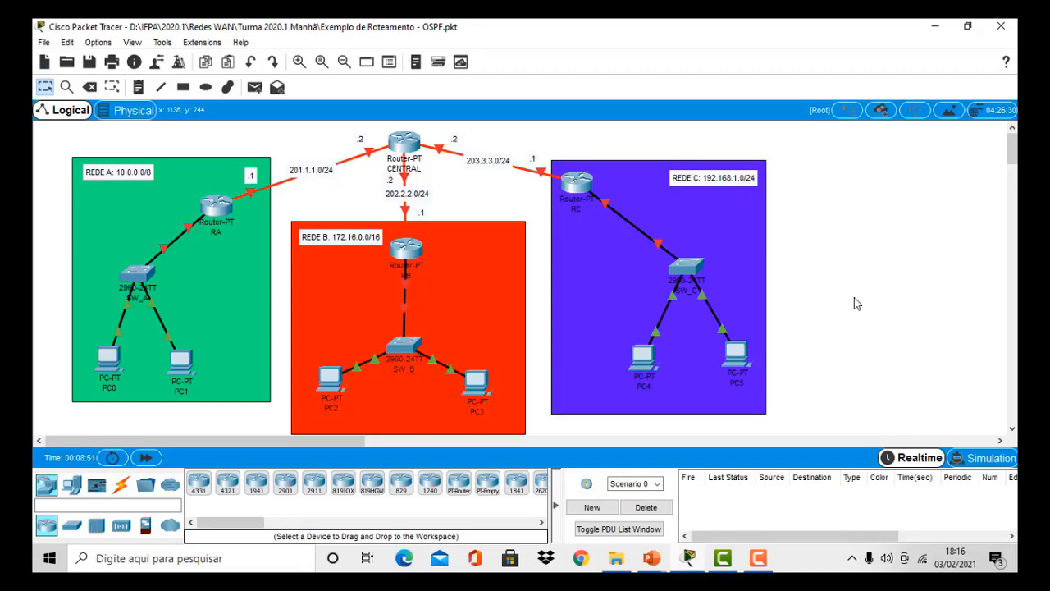
Open Notepad and write the heading 'Roteador A:' in the empty document.
{"action": "left_click", "coordinate": [220, 557]}
{"action": "type", "text": "no"}
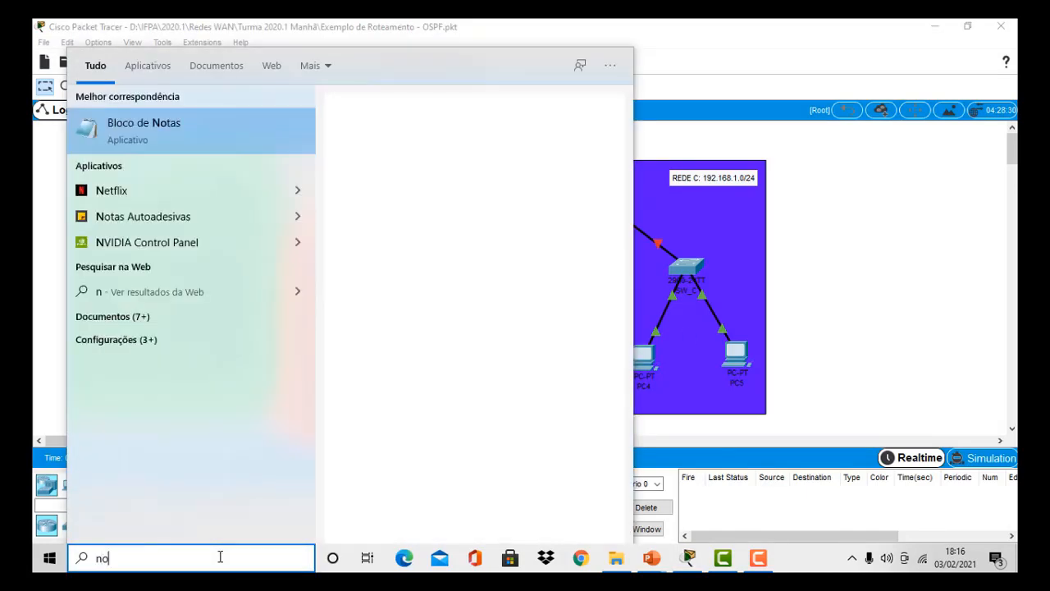
{"action": "type", "text": "tepad"}
{"action": "key", "text": "Return"}
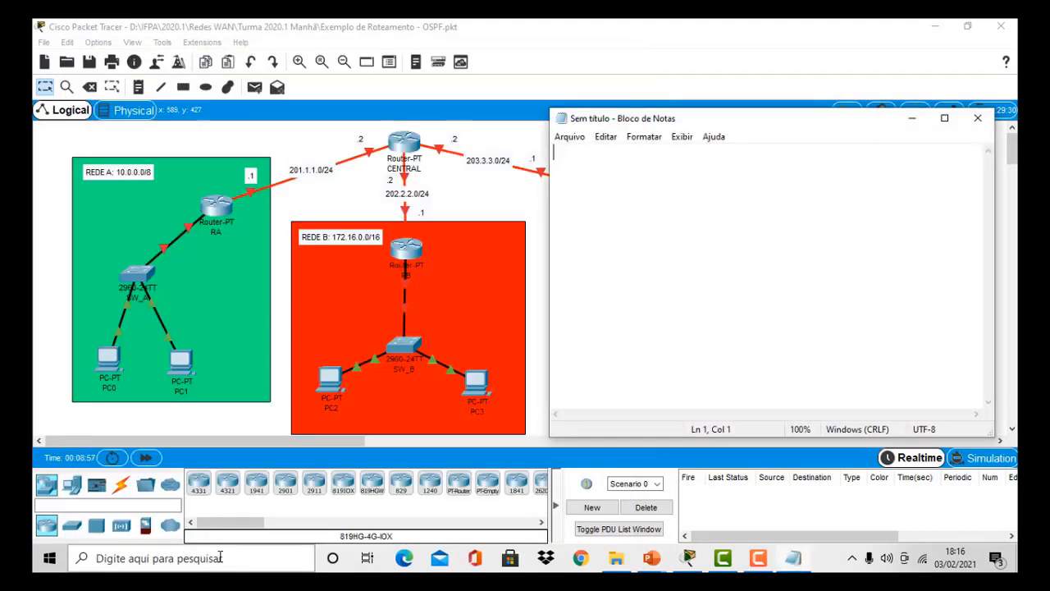
{"action": "type", "text": "Ro"}
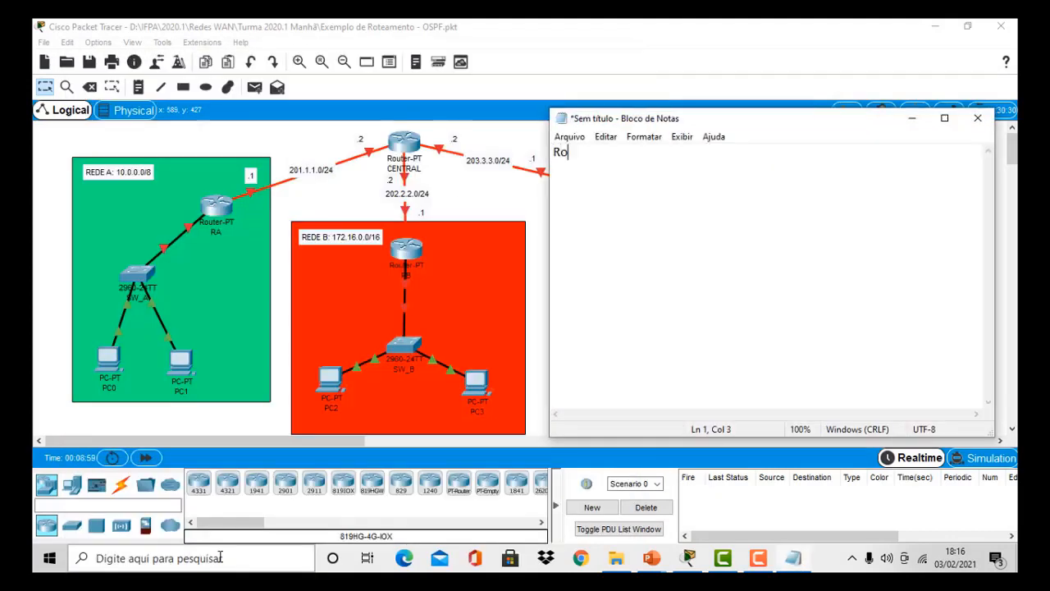
{"action": "type", "text": "teador A:"}
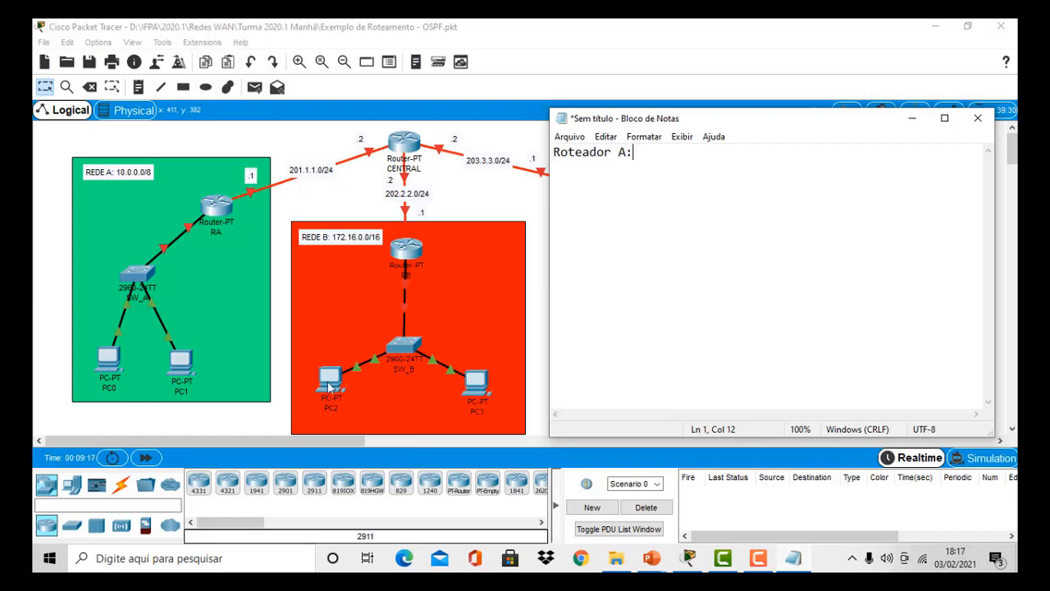
Shift the Notepad window slightly aside and, after a blank line under the heading, write the commands 'enable' and 'configure terminal' on separate lines.
{"action": "left_click", "coordinate": [911, 118]}
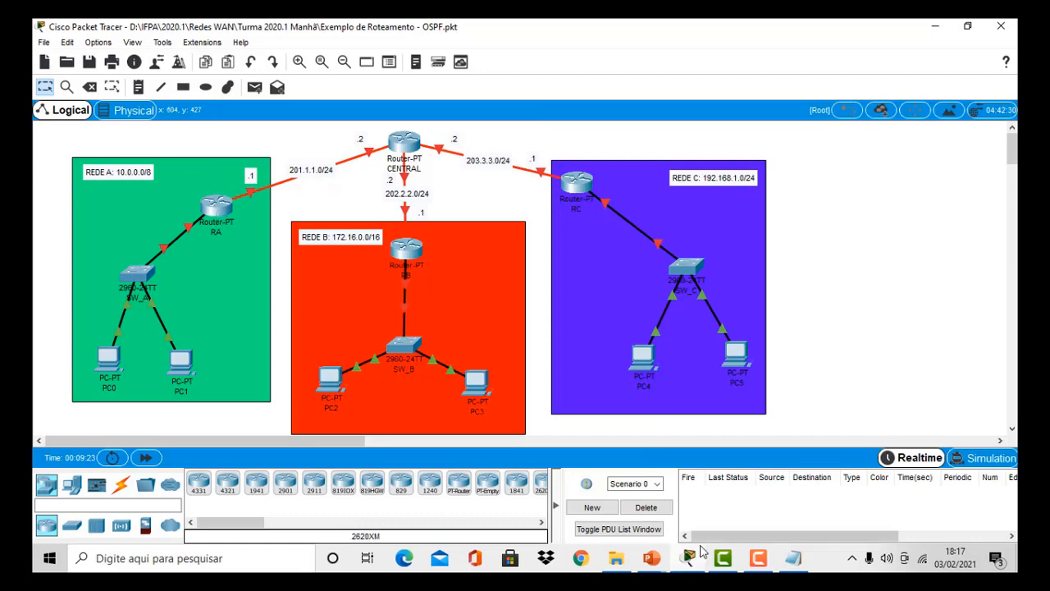
{"action": "left_click", "coordinate": [793, 561]}
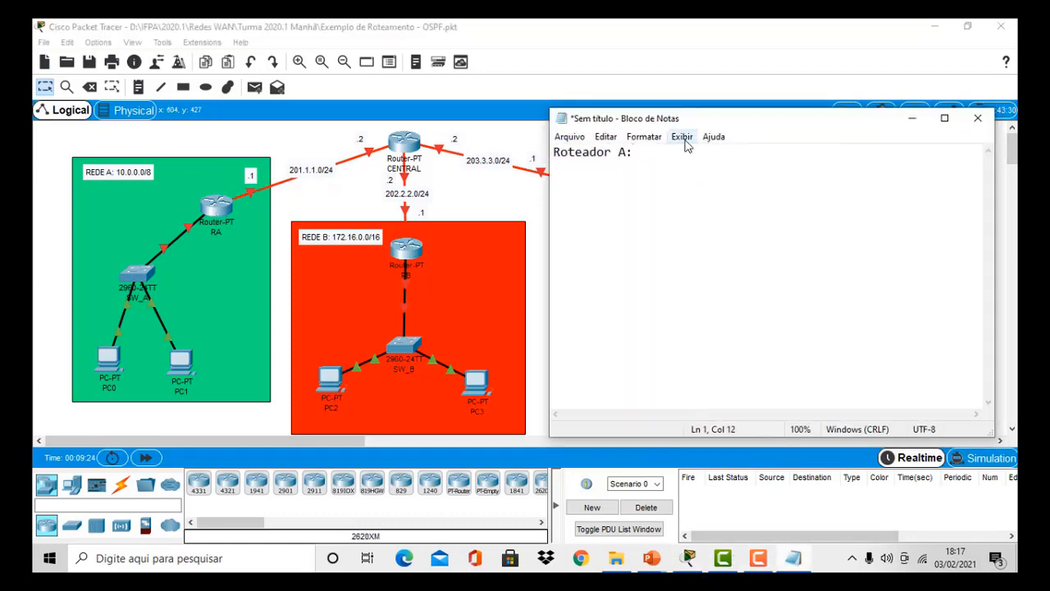
{"action": "mouse_move", "coordinate": [680, 122]}
{"action": "left_mouse_down"}
{"action": "mouse_move", "coordinate": [727, 130]}
{"action": "mouse_move", "coordinate": [687, 131]}
{"action": "left_mouse_up"}
{"action": "key", "text": "Return"}
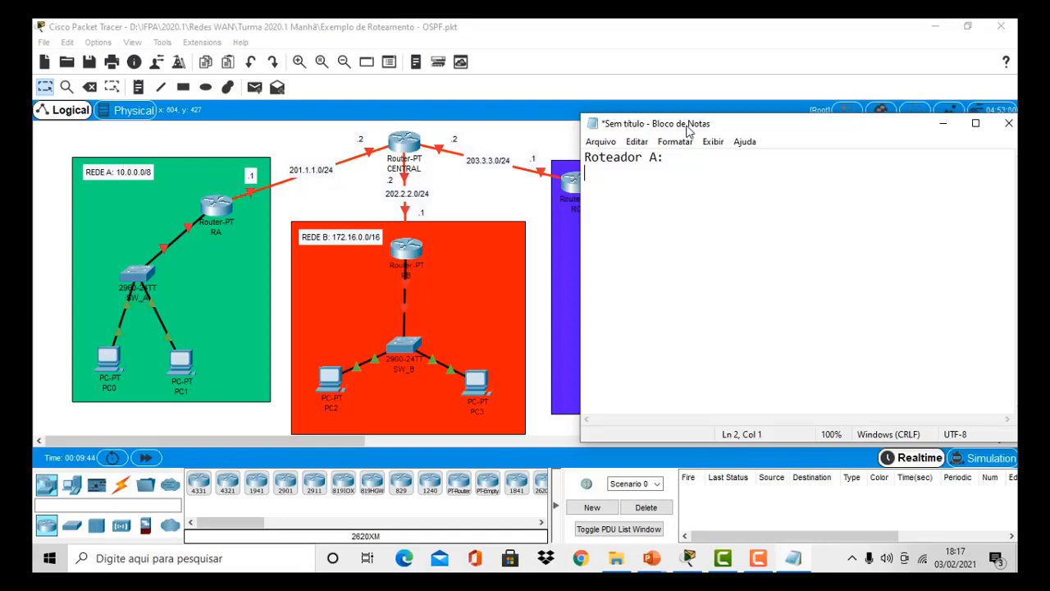
{"action": "type", "text": "enable"}
{"action": "key", "text": "Home"}
{"action": "key", "text": "Return"}
{"action": "key", "text": "Return"}
{"action": "type", "text": "con"}
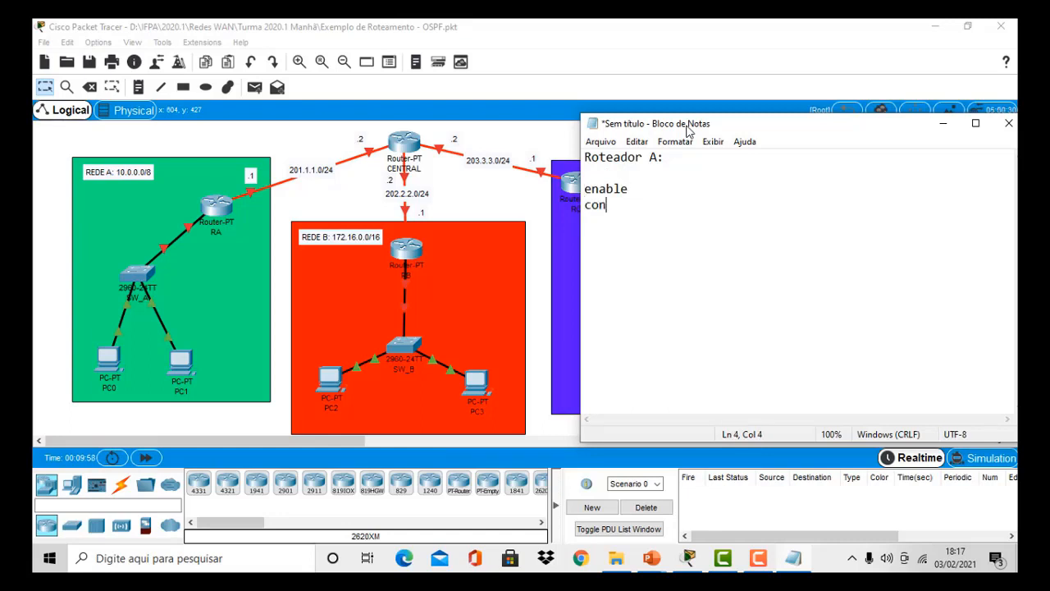
{"action": "type", "text": "figure terminal"}
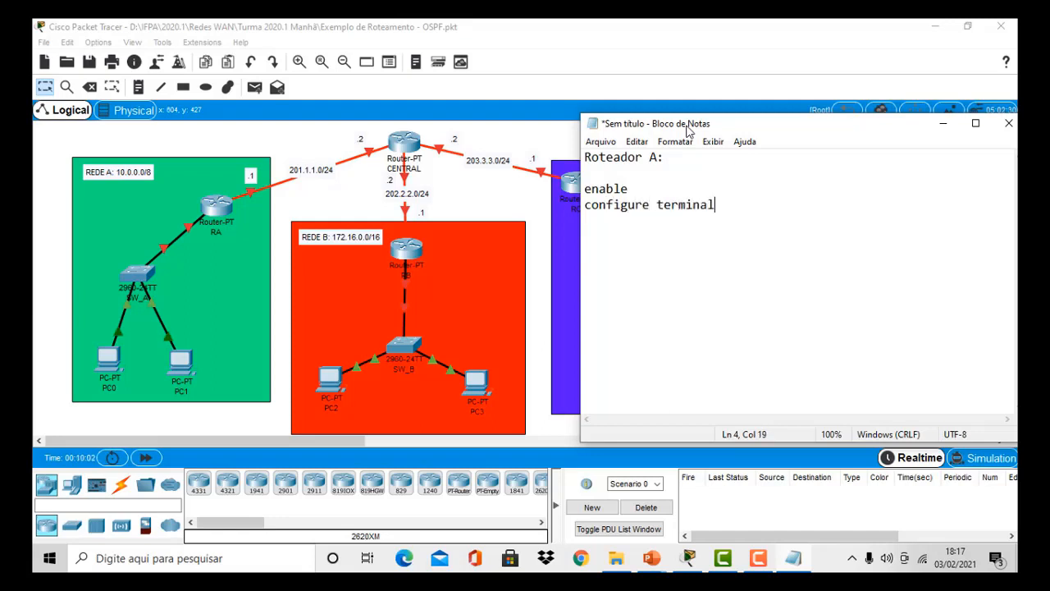
Add the command 'hostname RA' on its own line below 'configure terminal'.
{"action": "key", "text": "Return"}
{"action": "type", "text": "hos"}
{"action": "type", "text": "tan"}
{"action": "type", "text": "a"}
{"action": "key", "text": "BackSpace"}
{"action": "type", "text": "ame"}
{"action": "key", "text": "BackSpace"}
{"action": "key", "text": "BackSpace"}
{"action": "key", "text": "BackSpace"}
{"action": "key", "text": "BackSpace"}
{"action": "key", "text": "BackSpace"}
{"action": "type", "text": "name "}
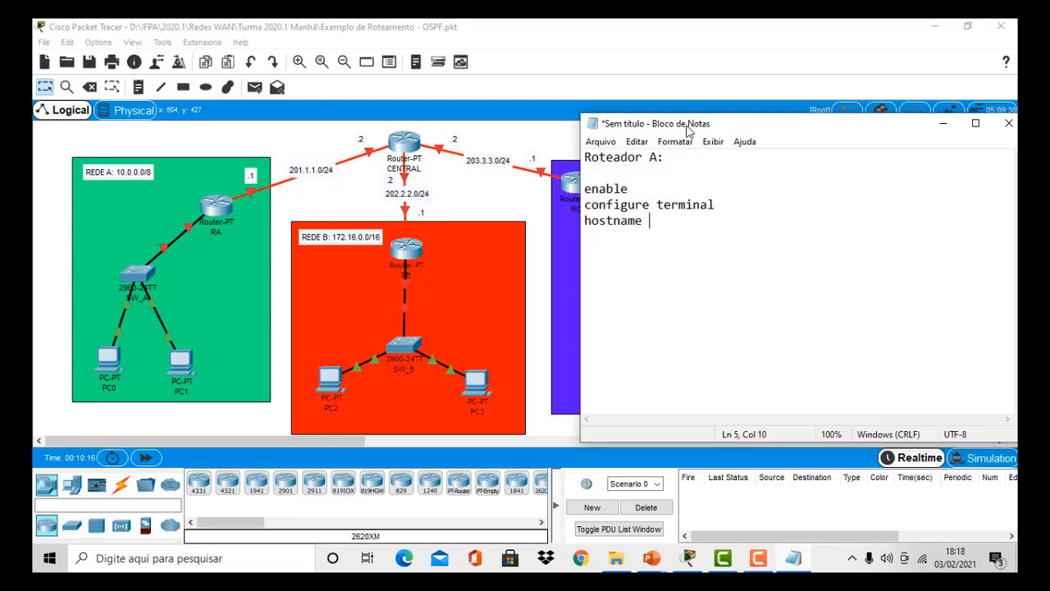
{"action": "type", "text": "RA"}
{"action": "key", "text": "Return"}
Check the port labels on router RA's links in the Packet Tracer topology, and add 'interface Fa0/0' to the Notepad script.
{"action": "left_click", "coordinate": [303, 139]}
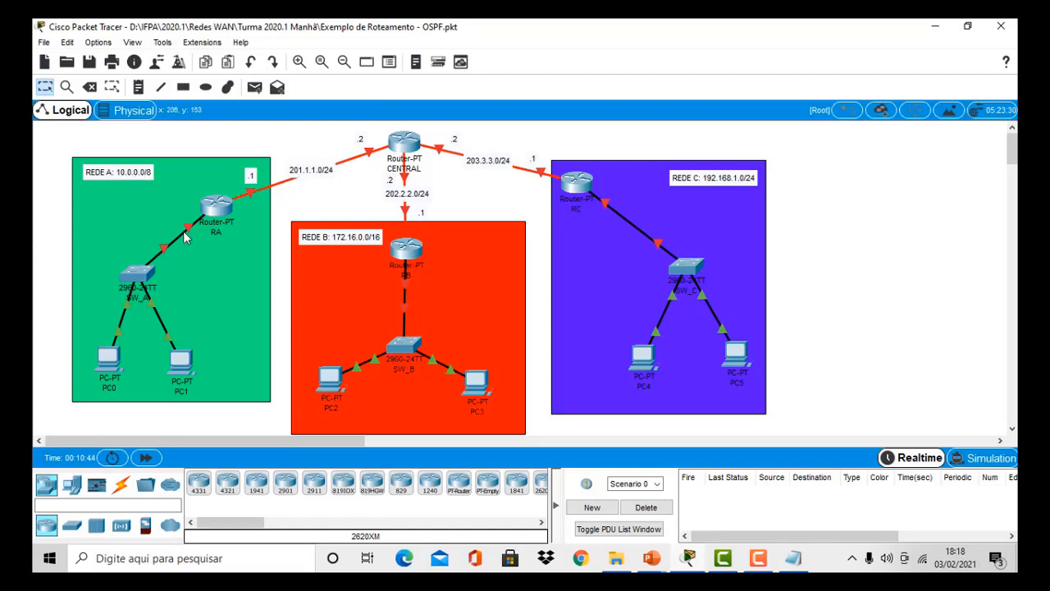
{"action": "mouse_move", "coordinate": [191, 234]}
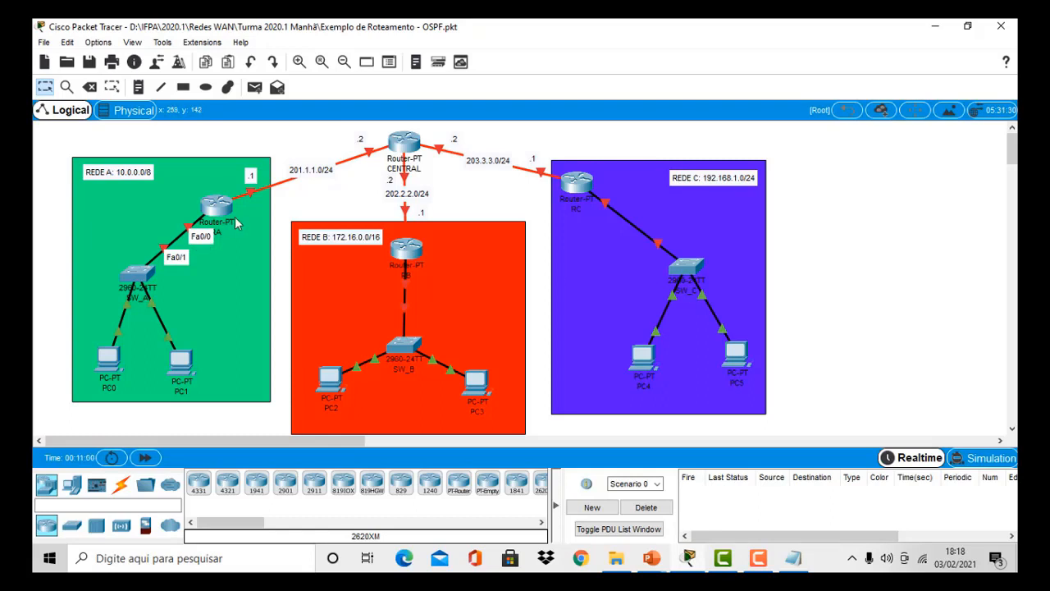
{"action": "mouse_move", "coordinate": [252, 198]}
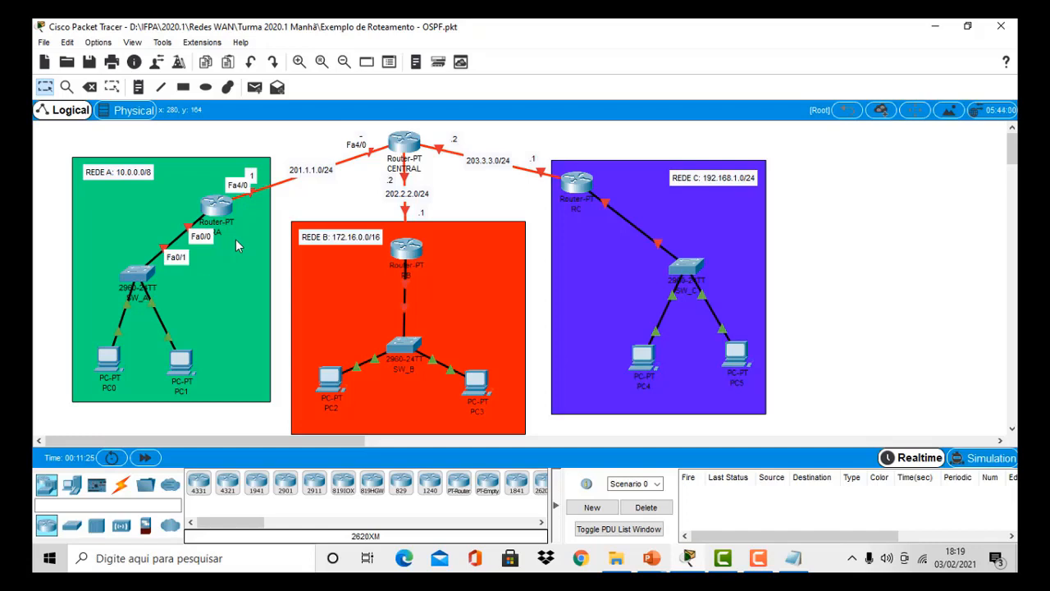
{"action": "left_click", "coordinate": [793, 560]}
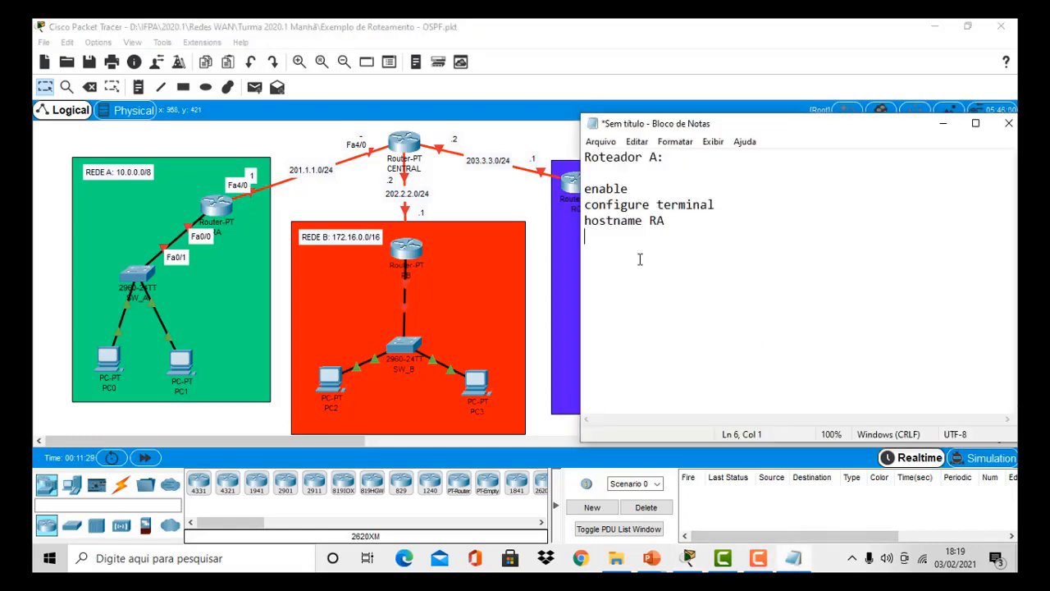
{"action": "type", "text": "inter"}
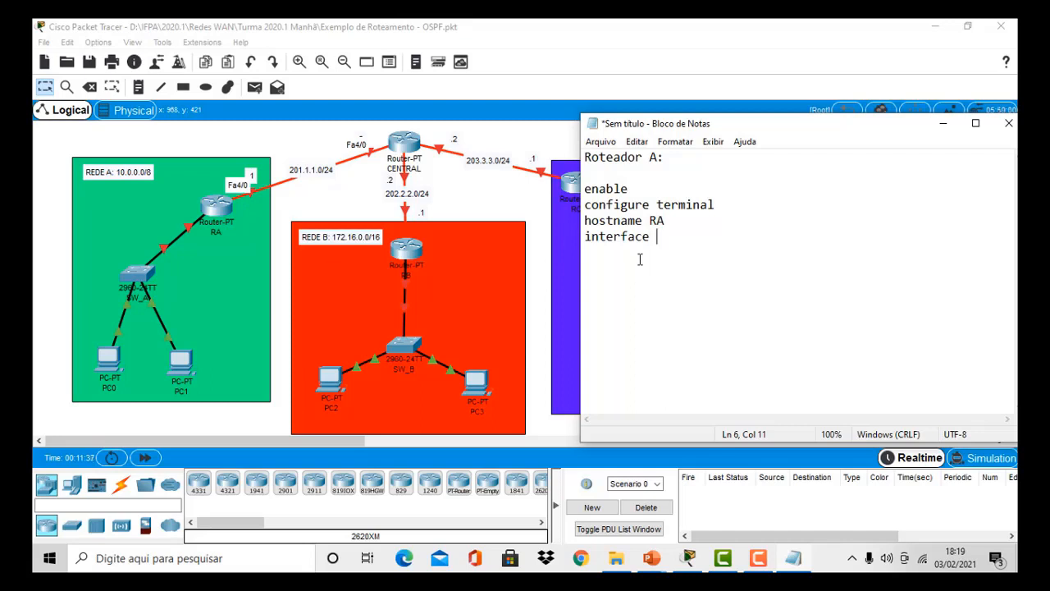
{"action": "type", "text": "Fa0/0"}
{"action": "key", "text": "Return"}
Complete the Fa0/0 block with the lines 'ip address 10.0.0.1 255.0.0.0', 'no shutdown' and 'exit'.
{"action": "type", "text": "ip a"}
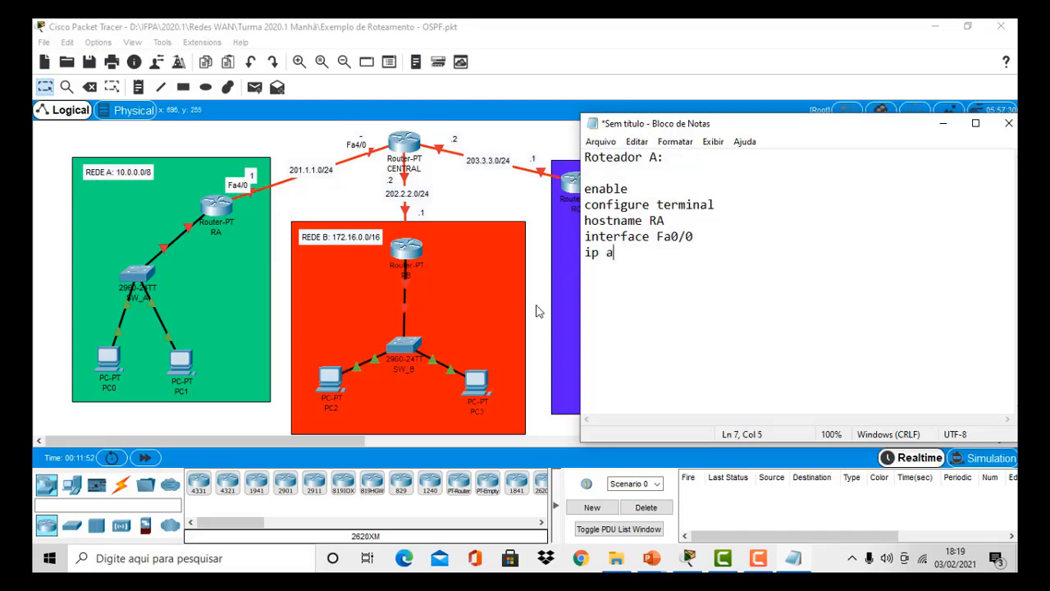
{"action": "type", "text": "ddress 10.0.0."}
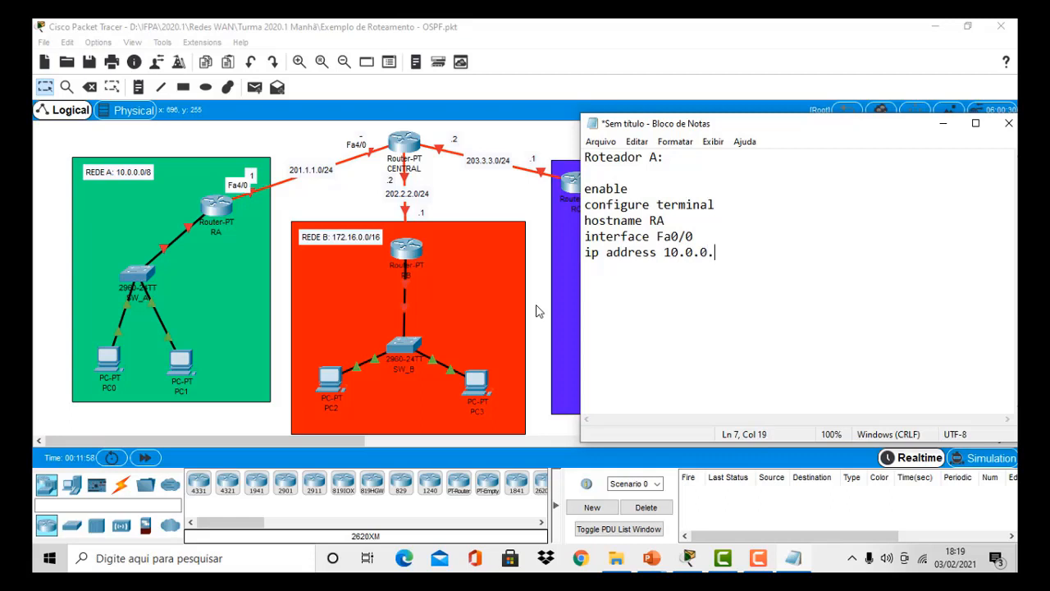
{"action": "type", "text": "1 25"}
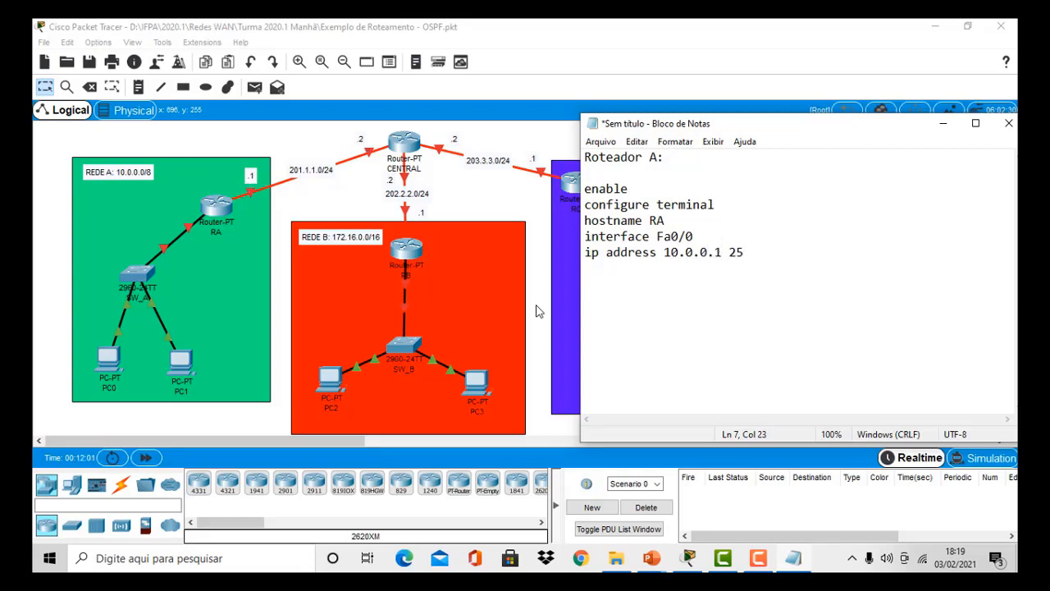
{"action": "type", "text": "5.0.0.0"}
{"action": "key", "text": "Return"}
{"action": "type", "text": "no shutdown"}
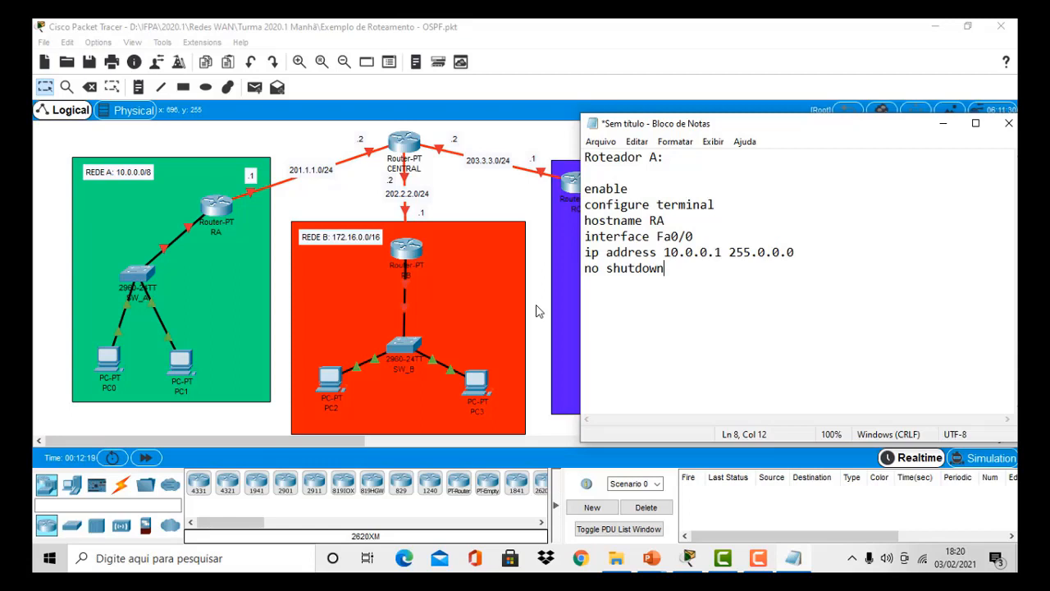
{"action": "key", "text": "Return"}
{"action": "type", "text": "exit"}
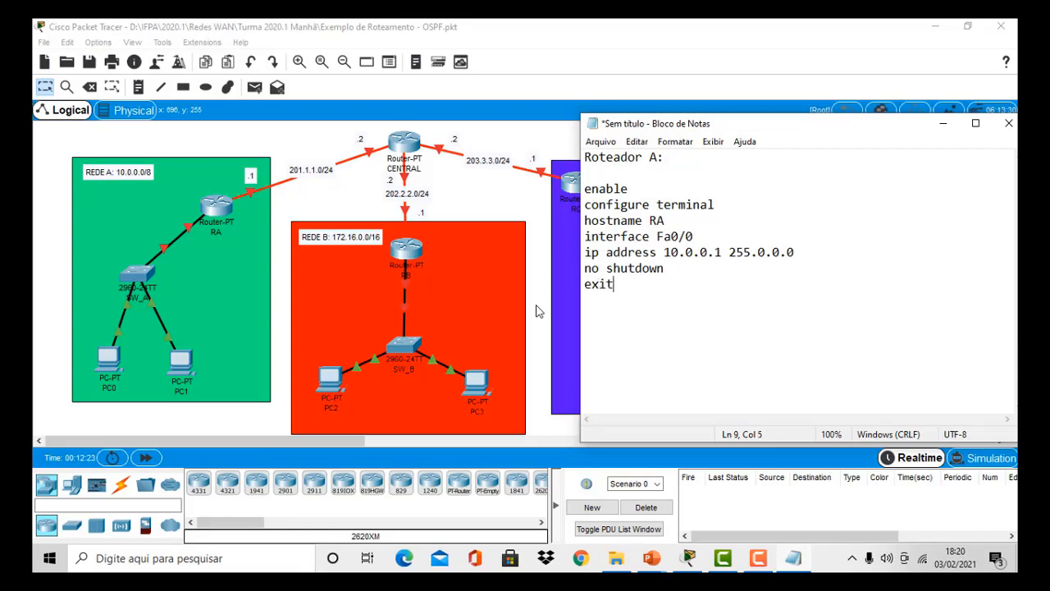
Add 'interface Fa4/0' followed by the line 'ip address 201.1.1.1 255.255.255.0' to the script.
{"action": "key", "text": "Return"}
{"action": "type", "text": "inter"}
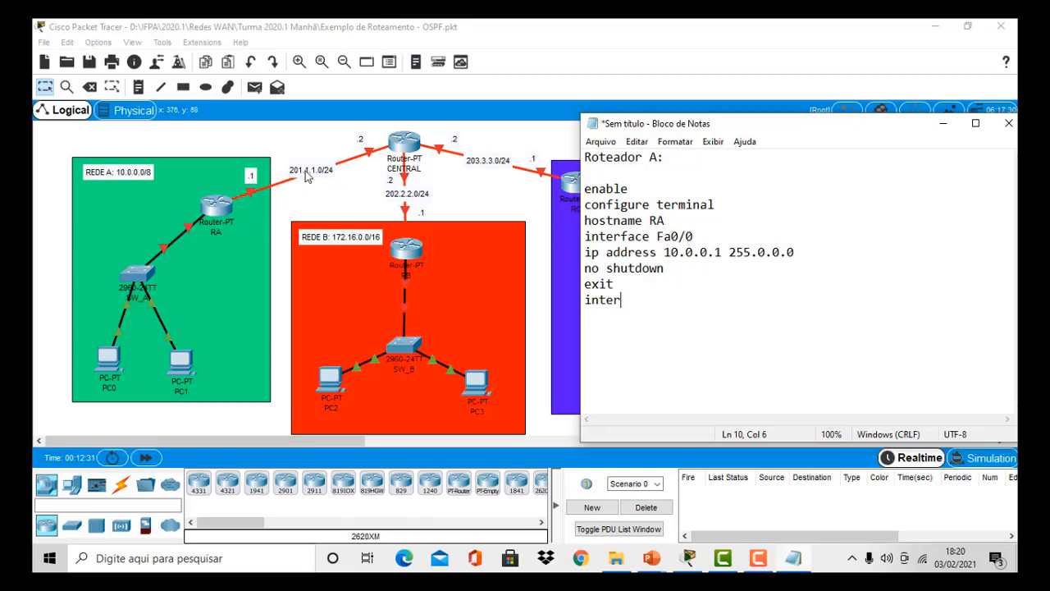
{"action": "type", "text": "face Fa4/0"}
{"action": "key", "text": "Return"}
{"action": "type", "text": "ip "}
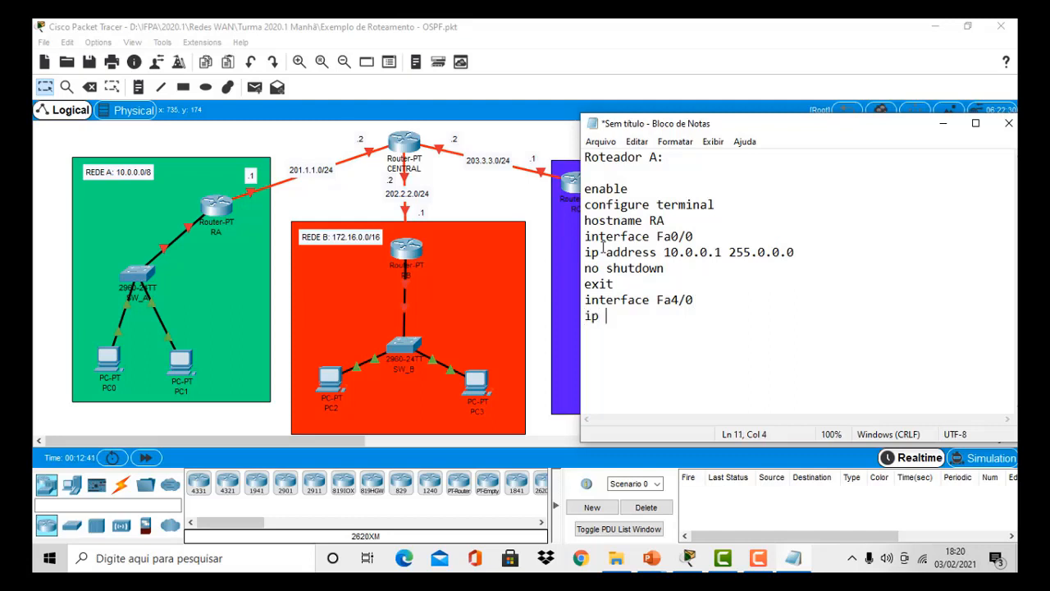
{"action": "type", "text": "addres"}
{"action": "key", "text": "BackSpace"}
{"action": "type", "text": "s 201.1.1.1"}
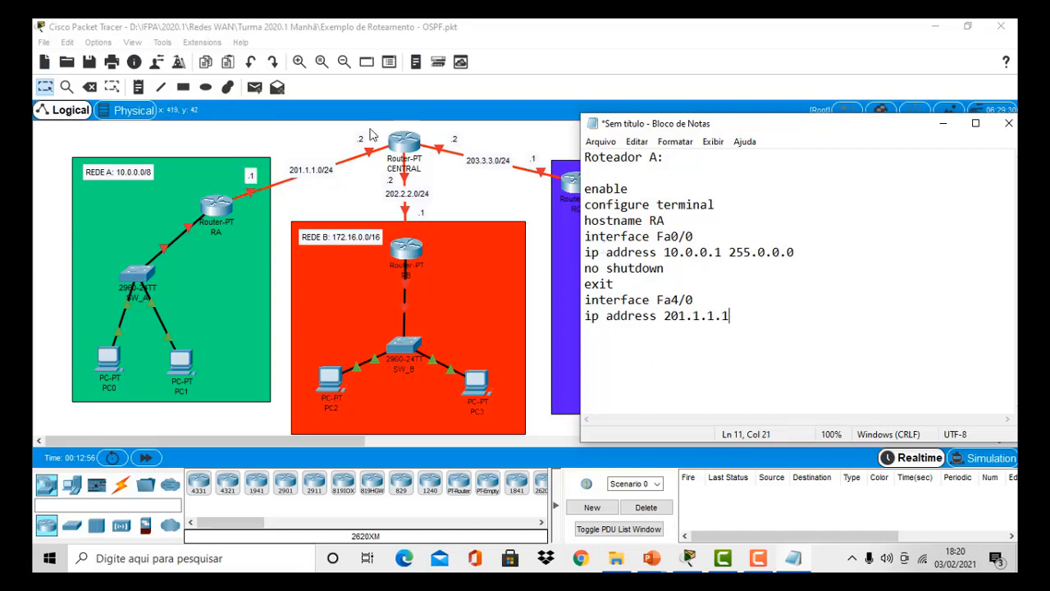
{"action": "type", "text": "255.25."}
{"action": "key", "text": "BackSpace"}
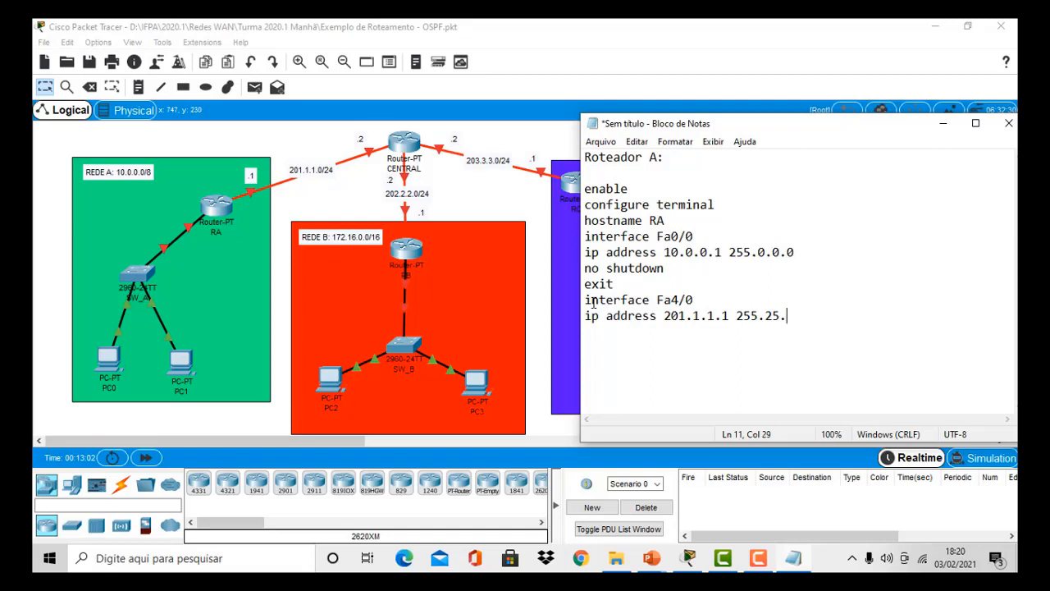
{"action": "type", "text": "4"}
{"action": "key", "text": "BackSpace"}
{"action": "type", "text": "5.255.0"}
Finish the Fa4/0 block with the lines 'no shutdown' and 'exit', and highlight both interface blocks for review.
{"action": "key", "text": "Return"}
{"action": "type", "text": "no shutdown"}
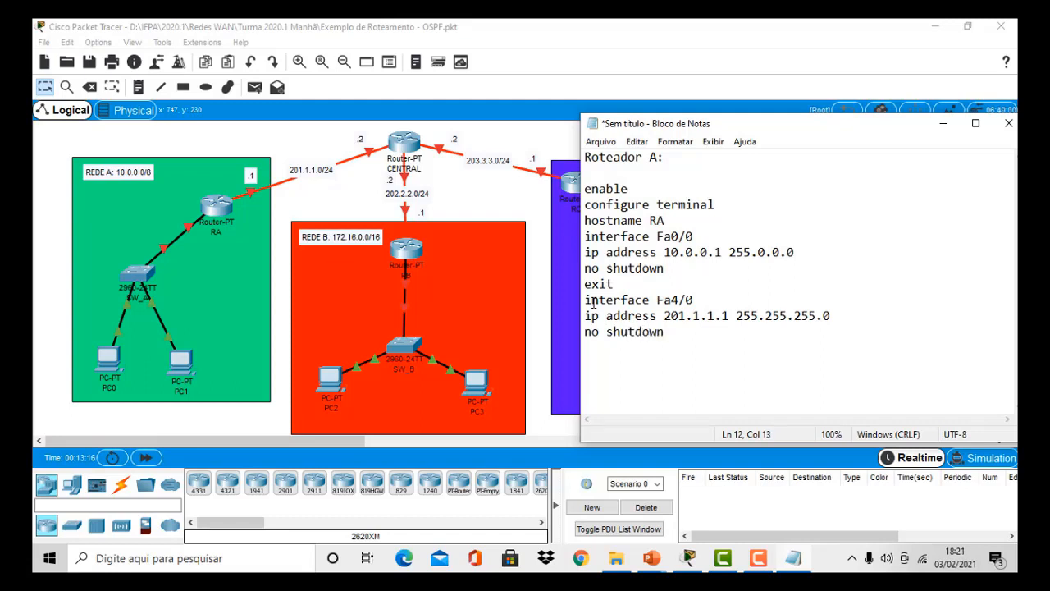
{"action": "key", "text": "Return"}
{"action": "type", "text": "exit"}
{"action": "left_click_drag", "start_coordinate": [634, 355], "coordinate": [552, 242]}
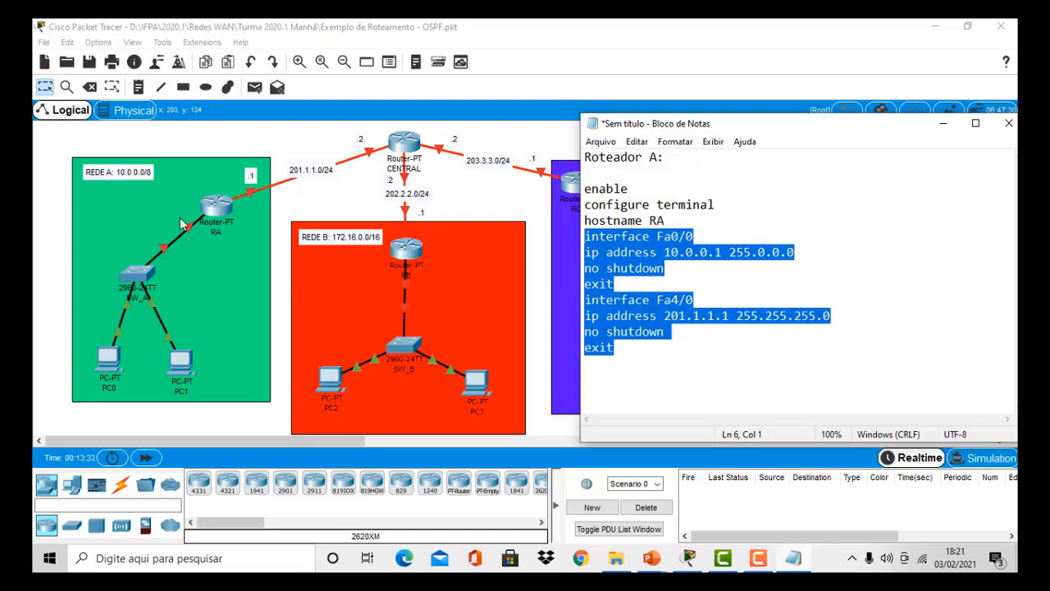
Add the command 'router ospf 4' on a new line after the final 'exit'.
{"action": "left_click", "coordinate": [629, 352]}
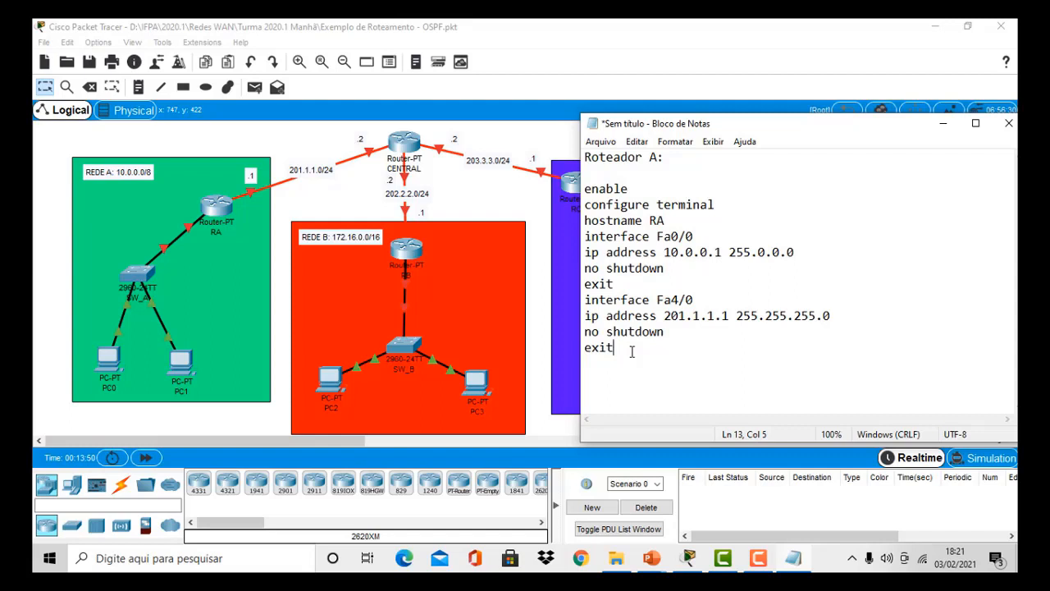
{"action": "key", "text": "Return"}
{"action": "type", "text": "router ospf"}
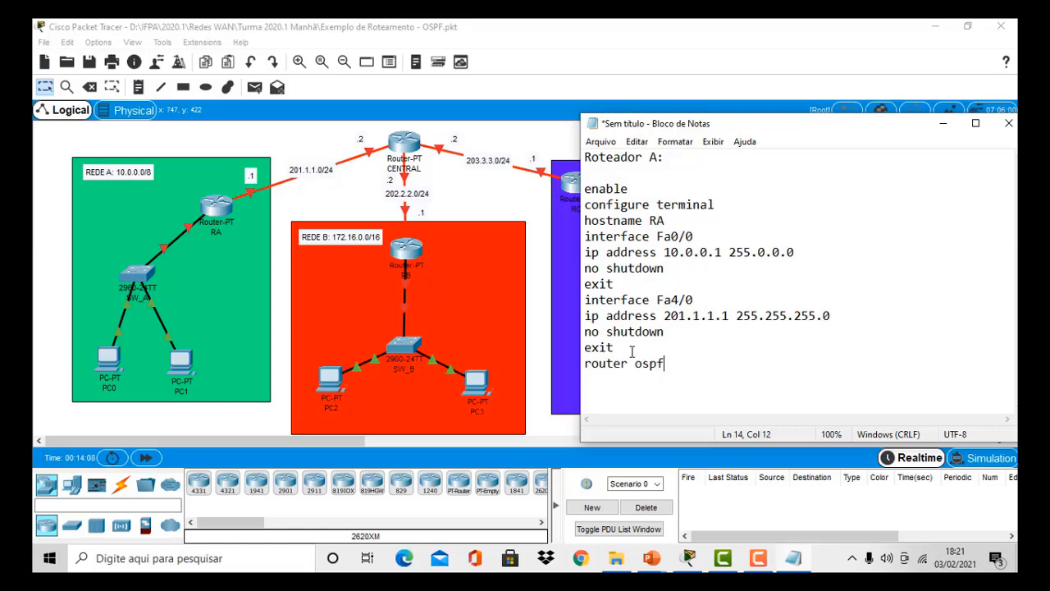
{"action": "type", "text": " 4"}
{"action": "key", "text": "shift+Left"}
{"action": "key", "text": "End"}
Add the line 'router-id 2.2.2.2' below the OSPF process command.
{"action": "key", "text": "Return"}
{"action": "type", "text": "router"}
{"action": "key", "text": "BackSpace"}
{"action": "type", "text": "-id"}
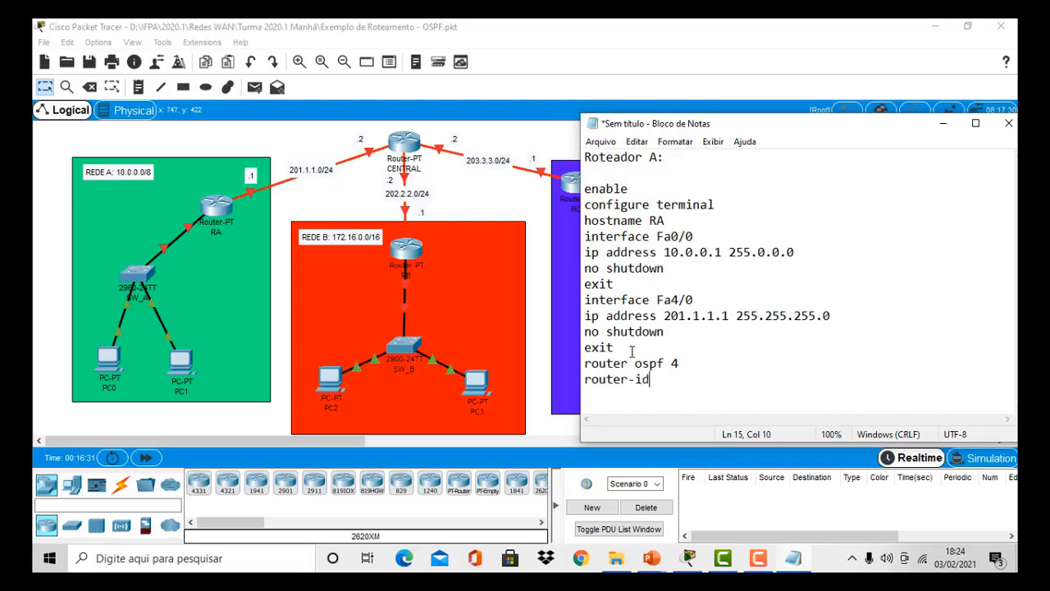
{"action": "type", "text": " 2.2.2.2"}
{"action": "key", "text": "shift+Home"}
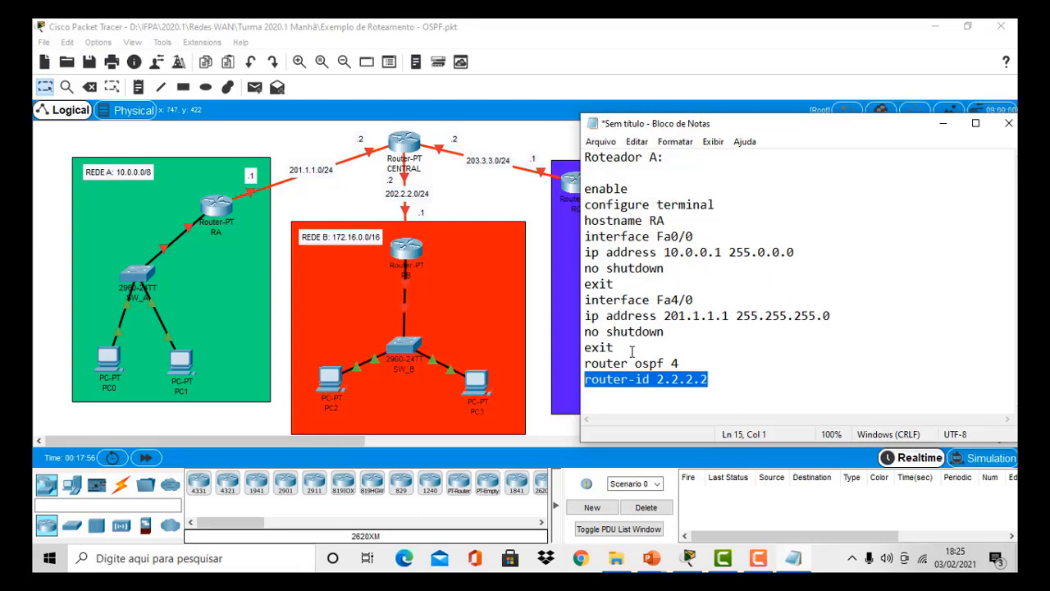
{"action": "left_click_drag", "start_coordinate": [658, 379], "coordinate": [709, 379]}
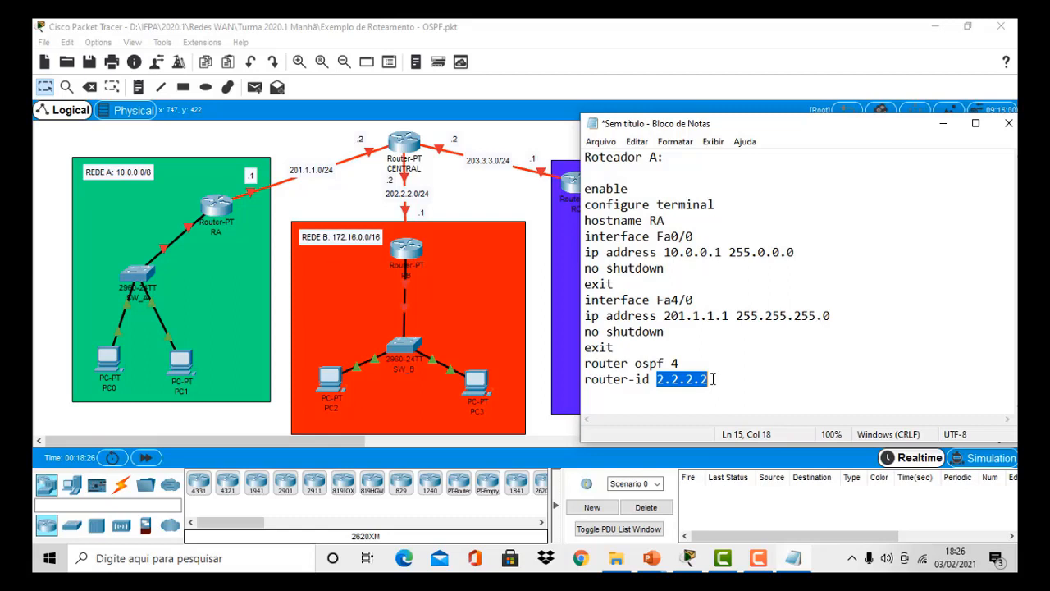
{"action": "left_click_drag", "start_coordinate": [649, 380], "coordinate": [718, 382]}
{"action": "left_click_drag", "start_coordinate": [711, 381], "coordinate": [584, 383]}
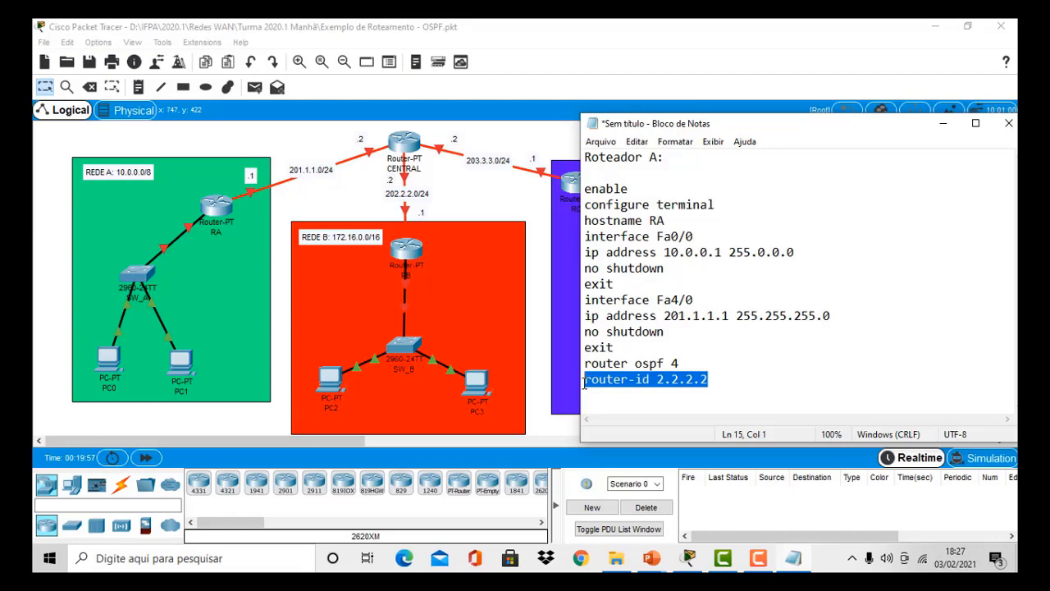
{"action": "left_click", "coordinate": [654, 379]}
{"action": "left_click_drag", "start_coordinate": [654, 379], "coordinate": [586, 379]}
{"action": "mouse_move", "coordinate": [658, 379]}
{"action": "left_mouse_down"}
{"action": "mouse_move", "coordinate": [712, 377]}
{"action": "mouse_move", "coordinate": [656, 378]}
{"action": "left_mouse_up"}
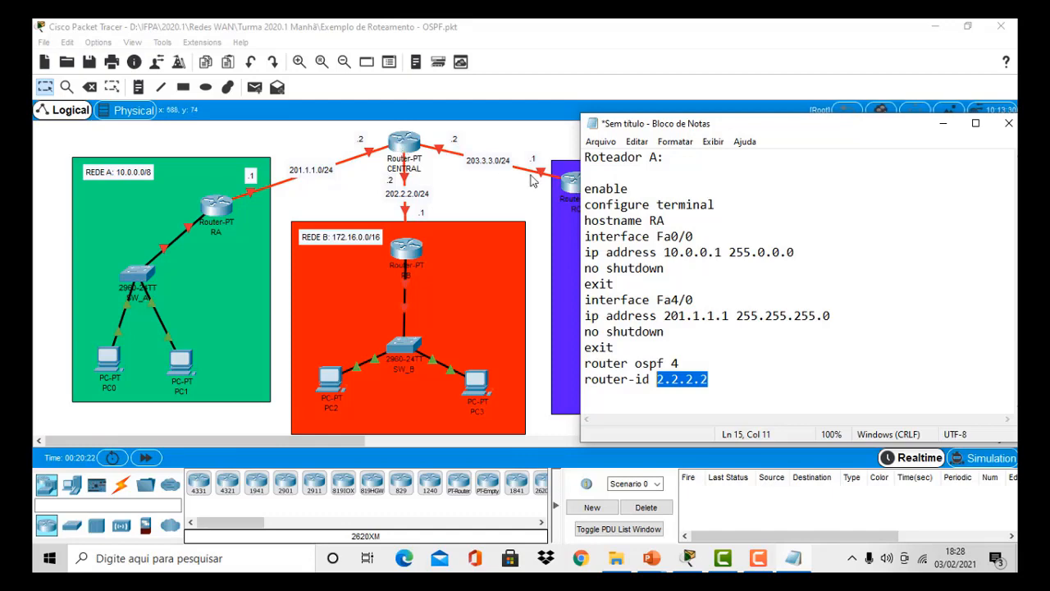
Begin a line with the command 'network' below the router-id line of the Router A script.
{"action": "left_click", "coordinate": [731, 376]}
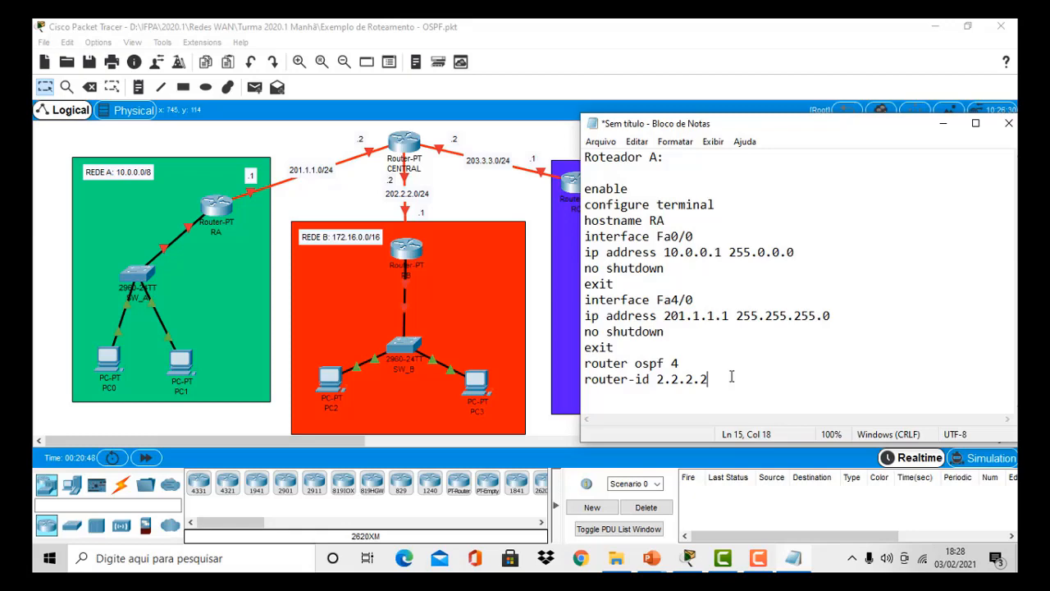
{"action": "key", "text": "Return"}
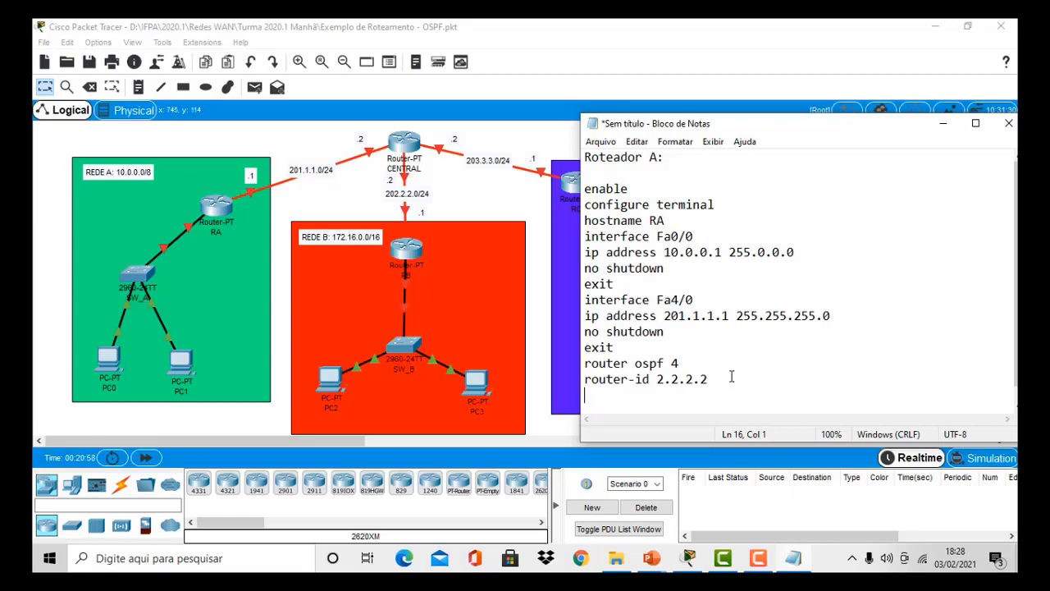
{"action": "type", "text": "network"}
Open a second, empty Notepad document.
{"action": "left_click", "coordinate": [194, 559]}
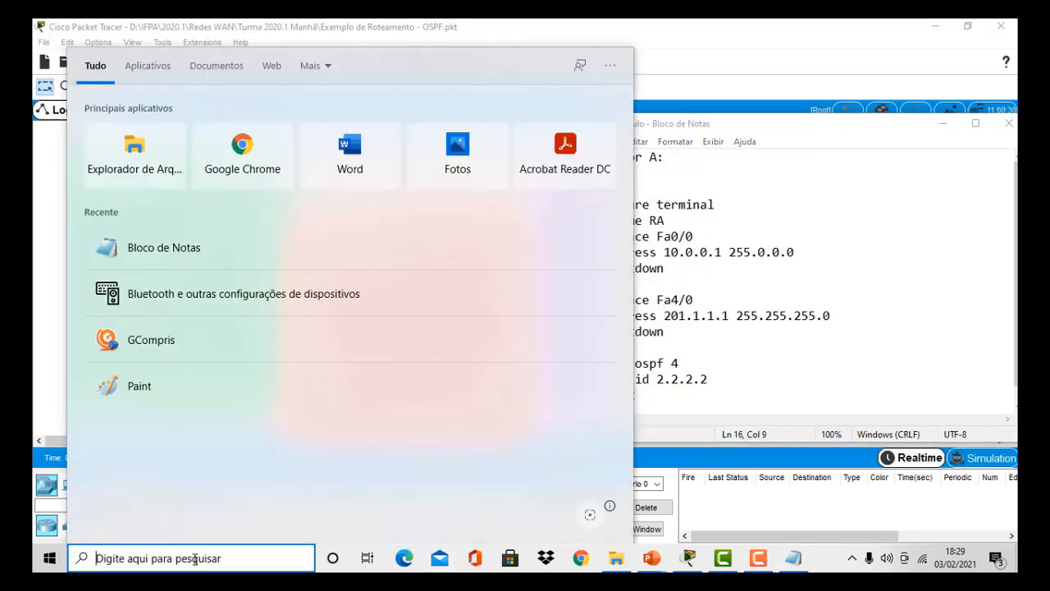
{"action": "type", "text": "n"}
{"action": "key", "text": "BackSpace"}
{"action": "type", "text": "nop"}
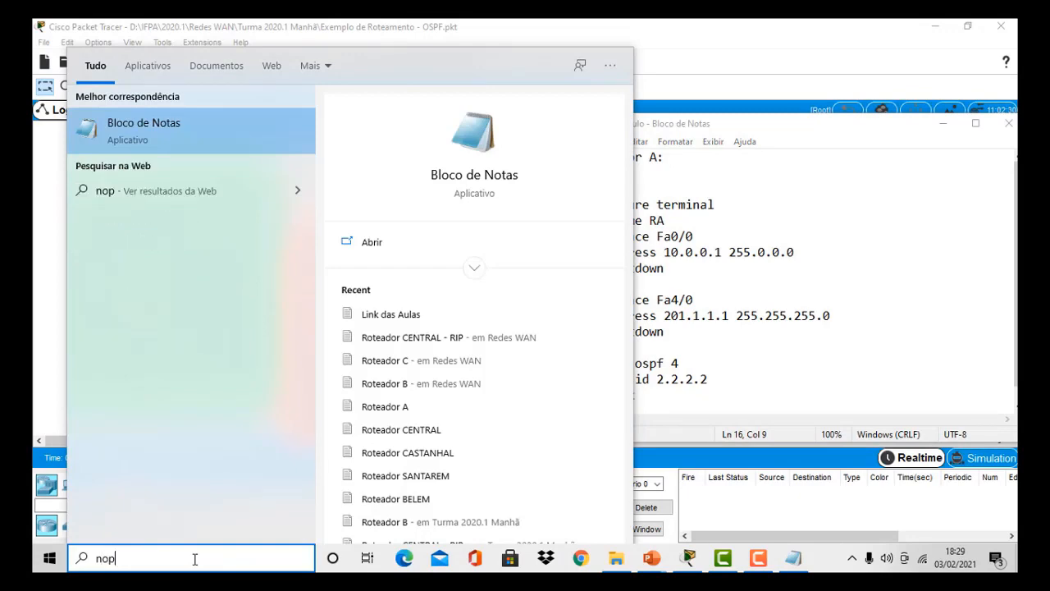
{"action": "key", "text": "Return"}
Enter the heading 'MÁSCARA CURINGA:' in the new document and start a line below it.
{"action": "type", "text": "MÁSCRA"}
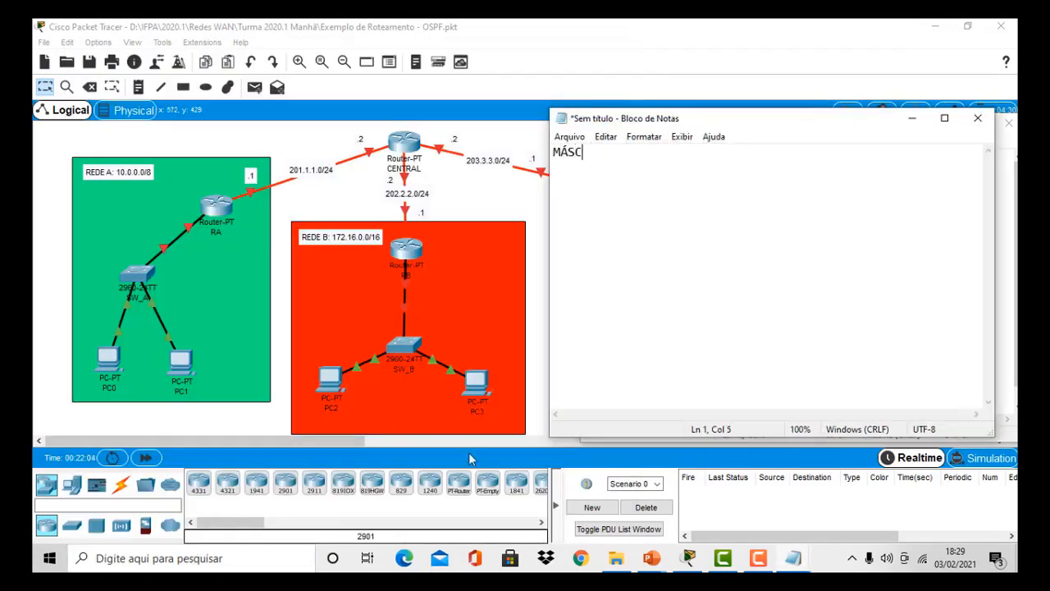
{"action": "key", "text": "BackSpace"}
{"action": "key", "text": "BackSpace"}
{"action": "type", "text": "ARA CURINGA:"}
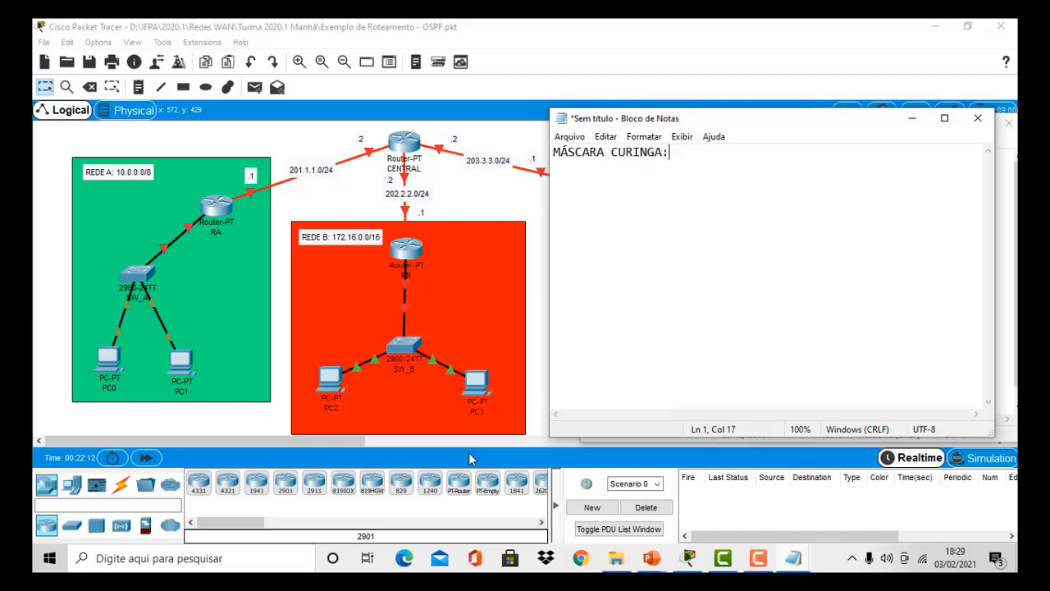
{"action": "key", "text": "Left"}
{"action": "key", "text": "Return"}
{"action": "key", "text": "BackSpace"}
{"action": "key", "text": "Right"}
{"action": "key", "text": "Return"}
Write the OSPF network command template 'network IP REDE MASK SU-REDE AREA ID' under the heading.
{"action": "type", "text": "network "}
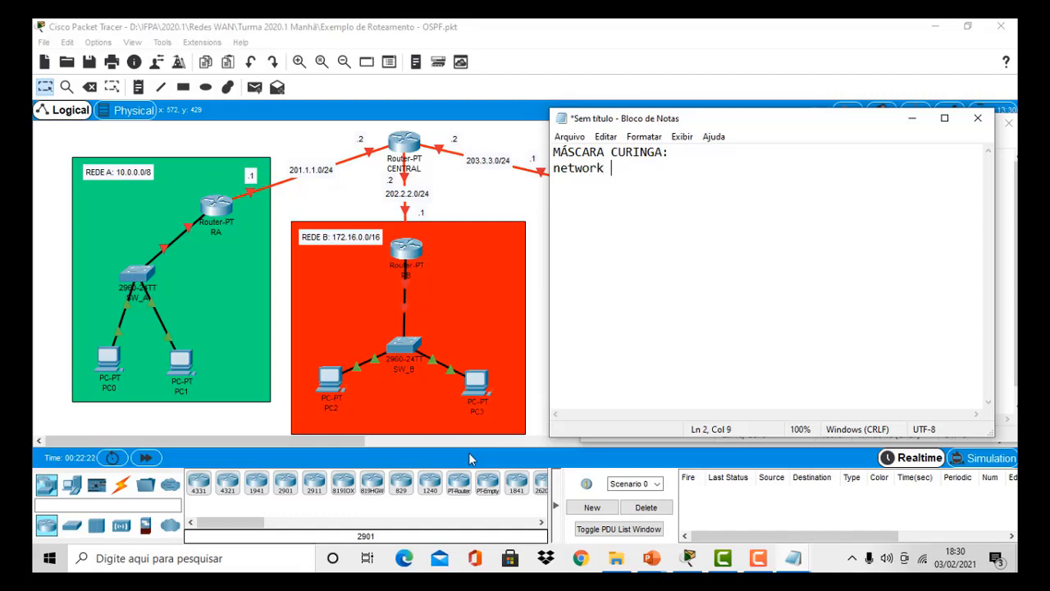
{"action": "type", "text": "IP REDE MASK SU"}
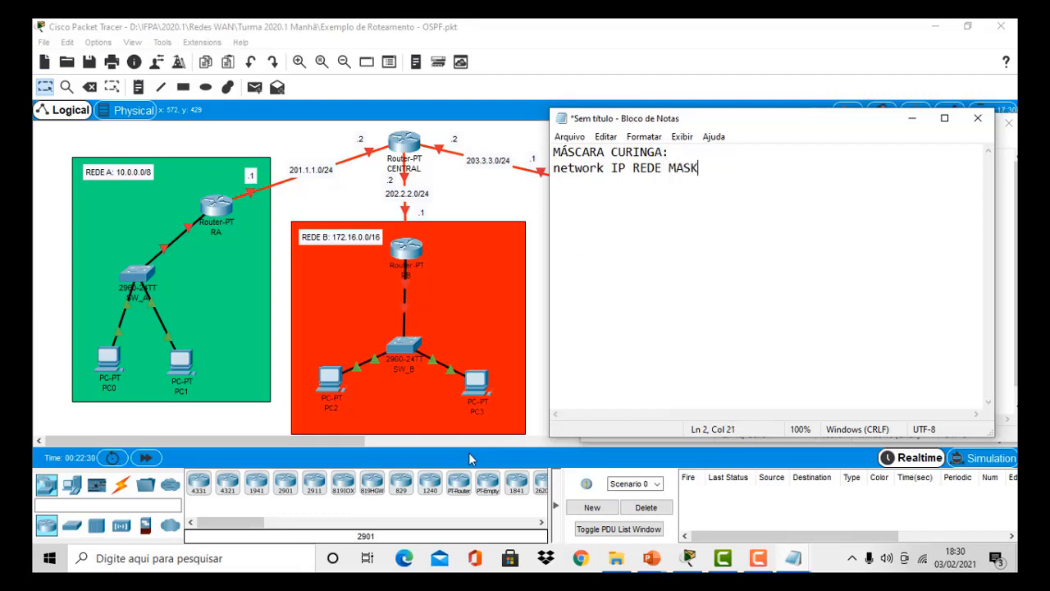
{"action": "type", "text": "-REDE AREA I"}
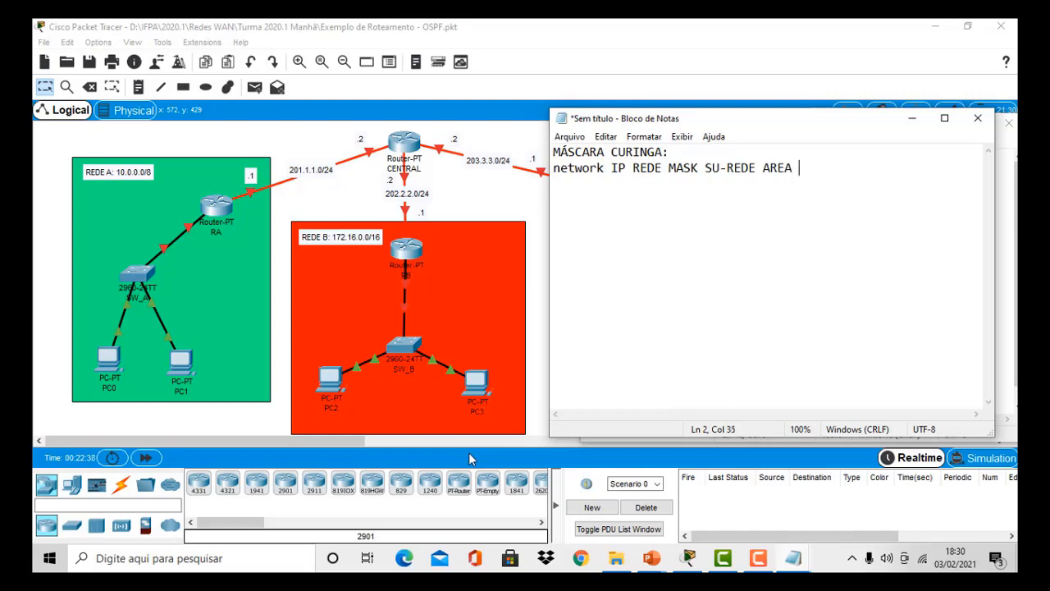
{"action": "type", "text": "D"}
Correct the first two placeholders of the template to 'IP_REDE' and 'MASK_SUB-REDE'.
{"action": "left_click", "coordinate": [635, 170]}
{"action": "key", "text": "BackSpace"}
{"action": "type", "text": "_"}
{"action": "key", "text": "Right"}
{"action": "key", "text": "Right"}
{"action": "key", "text": "Right"}
{"action": "key", "text": "Right"}
{"action": "key", "text": "Right"}
{"action": "key", "text": "Right"}
{"action": "key", "text": "Right"}
{"action": "key", "text": "Right"}
{"action": "key", "text": "Right"}
{"action": "key", "text": "Right"}
{"action": "type", "text": "_"}
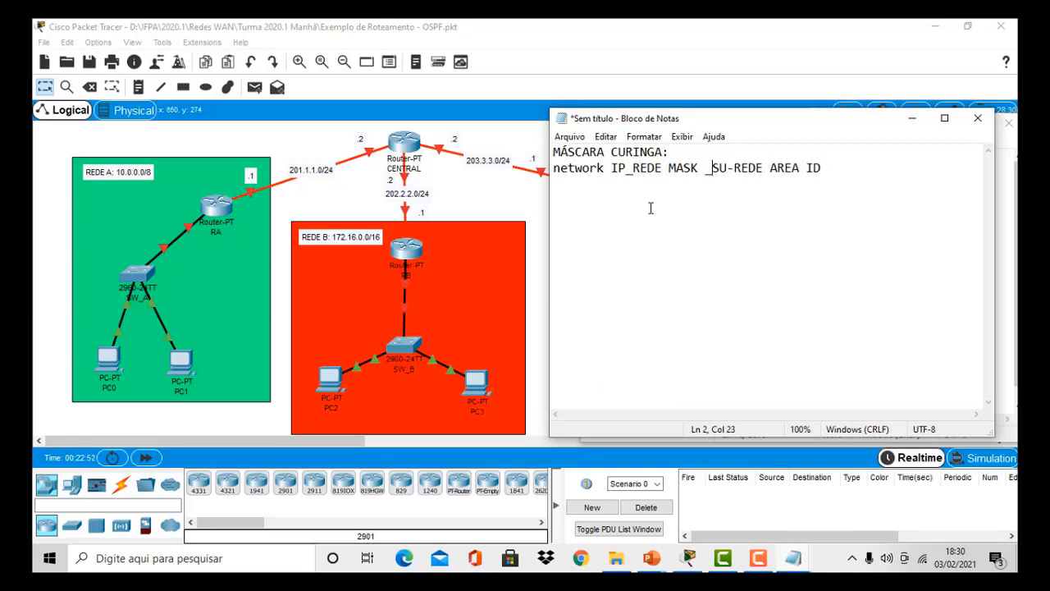
{"action": "key", "text": "Left"}
{"action": "key", "text": "BackSpace"}
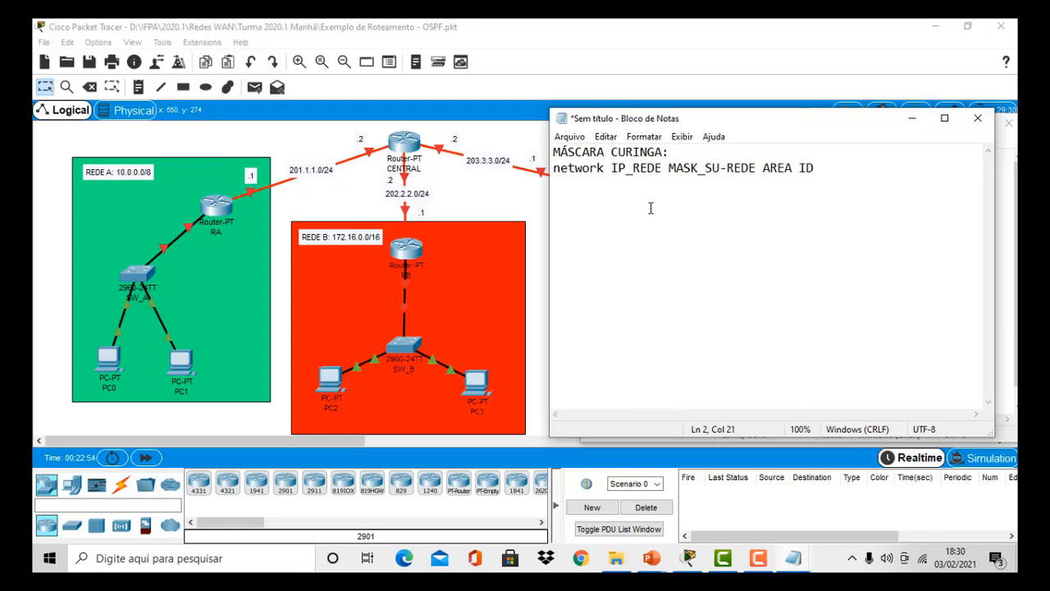
{"action": "key", "text": "Right"}
{"action": "type", "text": "B"}
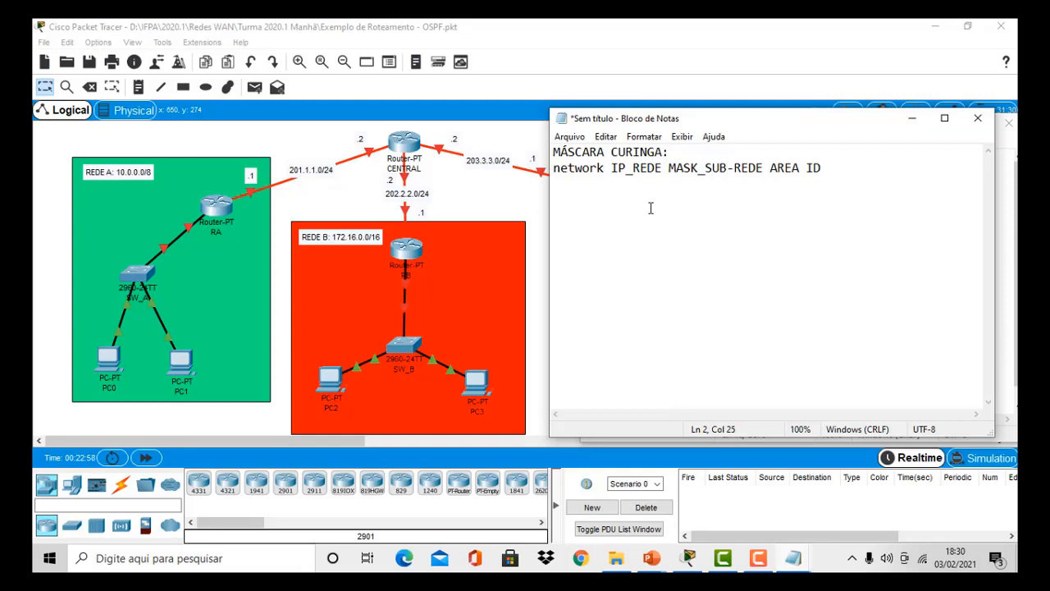
Join the last placeholder of the template with an underscore as 'AREA_ID'.
{"action": "key", "text": "Right"}
{"action": "key", "text": "Right"}
{"action": "key", "text": "Right"}
{"action": "key", "text": "Right"}
{"action": "key", "text": "Right"}
{"action": "key", "text": "Right"}
{"action": "key", "text": "Right"}
{"action": "key", "text": "Right"}
{"action": "key", "text": "Right"}
{"action": "key", "text": "Right"}
{"action": "key", "text": "BackSpace"}
{"action": "type", "text": "_"}
Duplicate the network template line below itself, leaving one blank line between them.
{"action": "key", "text": "shift+Home"}
{"action": "key", "text": "ctrl+c"}
{"action": "key", "text": "End"}
{"action": "key", "text": "Return"}
{"action": "key", "text": "Return"}
{"action": "key", "text": "ctrl+v"}
Change the mask placeholder in the copied template line to 'MASK_CURINGA'.
{"action": "key", "text": "Left"}
{"action": "key", "text": "Left"}
{"action": "key", "text": "Left"}
{"action": "key", "text": "Left"}
{"action": "key", "text": "Left"}
{"action": "key", "text": "Left"}
{"action": "key", "text": "Left"}
{"action": "key", "text": "Left"}
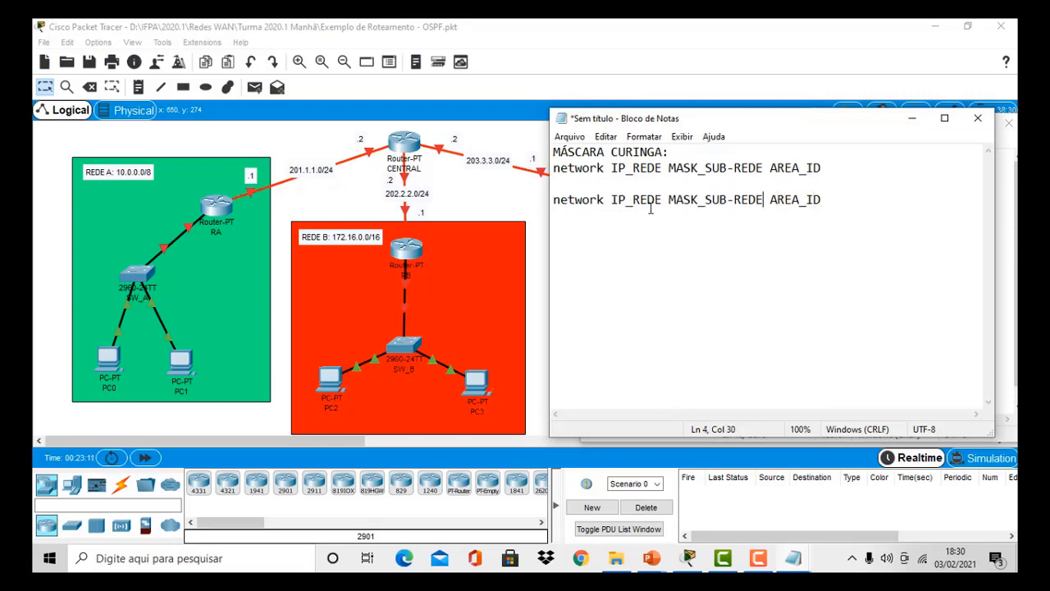
{"action": "key", "text": "BackSpace"}
{"action": "key", "text": "BackSpace"}
{"action": "key", "text": "BackSpace"}
{"action": "key", "text": "BackSpace"}
{"action": "key", "text": "BackSpace"}
{"action": "key", "text": "BackSpace"}
{"action": "key", "text": "BackSpace"}
{"action": "key", "text": "BackSpace"}
{"action": "type", "text": "CURINGA"}
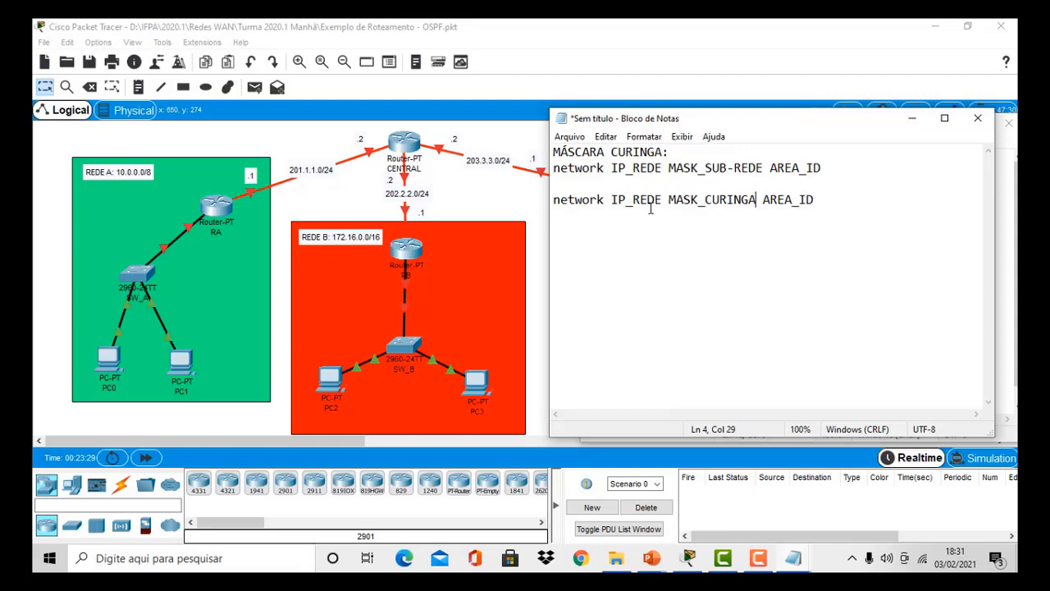
Add the example masks '255.0.0.0' and '0.0.0.255' below the templates, separated by blank lines.
{"action": "key", "text": "End"}
{"action": "key", "text": "Return"}
{"action": "key", "text": "Return"}
{"action": "type", "text": "255.0.0.0"}
{"action": "key", "text": "Return"}
{"action": "key", "text": "Return"}
{"action": "type", "text": "0.0.0.0"}
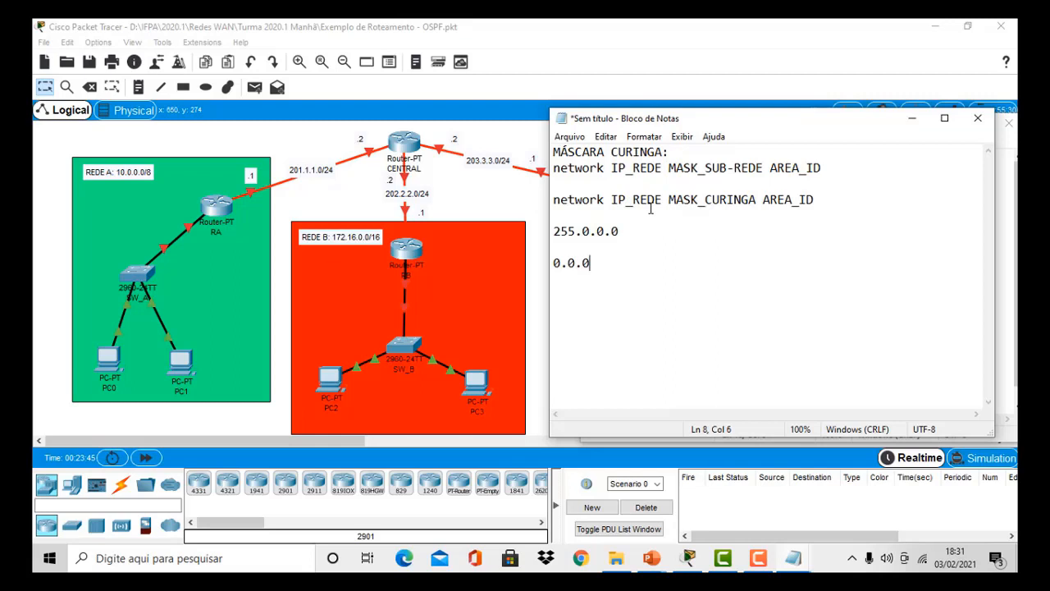
{"action": "type", "text": ".255"}
Label the 255.0.0.0 line with '---> MÁSCARA de SUB-REDE'.
{"action": "key", "text": "Up"}
{"action": "key", "text": "Up"}
{"action": "key", "text": "End"}
{"action": "type", "text": "---> MÁSCAR"}
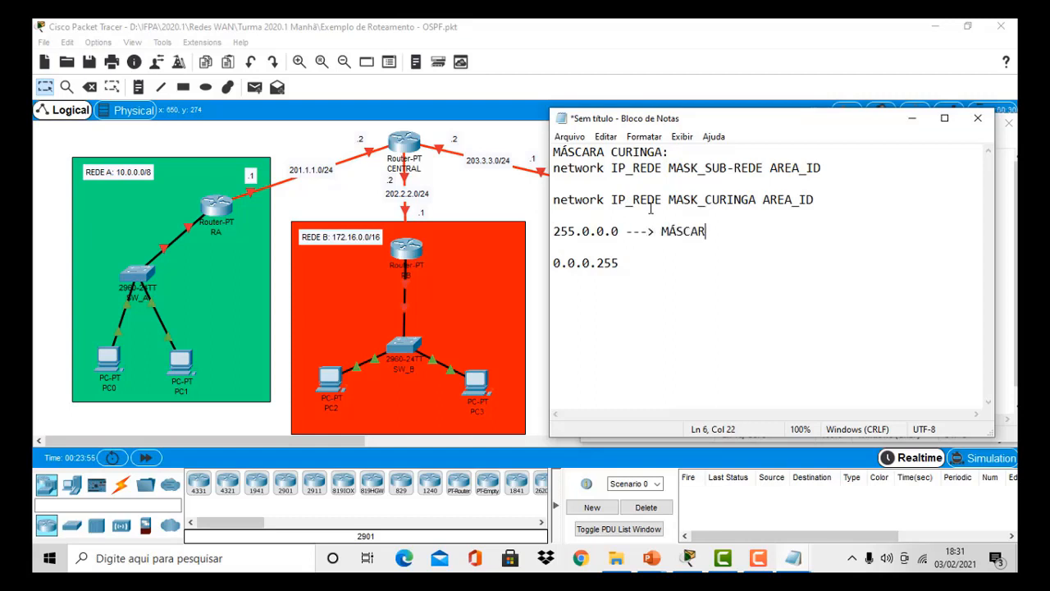
{"action": "type", "text": "A de SUB-REDE"}
Label the 0.0.0.255 line with '---> MÁSCARA CURINGA'.
{"action": "key", "text": "Down"}
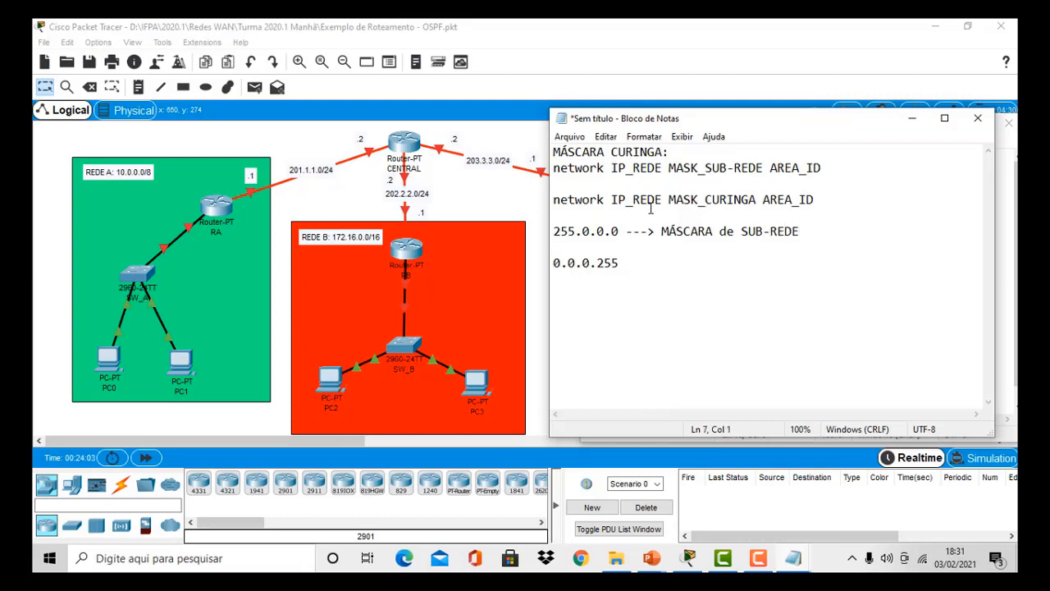
{"action": "key", "text": "Down"}
{"action": "key", "text": "End"}
{"action": "type", "text": "_"}
{"action": "type", "text": "---"}
{"action": "type", "text": "> "}
{"action": "type", "text": "MÁSC"}
{"action": "type", "text": "ARA"}
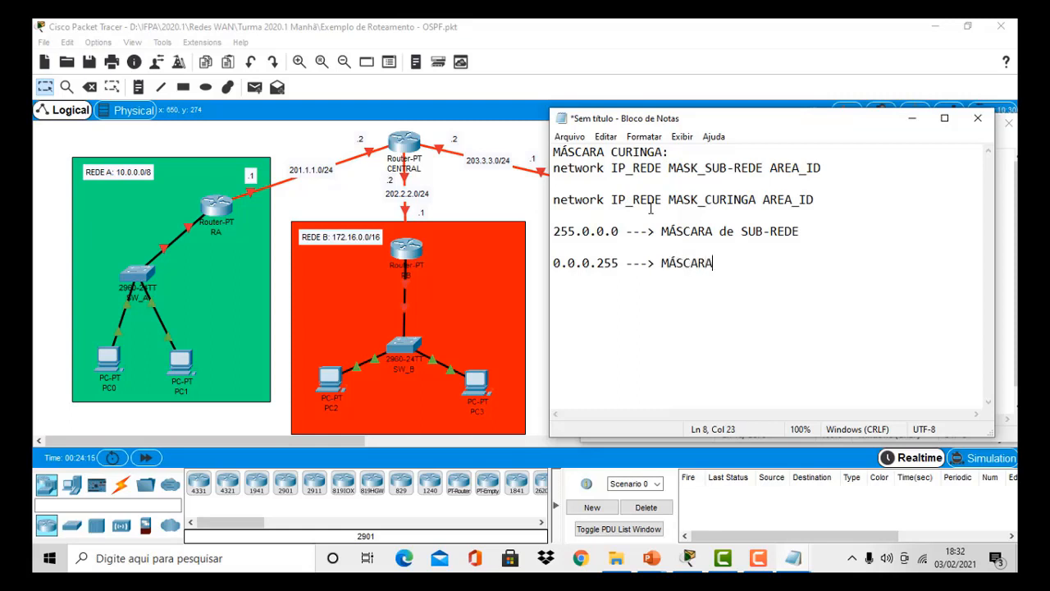
{"action": "type", "text": " CURINGA"}
Set up the wildcard calculation below the labels with the rows '255.255.255.255' and '255. 0 . 0 . 0'.
{"action": "key", "text": "Return"}
{"action": "key", "text": "Return"}
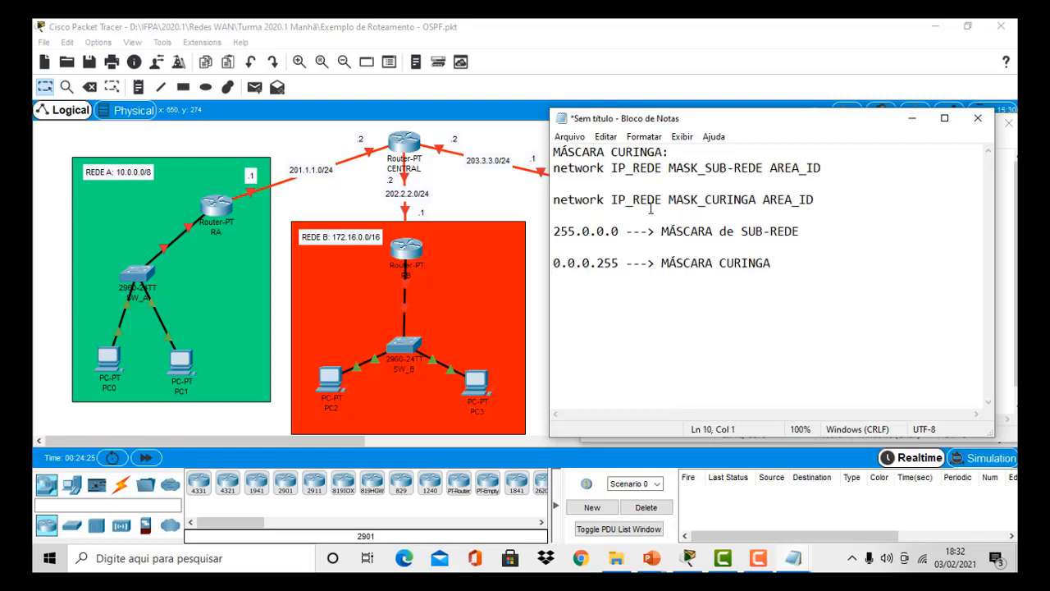
{"action": "type", "text": "255.255.255.25"}
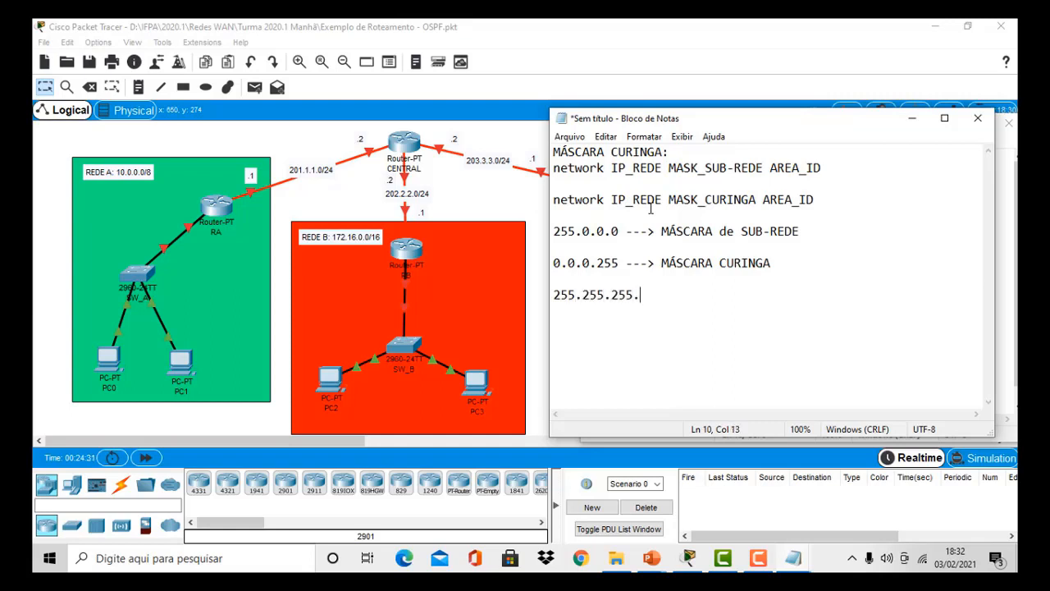
{"action": "type", "text": "5"}
{"action": "key", "text": "Return"}
{"action": "type", "text": "255."}
{"action": "left_click_drag", "start_coordinate": [553, 294], "coordinate": [677, 298]}
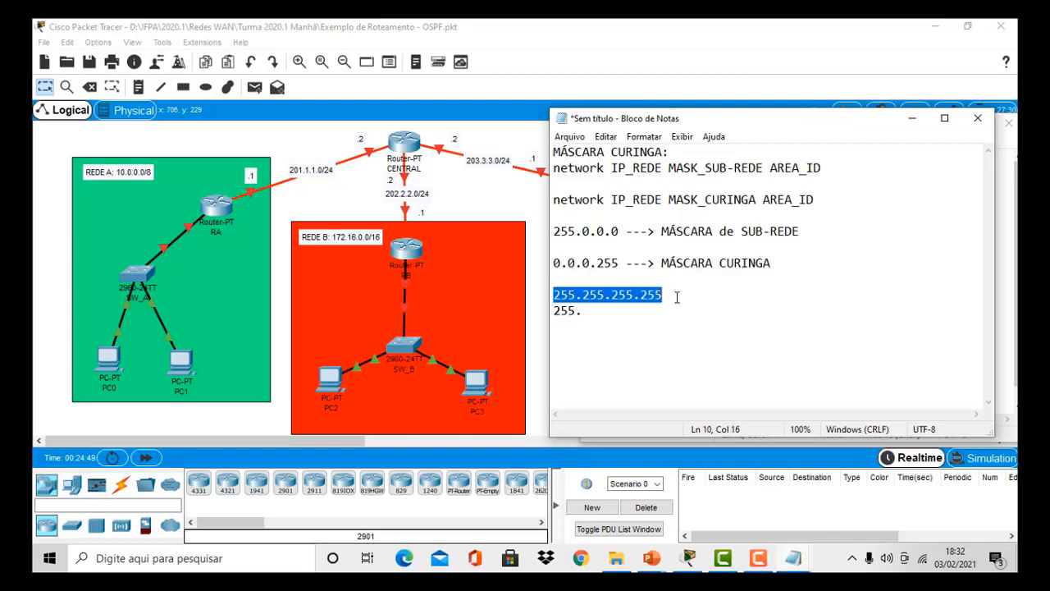
{"action": "left_click_drag", "start_coordinate": [554, 232], "coordinate": [619, 232]}
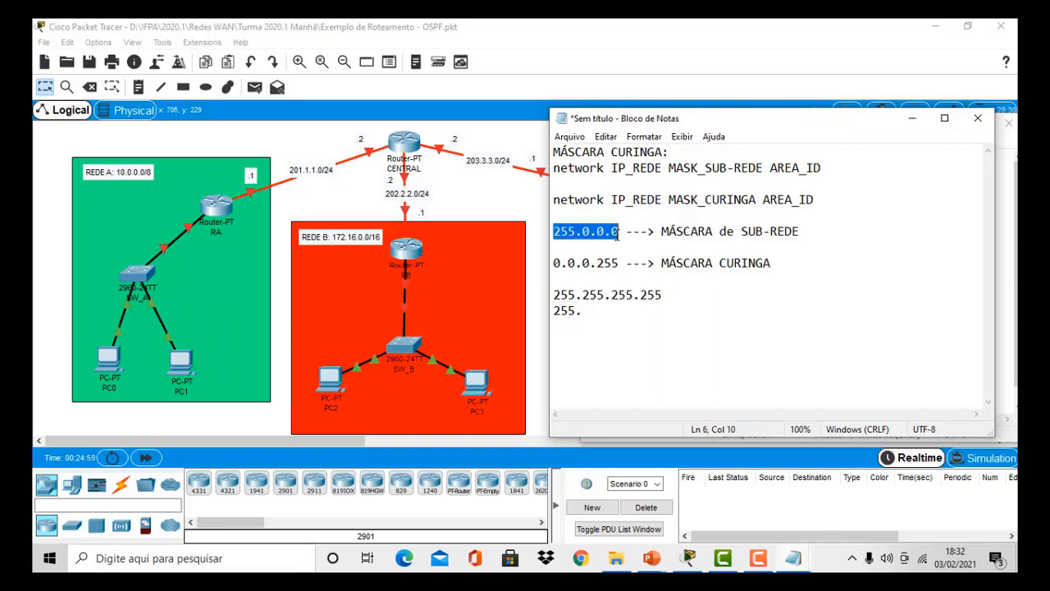
{"action": "left_click", "coordinate": [594, 315]}
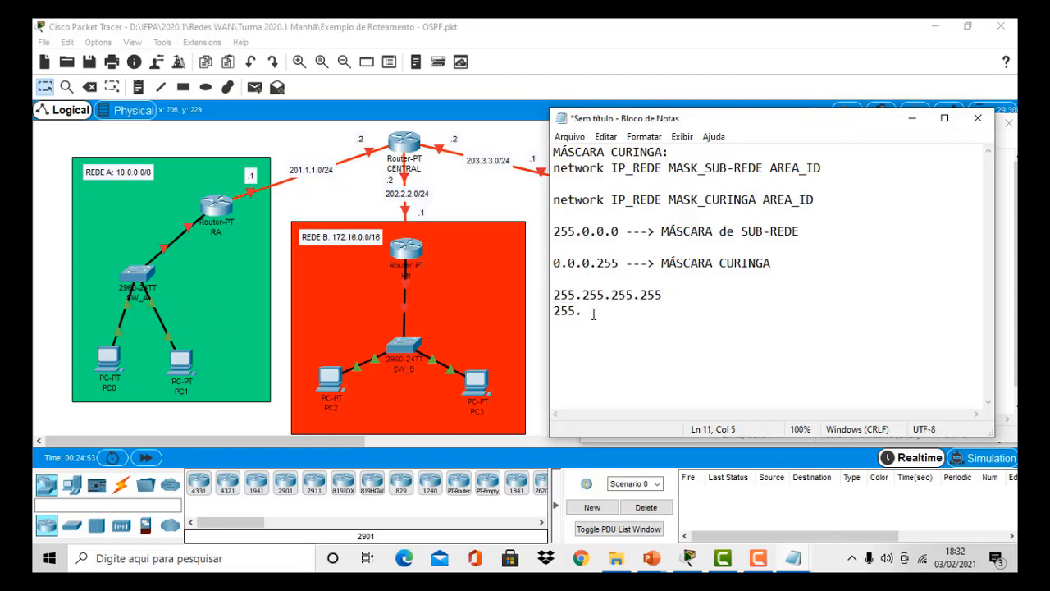
{"action": "type", "text": "0"}
{"action": "type", "text": ". 0 . 0"}
Add a minus sign after 255.255.255.255, an underscore rule below both rows, and start the result with '0'.
{"action": "key", "text": "Up"}
{"action": "type", "text": "-"}
{"action": "key", "text": "Return"}
{"action": "key", "text": "BackSpace"}
{"action": "key", "text": "Down"}
{"action": "key", "text": "Return"}
{"action": "type", "text": "________________"}
{"action": "key", "text": "Return"}
{"action": "type", "text": "0"}
Change the subnet mask example to 255.255.255.0 and highlight the subnet and wildcard mask lines in turn.
{"action": "left_click_drag", "start_coordinate": [581, 231], "coordinate": [589, 233]}
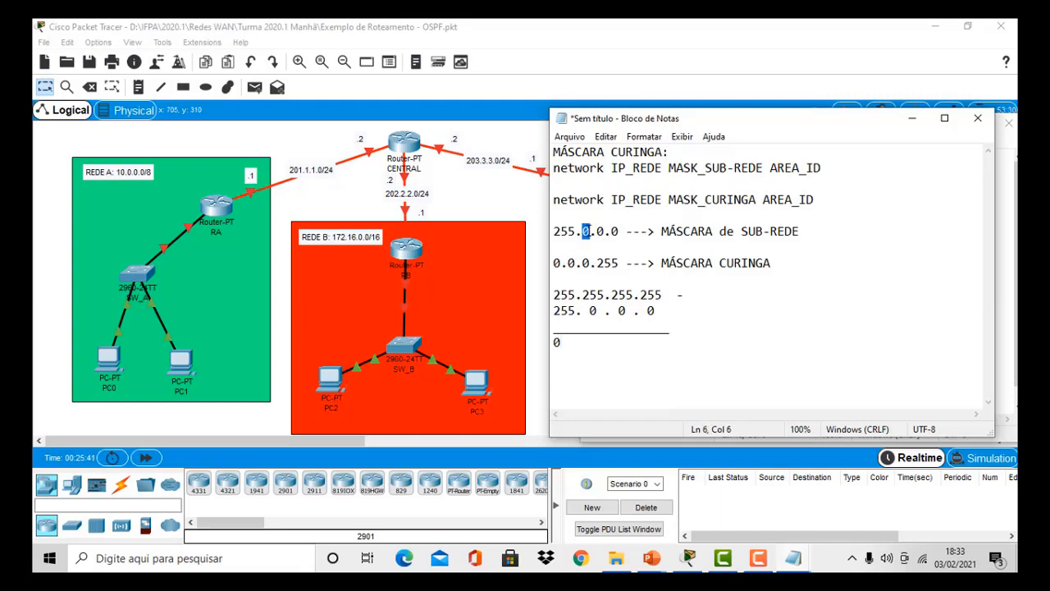
{"action": "type", "text": "255"}
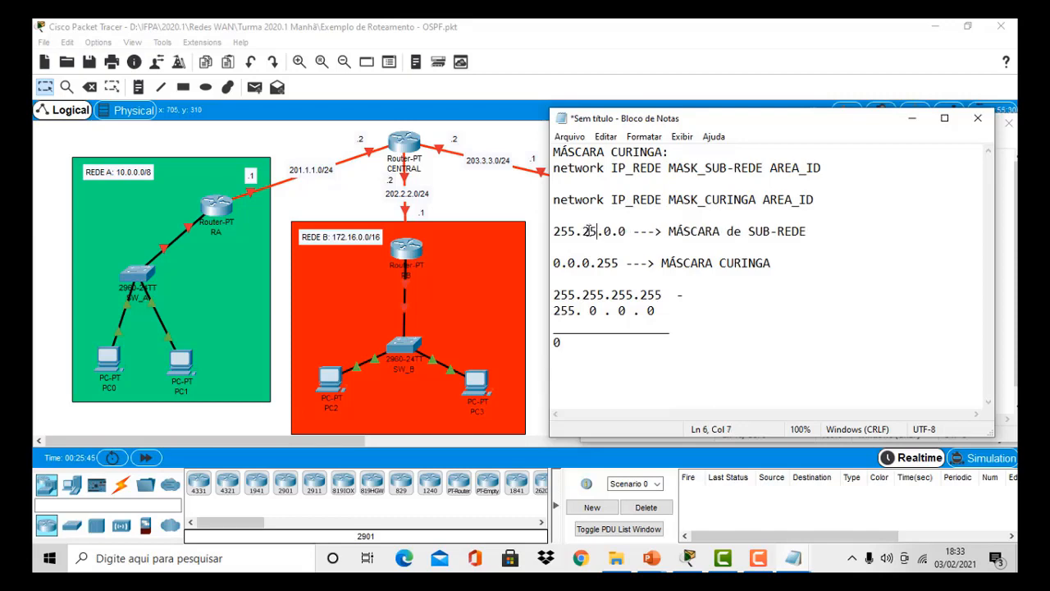
{"action": "left_click_drag", "start_coordinate": [614, 232], "coordinate": [622, 232]}
{"action": "type", "text": "25"}
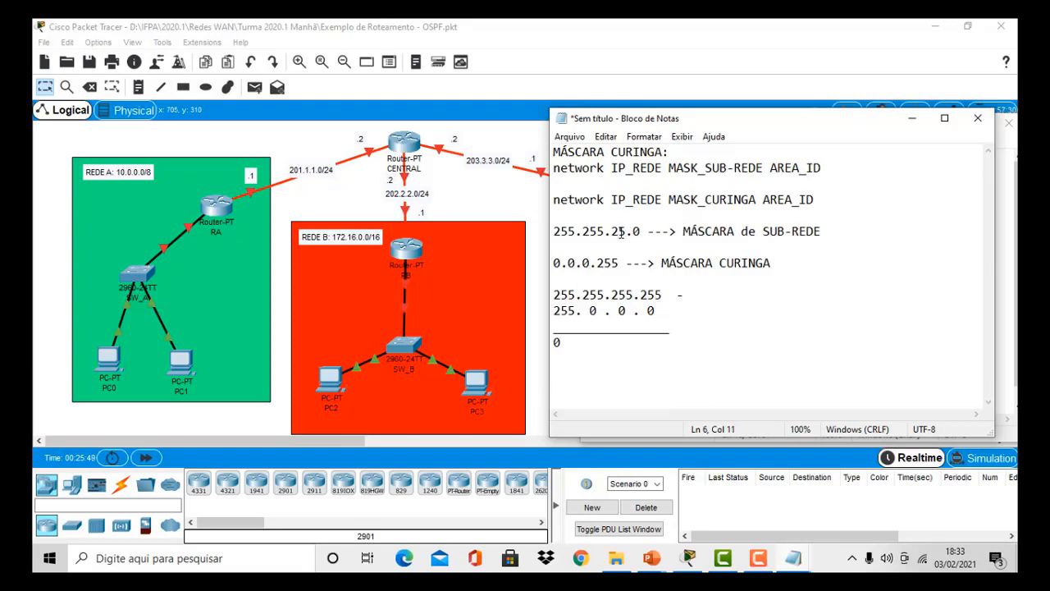
{"action": "type", "text": "5"}
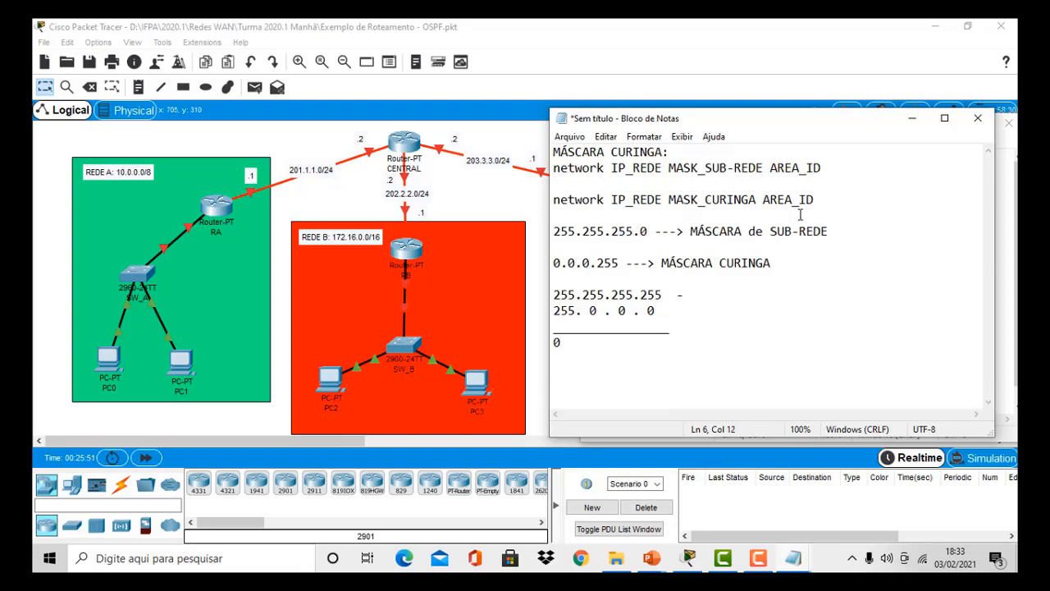
{"action": "left_click", "coordinate": [556, 234]}
{"action": "left_click_drag", "start_coordinate": [555, 233], "coordinate": [839, 233]}
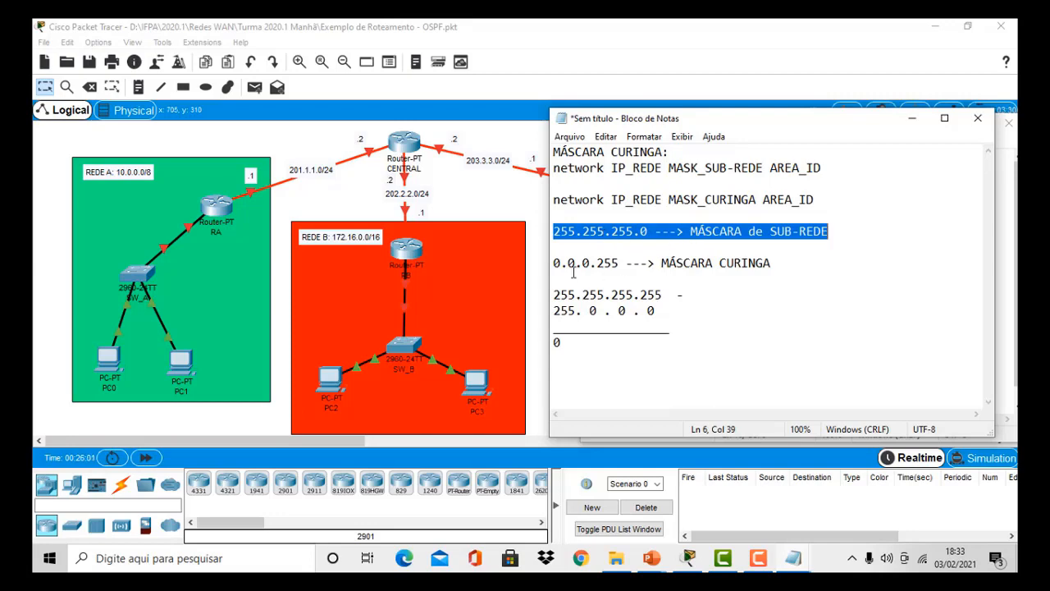
{"action": "left_click_drag", "start_coordinate": [556, 262], "coordinate": [793, 268]}
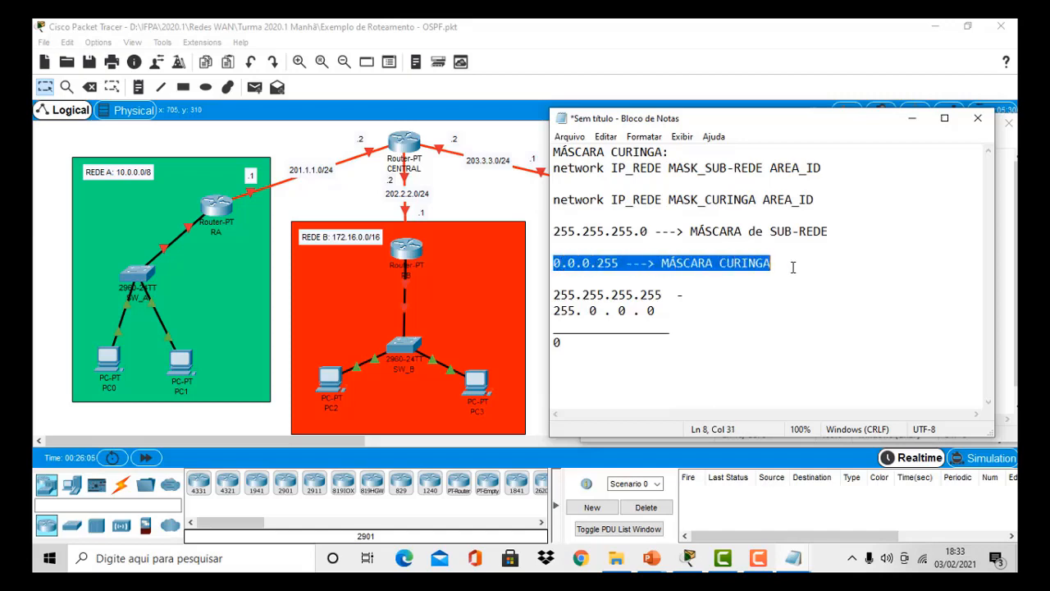
Change the second row of the subtraction to '255.255.255. 0', removing the extra spaces between the first octets.
{"action": "left_click", "coordinate": [590, 311]}
{"action": "key", "text": "shift+Right"}
{"action": "type", "text": "255"}
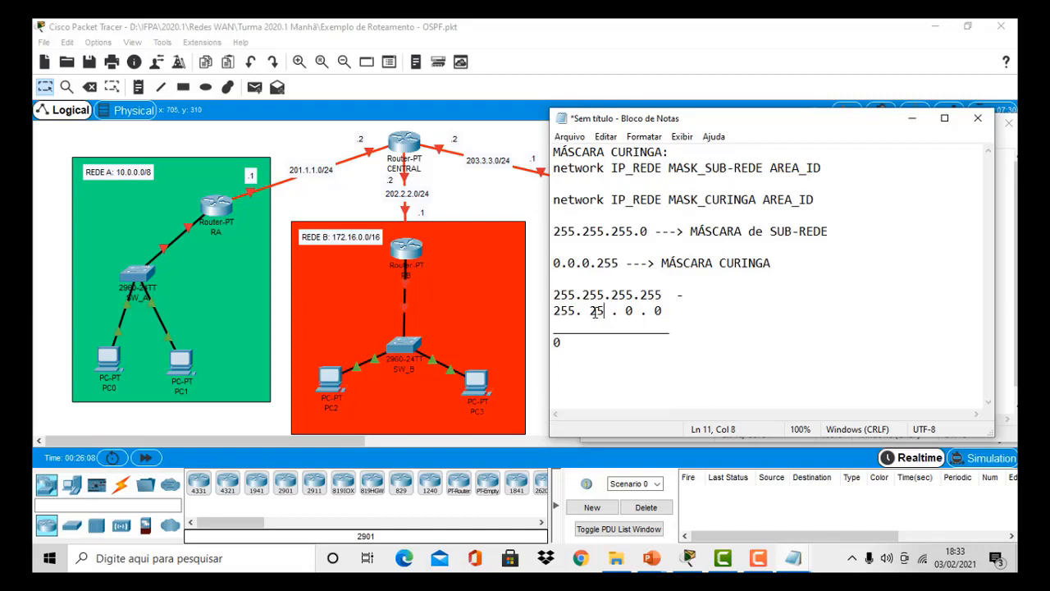
{"action": "key", "text": "ctrl+End"}
{"action": "key", "text": "Up"}
{"action": "key", "text": "Up"}
{"action": "key", "text": "Right"}
{"action": "key", "text": "Right"}
{"action": "key", "text": "Right"}
{"action": "key", "text": "Delete"}
{"action": "key", "text": "Right"}
{"action": "key", "text": "Right"}
{"action": "key", "text": "Right"}
{"action": "key", "text": "Right"}
{"action": "key", "text": "BackSpace"}
{"action": "key", "text": "Right"}
{"action": "key", "text": "Right"}
{"action": "key", "text": "Right"}
{"action": "key", "text": "Right"}
{"action": "key", "text": "Right"}
{"action": "key", "text": "Left"}
{"action": "key", "text": "BackSpace"}
{"action": "key", "text": "BackSpace"}
{"action": "key", "text": "BackSpace"}
{"action": "type", "text": "255"}
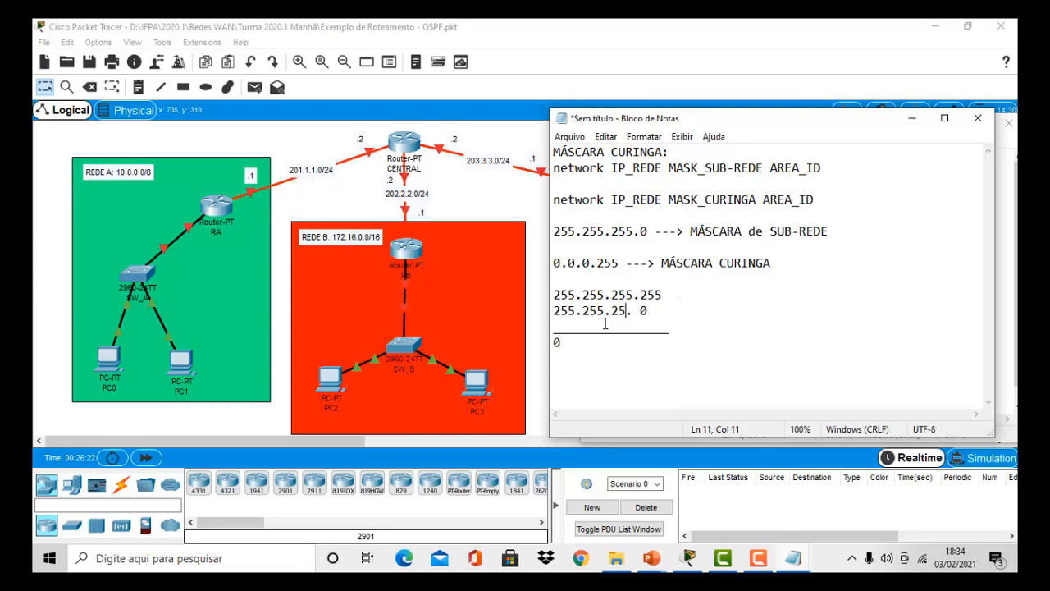
Complete the subtraction result under the rule as '0.0.0.255'.
{"action": "key", "text": "Down"}
{"action": "key", "text": "Down"}
{"action": "type", "text": "."}
{"action": "key", "text": "BackSpace"}
{"action": "type", "text": "0.0.0.255"}
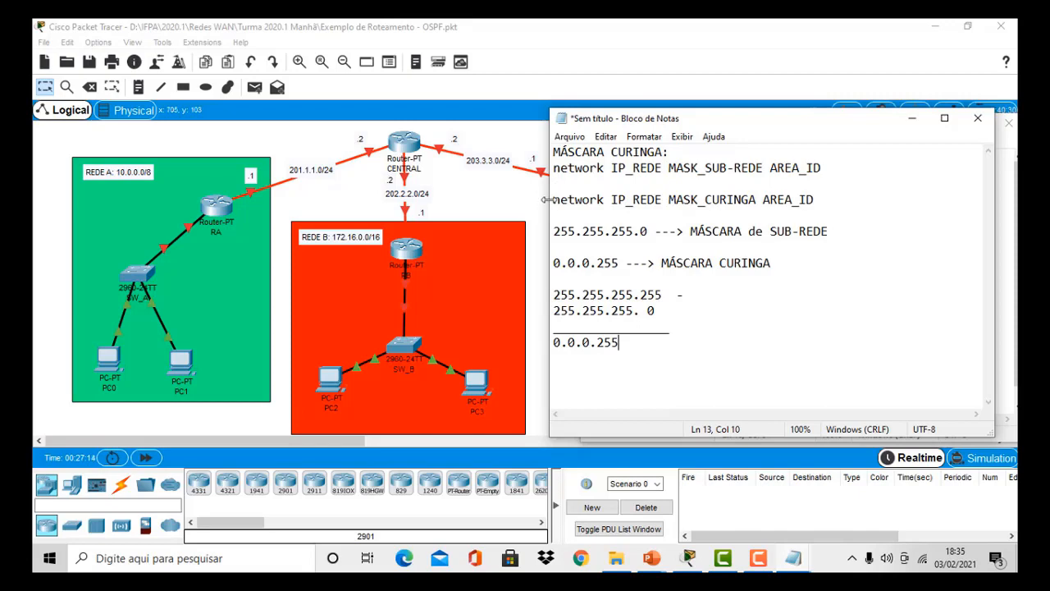
Highlight the MASK_CURINGA template, minimize the notes, and select the unfinished 'network' line in the Router A script.
{"action": "left_click_drag", "start_coordinate": [553, 199], "coordinate": [837, 202]}
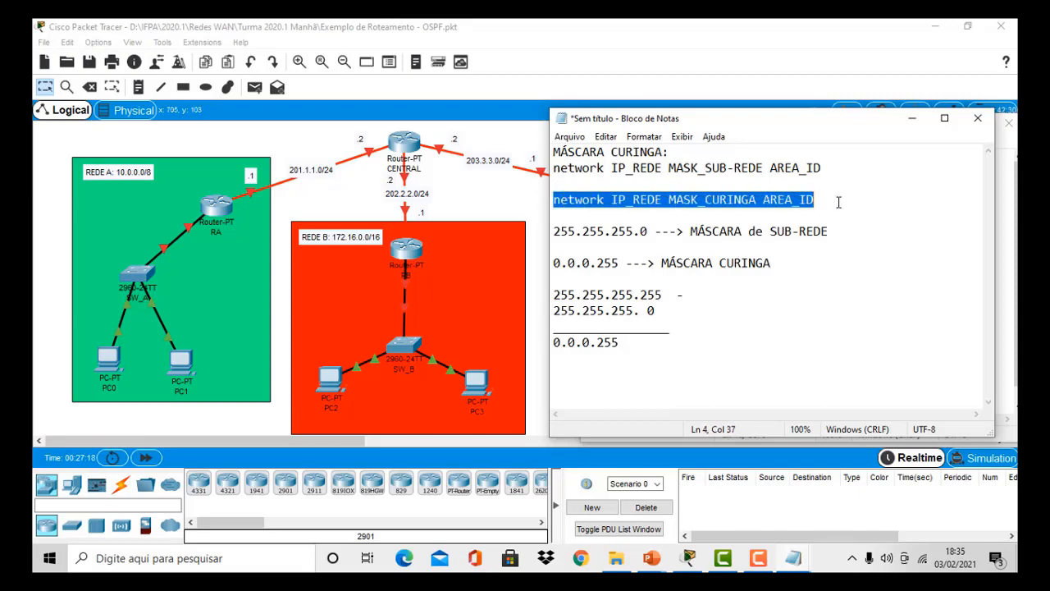
{"action": "left_click", "coordinate": [915, 120]}
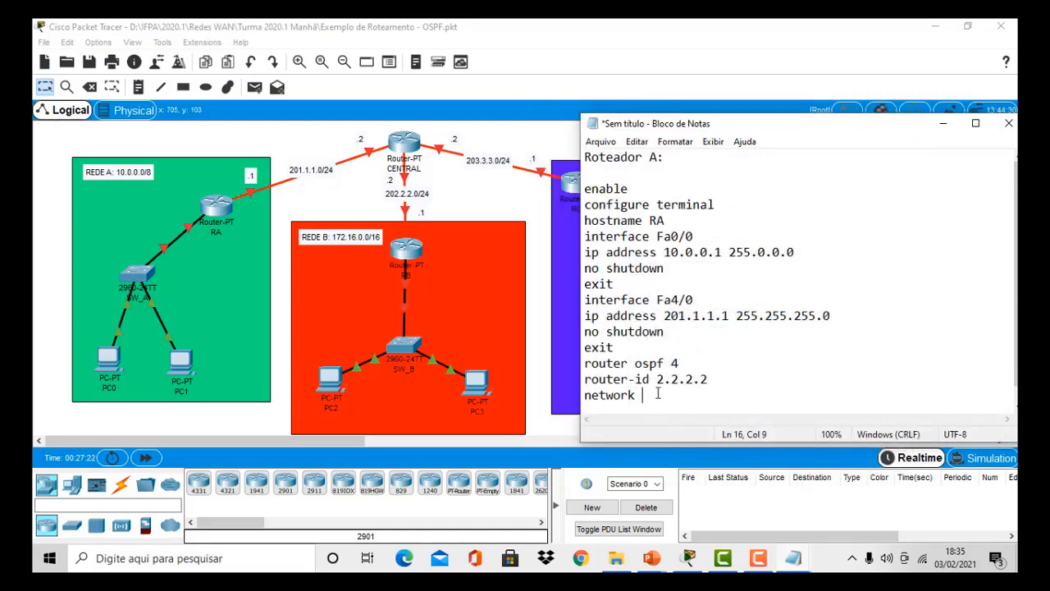
{"action": "left_click_drag", "start_coordinate": [648, 397], "coordinate": [573, 397]}
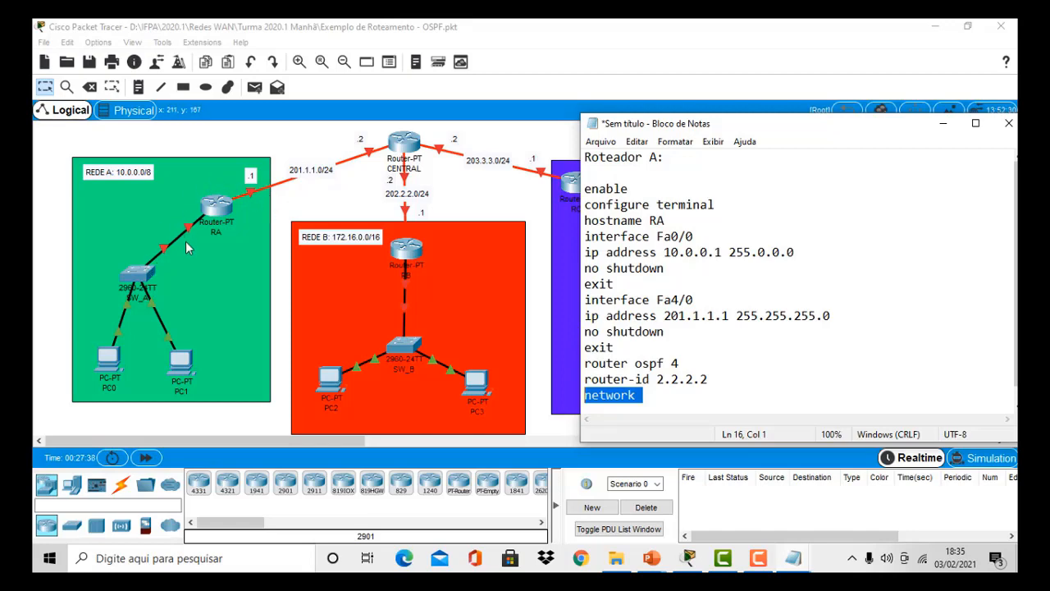
Complete the unfinished network line with '10.0.0.0 255.0.0.0' and highlight its mask.
{"action": "left_click", "coordinate": [663, 395]}
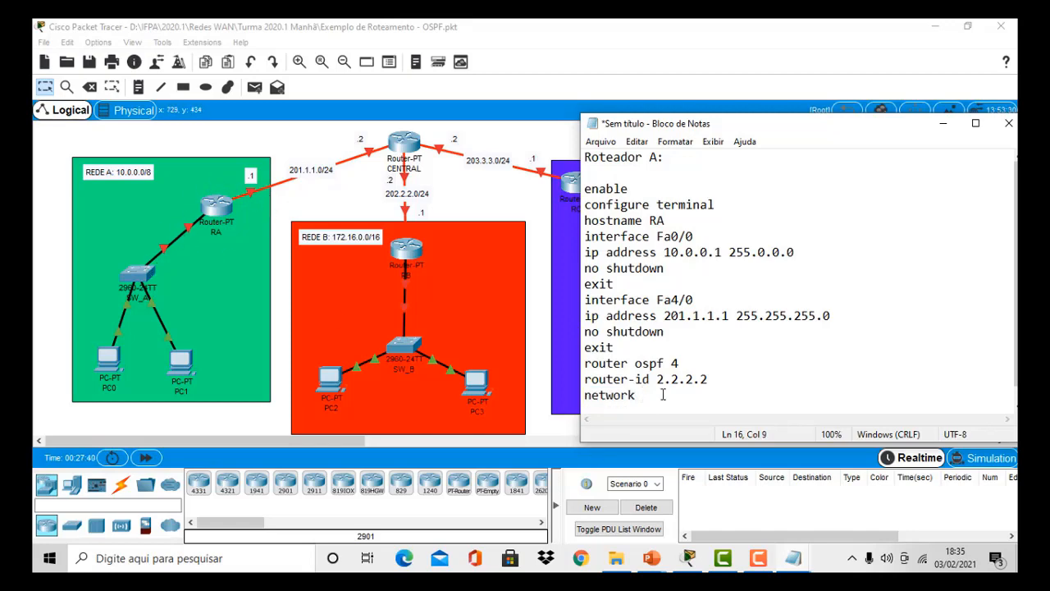
{"action": "type", "text": "10.0.0.0 2"}
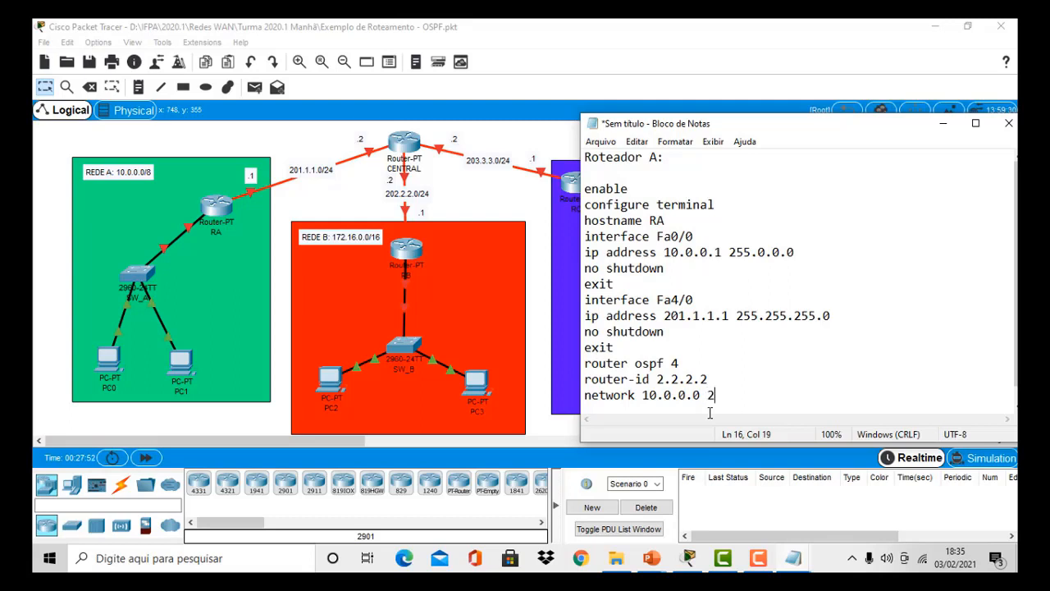
{"action": "type", "text": "55.0.0.0"}
{"action": "left_click_drag", "start_coordinate": [778, 395], "coordinate": [707, 395]}
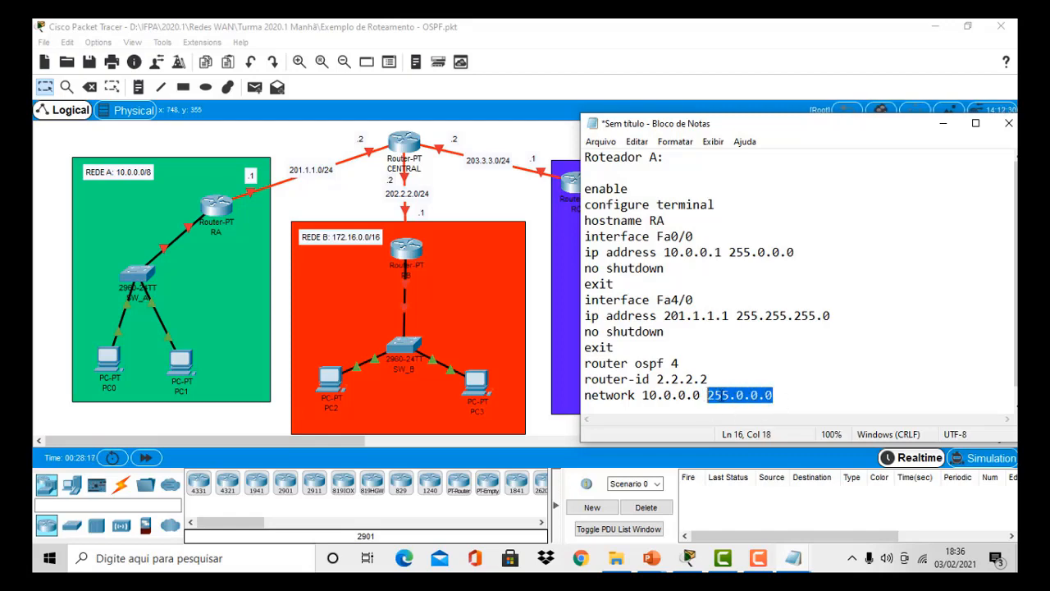
Change the mask on the 10.0.0.0 network line to the wildcard mask 0.255.255.255.
{"action": "key", "text": "BackSpace"}
{"action": "key", "text": "BackSpace"}
{"action": "key", "text": "BackSpace"}
{"action": "type", "text": "0"}
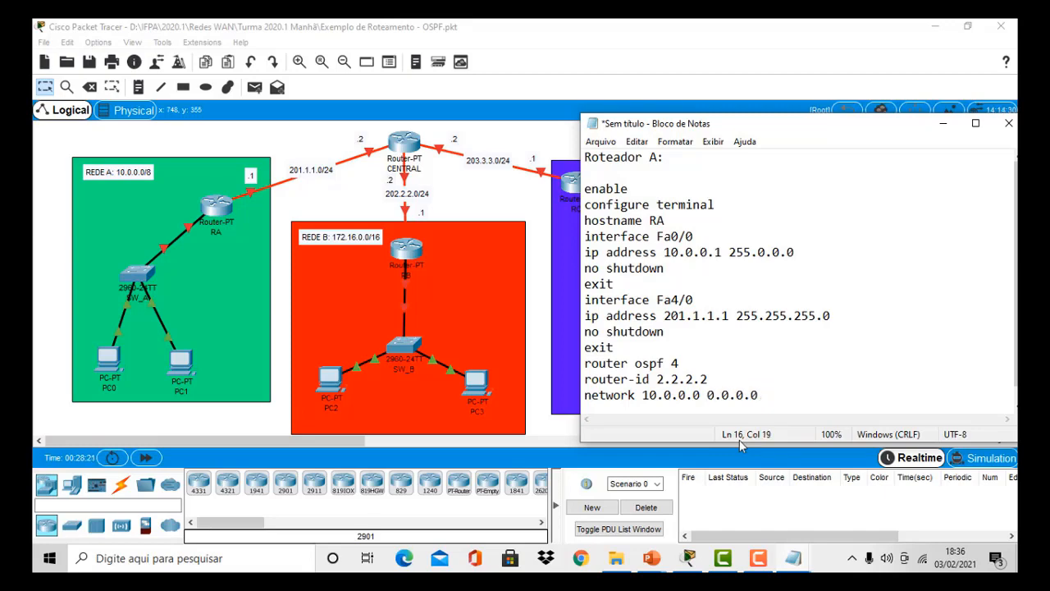
{"action": "key", "text": "Right"}
{"action": "key", "text": "Right"}
{"action": "key", "text": "Right"}
{"action": "key", "text": "Left"}
{"action": "key", "text": "BackSpace"}
{"action": "type", "text": "255"}
{"action": "key", "text": "Right"}
{"action": "key", "text": "Right"}
{"action": "key", "text": "BackSpace"}
{"action": "type", "text": "255"}
{"action": "key", "text": "Right"}
{"action": "key", "text": "Right"}
{"action": "key", "text": "BackSpace"}
{"action": "type", "text": "255"}
Highlight the Fa0/0 subnet mask and the 'ospf' keyword, and append 'area 0' to the 10.0.0.0 network line.
{"action": "left_click_drag", "start_coordinate": [727, 252], "coordinate": [802, 252]}
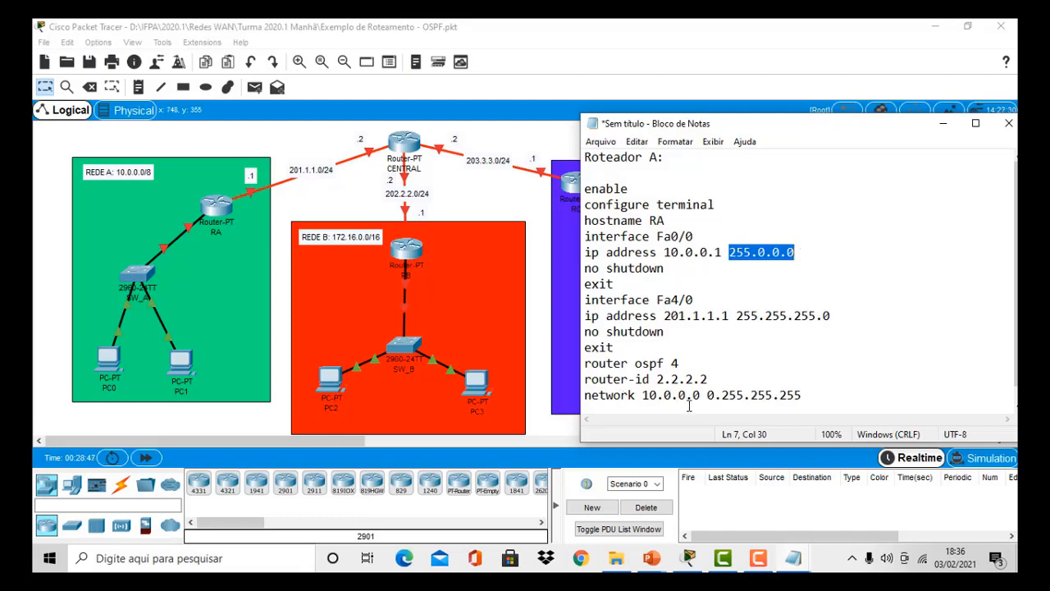
{"action": "left_click", "coordinate": [638, 363]}
{"action": "left_click_drag", "start_coordinate": [638, 362], "coordinate": [675, 364]}
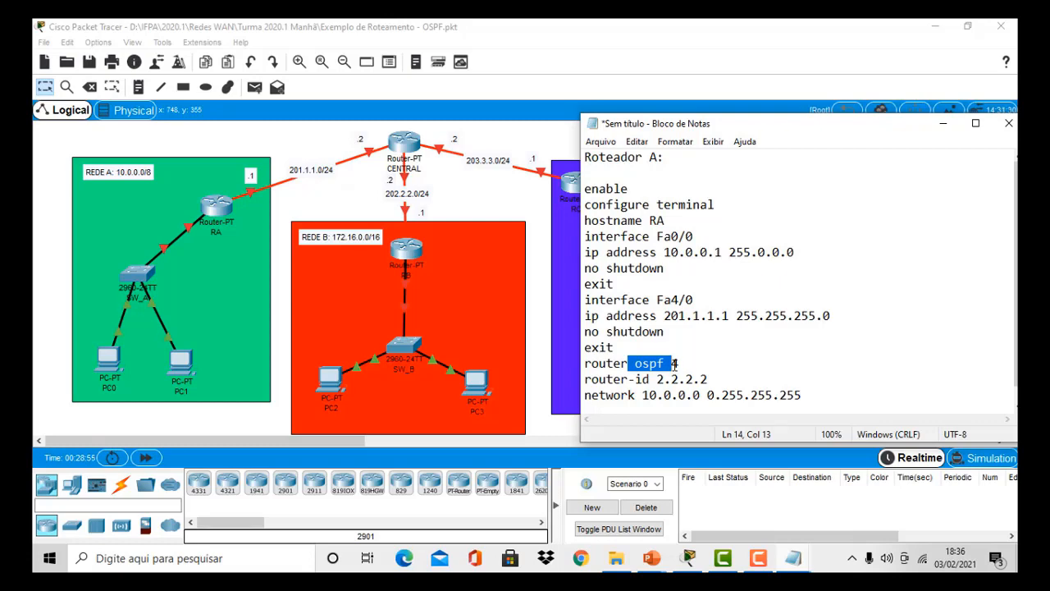
{"action": "left_click", "coordinate": [810, 394]}
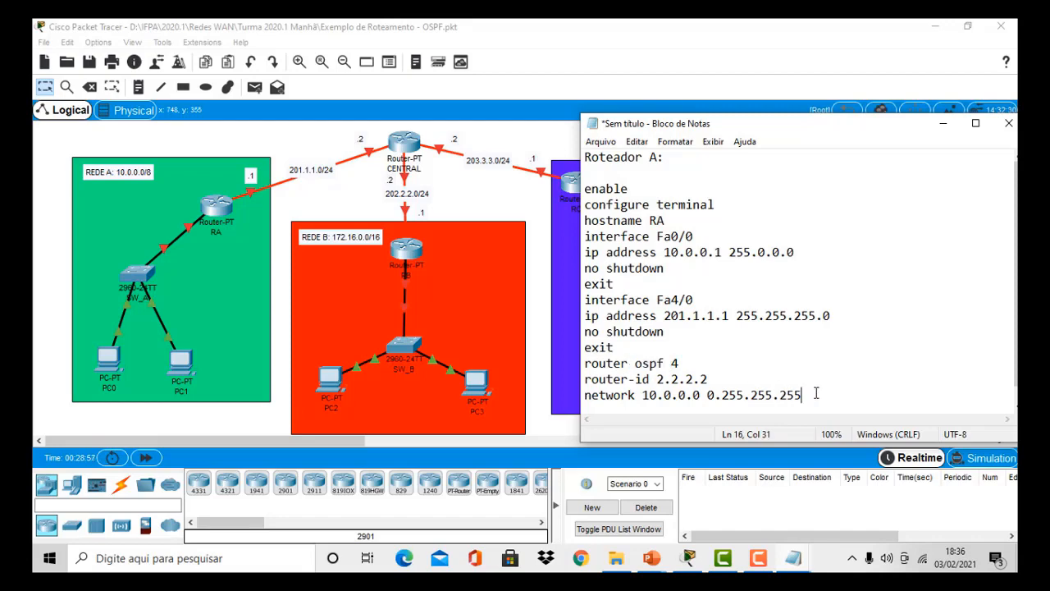
{"action": "type", "text": "area 0"}
Duplicate the complete 10.0.0.0 network line onto a new line directly below it.
{"action": "key", "text": "shift+Home"}
{"action": "key", "text": "ctrl+c"}
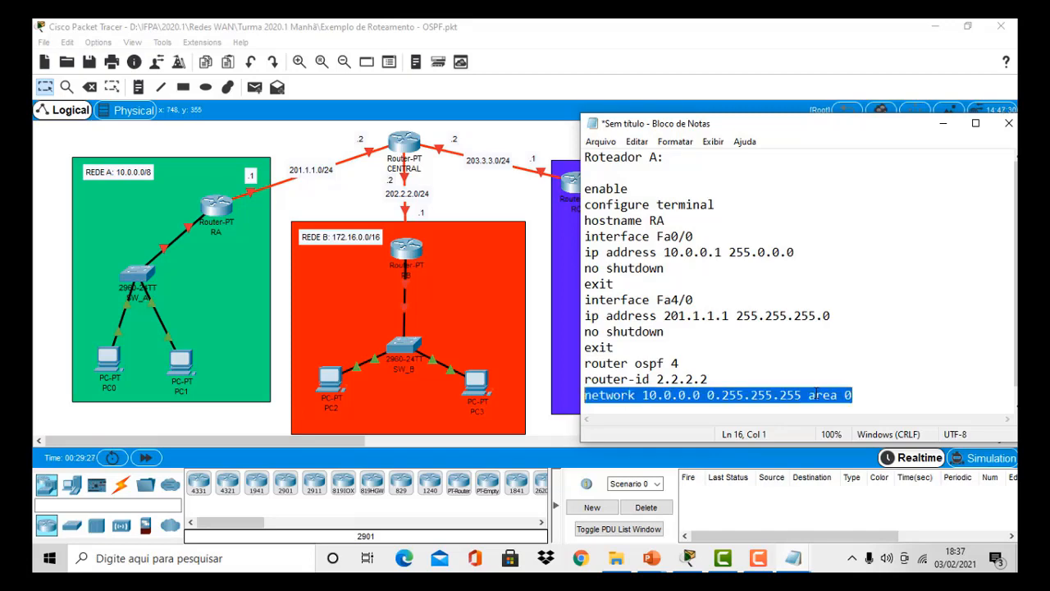
{"action": "key", "text": "End"}
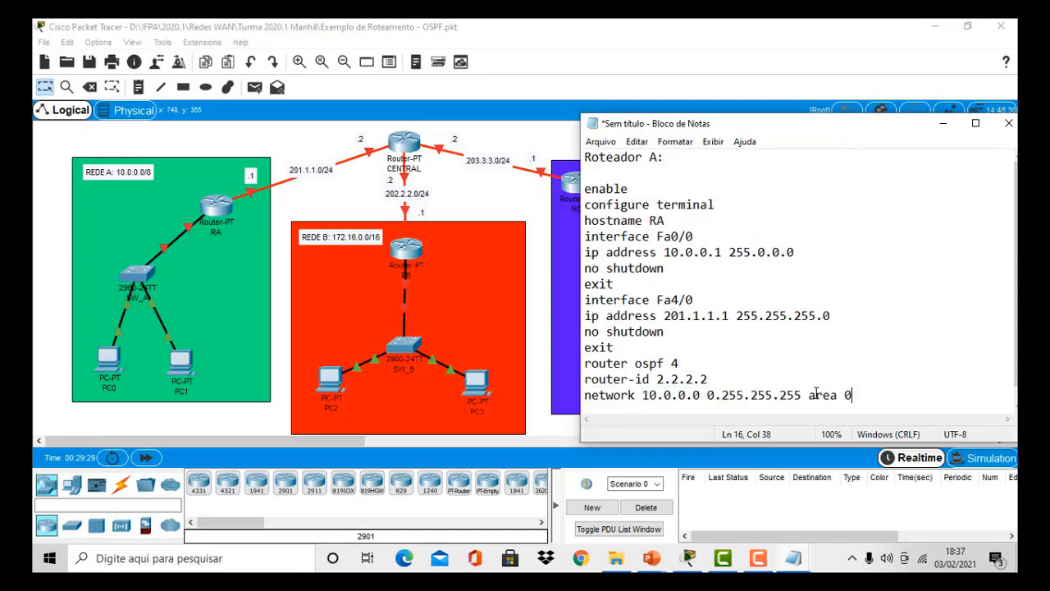
{"action": "key", "text": "Return"}
{"action": "key", "text": "ctrl+v"}
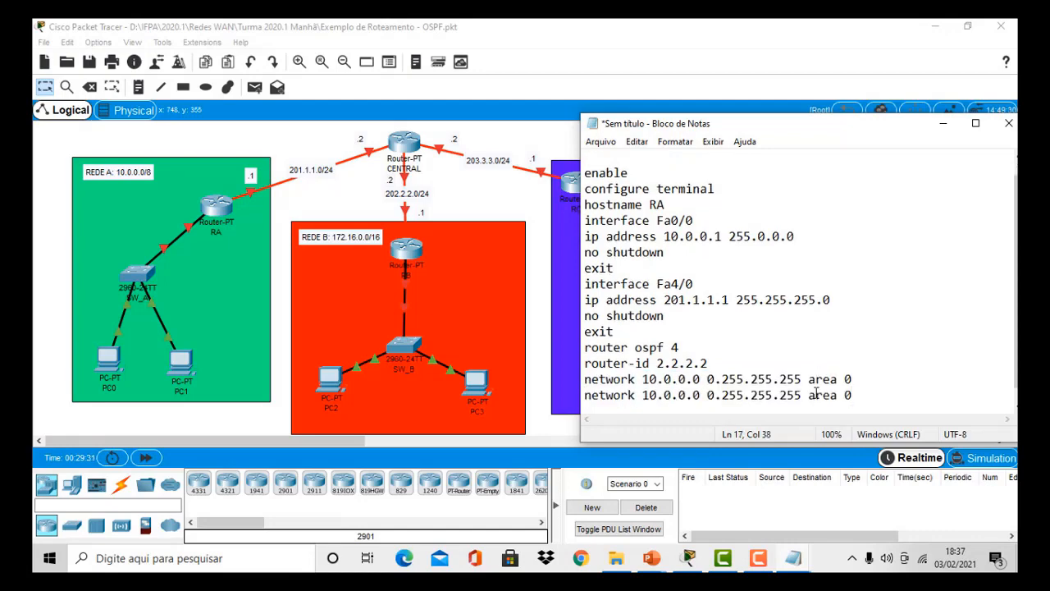
Change the network address in the duplicated line to 201.1.1.0.
{"action": "key", "text": "Left"}
{"action": "left_click", "coordinate": [642, 397]}
{"action": "type", "text": "2"}
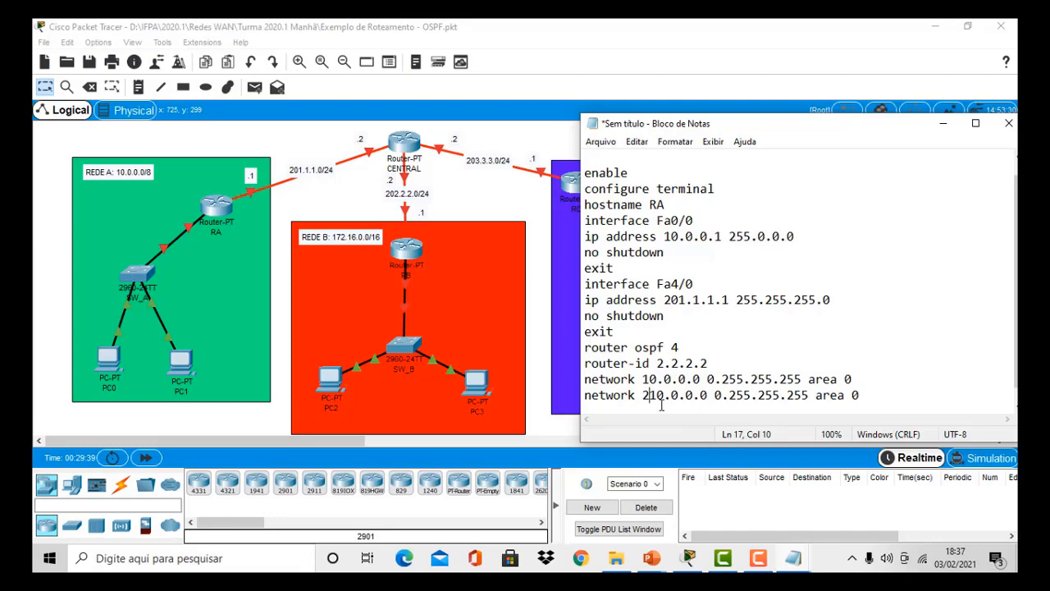
{"action": "key", "text": "Delete"}
{"action": "key", "text": "Right"}
{"action": "type", "text": "1"}
{"action": "key", "text": "Right"}
{"action": "key", "text": "Right"}
{"action": "key", "text": "BackSpace"}
{"action": "type", "text": "1"}
{"action": "key", "text": "Right"}
{"action": "key", "text": "Delete"}
{"action": "type", "text": "1"}
Replace the wildcard mask on the 201.1.1.0 network line with the subnet mask 255.255.255.0.
{"action": "key", "text": "Right"}
{"action": "key", "text": "Right"}
{"action": "key", "text": "Right"}
{"action": "type", "text": "//"}
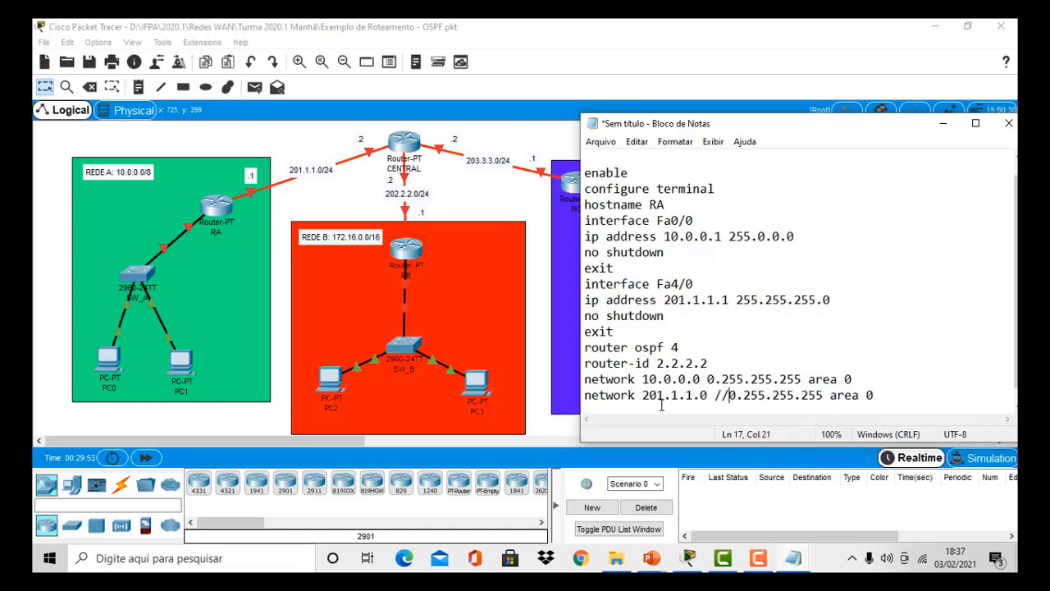
{"action": "key", "text": "BackSpace"}
{"action": "key", "text": "BackSpace"}
{"action": "key", "text": "Delete"}
{"action": "key", "text": "Delete"}
{"action": "key", "text": "Delete"}
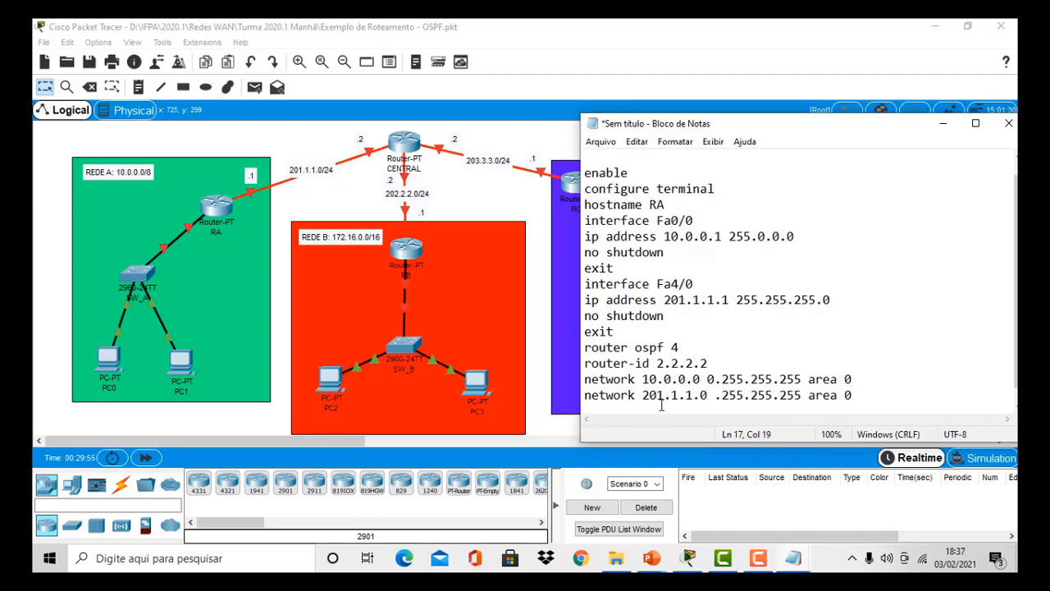
{"action": "key", "text": "Delete"}
{"action": "key", "text": "Delete"}
{"action": "key", "text": "Delete"}
{"action": "key", "text": "Delete"}
{"action": "key", "text": "Delete"}
{"action": "key", "text": "Delete"}
{"action": "key", "text": "Delete"}
{"action": "key", "text": "Delete"}
{"action": "key", "text": "Delete"}
{"action": "key", "text": "Delete"}
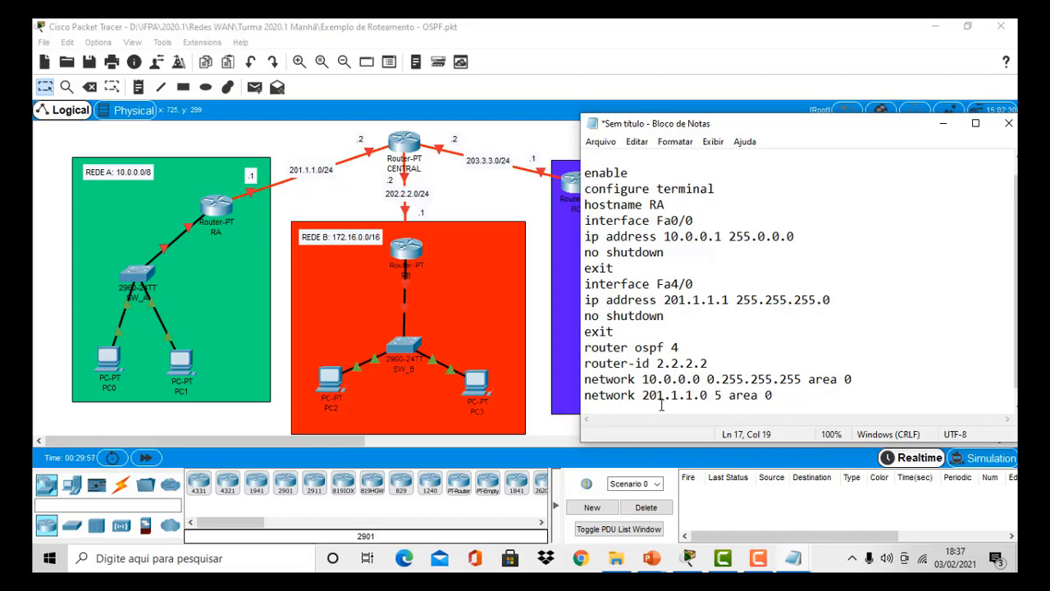
{"action": "type", "text": "255"}
{"action": "type", "text": ".255.2"}
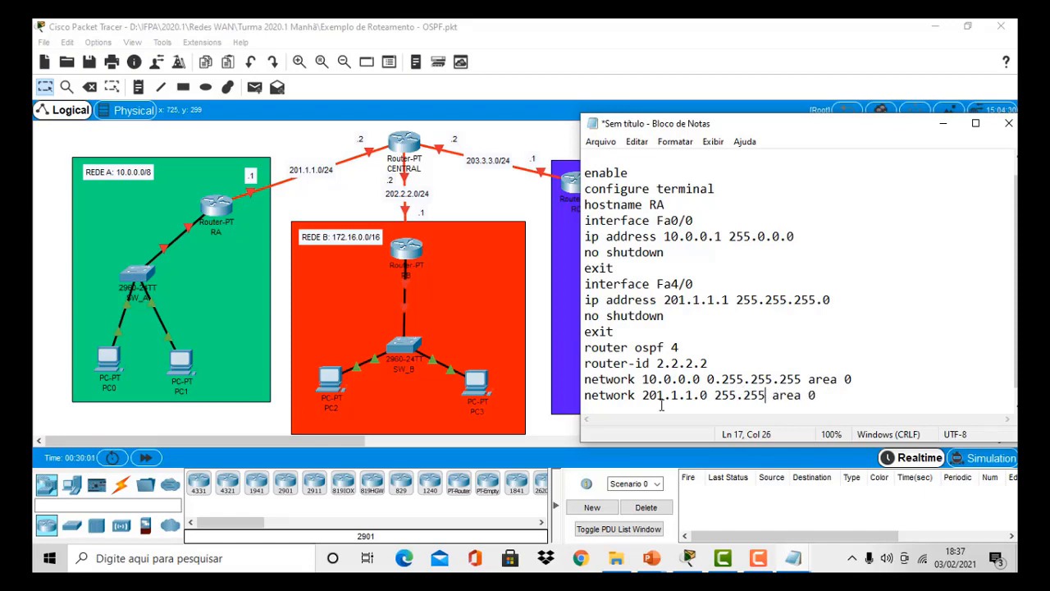
{"action": "type", "text": "55.0"}
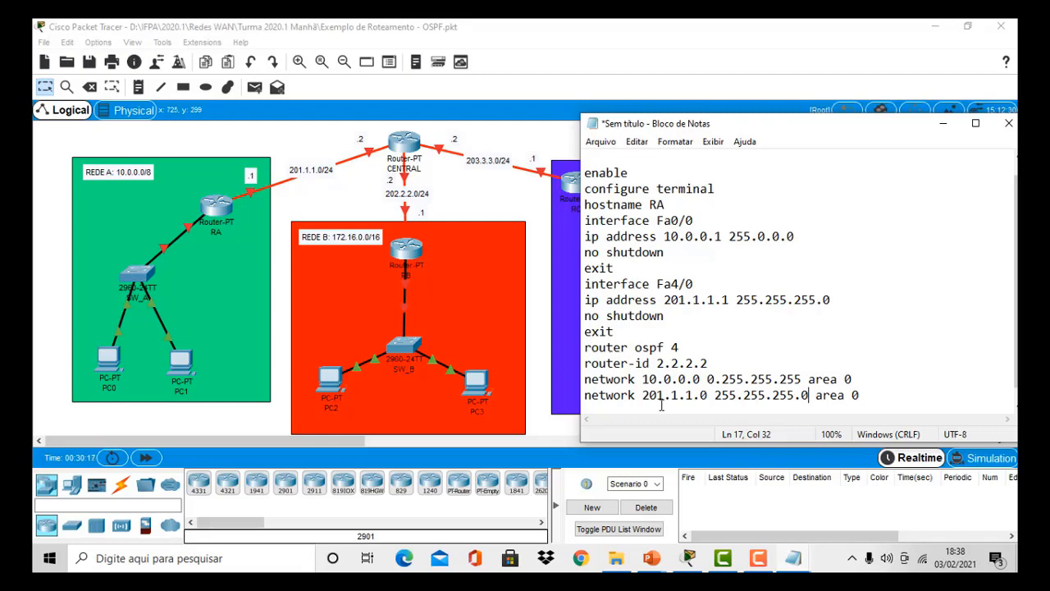
Write the wildcard calculation below the script on three lines: '255.255.255.255 -', '255.255.255.0' and '0.0.0.255'.
{"action": "left_click", "coordinate": [875, 395]}
{"action": "key", "text": "Return"}
{"action": "key", "text": "Return"}
{"action": "type", "text": "255"}
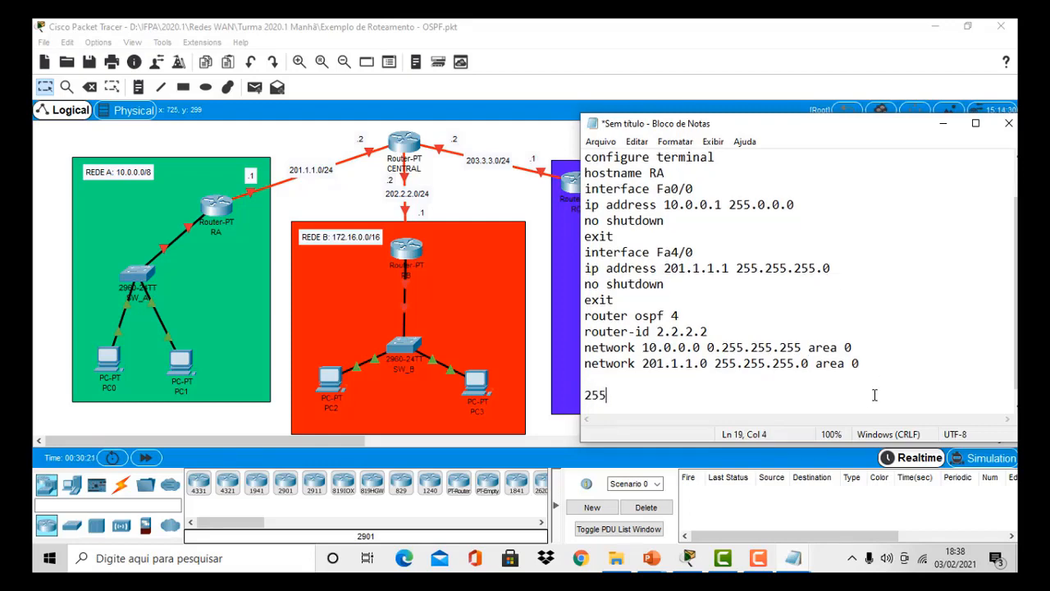
{"action": "type", "text": ".255.255.255 -"}
{"action": "key", "text": "Return"}
{"action": "type", "text": "255.255.255"}
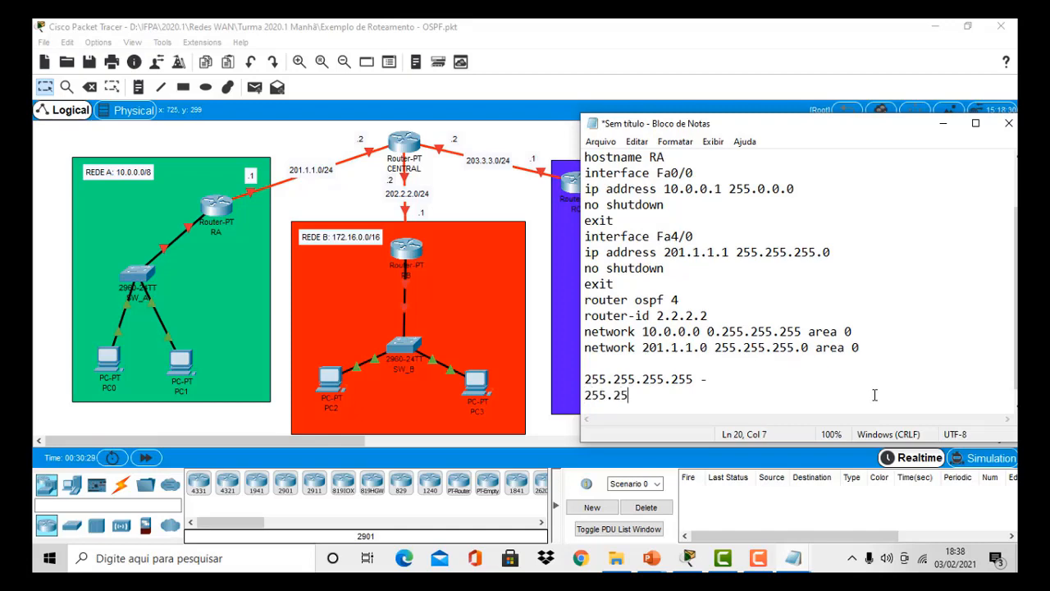
{"action": "type", "text": ".0"}
{"action": "key", "text": "Return"}
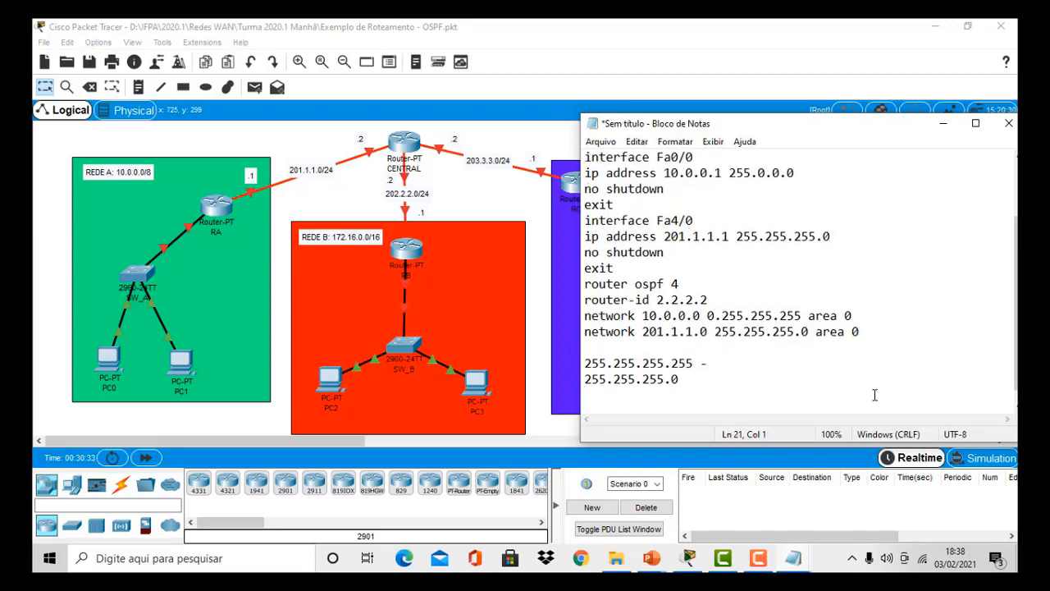
{"action": "type", "text": "0.0.0.255"}
Copy 0.0.0.255 over the mask on the 201.1.1.0 network line and delete the three calculation lines.
{"action": "left_click_drag", "start_coordinate": [652, 395], "coordinate": [546, 396]}
{"action": "key", "text": "ctrl+c"}
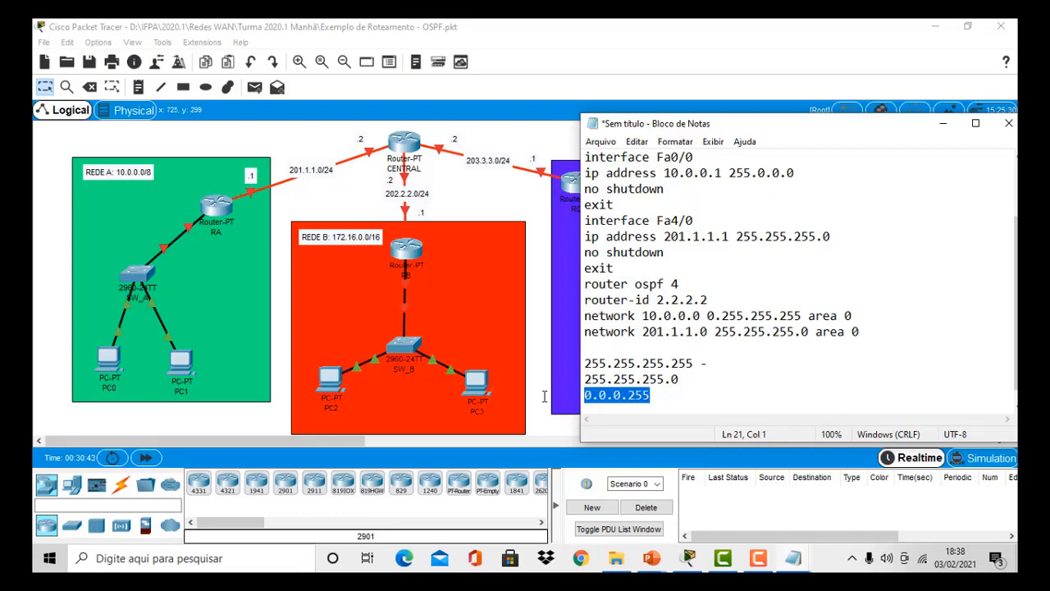
{"action": "left_click_drag", "start_coordinate": [716, 331], "coordinate": [817, 331]}
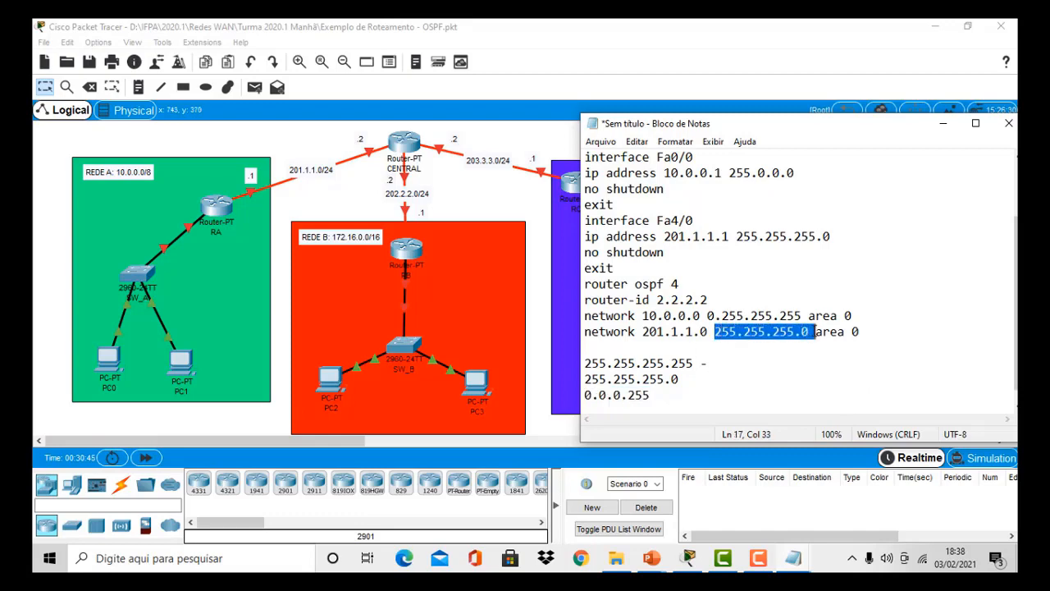
{"action": "key", "text": "ctrl+v"}
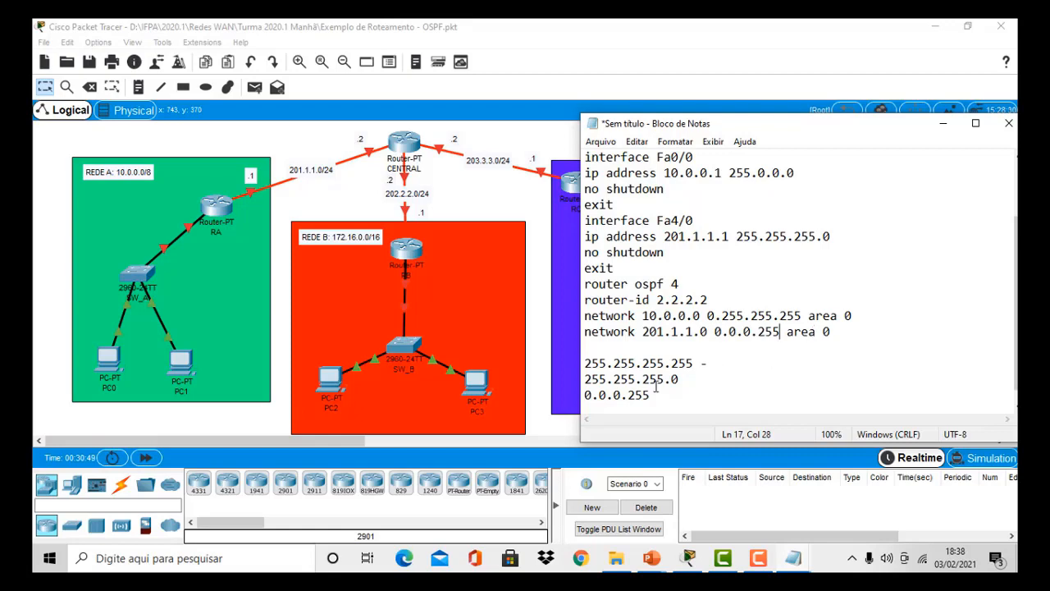
{"action": "left_click_drag", "start_coordinate": [654, 396], "coordinate": [566, 364]}
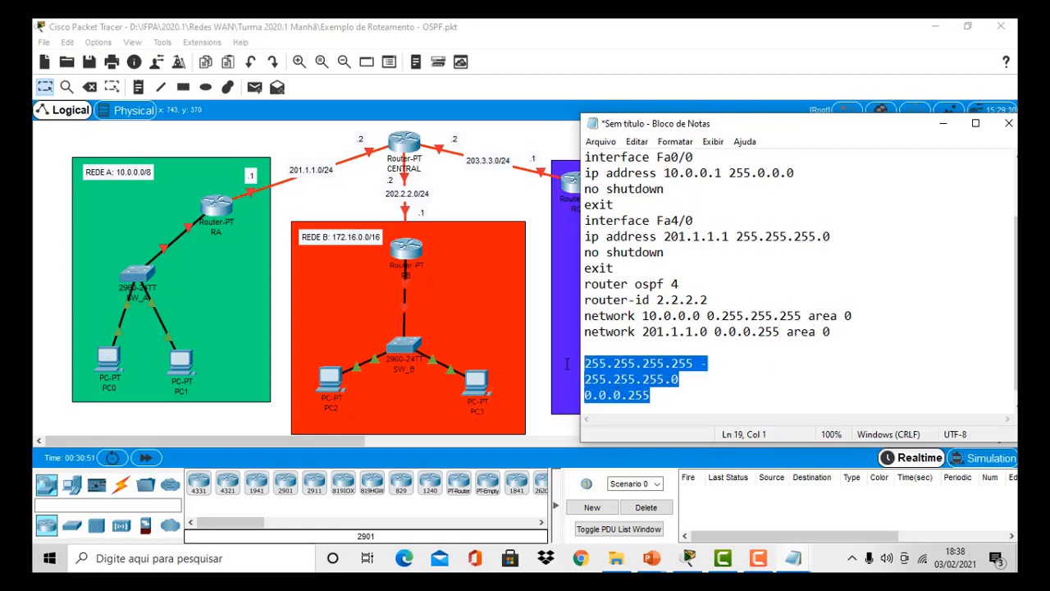
{"action": "key", "text": "Delete"}
Highlight 'area 0' on both network lines and finish the script with the commands exit, end and wr.
{"action": "left_click_drag", "start_coordinate": [786, 348], "coordinate": [827, 349]}
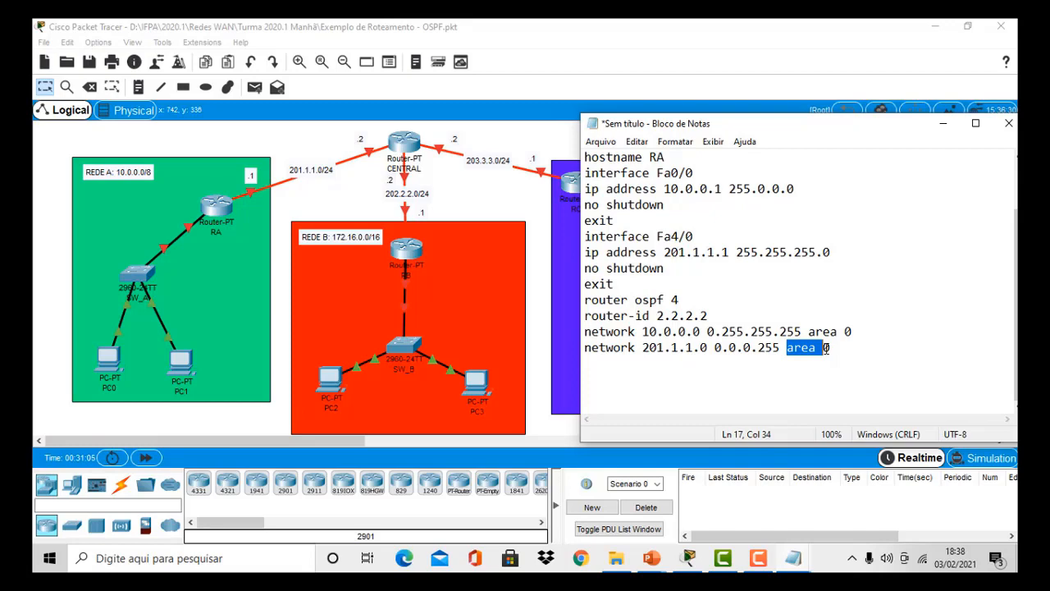
{"action": "left_click_drag", "start_coordinate": [808, 332], "coordinate": [867, 332]}
{"action": "left_click_drag", "start_coordinate": [787, 348], "coordinate": [830, 348]}
{"action": "left_click", "coordinate": [847, 351]}
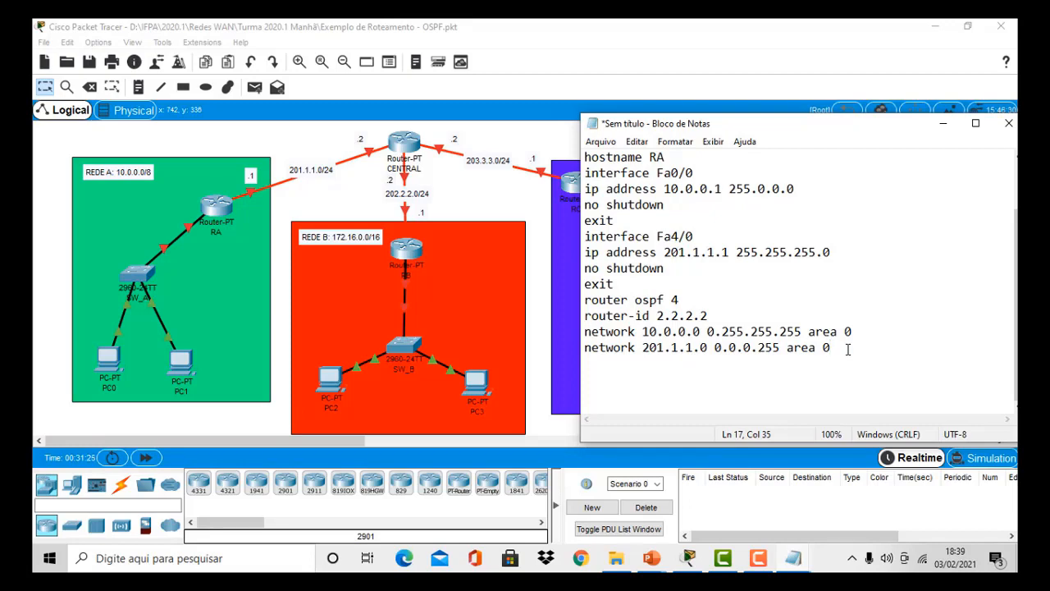
{"action": "key", "text": "Return"}
{"action": "type", "text": "exit"}
{"action": "key", "text": "Return"}
{"action": "type", "text": "end"}
{"action": "key", "text": "Return"}
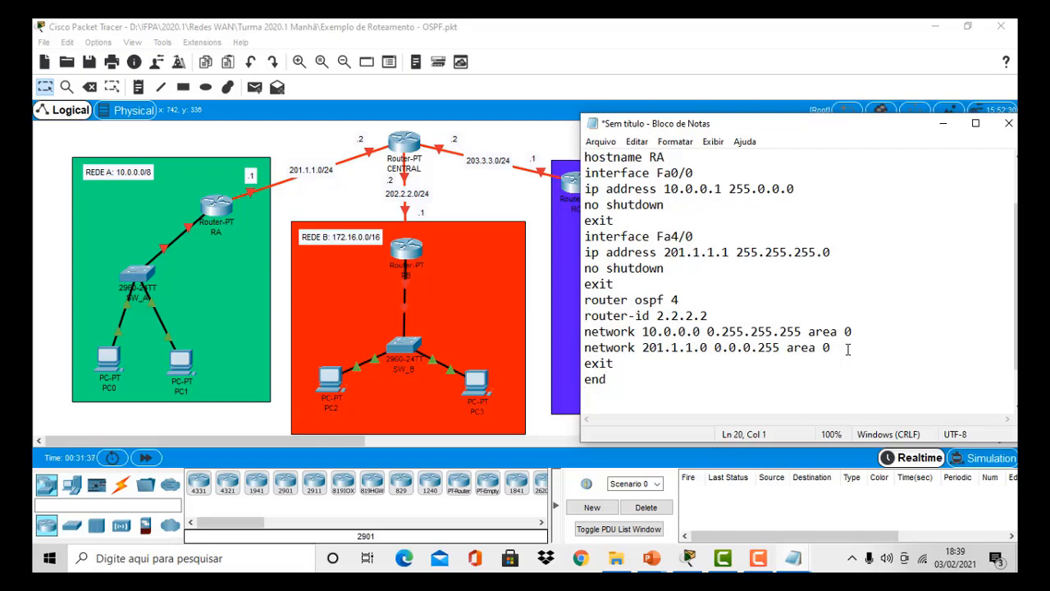
{"action": "type", "text": "r"}
Save the script in the Redes WAN folder as 'Roteador A - OSPF', basing the name on the existing Roteador A file.
{"action": "key", "text": "ctrl+s"}
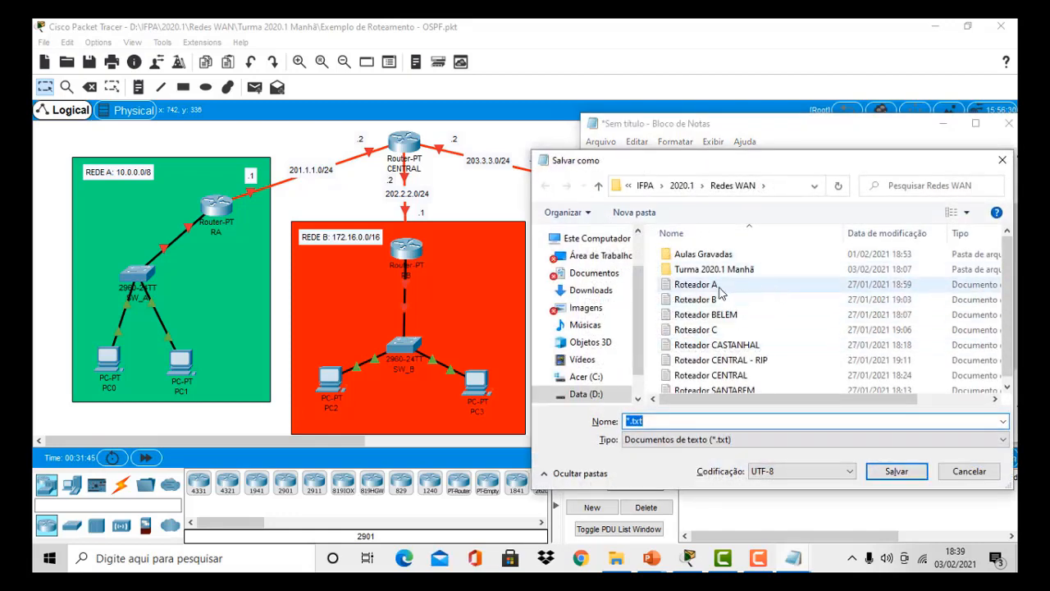
{"action": "left_click", "coordinate": [725, 291]}
{"action": "left_click", "coordinate": [689, 421]}
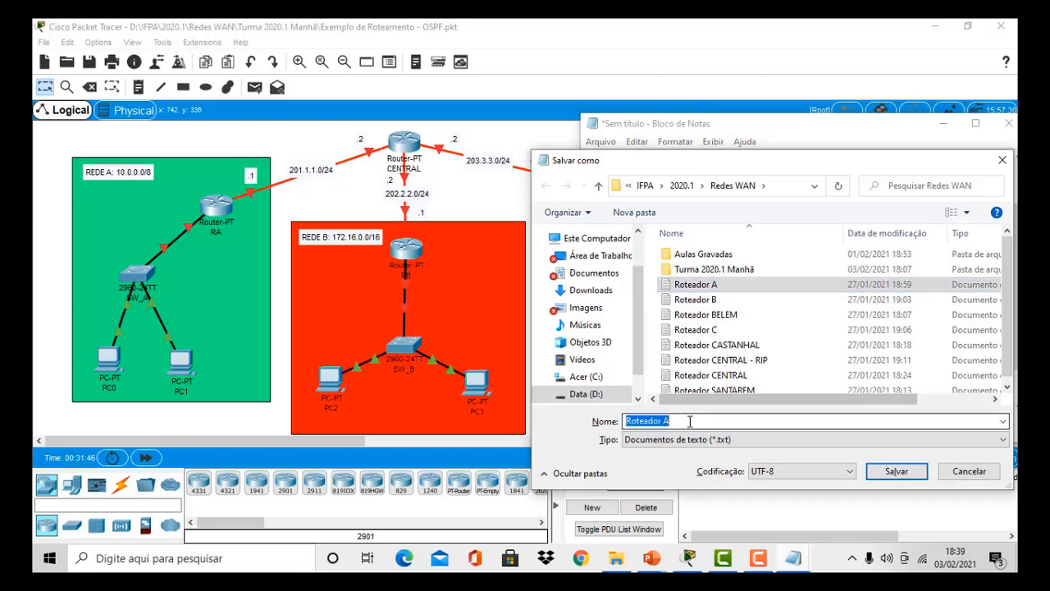
{"action": "left_click", "coordinate": [690, 420]}
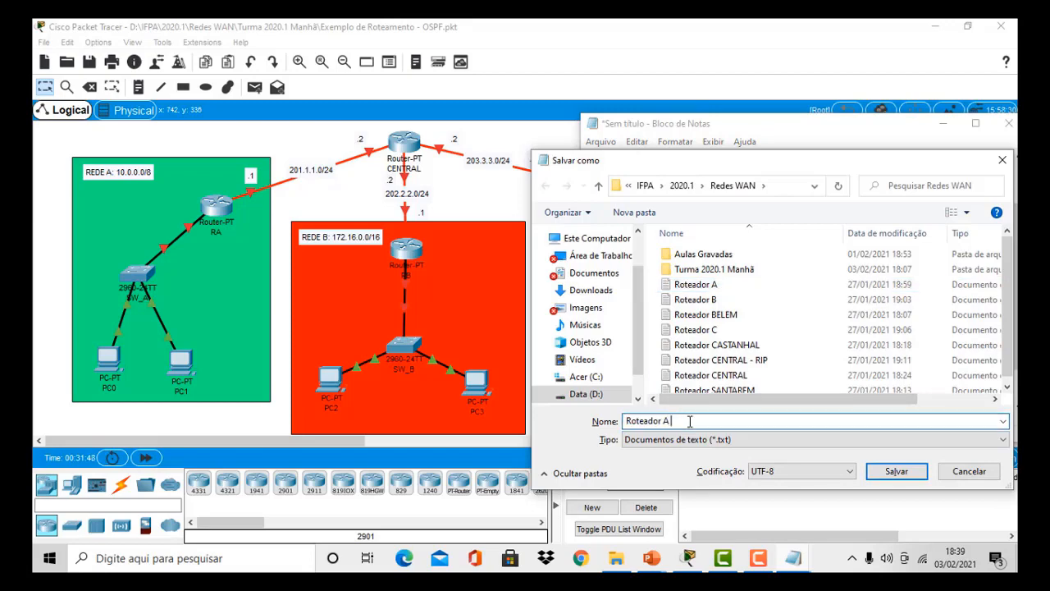
{"action": "type", "text": "- OSPF"}
{"action": "left_click", "coordinate": [900, 475]}
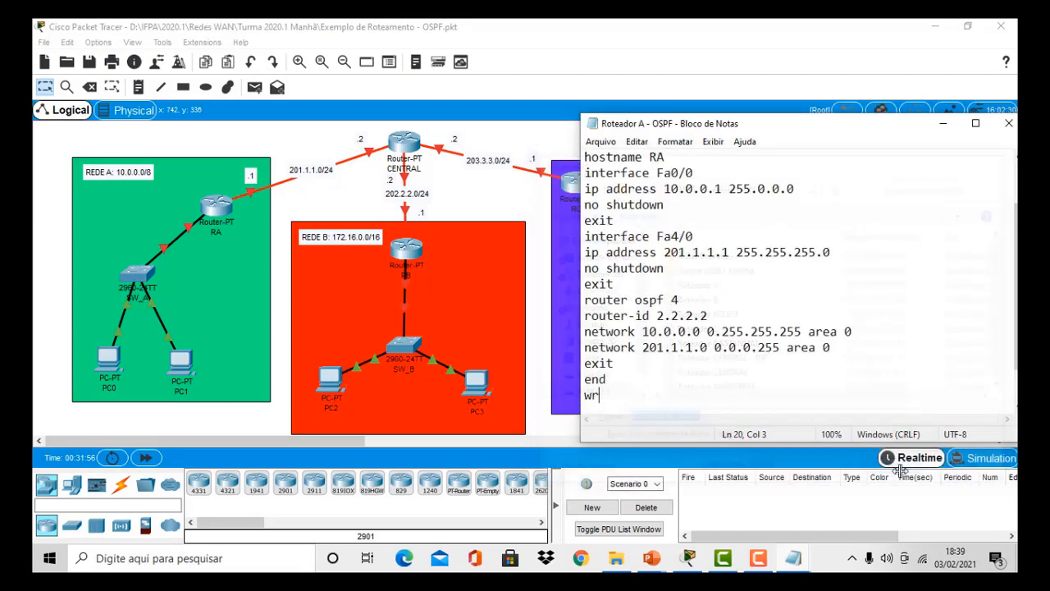
Copy the script commands from enable to wr and run them in router RA's command line interface.
{"action": "left_click_drag", "start_coordinate": [612, 402], "coordinate": [584, 187]}
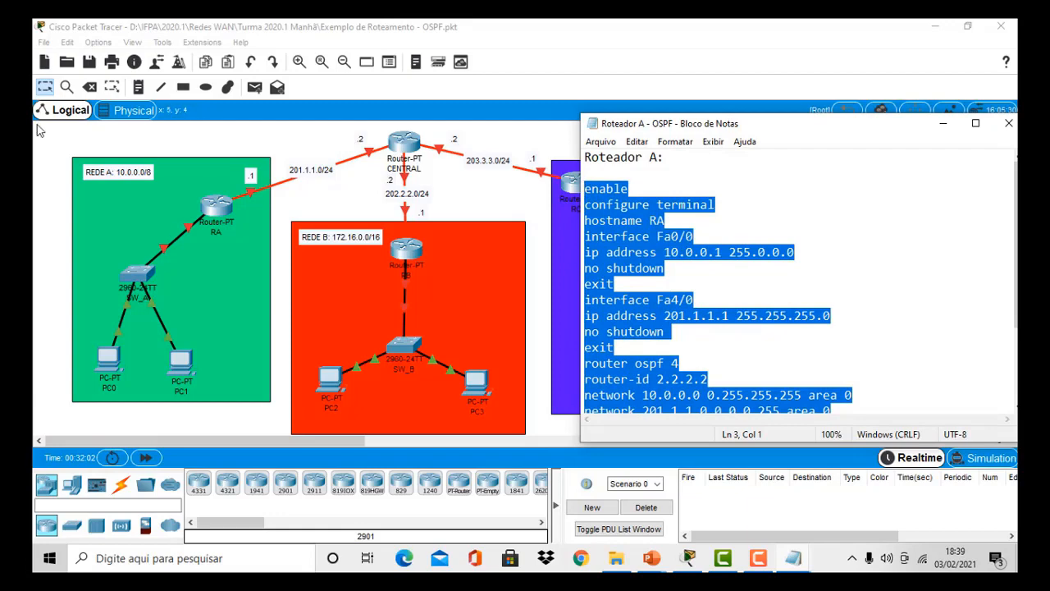
{"action": "left_click", "coordinate": [211, 215]}
{"action": "left_click", "coordinate": [211, 216]}
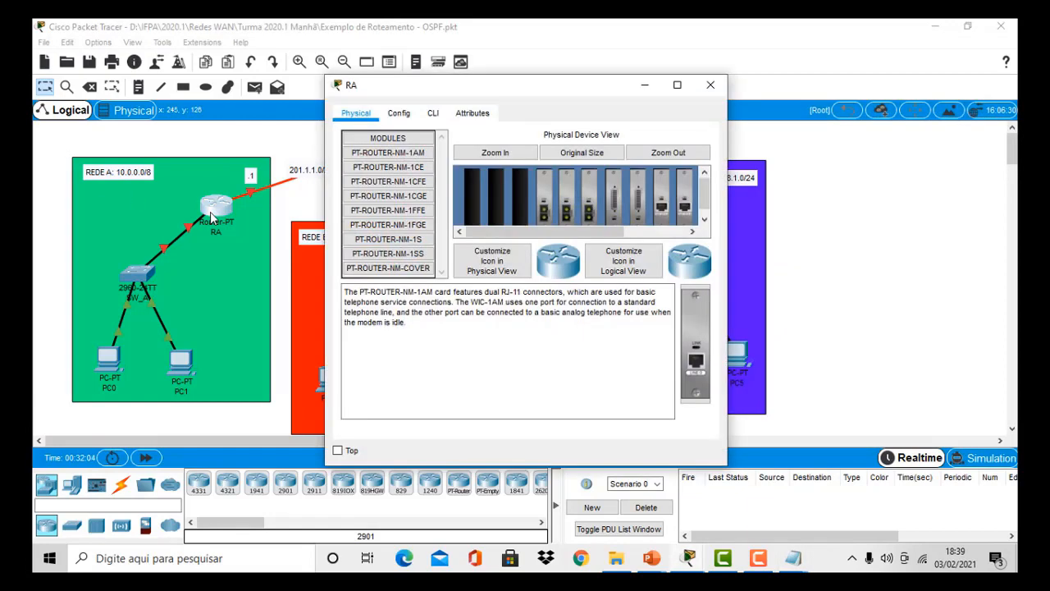
{"action": "left_click", "coordinate": [433, 114]}
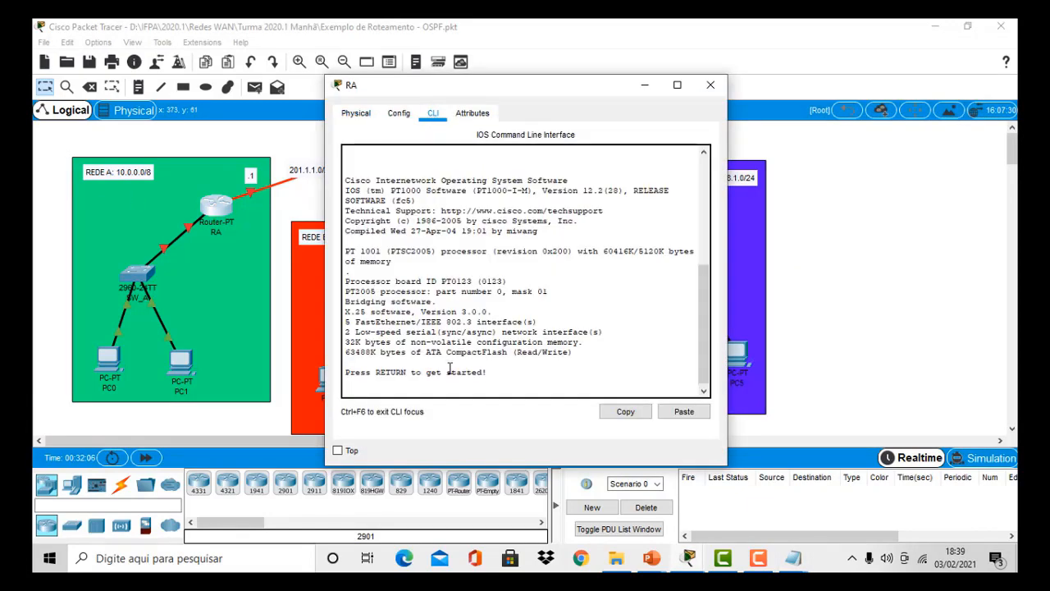
{"action": "key", "text": "Return"}
{"action": "key", "text": "Return"}
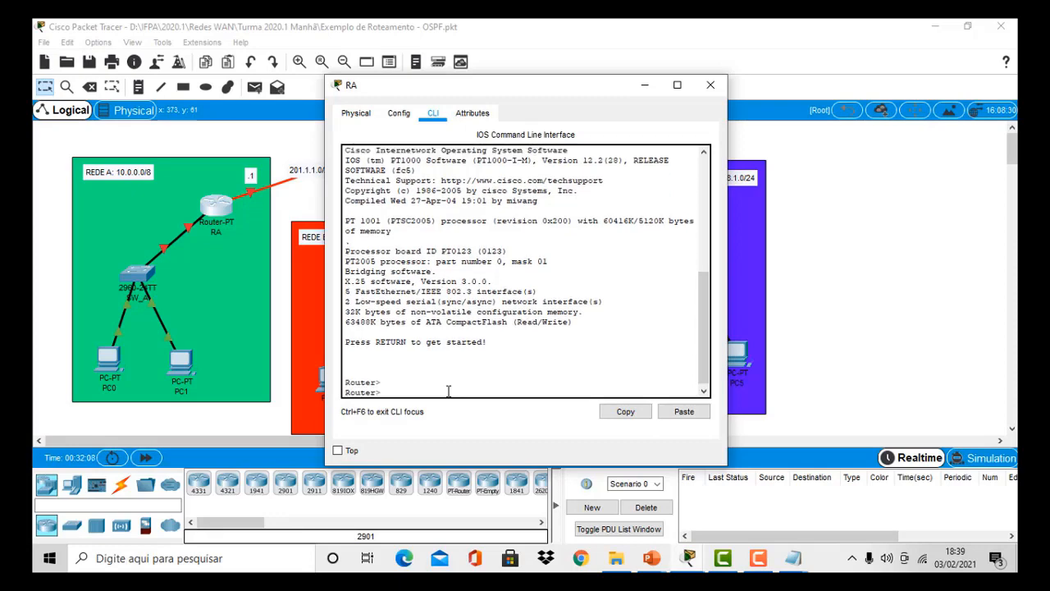
{"action": "right_click", "coordinate": [419, 392]}
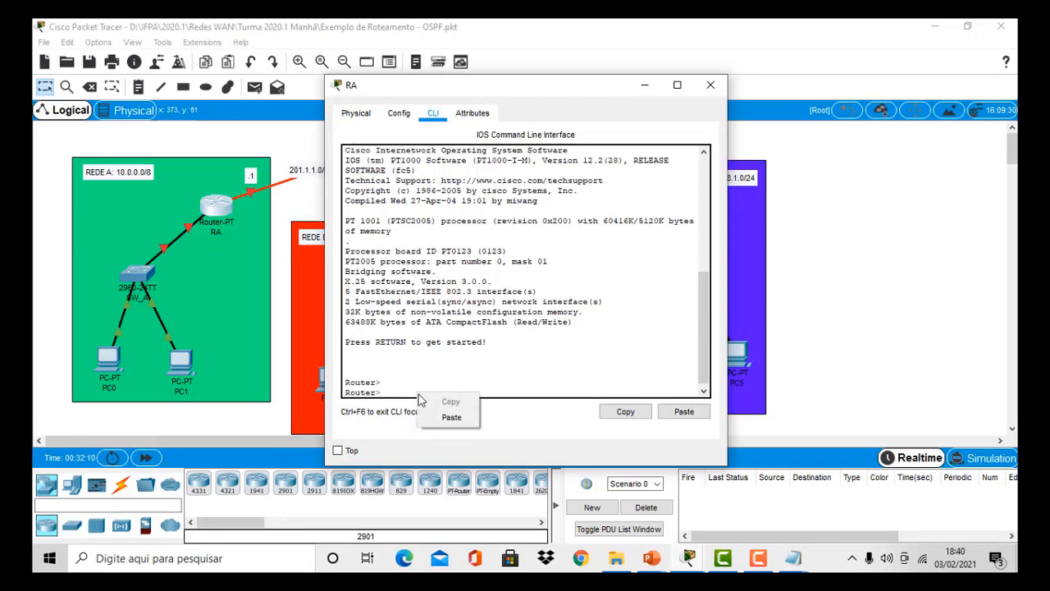
{"action": "left_click", "coordinate": [451, 417]}
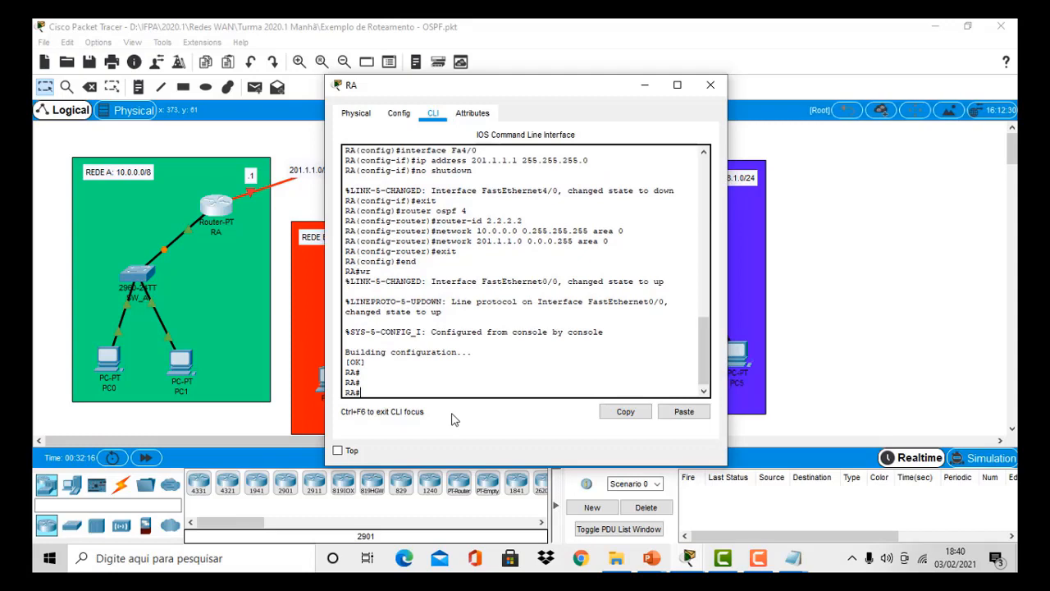
{"action": "left_click", "coordinate": [645, 85]}
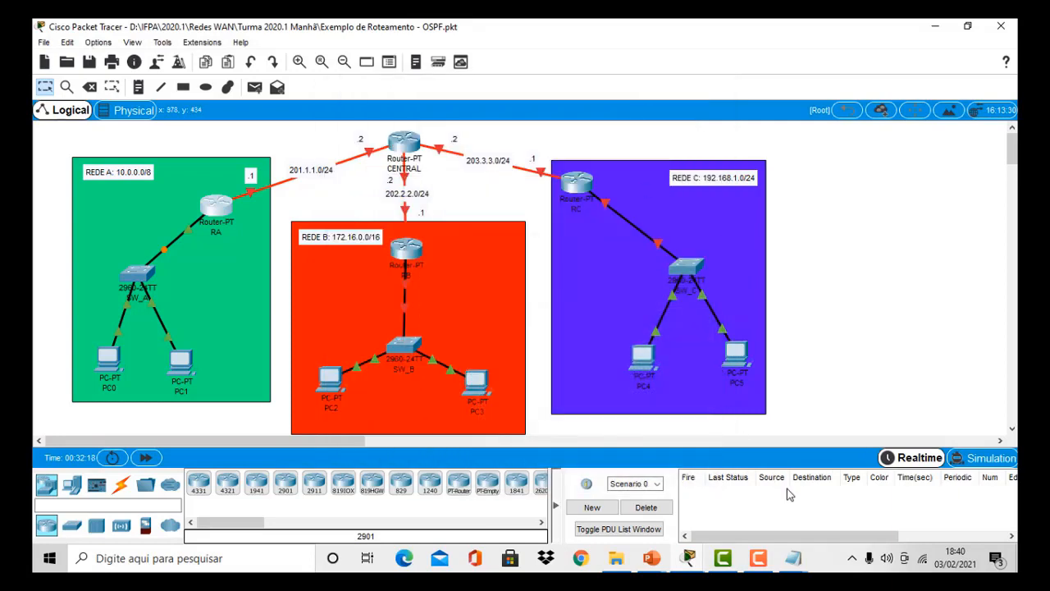
Copy the entire 'Roteador A - OSPF' script, including its title, into a new Notepad document.
{"action": "mouse_move", "coordinate": [796, 558]}
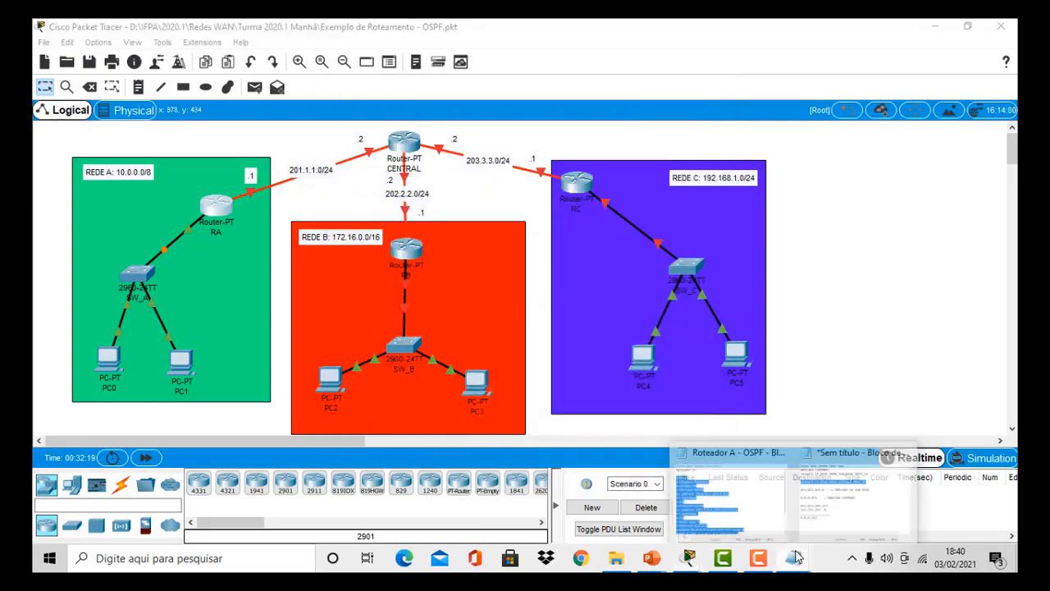
{"action": "left_click", "coordinate": [753, 510]}
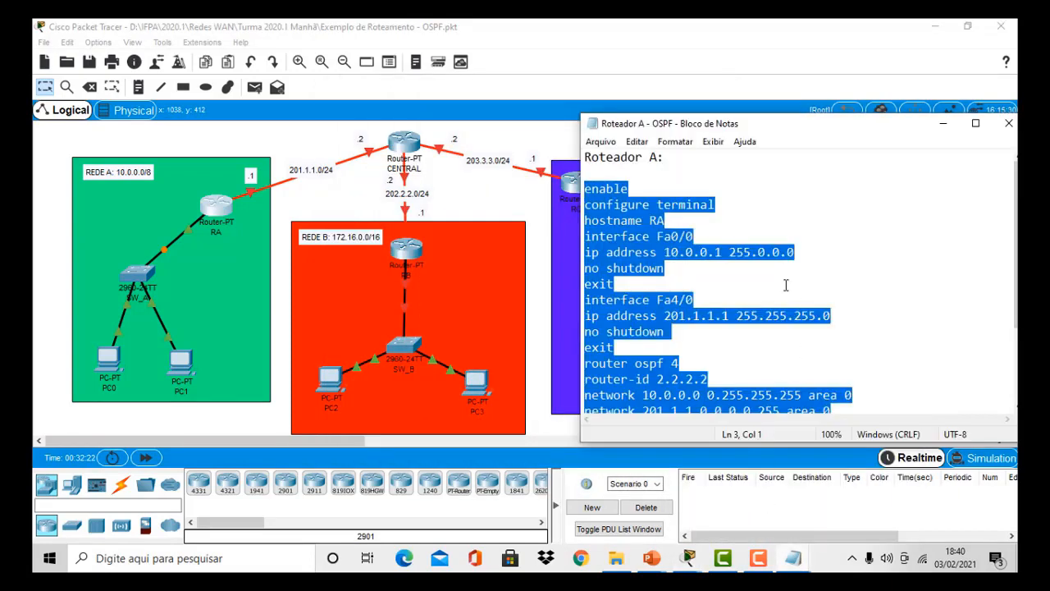
{"action": "left_click", "coordinate": [812, 253]}
{"action": "left_click_drag", "start_coordinate": [586, 157], "coordinate": [853, 362]}
{"action": "key", "text": "ctrl+c"}
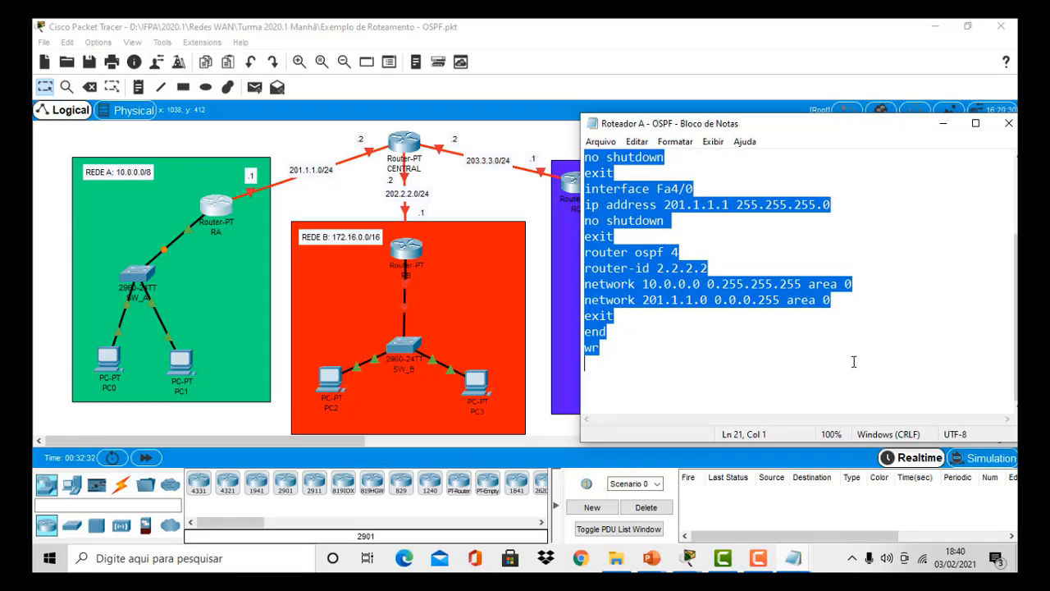
{"action": "left_click", "coordinate": [272, 561]}
{"action": "type", "text": "no"}
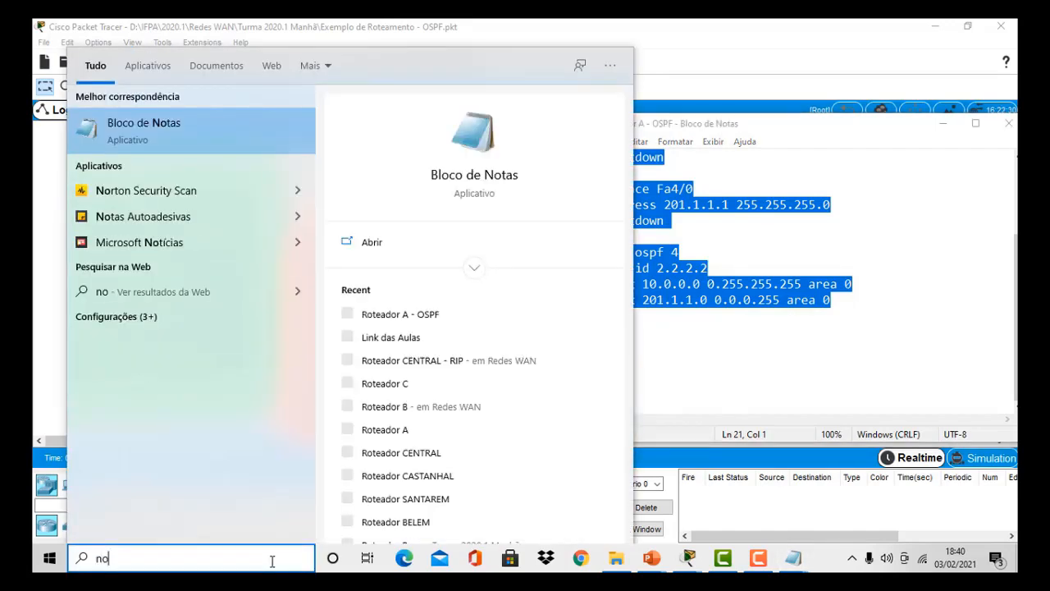
{"action": "type", "text": "tepad"}
{"action": "key", "text": "Return"}
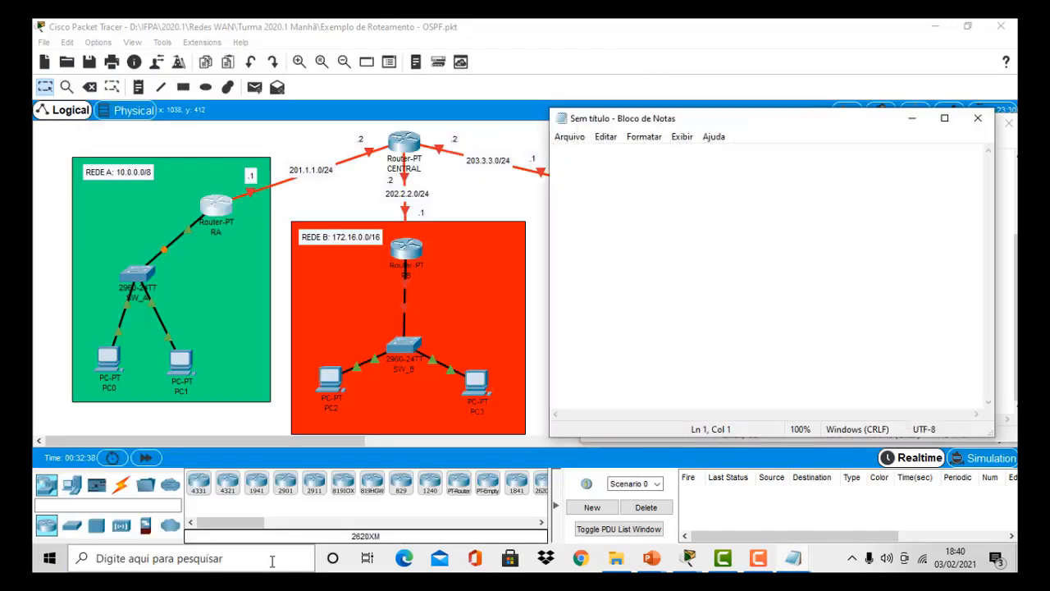
{"action": "key", "text": "ctrl+v"}
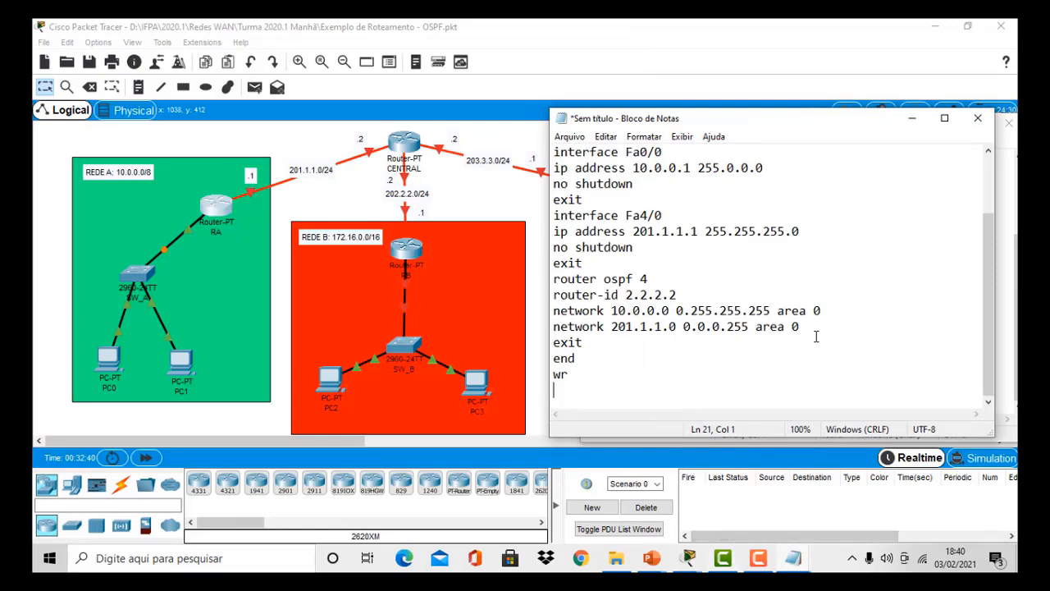
Change the copied script's title to 'Roteador B:' and its hostname to RB.
{"action": "left_click_drag", "start_coordinate": [985, 265], "coordinate": [985, 198]}
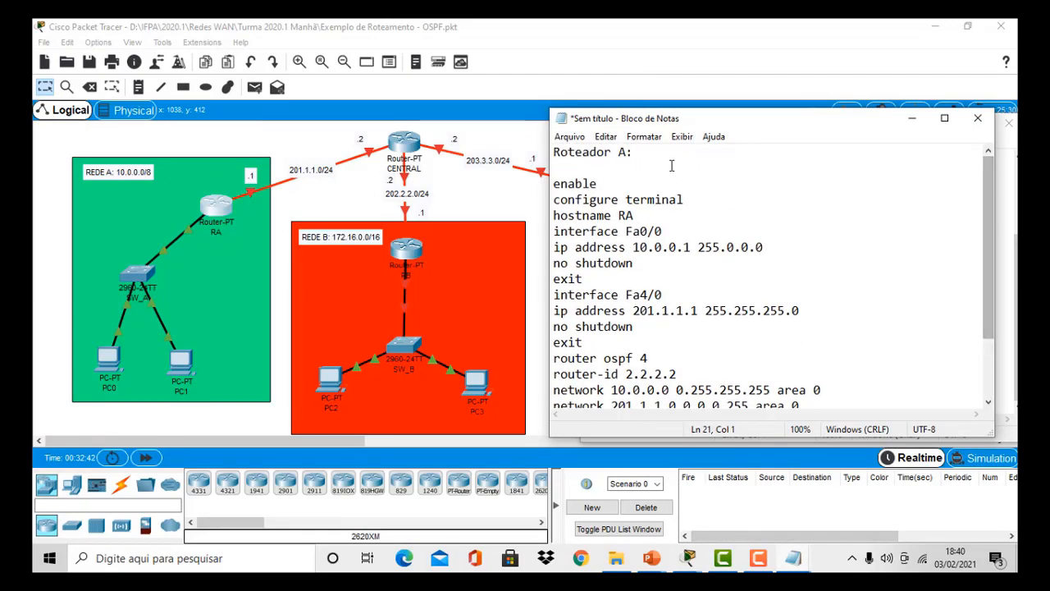
{"action": "left_click", "coordinate": [627, 153]}
{"action": "key", "text": "BackSpace"}
{"action": "type", "text": "B"}
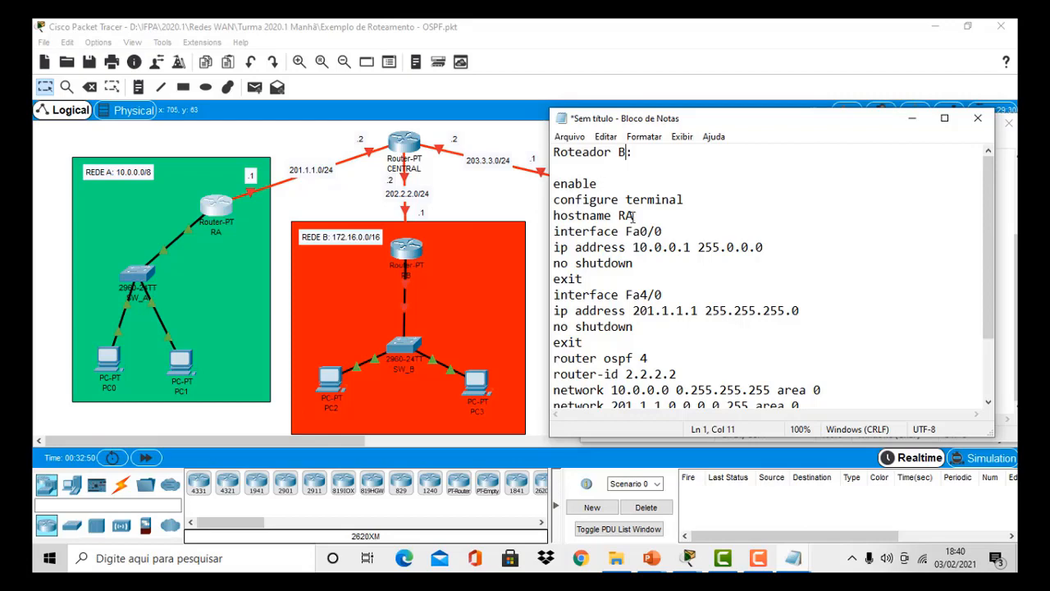
{"action": "left_click", "coordinate": [658, 217]}
{"action": "key", "text": "BackSpace"}
{"action": "type", "text": "B"}
Highlight both interface blocks and check in the topology which ports router RB uses towards SW_B and CENTRAL.
{"action": "left_click", "coordinate": [555, 233]}
{"action": "left_click_drag", "start_coordinate": [572, 240], "coordinate": [643, 336]}
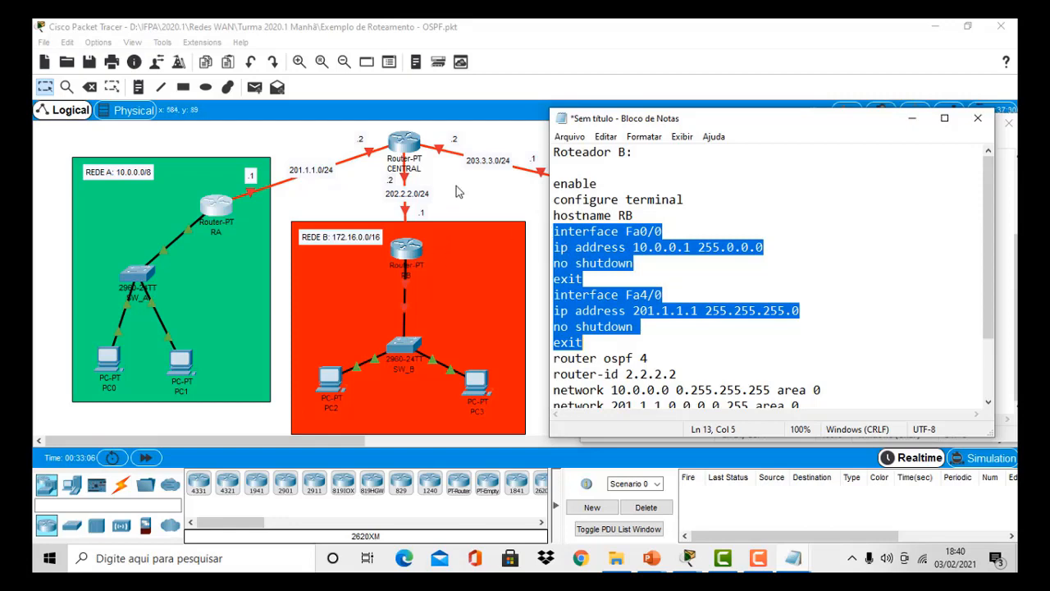
{"action": "left_click", "coordinate": [457, 191]}
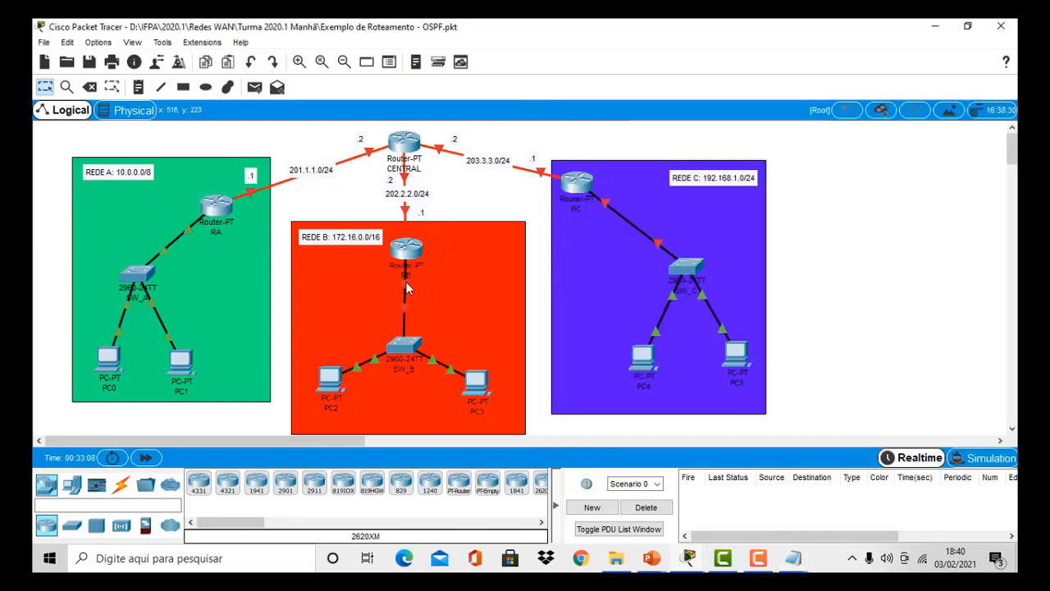
{"action": "mouse_move", "coordinate": [408, 288]}
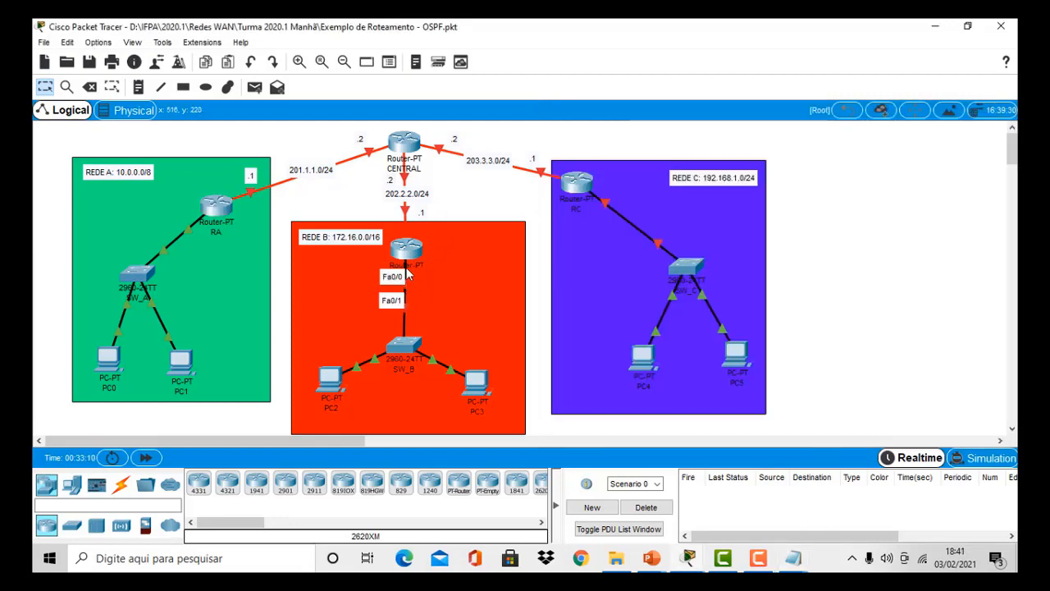
{"action": "mouse_move", "coordinate": [408, 215]}
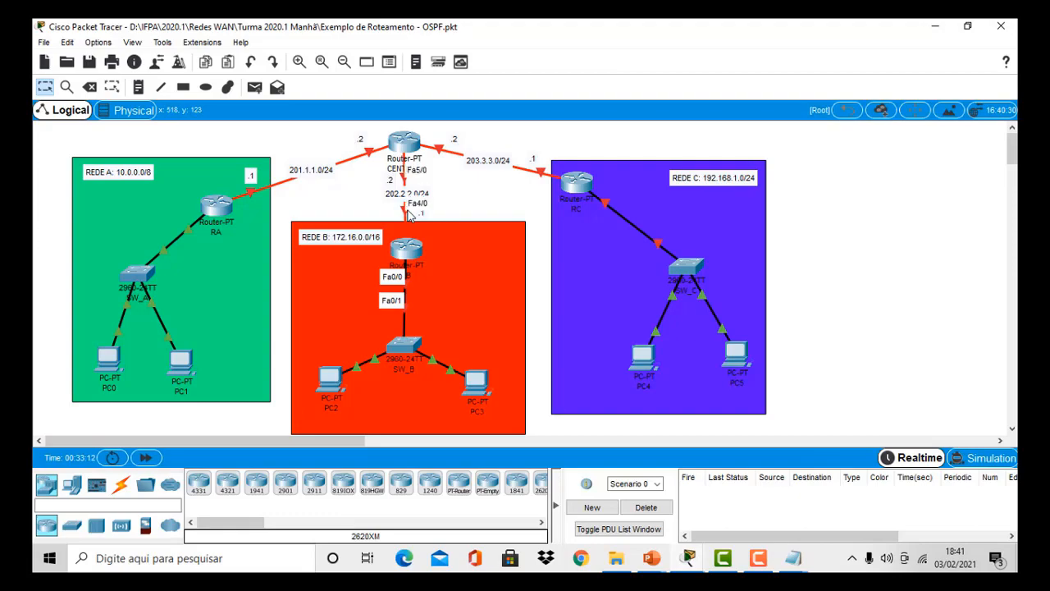
Close the wildcard mask notes without saving and return to the Roteador B script.
{"action": "left_click", "coordinate": [792, 558]}
{"action": "left_click", "coordinate": [797, 493]}
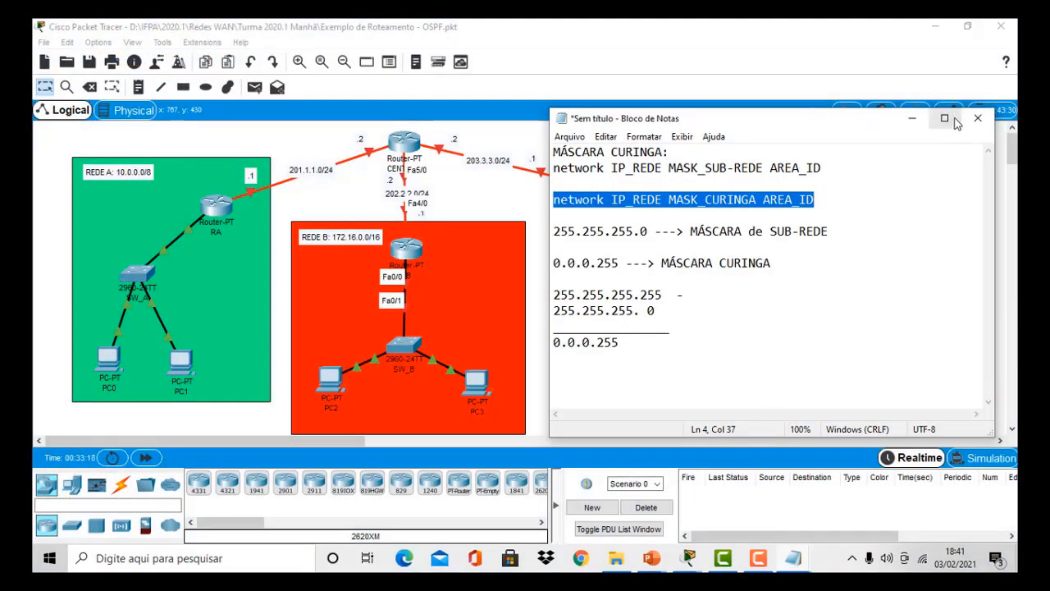
{"action": "left_click", "coordinate": [978, 118]}
{"action": "left_click", "coordinate": [535, 289]}
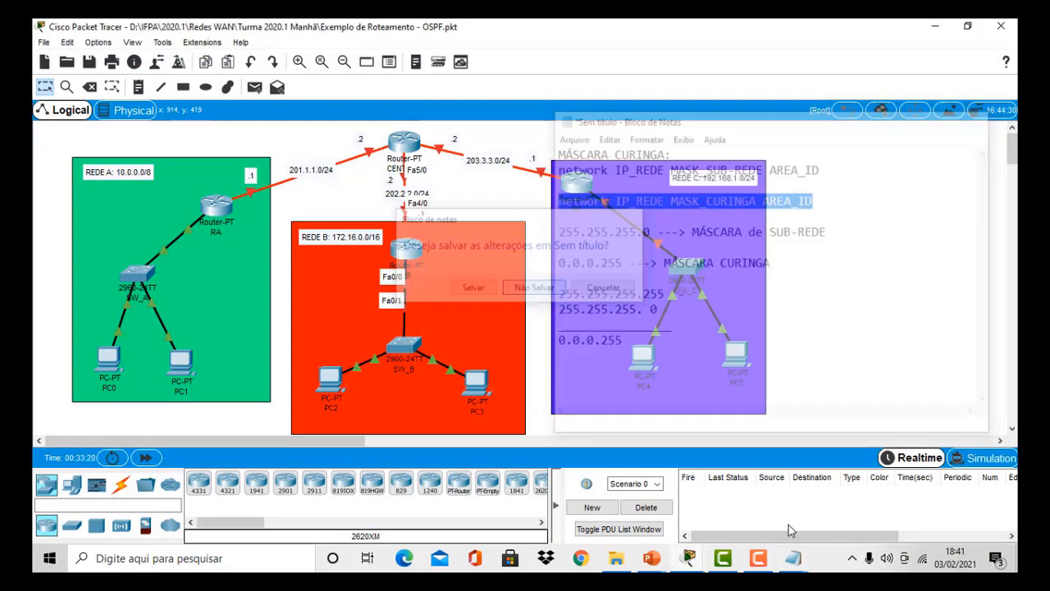
{"action": "mouse_move", "coordinate": [793, 558]}
{"action": "left_click", "coordinate": [840, 517]}
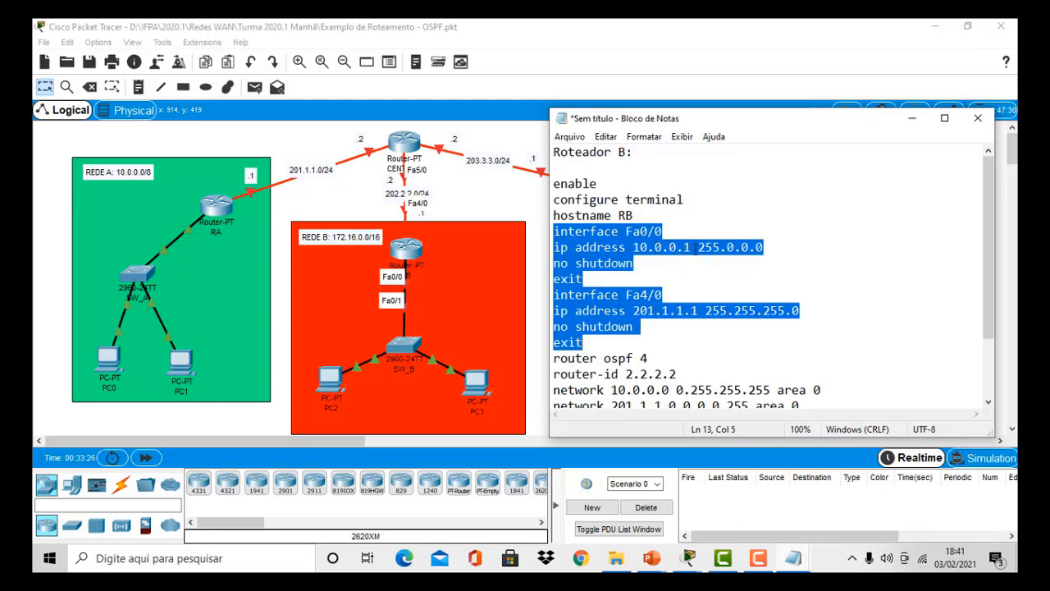
Set the Fa0/0 interface's IP address to 172.16.0.1 with mask 255.255.0.0.
{"action": "left_click", "coordinate": [697, 248]}
{"action": "key", "text": "BackSpace"}
{"action": "key", "text": "BackSpace"}
{"action": "key", "text": "BackSpace"}
{"action": "key", "text": "BackSpace"}
{"action": "key", "text": "BackSpace"}
{"action": "key", "text": "BackSpace"}
{"action": "key", "text": "BackSpace"}
{"action": "key", "text": "BackSpace"}
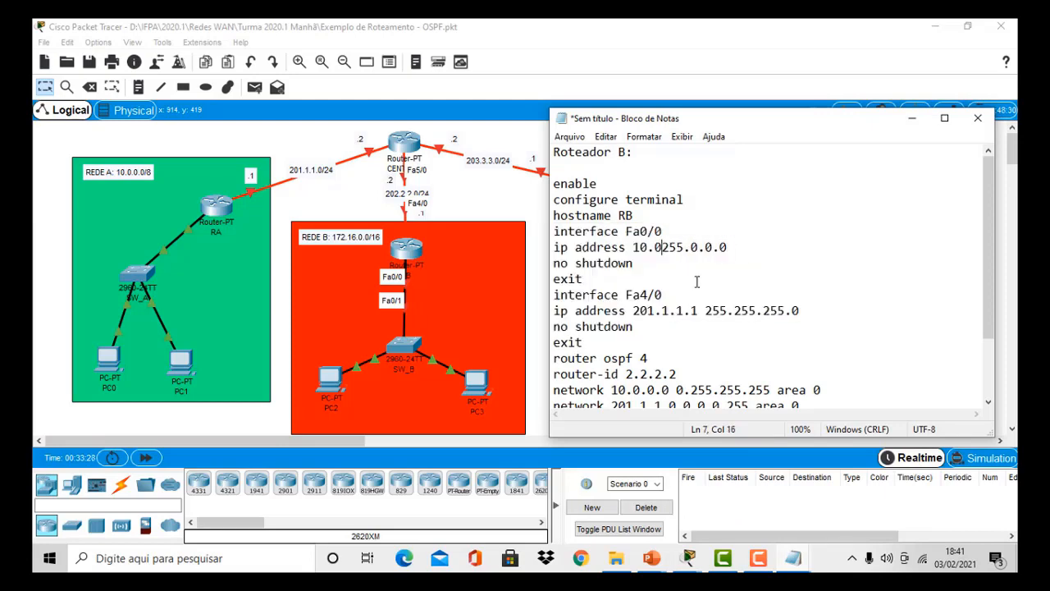
{"action": "type", "text": "72"}
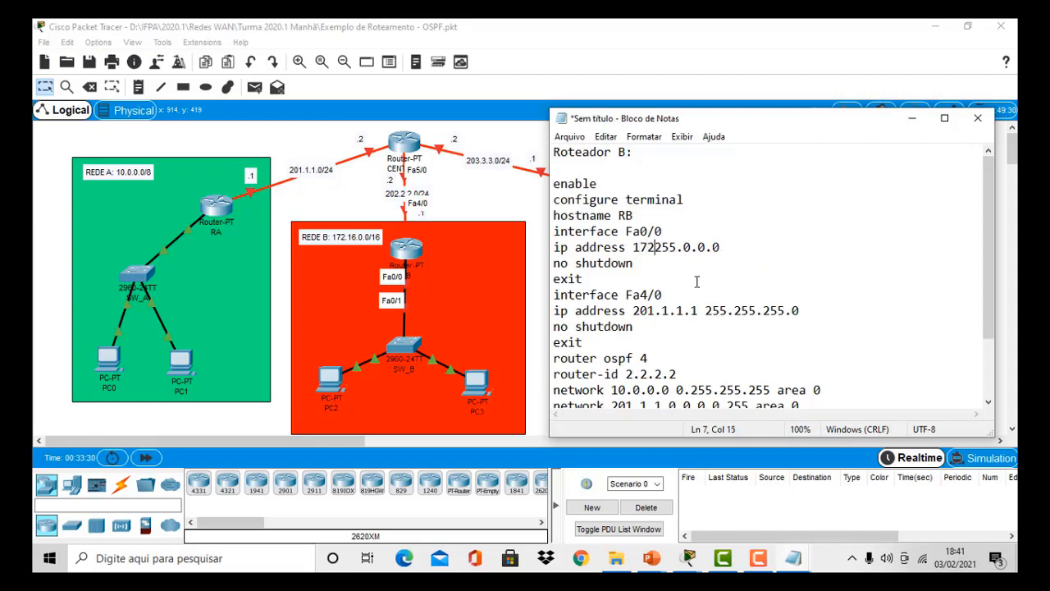
{"action": "type", "text": ".16.0."}
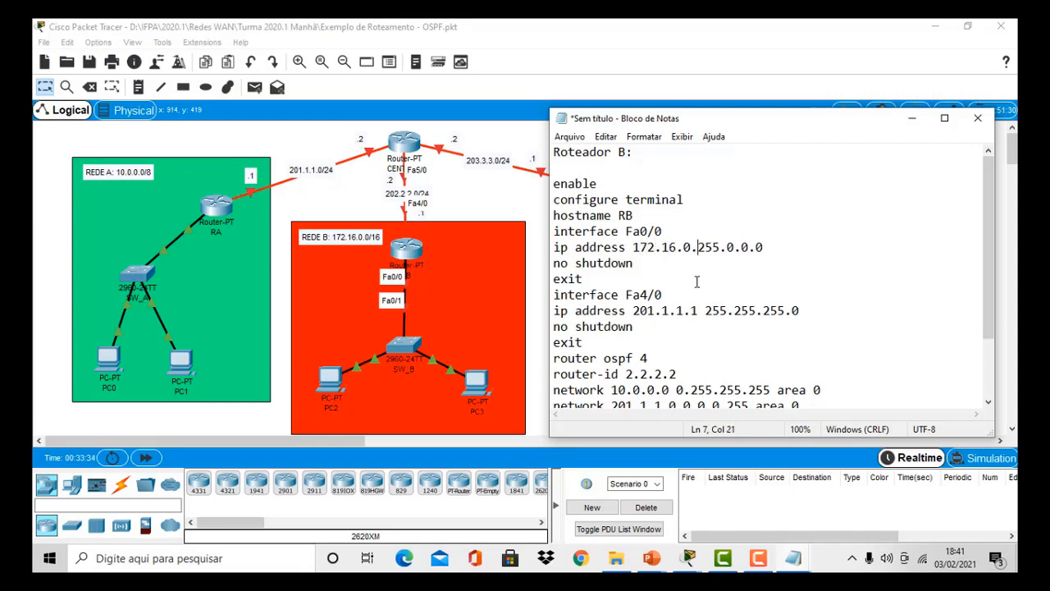
{"action": "type", "text": "1"}
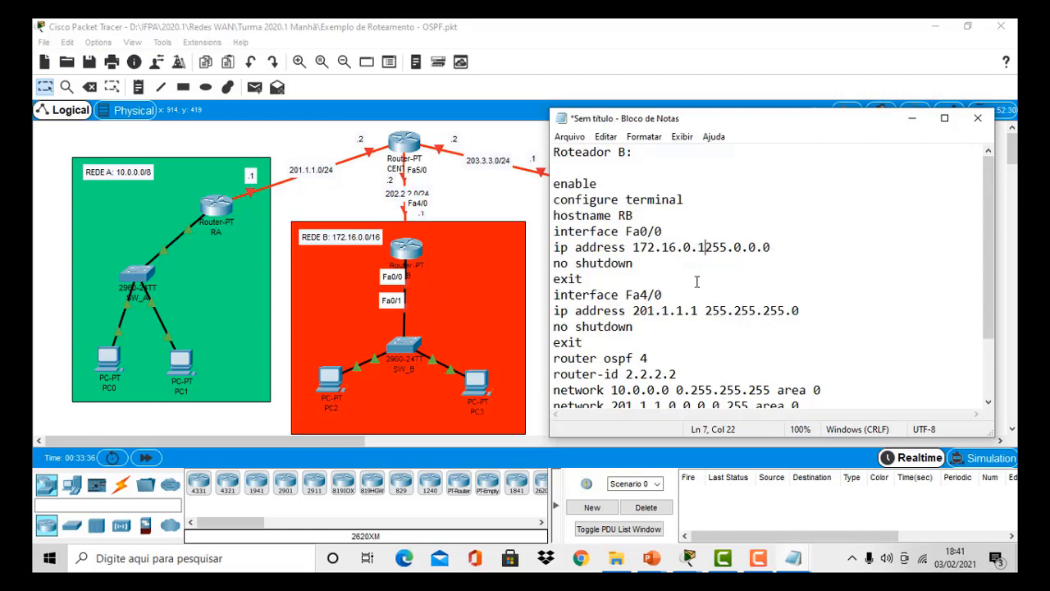
{"action": "key", "text": "Right"}
{"action": "key", "text": "Right"}
{"action": "key", "text": "Right"}
{"action": "key", "text": "Right"}
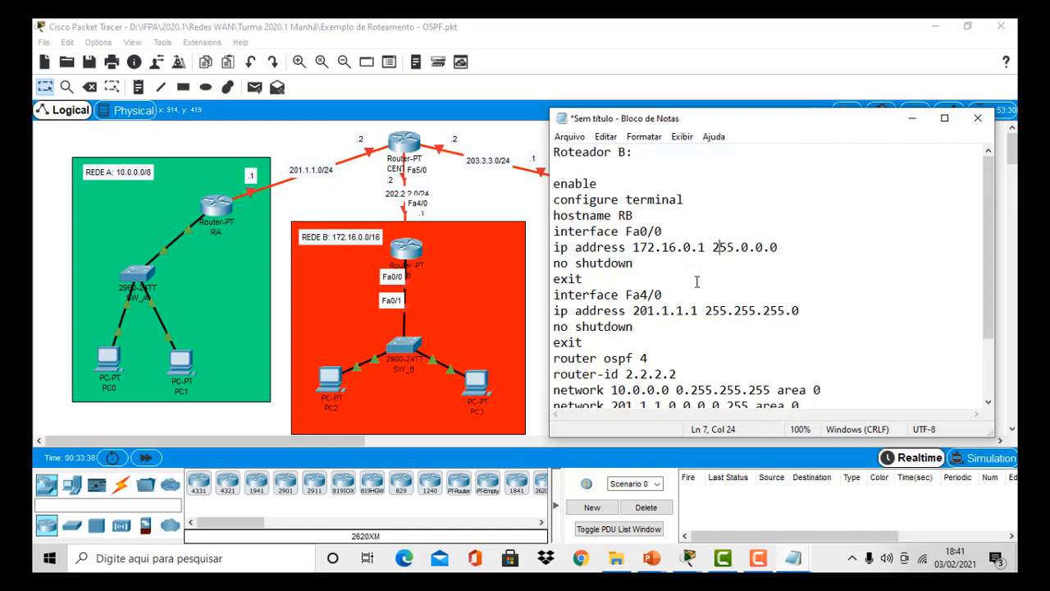
{"action": "key", "text": "Delete"}
{"action": "type", "text": "255"}
Set the Fa4/0 interface's IP address to 202.2.2.1 and highlight its subnet mask and 'no shutdown' line.
{"action": "left_click_drag", "start_coordinate": [634, 263], "coordinate": [548, 286]}
{"action": "left_click", "coordinate": [672, 297]}
{"action": "left_click_drag", "start_coordinate": [663, 296], "coordinate": [551, 295]}
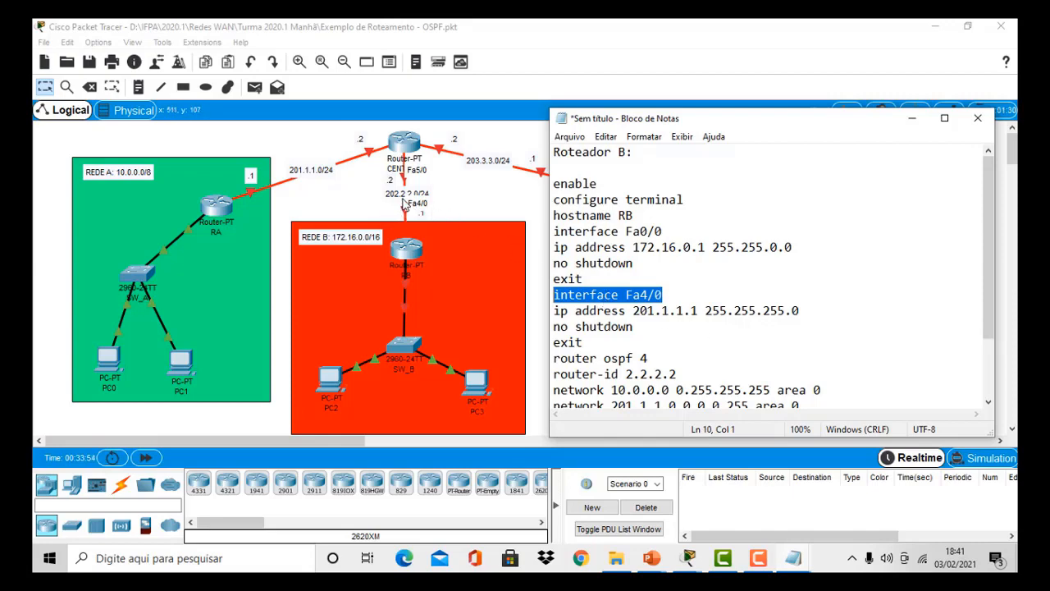
{"action": "left_click", "coordinate": [655, 310]}
{"action": "key", "text": "BackSpace"}
{"action": "type", "text": "2"}
{"action": "key", "text": "Right"}
{"action": "key", "text": "Right"}
{"action": "key", "text": "BackSpace"}
{"action": "type", "text": "2"}
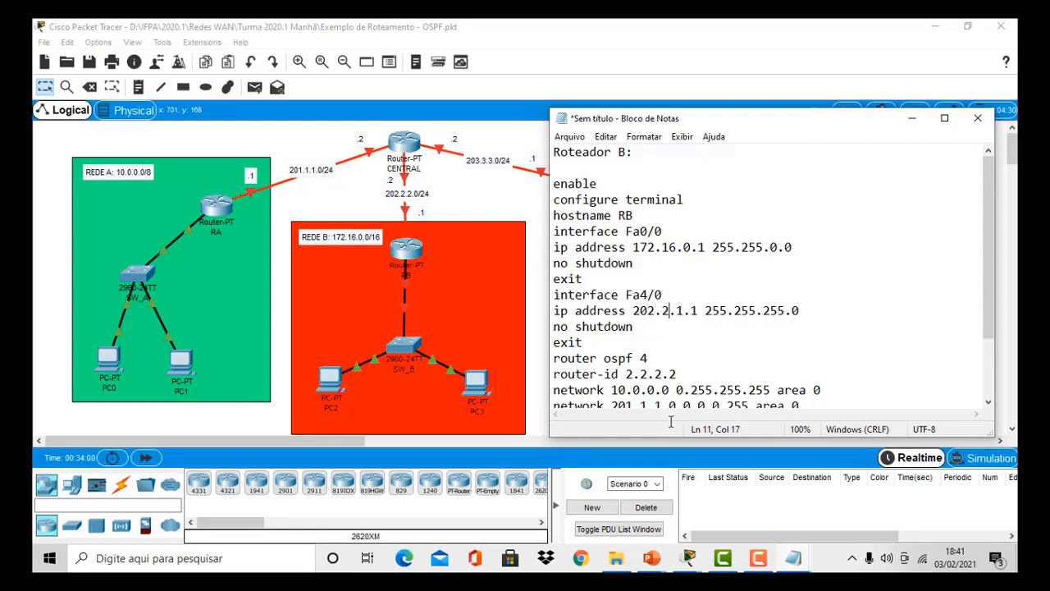
{"action": "key", "text": "Right"}
{"action": "key", "text": "Right"}
{"action": "key", "text": "BackSpace"}
{"action": "type", "text": "2"}
{"action": "key", "text": "Right"}
{"action": "key", "text": "Right"}
{"action": "left_click_drag", "start_coordinate": [707, 309], "coordinate": [811, 309]}
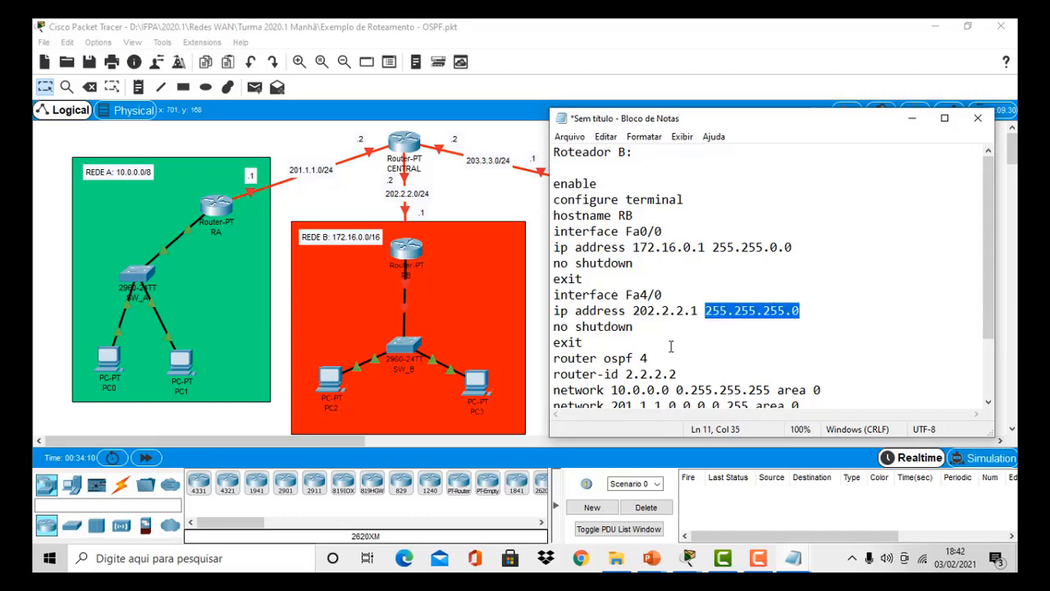
{"action": "left_click_drag", "start_coordinate": [653, 326], "coordinate": [534, 334]}
{"action": "left_click", "coordinate": [532, 339]}
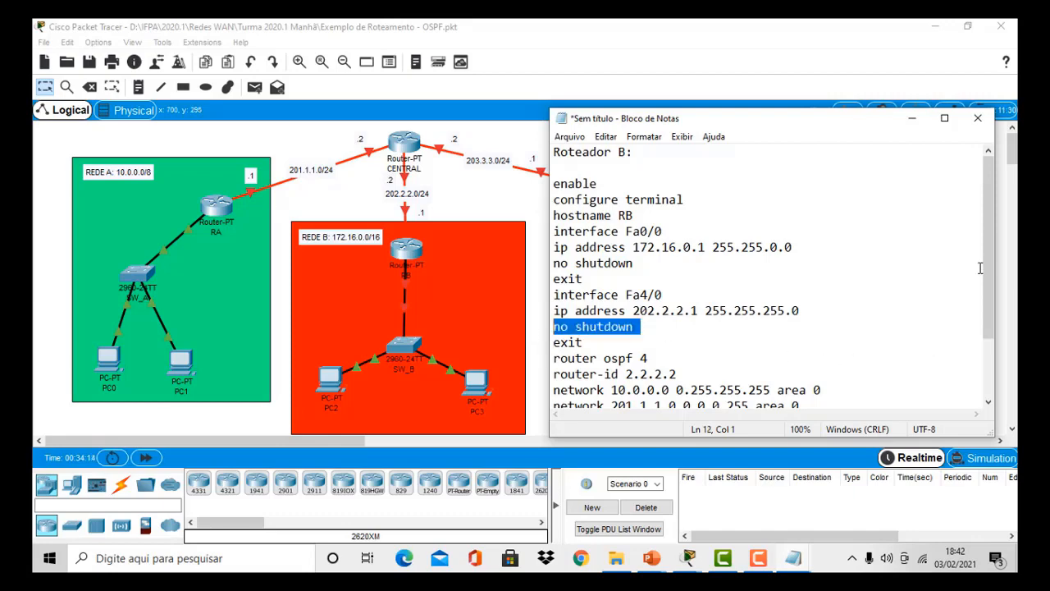
Highlight the 'router ospf 4' line and its process number in the Roteador B script.
{"action": "left_click_drag", "start_coordinate": [992, 273], "coordinate": [988, 350]}
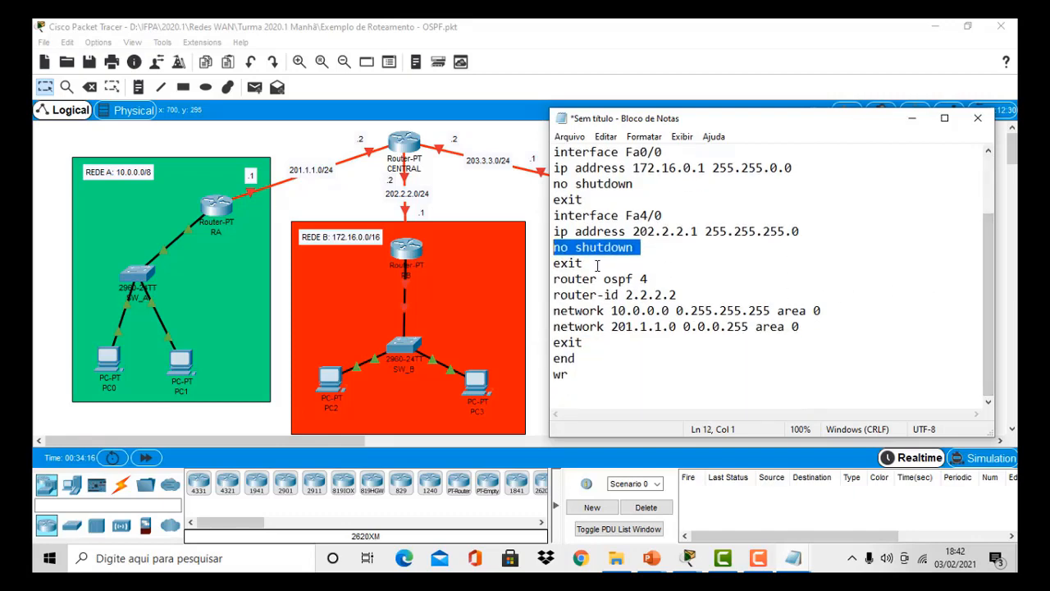
{"action": "left_click", "coordinate": [594, 263]}
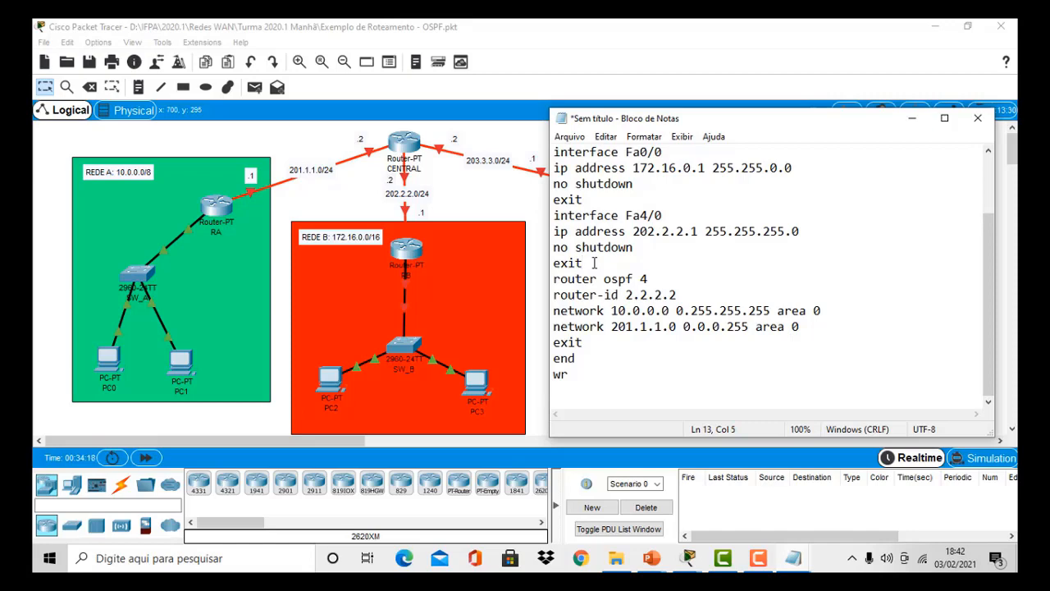
{"action": "left_click", "coordinate": [554, 279]}
{"action": "left_click_drag", "start_coordinate": [554, 279], "coordinate": [670, 281]}
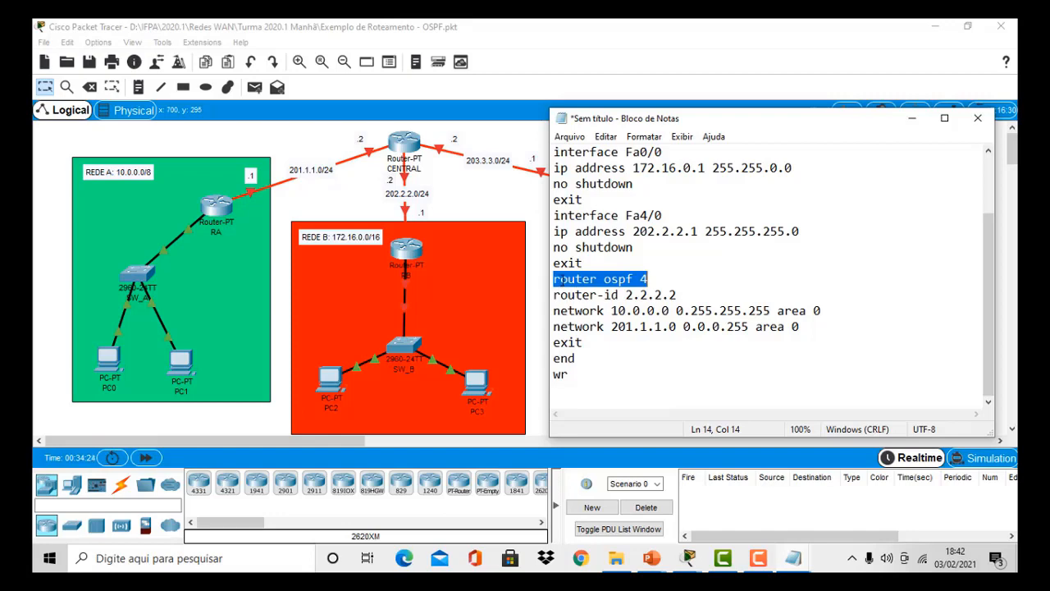
{"action": "left_click", "coordinate": [643, 279]}
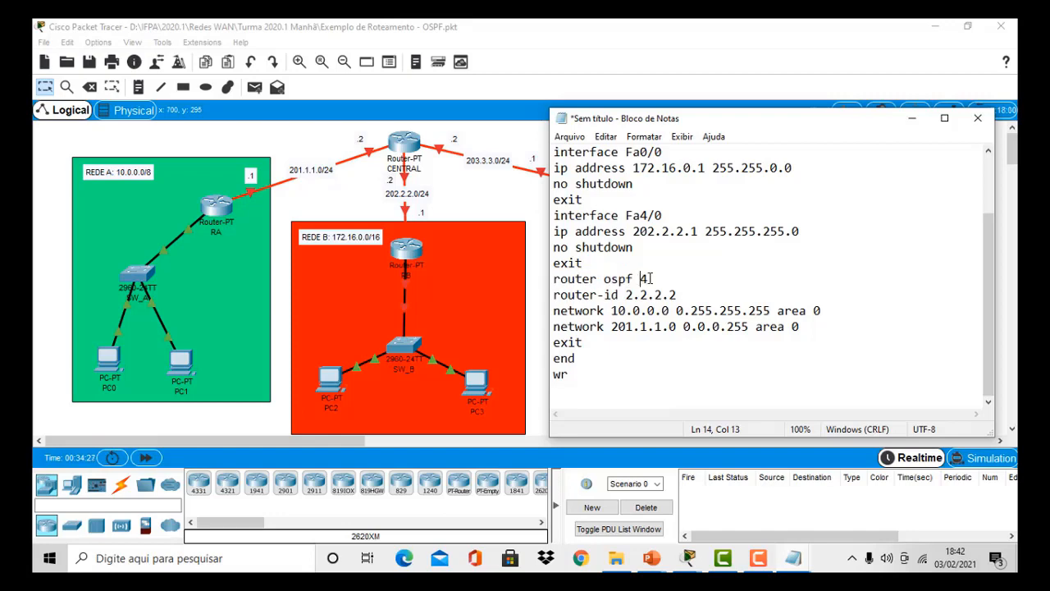
{"action": "double_click", "coordinate": [643, 279]}
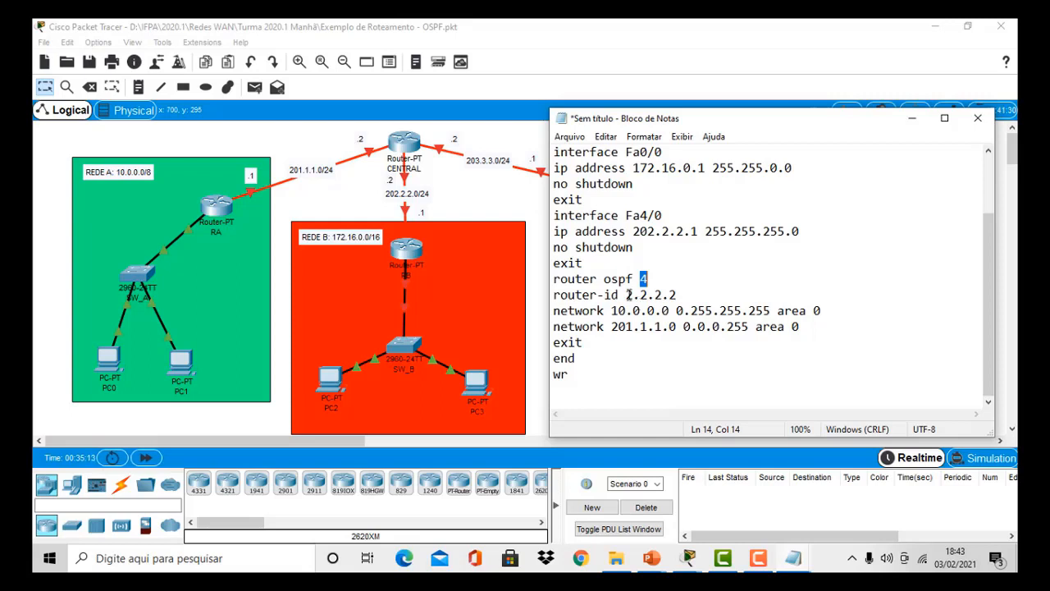
Set the OSPF router-id in the Roteador B script to 3.3.3.3.
{"action": "left_click", "coordinate": [638, 296]}
{"action": "key", "text": "BackSpace"}
{"action": "type", "text": "3"}
{"action": "key", "text": "Right"}
{"action": "key", "text": "Right"}
{"action": "key", "text": "BackSpace"}
{"action": "type", "text": "3"}
{"action": "key", "text": "Right"}
{"action": "key", "text": "Right"}
{"action": "key", "text": "BackSpace"}
{"action": "type", "text": "3"}
{"action": "key", "text": "Right"}
{"action": "key", "text": "Right"}
{"action": "key", "text": "BackSpace"}
{"action": "type", "text": "3"}
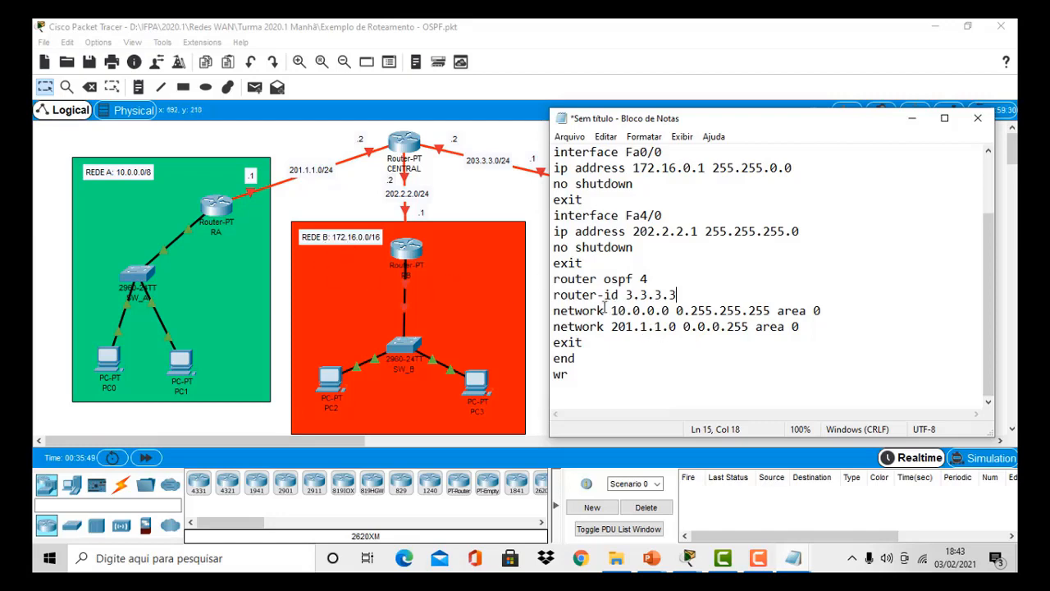
Change the first OSPF network statement's address to 172.16.0.0.
{"action": "left_click_drag", "start_coordinate": [611, 311], "coordinate": [627, 318]}
{"action": "type", "text": "172"}
{"action": "key", "text": "Right"}
{"action": "key", "text": "Right"}
{"action": "key", "text": "BackSpace"}
{"action": "type", "text": "16"}
{"action": "key", "text": "Right"}
{"action": "key", "text": "Right"}
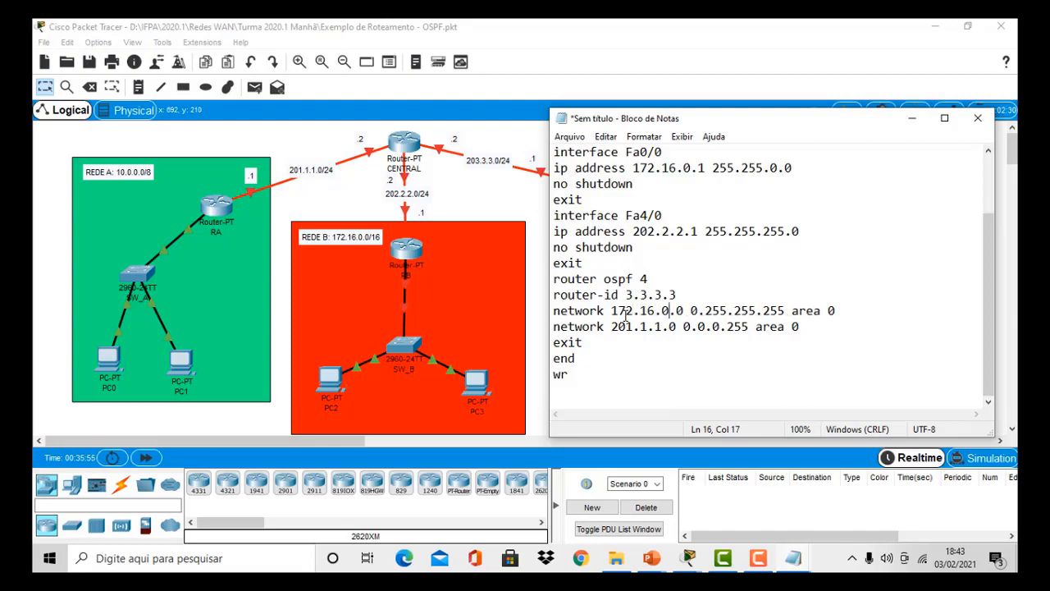
Write the regular subnet mask 255.255.0.0 after network 172.16.0.0 in place of the wildcard mask and highlight it.
{"action": "key", "text": "Right"}
{"action": "key", "text": "Right"}
{"action": "key", "text": "Right"}
{"action": "key", "text": "Right"}
{"action": "key", "text": "BackSpace"}
{"action": "key", "text": "Delete"}
{"action": "key", "text": "Delete"}
{"action": "key", "text": "Delete"}
{"action": "key", "text": "Delete"}
{"action": "key", "text": "Delete"}
{"action": "key", "text": "Delete"}
{"action": "key", "text": "Delete"}
{"action": "key", "text": "Delete"}
{"action": "key", "text": "Delete"}
{"action": "key", "text": "Delete"}
{"action": "key", "text": "Delete"}
{"action": "key", "text": "Delete"}
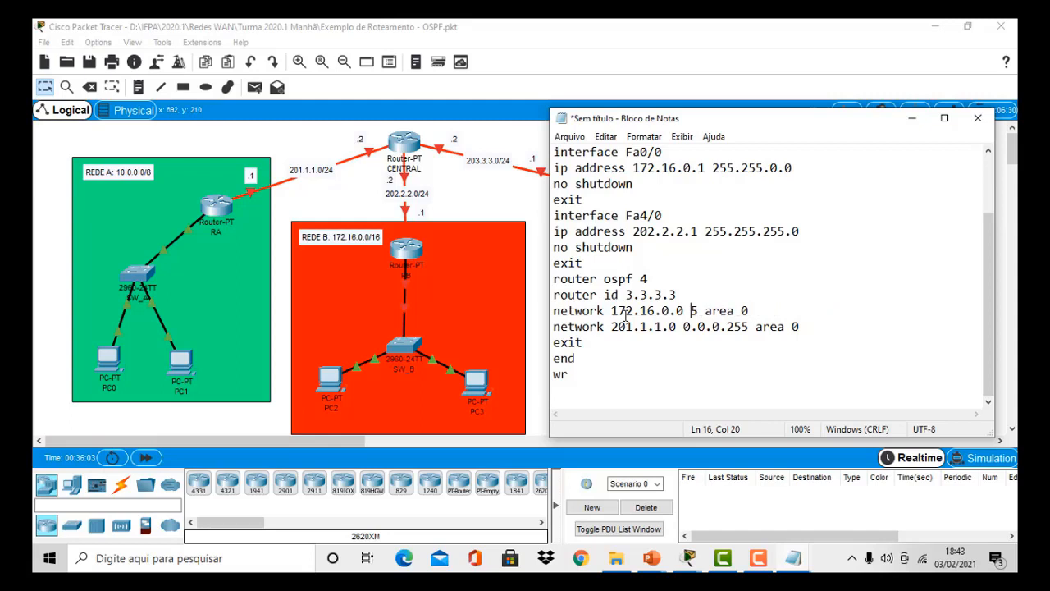
{"action": "type", "text": "255.255."}
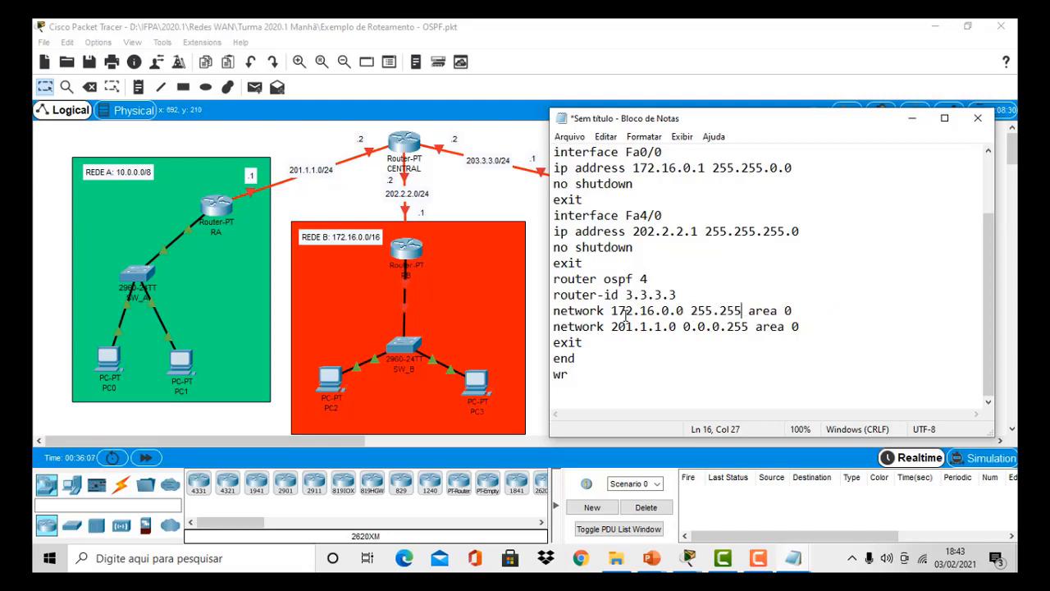
{"action": "type", "text": "0.0"}
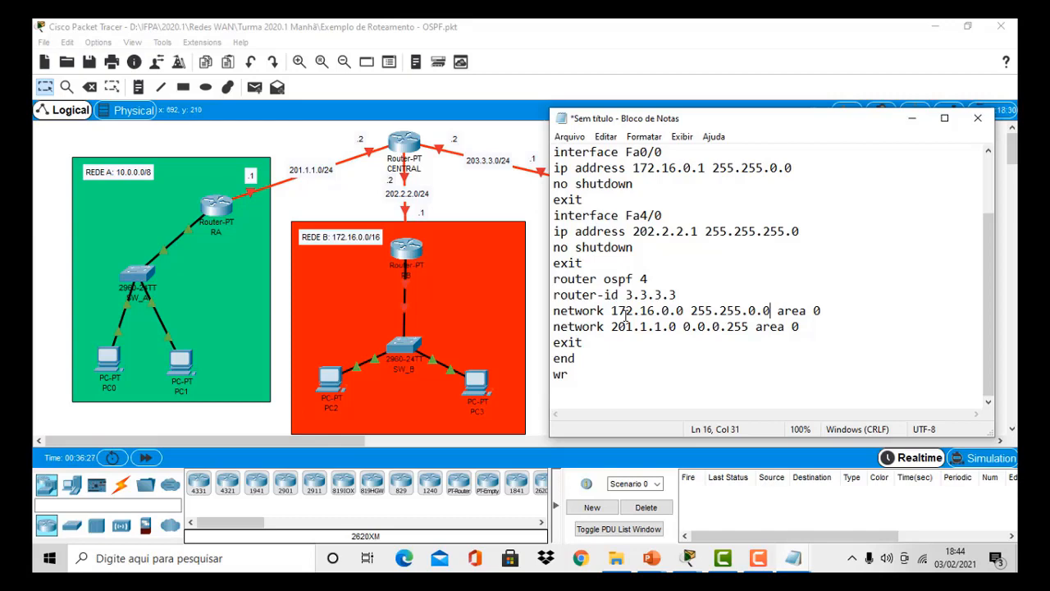
{"action": "key", "text": "shift+Left"}
{"action": "key", "text": "shift+Left"}
{"action": "key", "text": "shift+Left"}
{"action": "key", "text": "shift+Left"}
{"action": "key", "text": "shift+Left"}
{"action": "key", "text": "shift+Left"}
{"action": "key", "text": "shift+Left"}
{"action": "key", "text": "shift+Left"}
{"action": "key", "text": "shift+Left"}
{"action": "key", "text": "shift+Left"}
{"action": "key", "text": "shift+Left"}
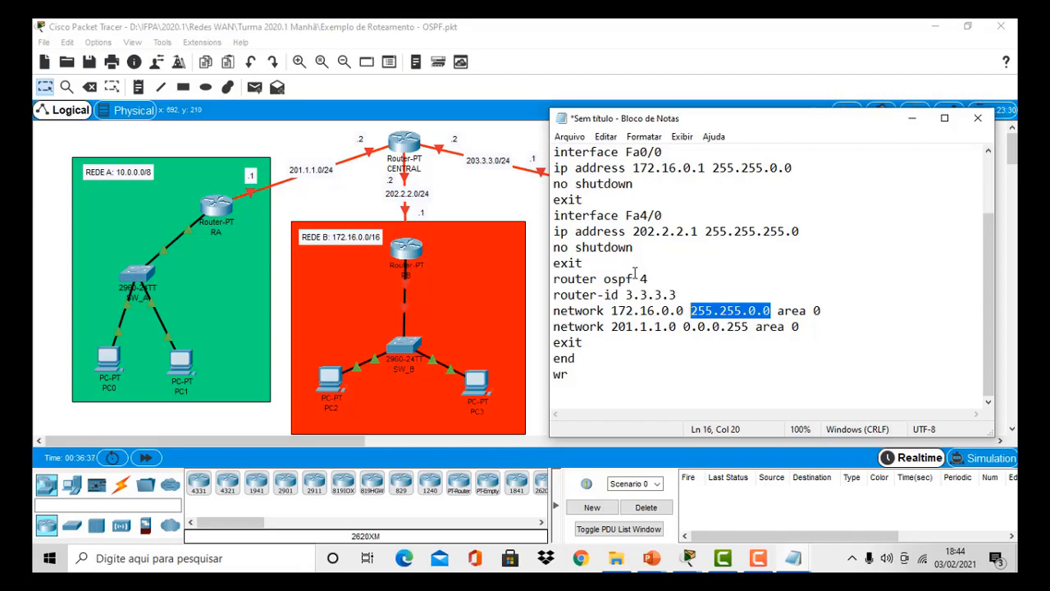
Set the wildcard mask of network 172.16.0.0 to 0.0.255.255 and highlight the 'area 0' at the end of that line.
{"action": "left_click", "coordinate": [714, 312]}
{"action": "left_click_drag", "start_coordinate": [713, 312], "coordinate": [689, 314]}
{"action": "type", "text": "0"}
{"action": "key", "text": "Right"}
{"action": "key", "text": "Right"}
{"action": "key", "text": "Right"}
{"action": "key", "text": "Right"}
{"action": "key", "text": "BackSpace"}
{"action": "key", "text": "BackSpace"}
{"action": "key", "text": "BackSpace"}
{"action": "type", "text": "0"}
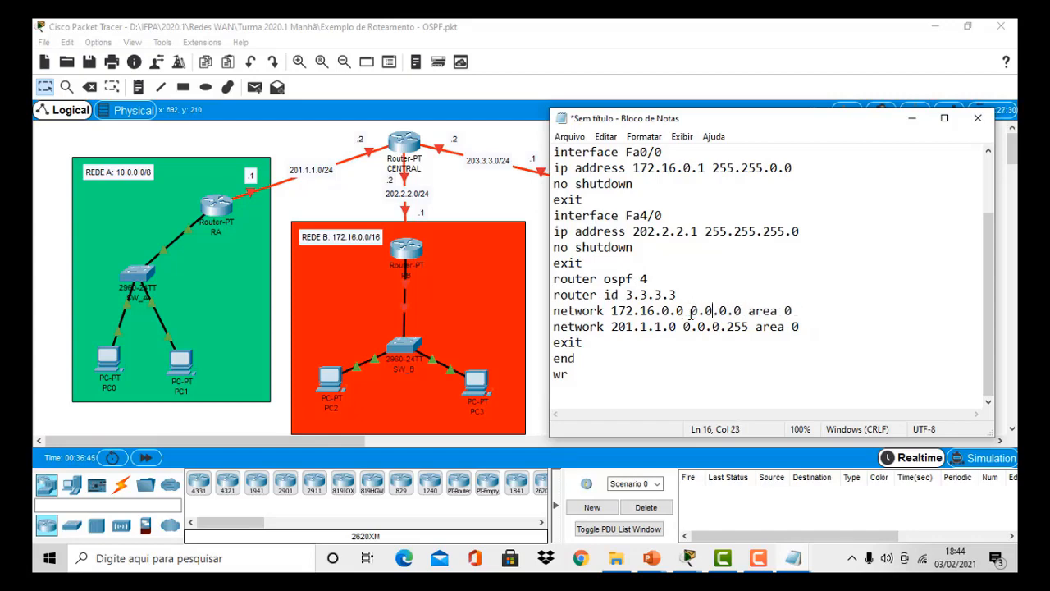
{"action": "key", "text": "Right"}
{"action": "key", "text": "Delete"}
{"action": "type", "text": "255"}
{"action": "key", "text": "Right"}
{"action": "key", "text": "Right"}
{"action": "key", "text": "BackSpace"}
{"action": "type", "text": "255"}
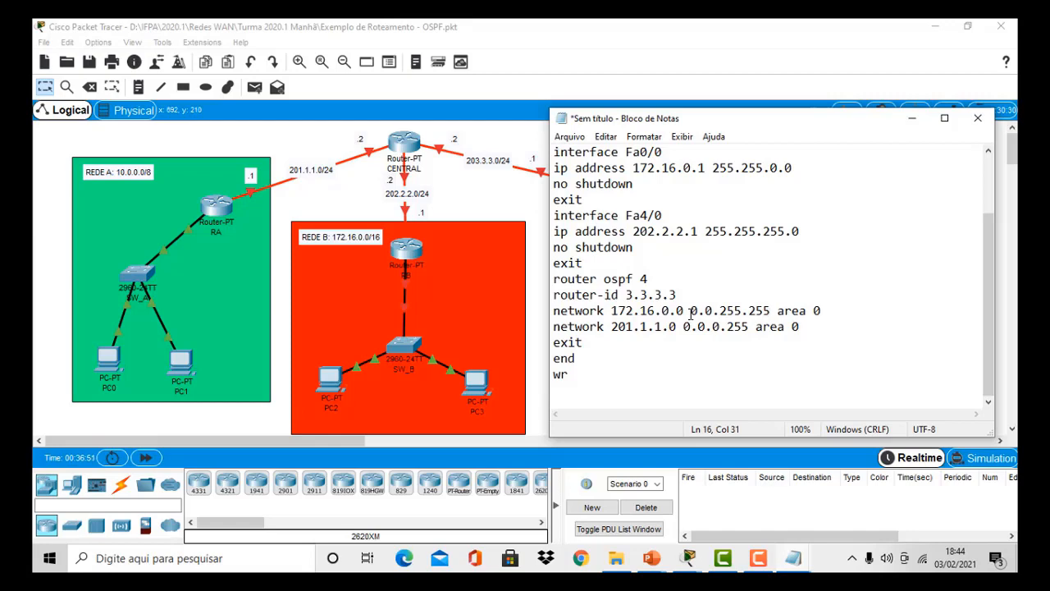
{"action": "key", "text": "Right"}
{"action": "key", "text": "Right"}
{"action": "key", "text": "shift+Right"}
{"action": "key", "text": "shift+Right"}
{"action": "key", "text": "shift+Right"}
{"action": "key", "text": "shift+Right"}
{"action": "key", "text": "shift+Right"}
{"action": "key", "text": "shift+Right"}
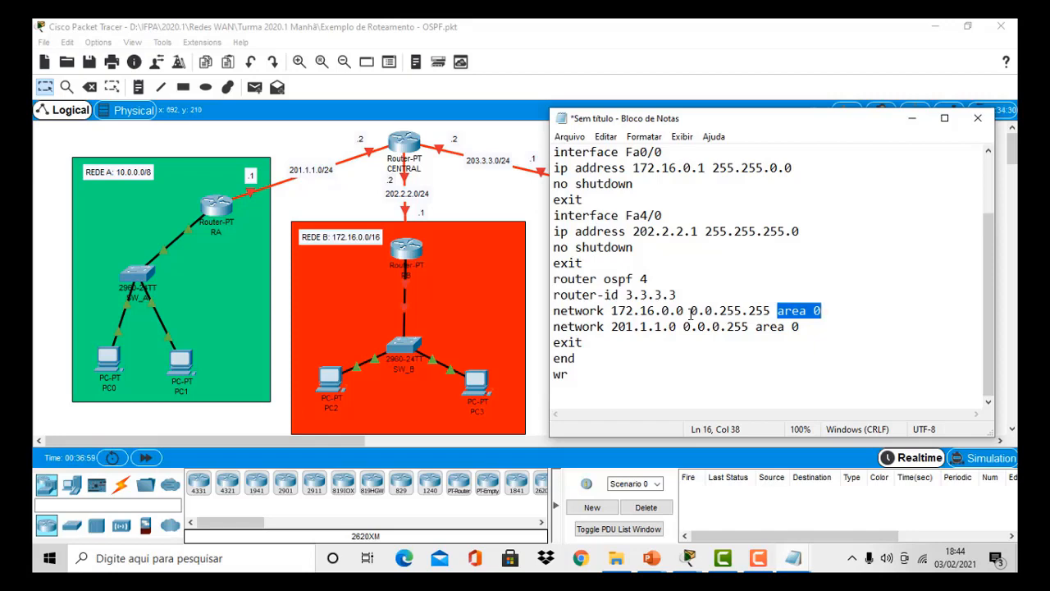
Change the second OSPF network statement's address to 202.2.2.0.
{"action": "key", "text": "Down"}
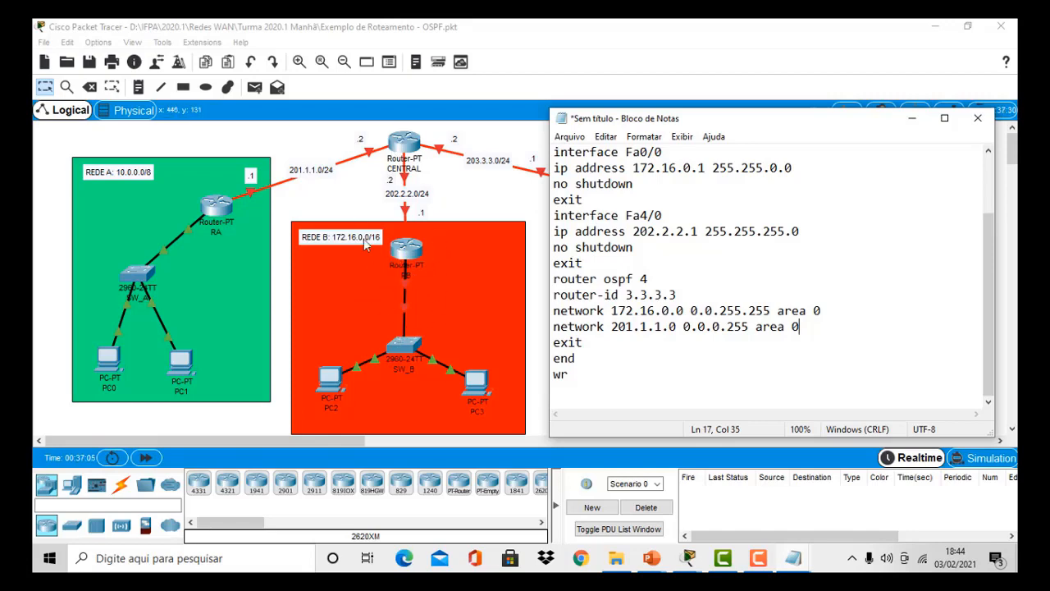
{"action": "left_click", "coordinate": [630, 326]}
{"action": "key", "text": "BackSpace"}
{"action": "type", "text": "2"}
{"action": "key", "text": "Right"}
{"action": "key", "text": "Right"}
{"action": "key", "text": "Right"}
{"action": "key", "text": "Left"}
{"action": "key", "text": "BackSpace"}
{"action": "type", "text": "2"}
{"action": "key", "text": "Right"}
{"action": "key", "text": "Right"}
{"action": "key", "text": "BackSpace"}
{"action": "type", "text": "2"}
Write the regular subnet mask 255.255.255.0 after network 202.2.2.0 in place of the wildcard mask and highlight it.
{"action": "left_click_drag", "start_coordinate": [682, 327], "coordinate": [750, 327]}
{"action": "type", "text": "255.25"}
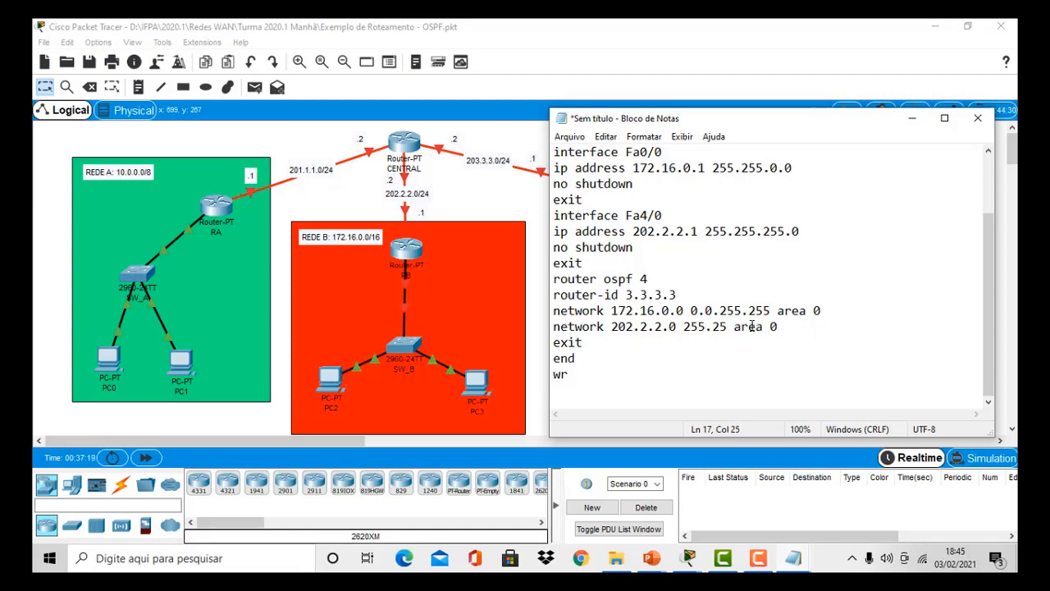
{"action": "type", "text": "5.255.0"}
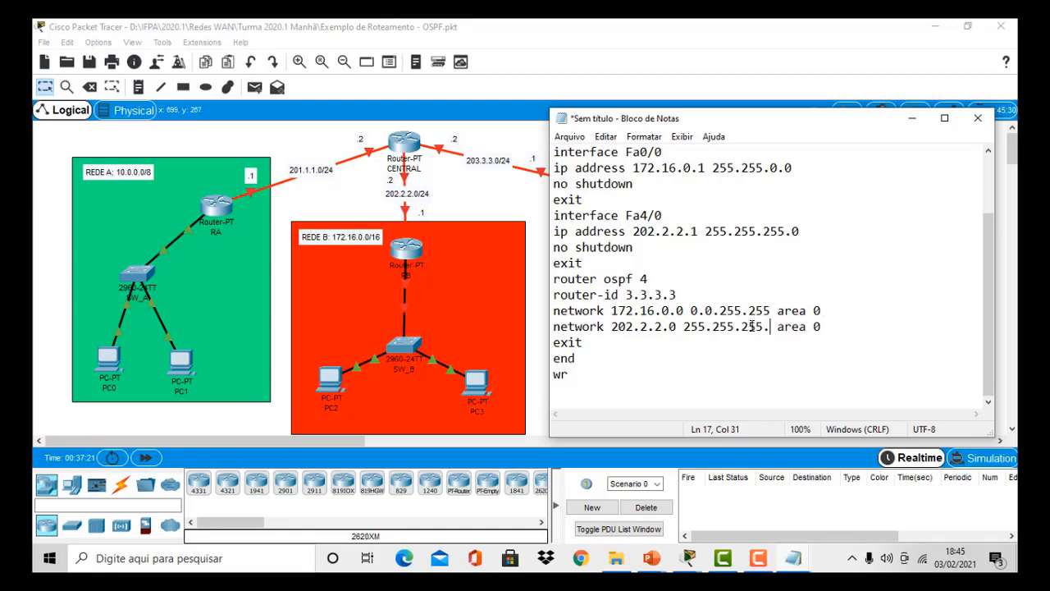
{"action": "key", "text": "shift+Left"}
{"action": "key", "text": "shift+Left"}
{"action": "key", "text": "shift+Left"}
{"action": "key", "text": "shift+Left"}
{"action": "key", "text": "shift+Left"}
{"action": "key", "text": "shift+Left"}
{"action": "key", "text": "shift+Left"}
{"action": "key", "text": "shift+Left"}
{"action": "key", "text": "shift+Left"}
{"action": "key", "text": "shift+Left"}
{"action": "key", "text": "shift+Left"}
{"action": "key", "text": "shift+Left"}
{"action": "key", "text": "shift+Left"}
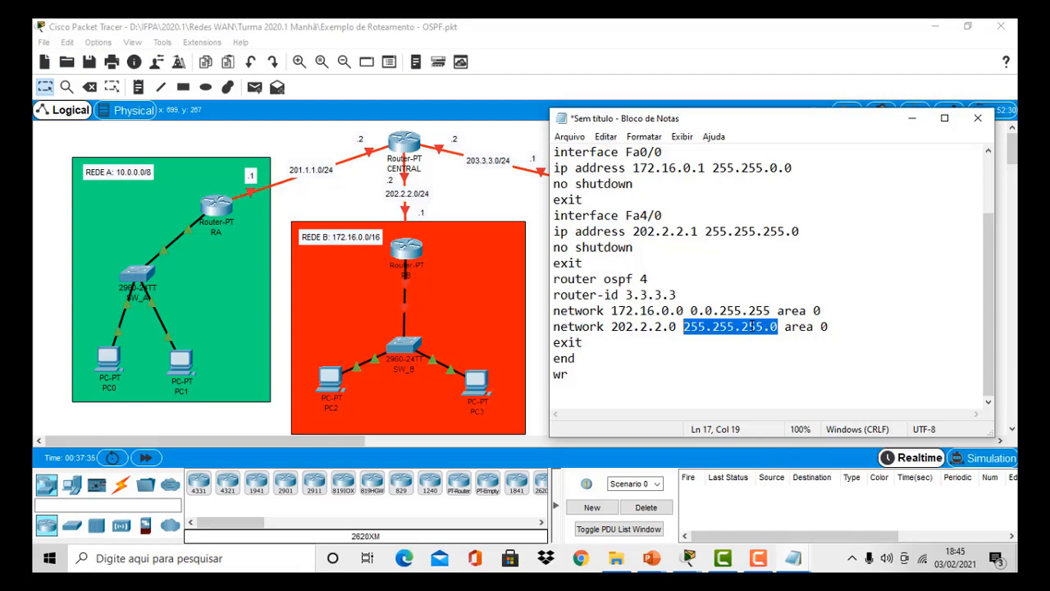
Set the wildcard mask of network 202.2.2.0 to 0.0.0.255 and highlight the 'area 0' that follows it.
{"action": "type", "text": "0"}
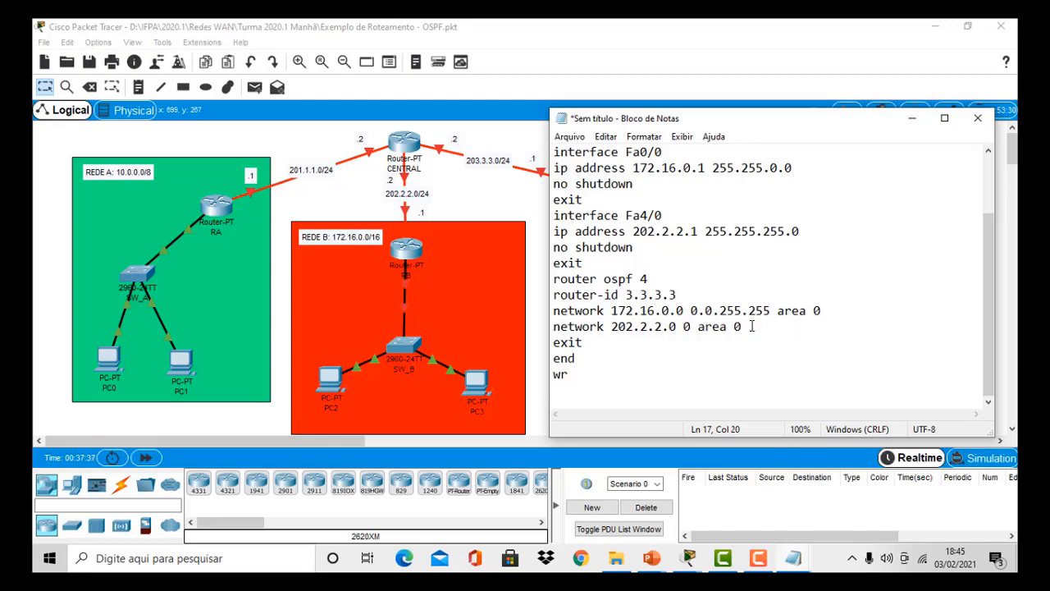
{"action": "type", "text": ".0.0.255"}
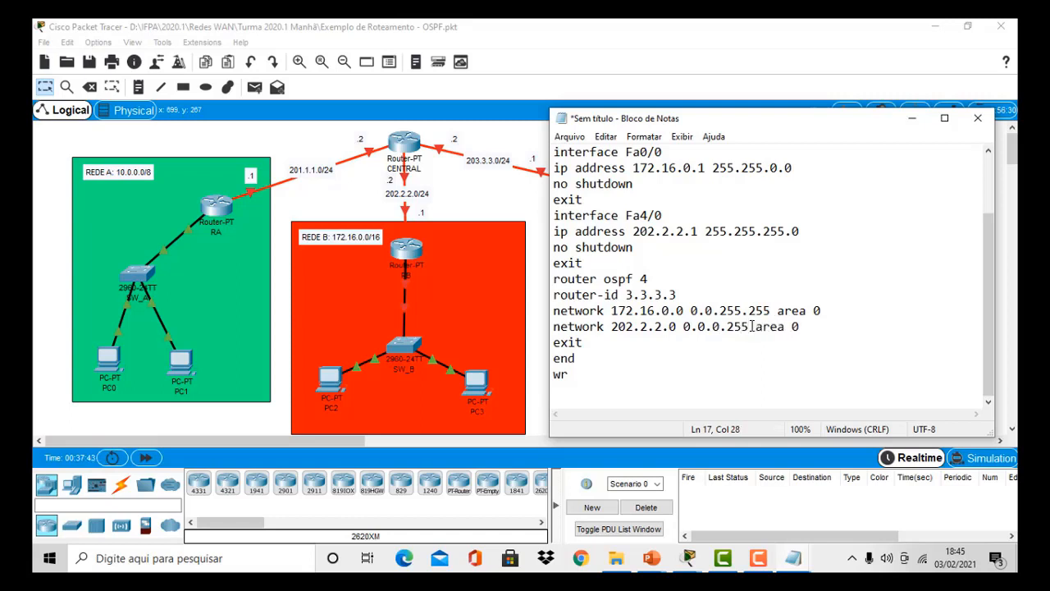
{"action": "left_click_drag", "start_coordinate": [754, 327], "coordinate": [808, 326]}
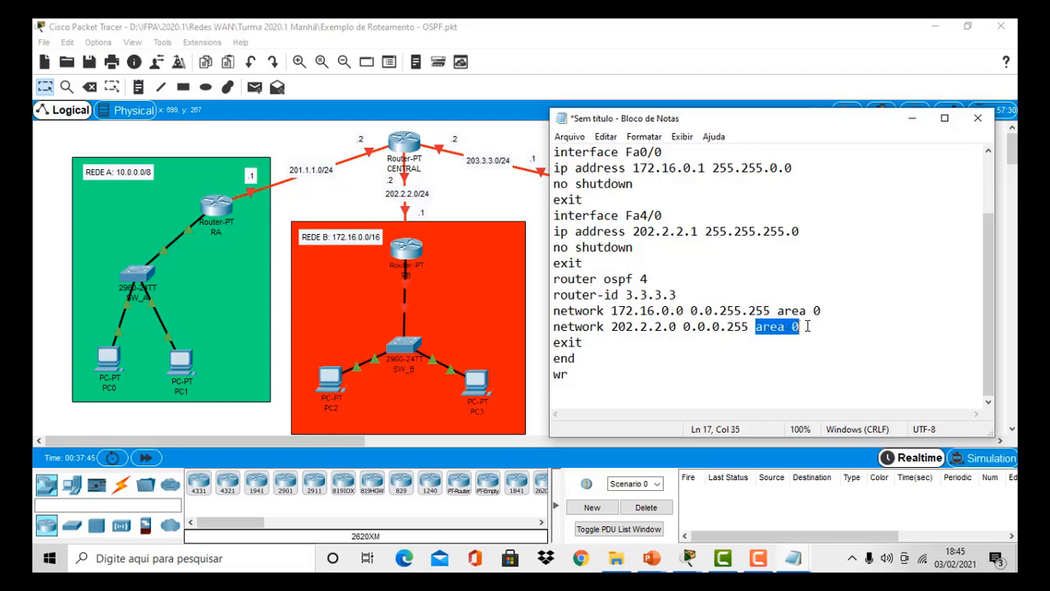
{"action": "left_click", "coordinate": [807, 326]}
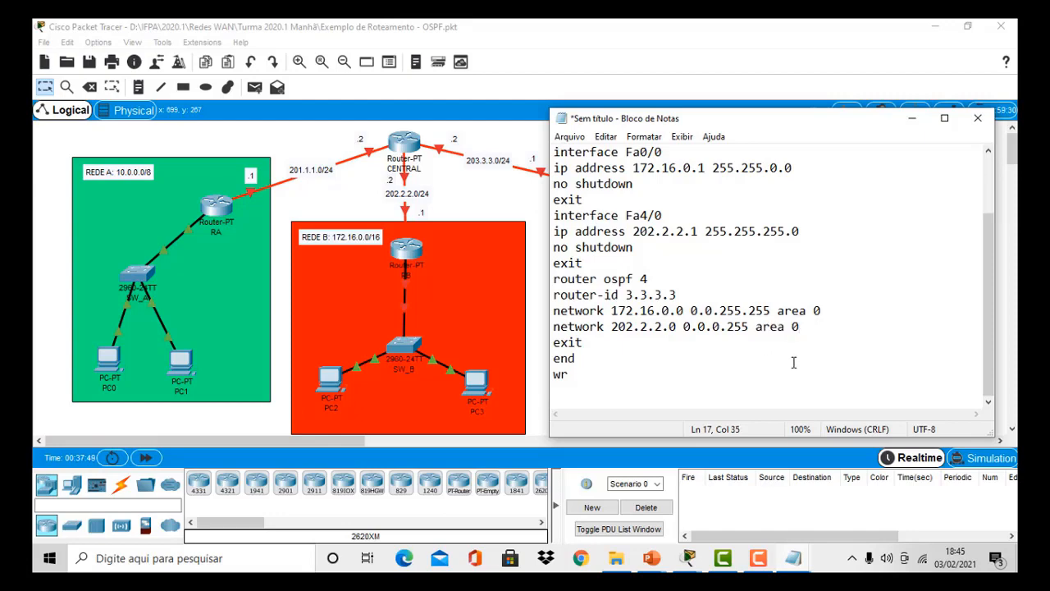
Save the script as the text file 'Roteador B - OSPF' in the Redes WAN folder.
{"action": "key", "text": "ctrl+s"}
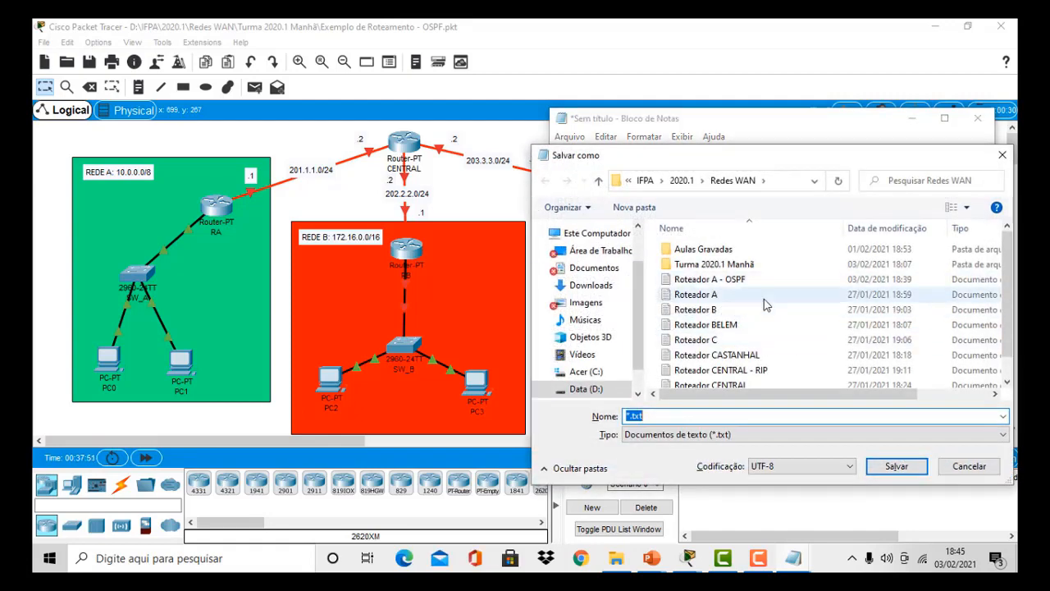
{"action": "left_click", "coordinate": [696, 309]}
{"action": "double_click", "coordinate": [706, 415]}
{"action": "left_click", "coordinate": [706, 415]}
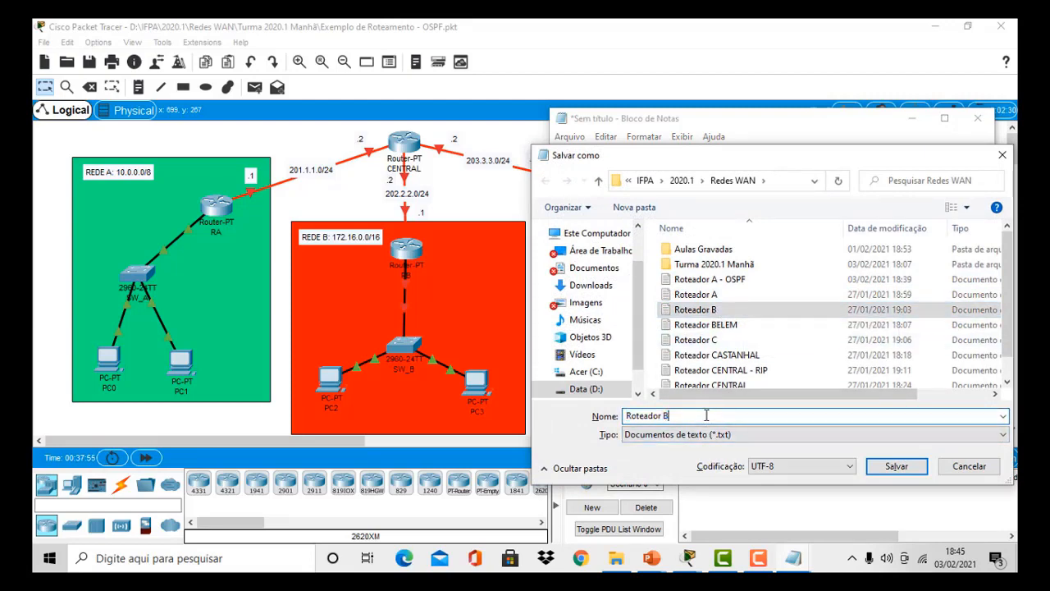
{"action": "type", "text": "- OSP"}
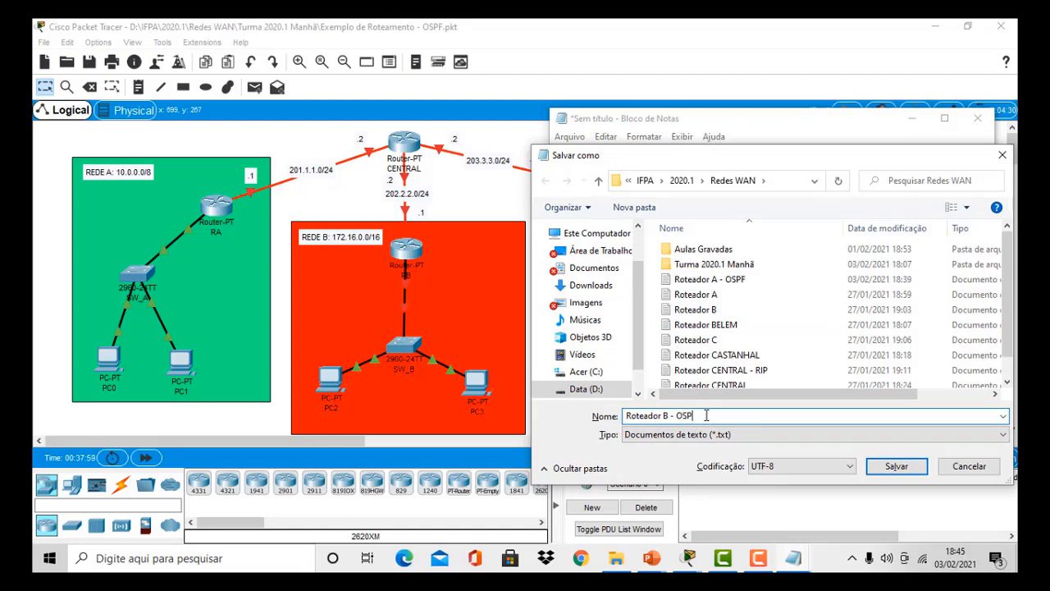
{"action": "type", "text": "F"}
{"action": "left_click", "coordinate": [896, 466]}
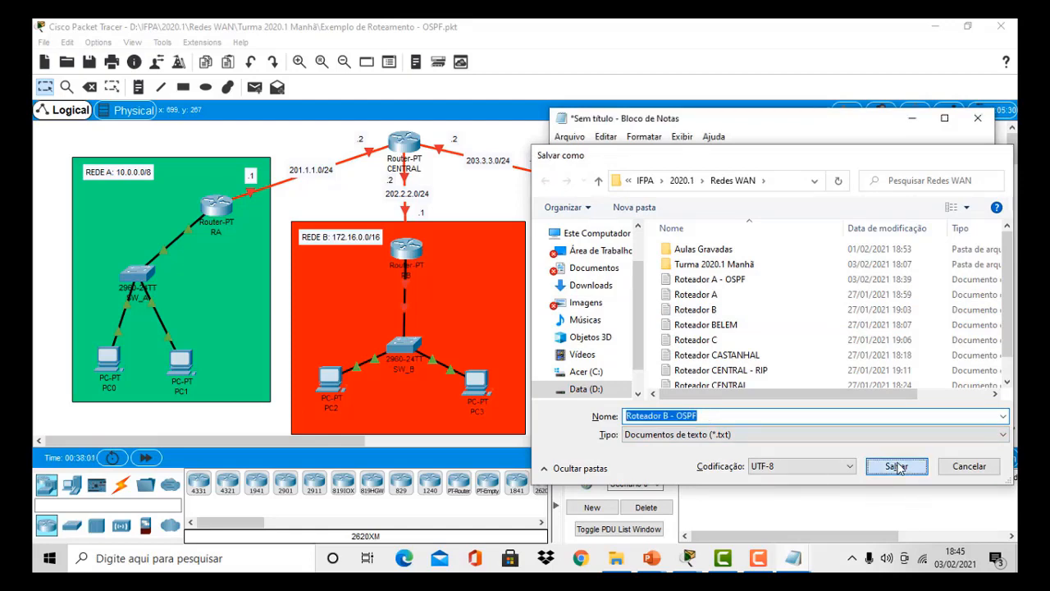
Copy the script's commands from 'enable' to 'wr', run them in router RB's command line in Packet Tracer, and minimize RB's window.
{"action": "left_click_drag", "start_coordinate": [588, 376], "coordinate": [552, 180]}
{"action": "key", "text": "ctrl+c"}
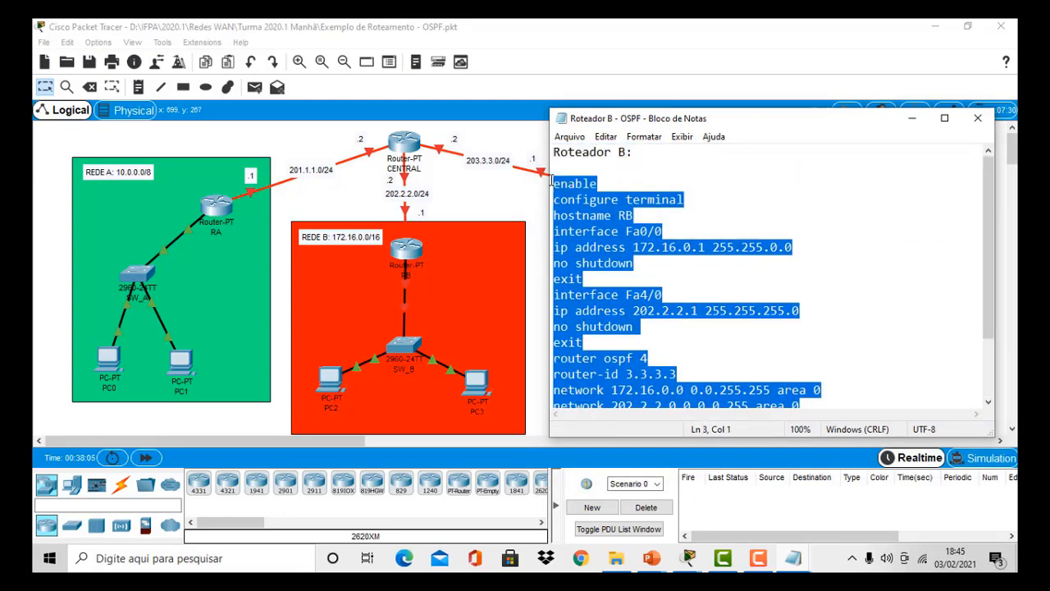
{"action": "left_click", "coordinate": [414, 258]}
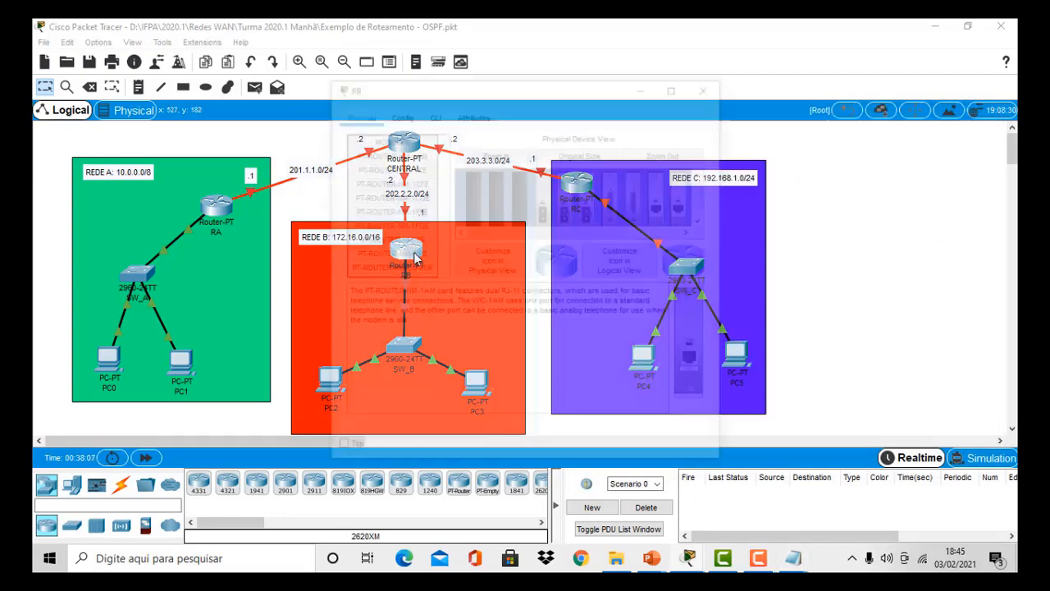
{"action": "left_click", "coordinate": [433, 113]}
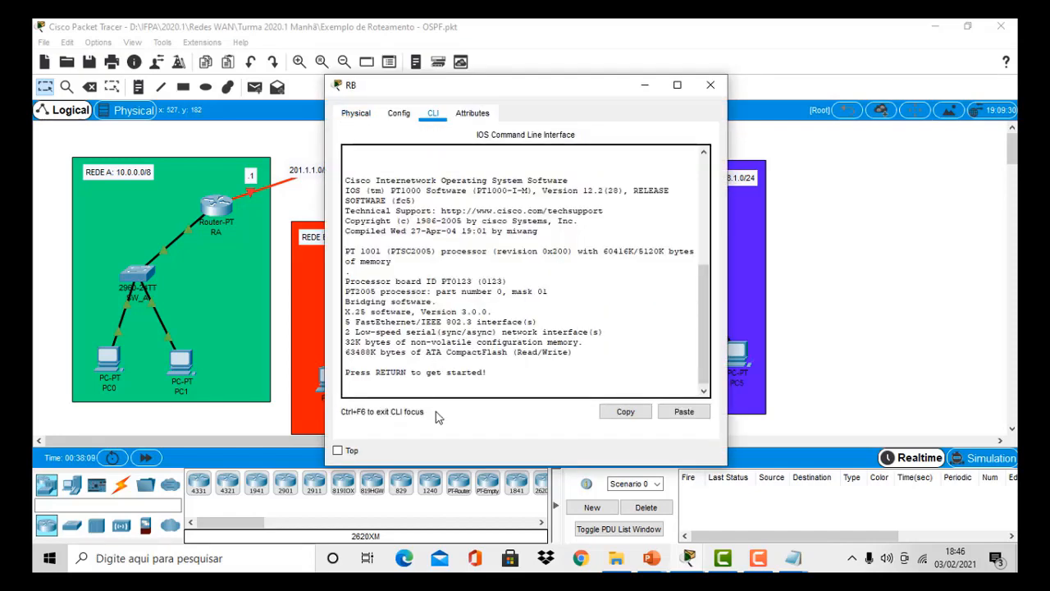
{"action": "key", "text": "Return"}
{"action": "key", "text": "Return"}
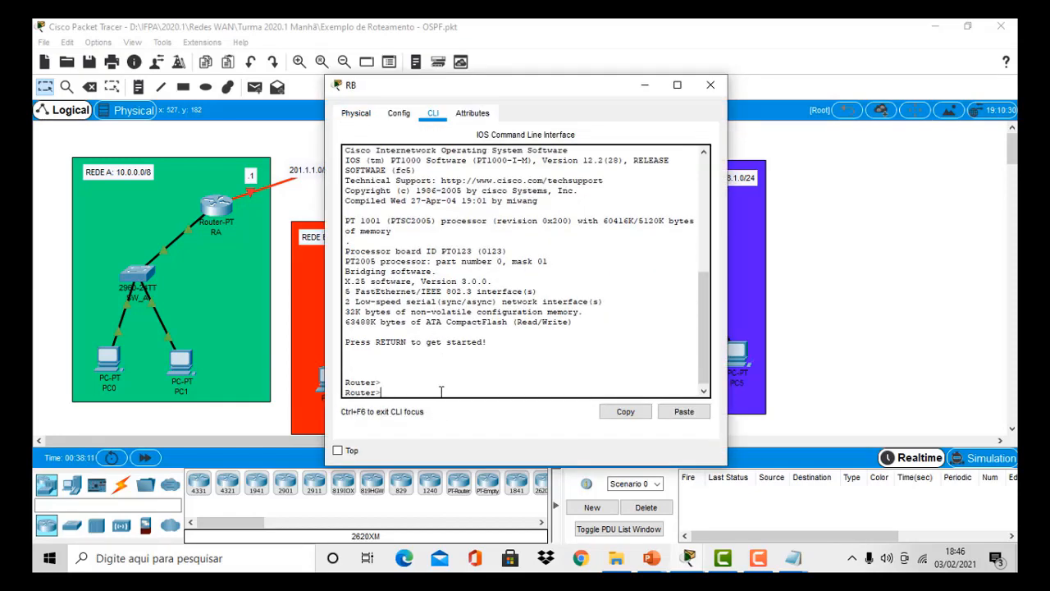
{"action": "right_click", "coordinate": [440, 392]}
{"action": "left_click", "coordinate": [471, 418]}
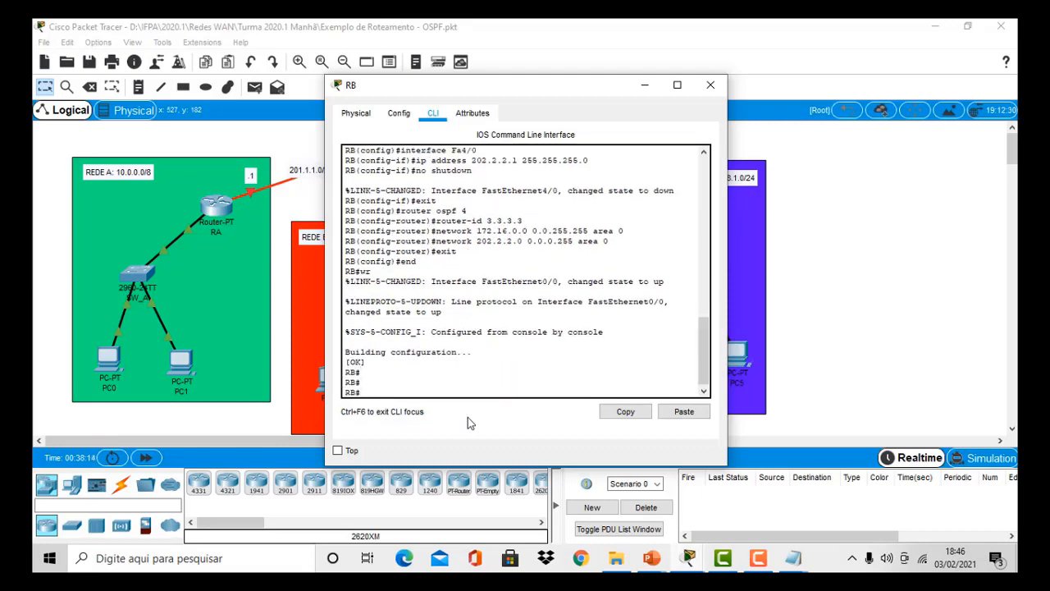
{"action": "left_click", "coordinate": [645, 85]}
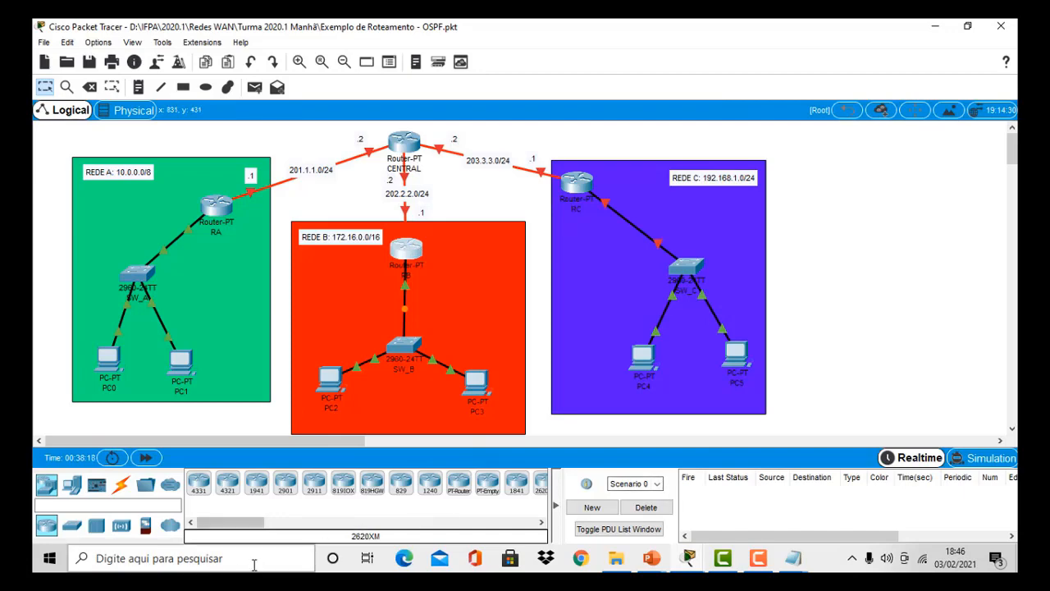
Copy the entire 'Roteador B - OSPF' script, including its heading, into a new blank Notepad document.
{"action": "mouse_move", "coordinate": [793, 560]}
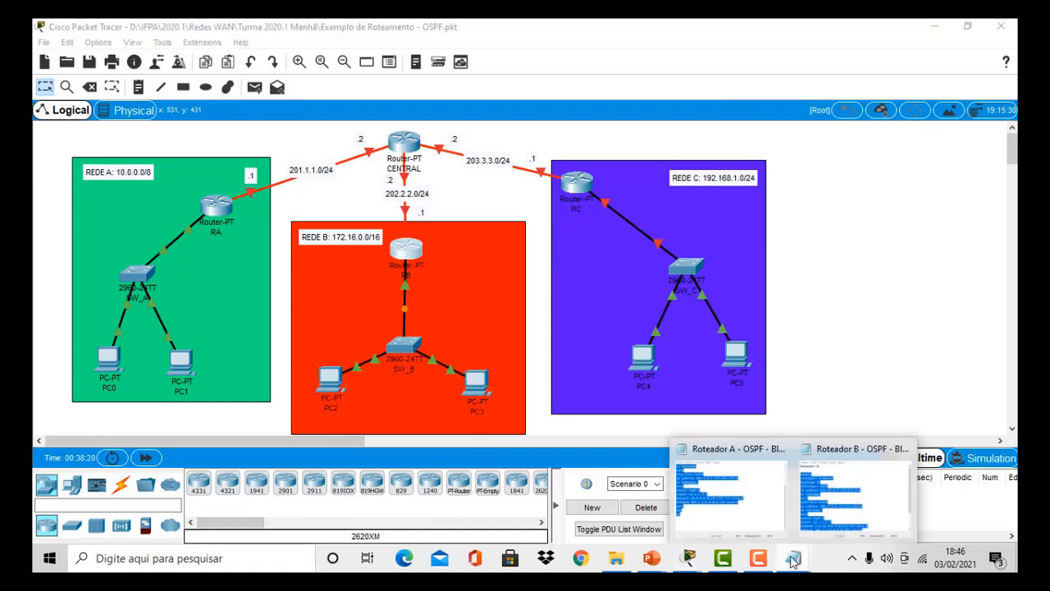
{"action": "left_click", "coordinate": [845, 496]}
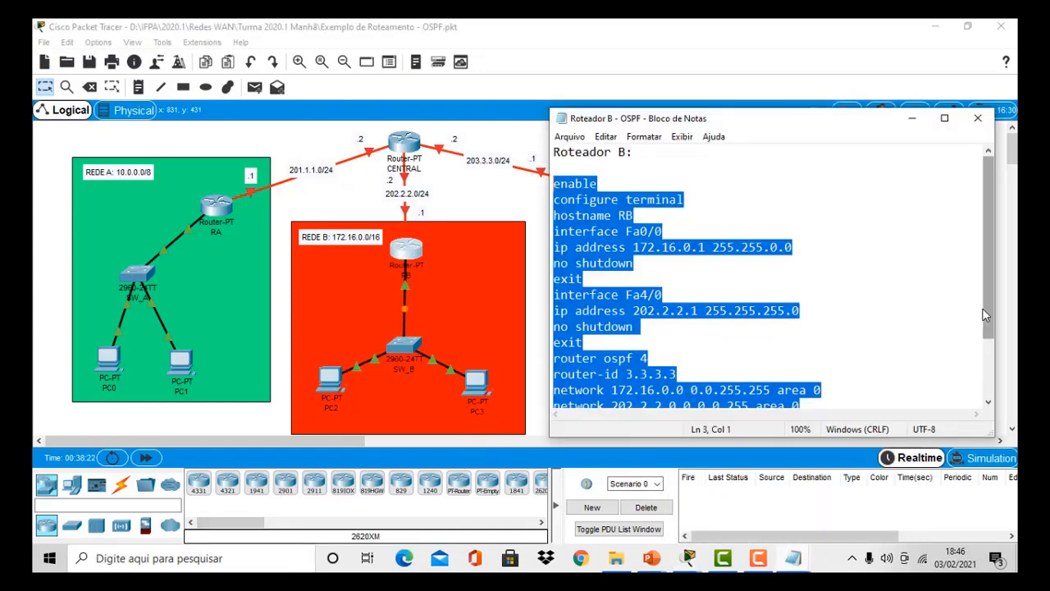
{"action": "left_click", "coordinate": [598, 184]}
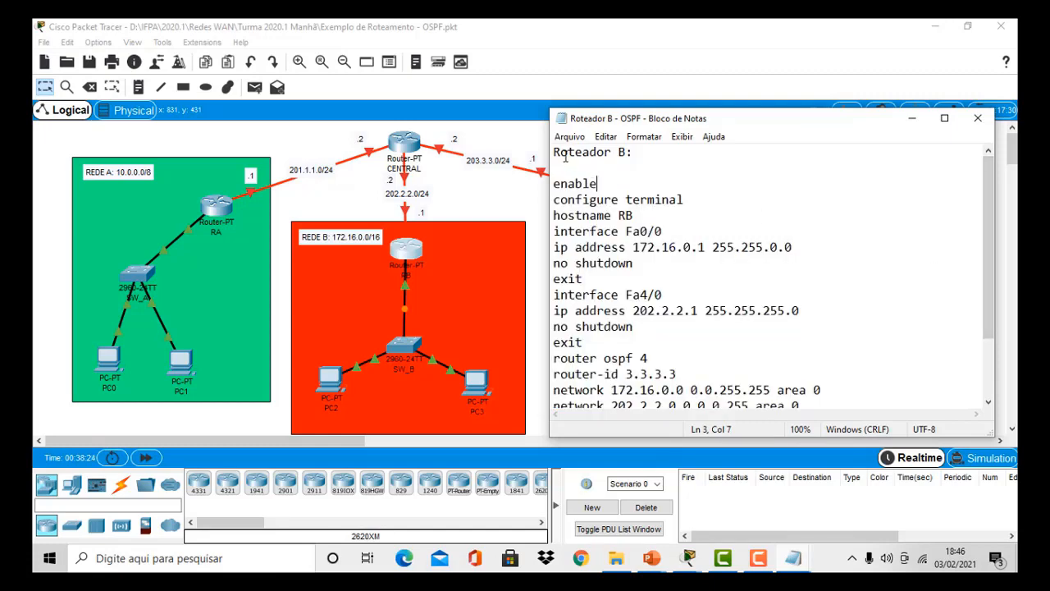
{"action": "left_click_drag", "start_coordinate": [553, 151], "coordinate": [819, 403]}
{"action": "key", "text": "ctrl+c"}
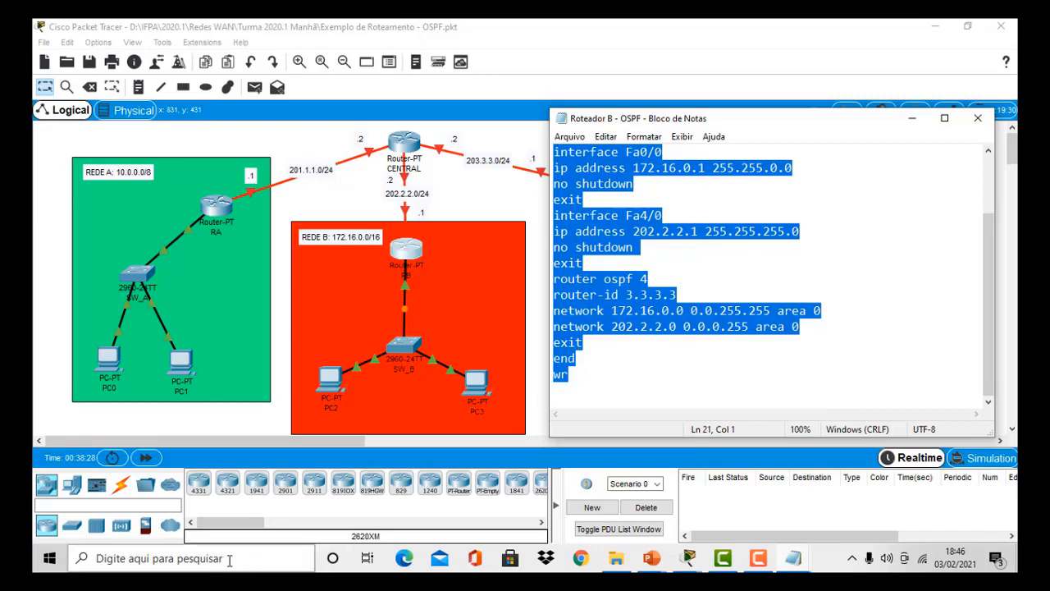
{"action": "left_click", "coordinate": [228, 559]}
{"action": "type", "text": "notepa"}
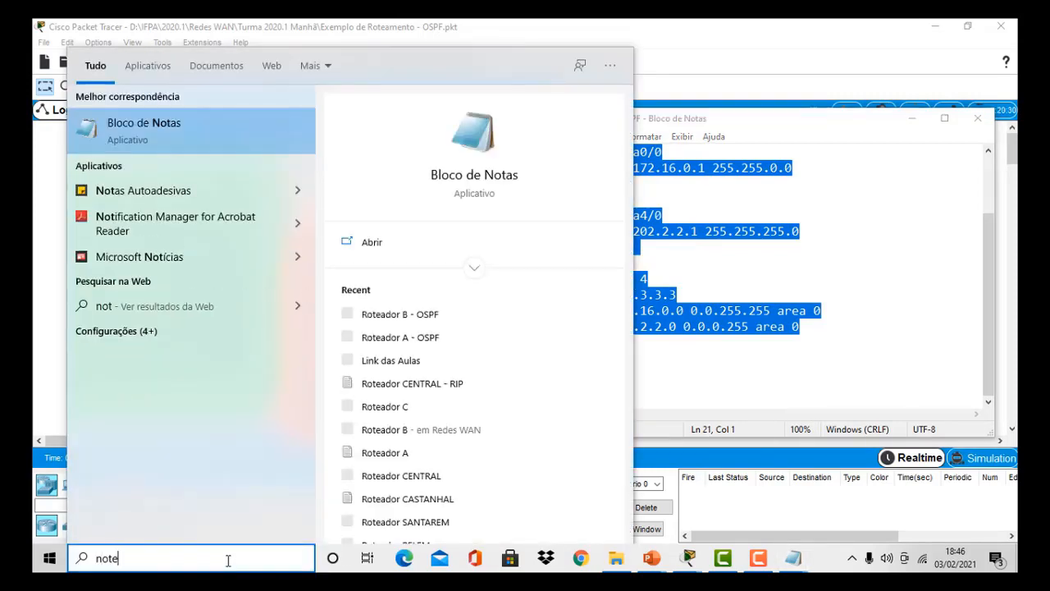
{"action": "key", "text": "Escape"}
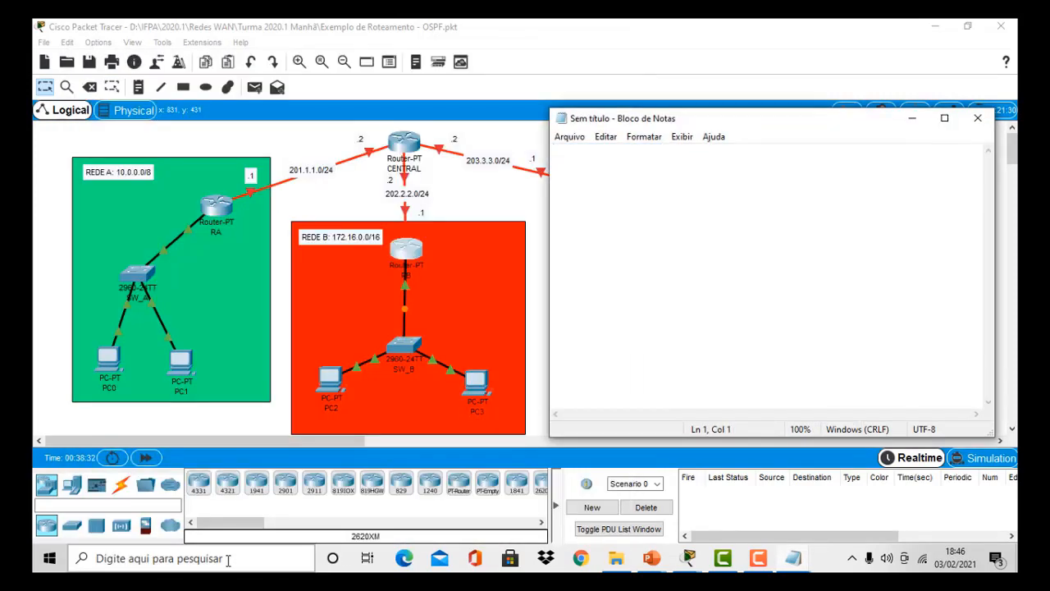
{"action": "key", "text": "ctrl+v"}
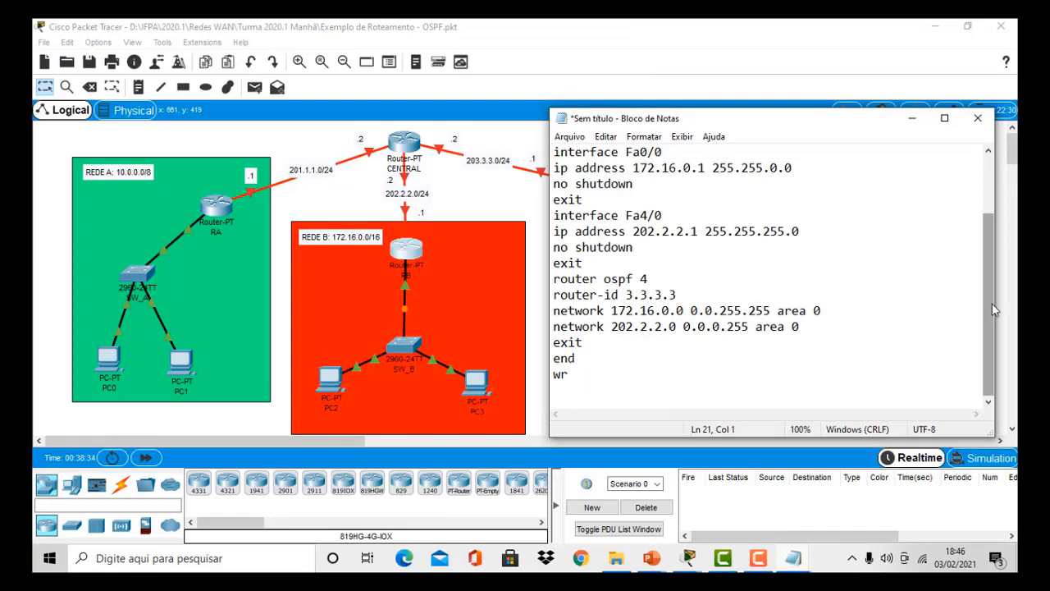
Change the new script's heading to 'Roteador C:' and its hostname to RC.
{"action": "scroll", "coordinate": [992, 304], "scroll_direction": "up", "scroll_amount": 2}
{"action": "left_click", "coordinate": [625, 153]}
{"action": "key", "text": "BackSpace"}
{"action": "type", "text": "C:"}
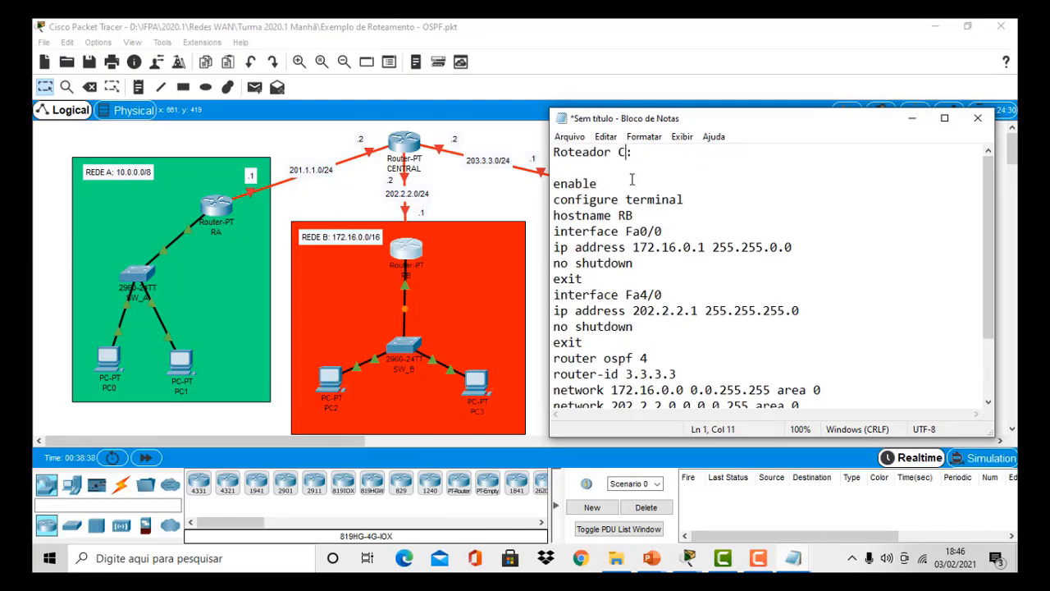
{"action": "left_click_drag", "start_coordinate": [692, 118], "coordinate": [212, 110]}
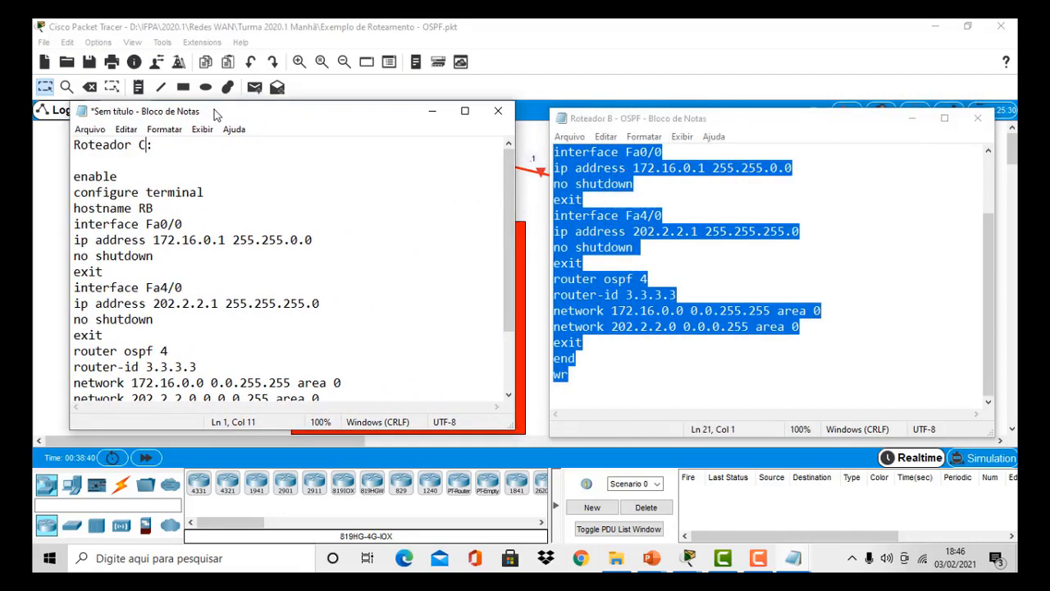
{"action": "left_click", "coordinate": [915, 120]}
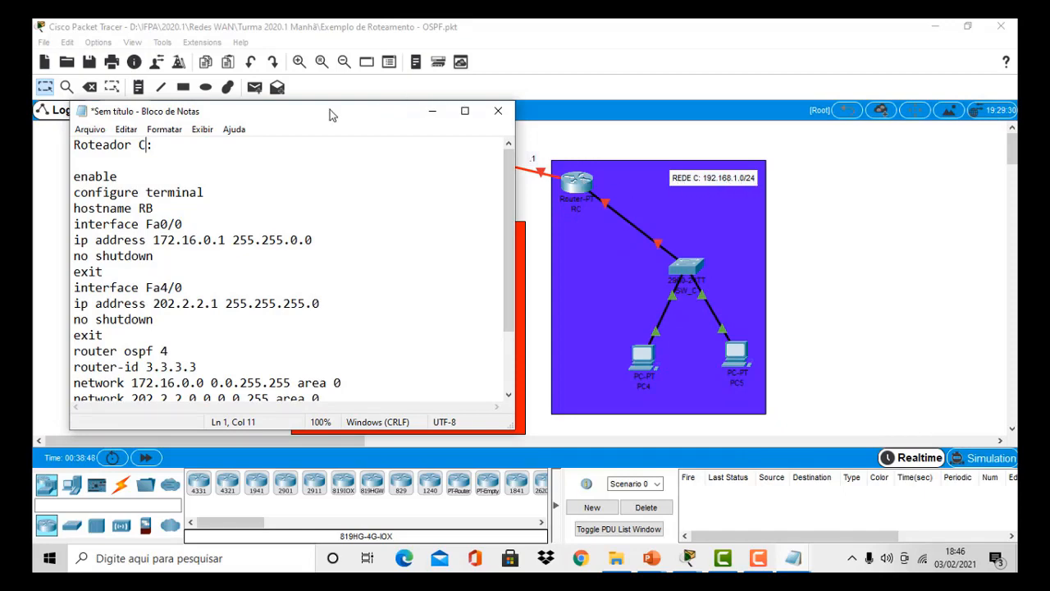
{"action": "left_click_drag", "start_coordinate": [330, 109], "coordinate": [333, 236]}
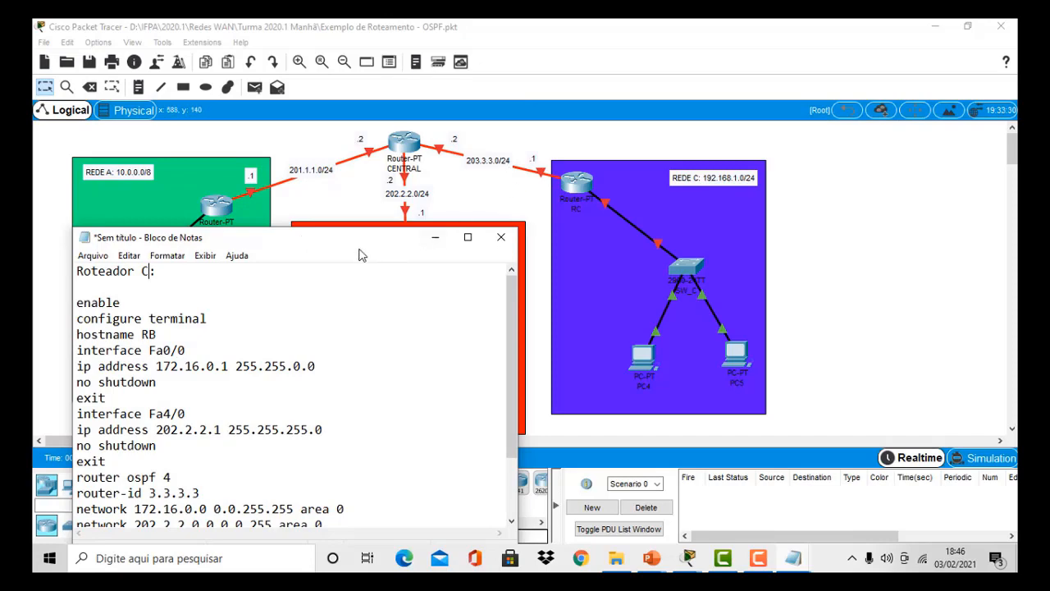
{"action": "left_click_drag", "start_coordinate": [357, 243], "coordinate": [339, 111]}
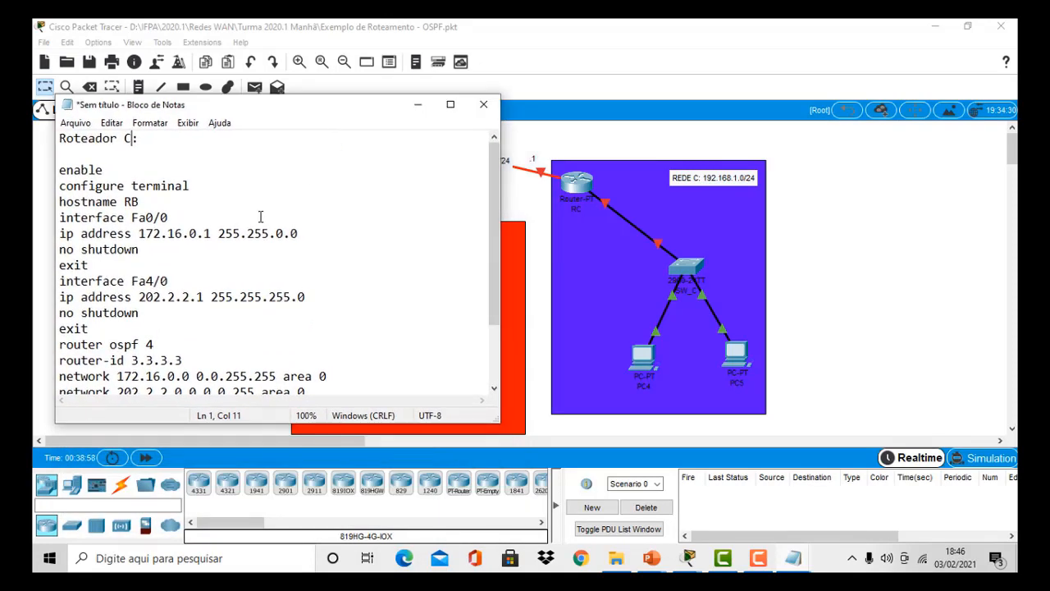
{"action": "left_click", "coordinate": [152, 201]}
{"action": "key", "text": "BackSpace"}
{"action": "type", "text": "C"}
Check router RC's interface labels on its links to SW_C and CENTRAL in the topology, and return to the script.
{"action": "left_click", "coordinate": [426, 108]}
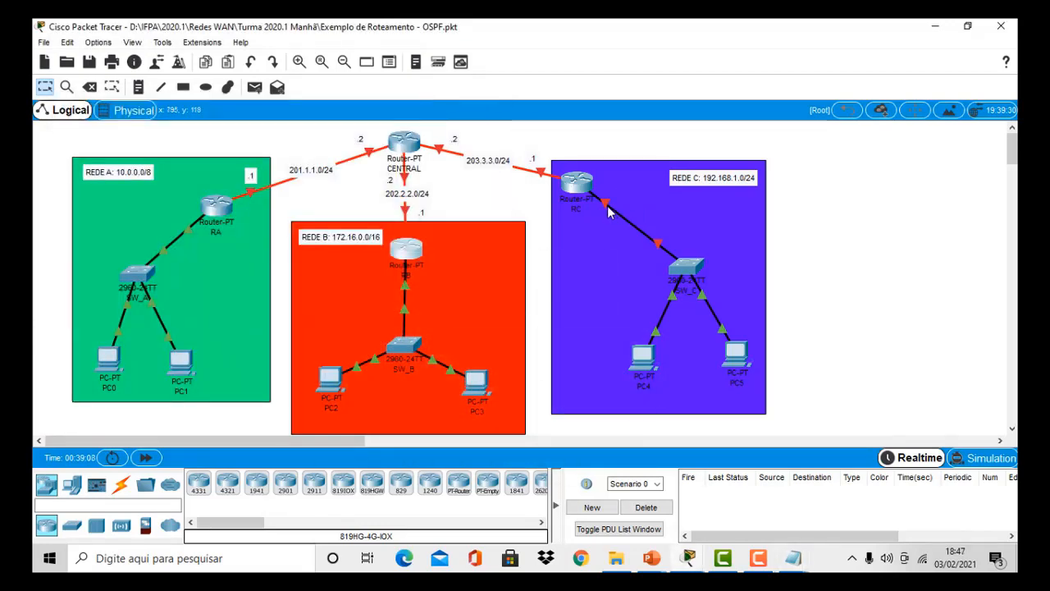
{"action": "mouse_move", "coordinate": [611, 209]}
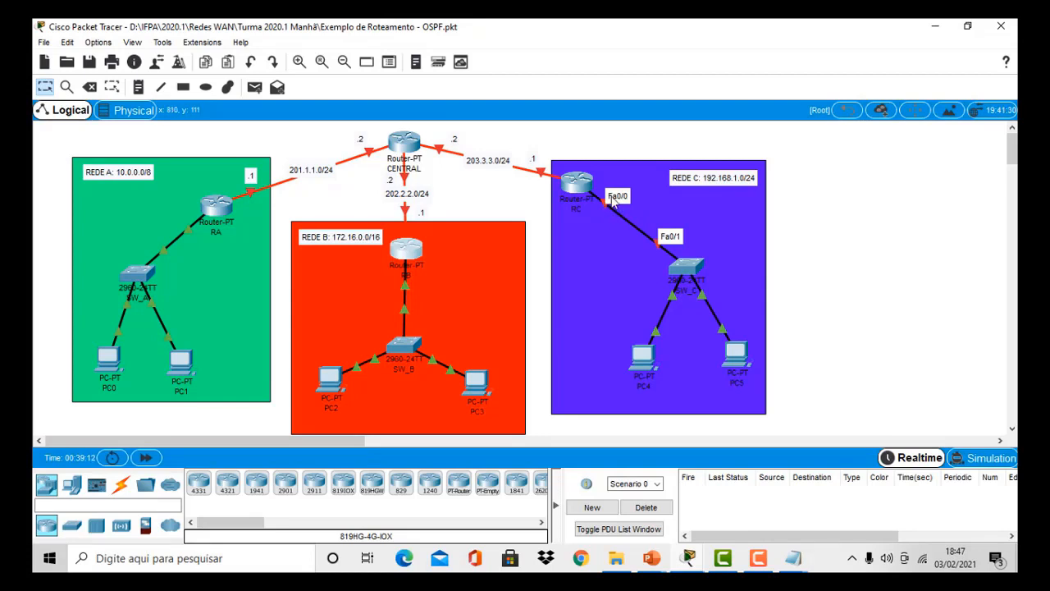
{"action": "mouse_move", "coordinate": [542, 179]}
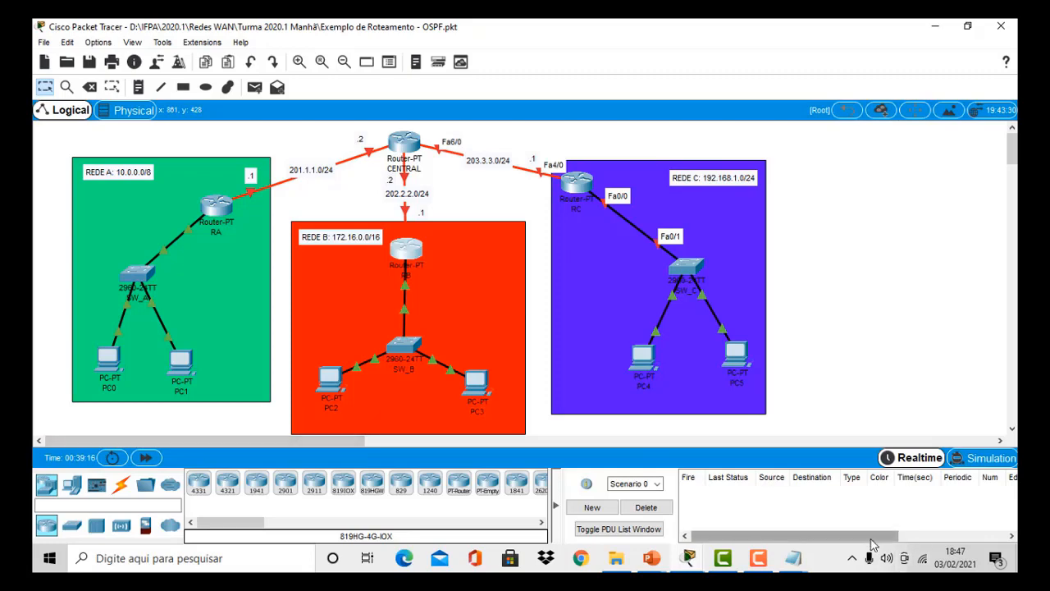
{"action": "left_click", "coordinate": [793, 562]}
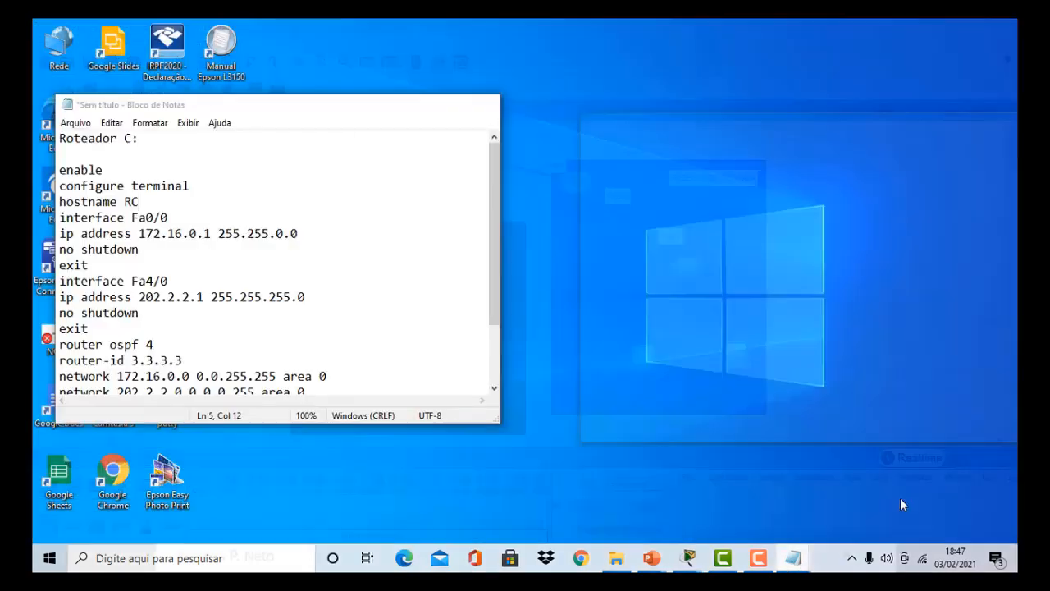
{"action": "left_click", "coordinate": [900, 497]}
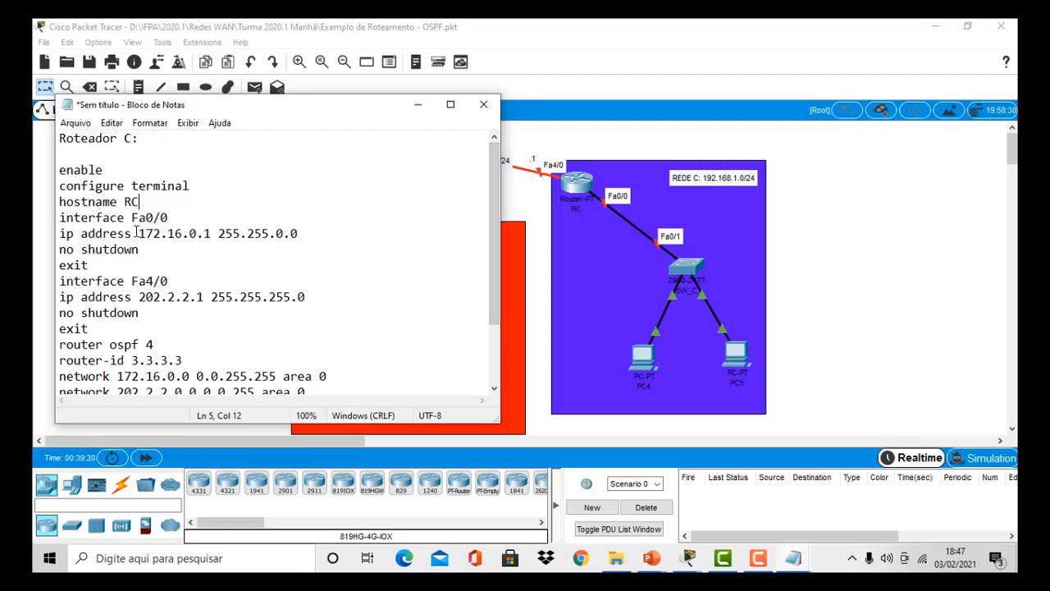
Set the IP address of interface Fa0/0 in the script to 192.168.1.1 with mask 255.255.255.0.
{"action": "left_click_drag", "start_coordinate": [140, 233], "coordinate": [162, 234]}
{"action": "type", "text": "19"}
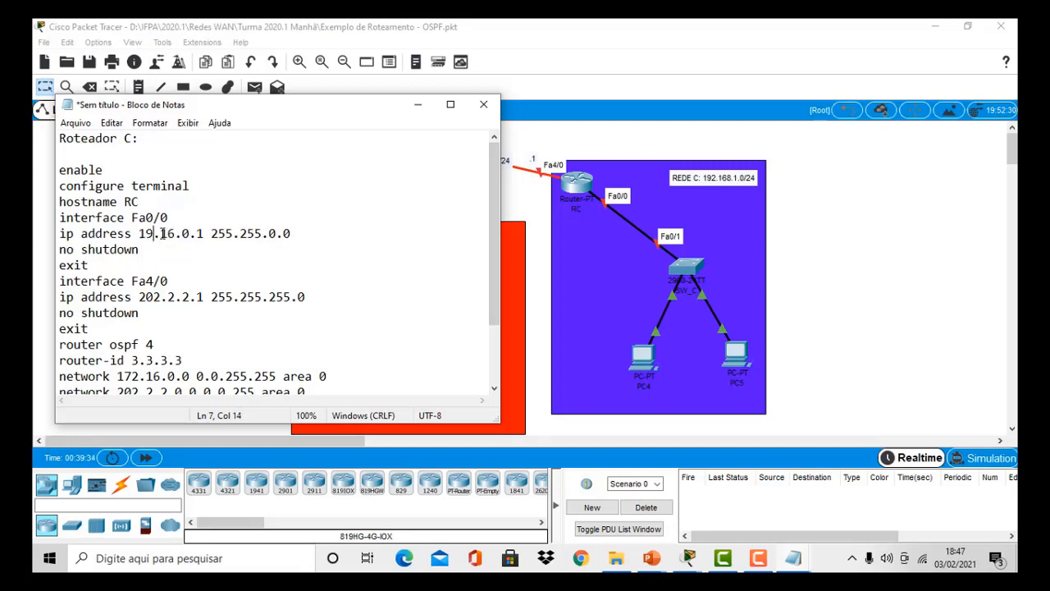
{"action": "type", "text": "2"}
{"action": "key", "text": "Right"}
{"action": "key", "text": "Right"}
{"action": "key", "text": "Right"}
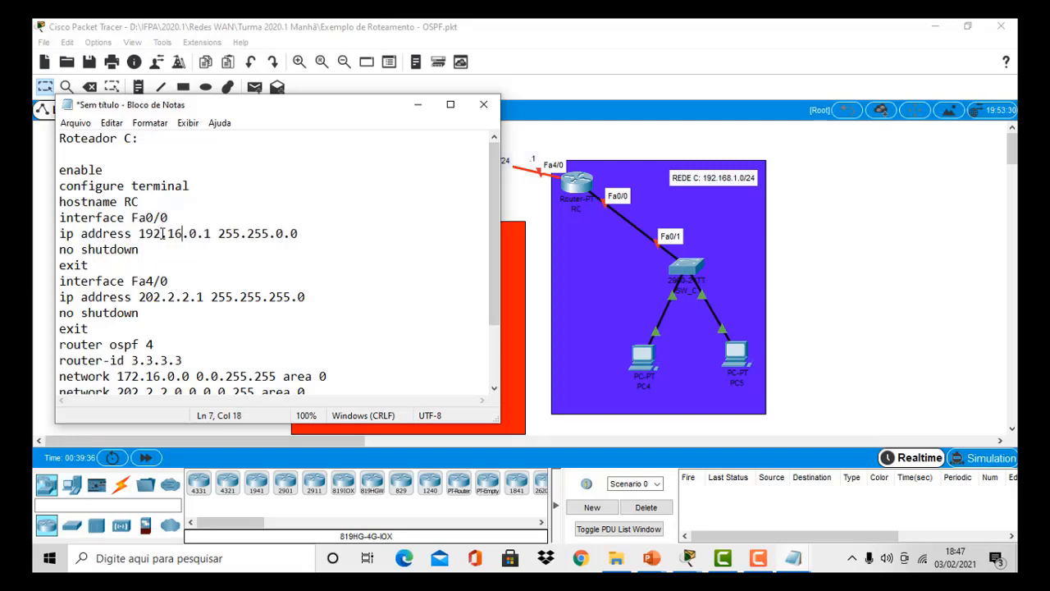
{"action": "type", "text": "8"}
{"action": "key", "text": "Right"}
{"action": "key", "text": "Delete"}
{"action": "type", "text": "1"}
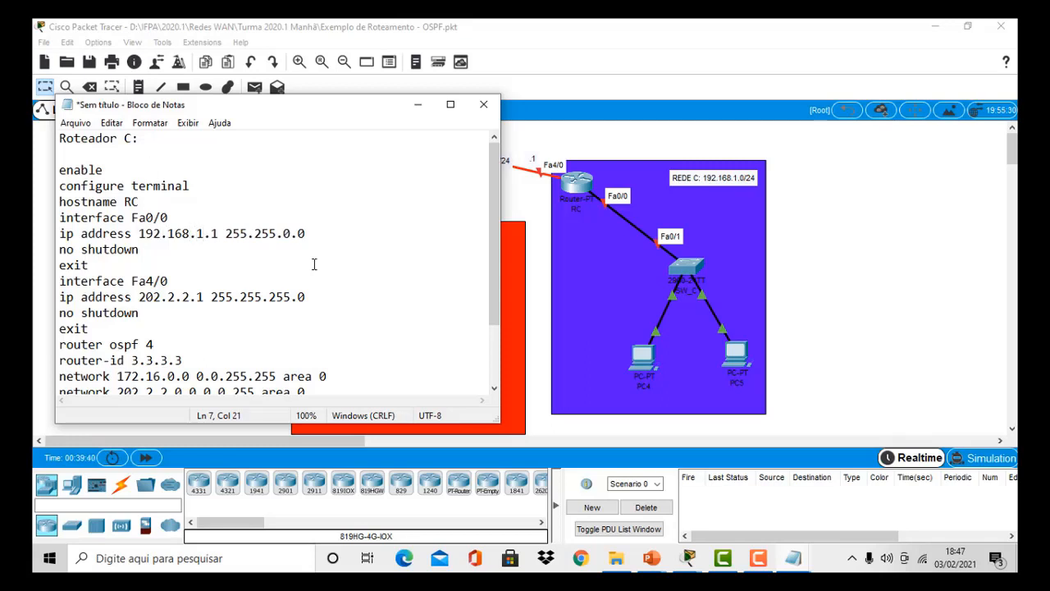
{"action": "left_click", "coordinate": [288, 234]}
{"action": "key", "text": "Delete"}
{"action": "type", "text": "255"}
Highlight the 'no shutdown' and 'exit' lines of Fa0/0 and the 'interface Fa4/0' line in turn.
{"action": "left_click_drag", "start_coordinate": [141, 250], "coordinate": [35, 249]}
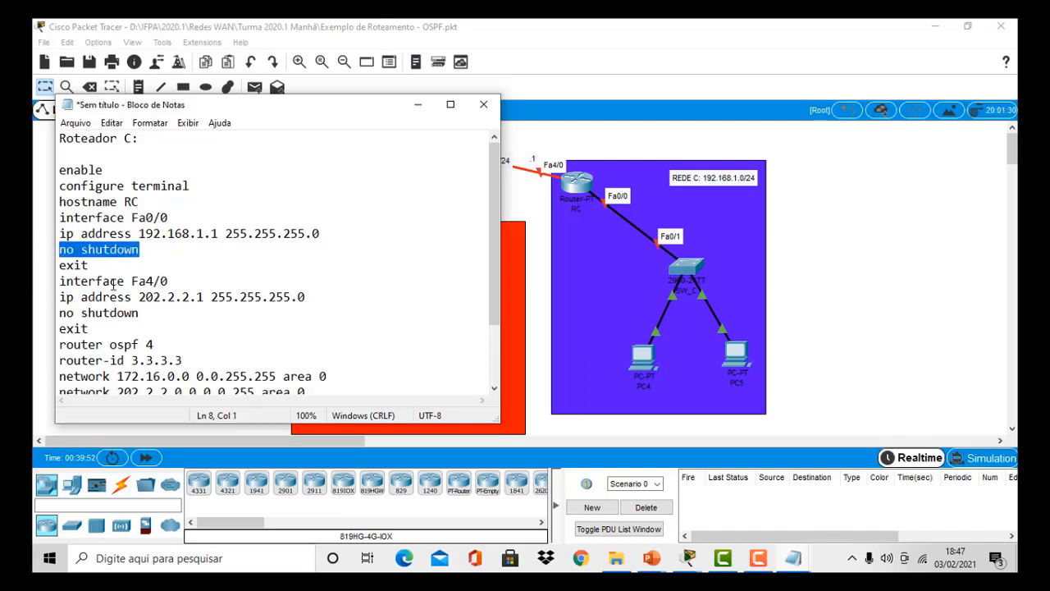
{"action": "left_click_drag", "start_coordinate": [101, 269], "coordinate": [53, 264]}
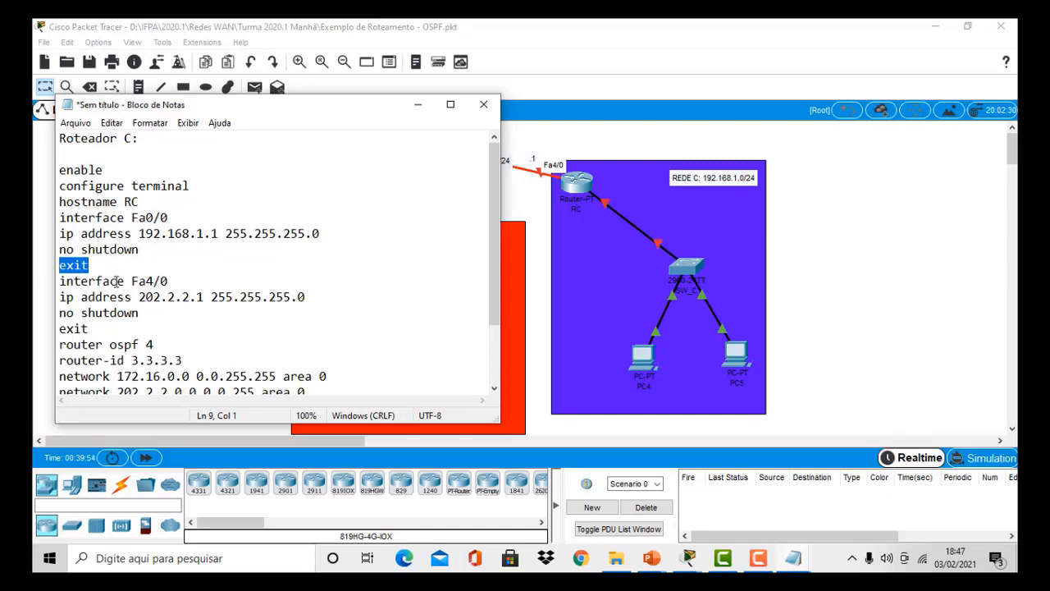
{"action": "left_click_drag", "start_coordinate": [184, 281], "coordinate": [51, 279]}
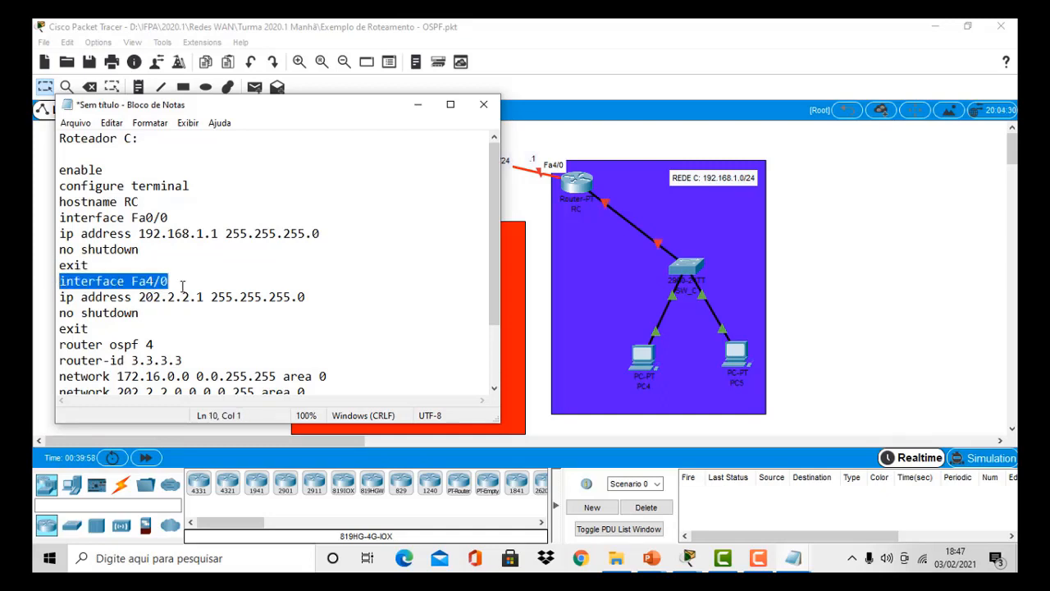
Uncover the 203.3.3.0/24 link in the topology and set interface Fa4/0's IP address in the script to 203.3.3.1.
{"action": "left_click_drag", "start_coordinate": [279, 108], "coordinate": [794, 110]}
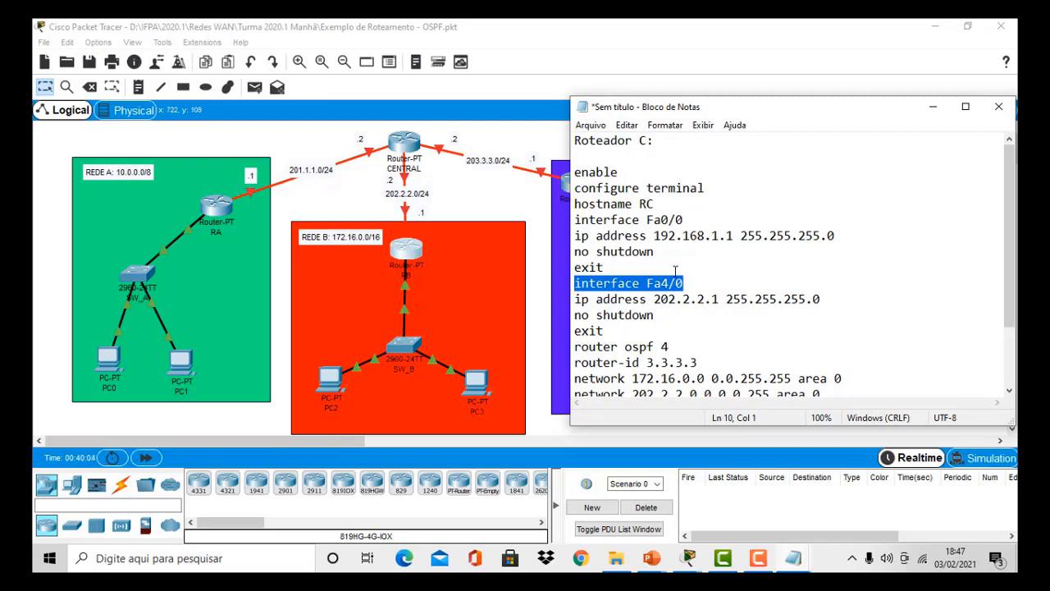
{"action": "left_click", "coordinate": [674, 300]}
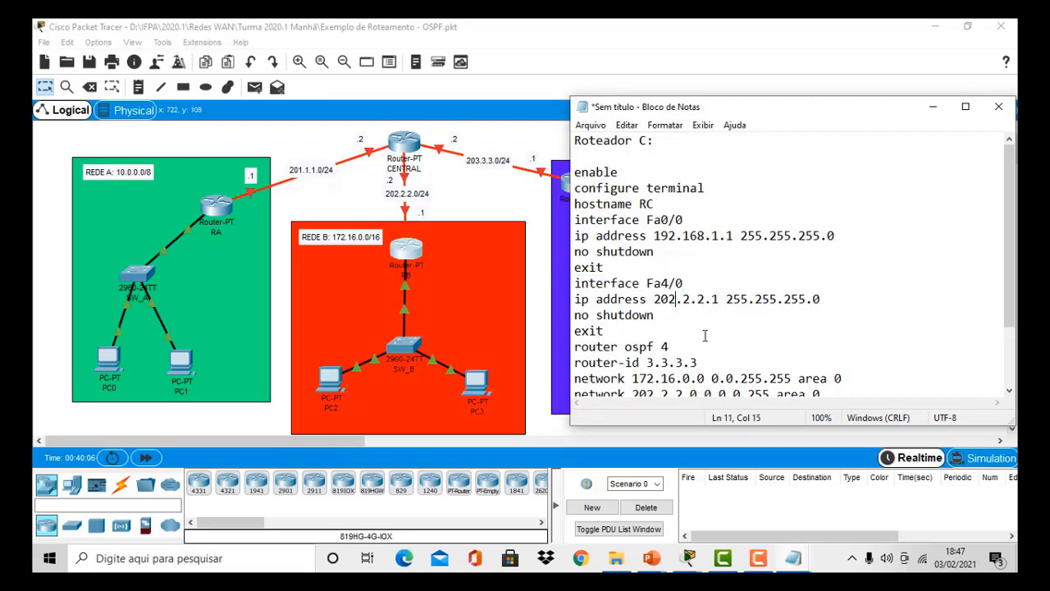
{"action": "key", "text": "BackSpace"}
{"action": "type", "text": "3"}
{"action": "key", "text": "BackSpace"}
{"action": "key", "text": "BackSpace"}
{"action": "type", "text": "3.2"}
{"action": "key", "text": "BackSpace"}
{"action": "type", "text": "3"}
{"action": "key", "text": "Right"}
{"action": "key", "text": "Right"}
{"action": "key", "text": "Right"}
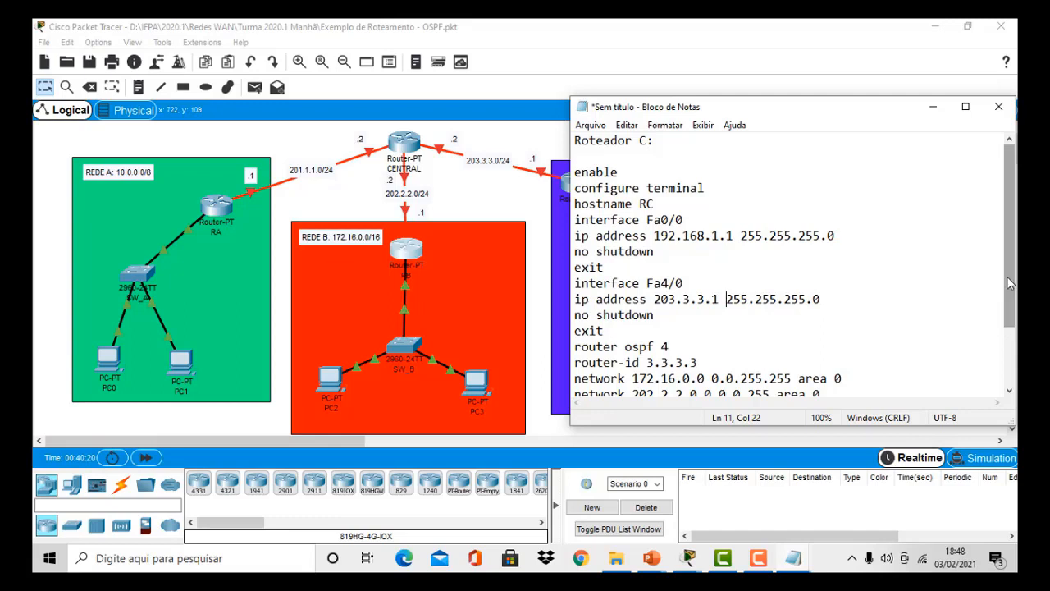
Highlight the 'router ospf 4' line and its process number 4 in the script.
{"action": "left_click_drag", "start_coordinate": [1007, 276], "coordinate": [1007, 337]}
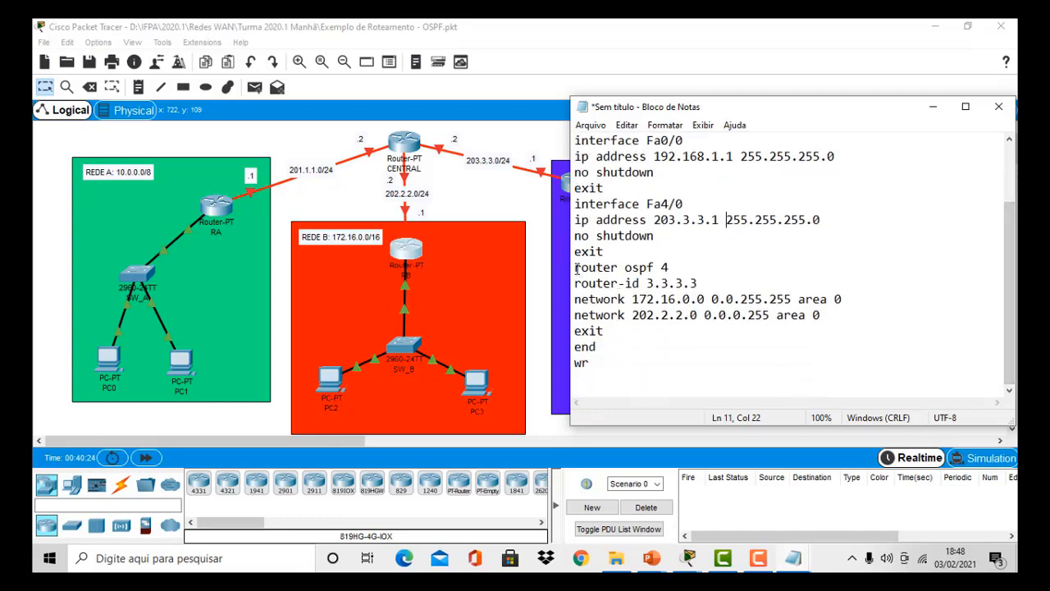
{"action": "left_click_drag", "start_coordinate": [577, 269], "coordinate": [683, 268]}
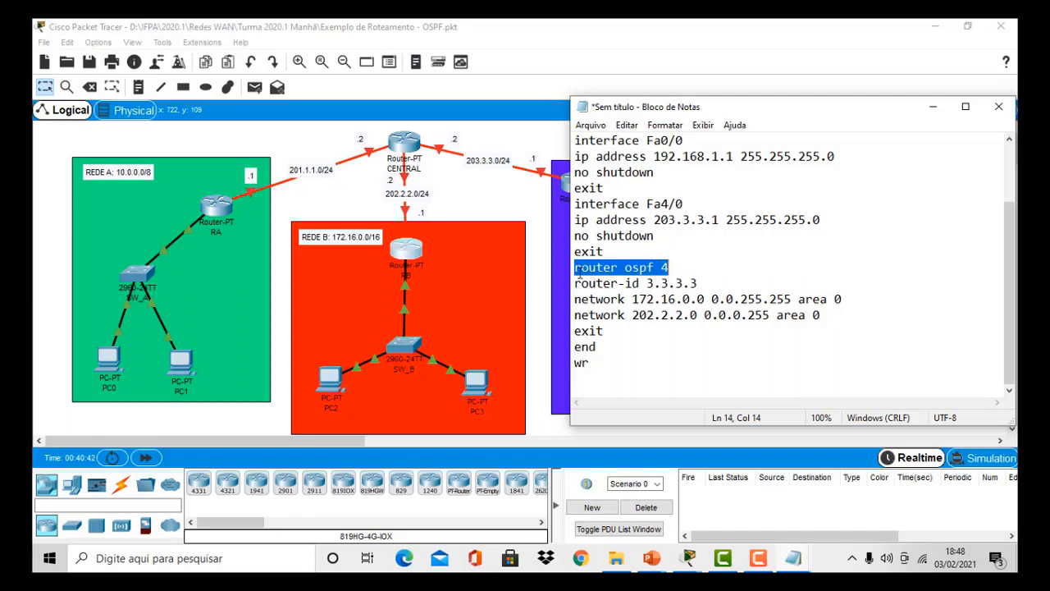
{"action": "left_click_drag", "start_coordinate": [674, 269], "coordinate": [661, 268]}
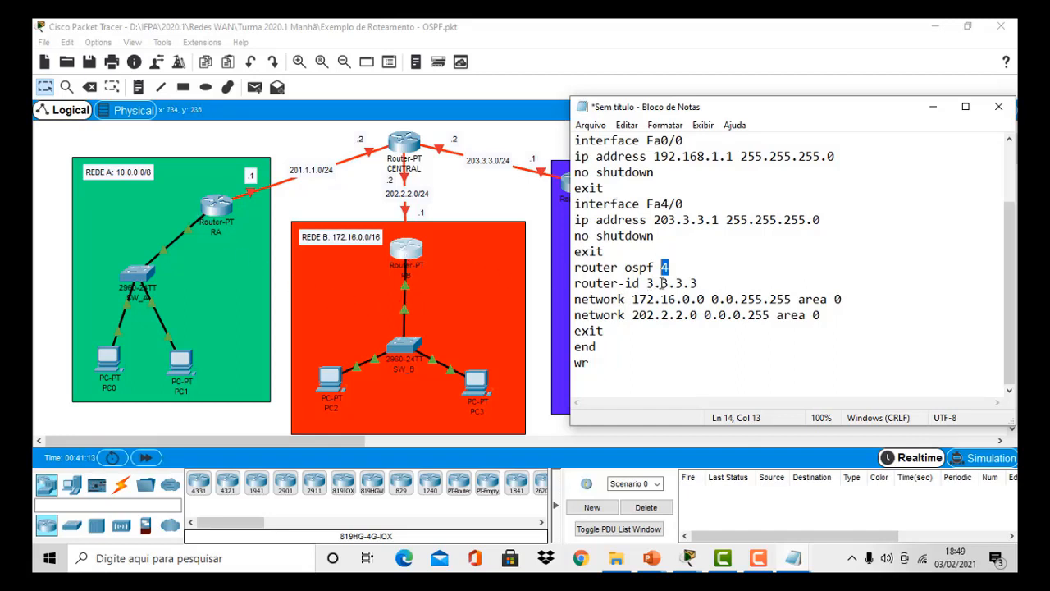
Set the router-id in the OSPF section of the script to 4.4.4.4.
{"action": "left_click", "coordinate": [656, 283]}
{"action": "key", "text": "BackSpace"}
{"action": "type", "text": "4"}
{"action": "key", "text": "Right"}
{"action": "key", "text": "Delete"}
{"action": "type", "text": "4"}
{"action": "key", "text": "Right"}
{"action": "key", "text": "Delete"}
{"action": "type", "text": "4"}
{"action": "key", "text": "Right"}
{"action": "key", "text": "Delete"}
{"action": "type", "text": "4"}
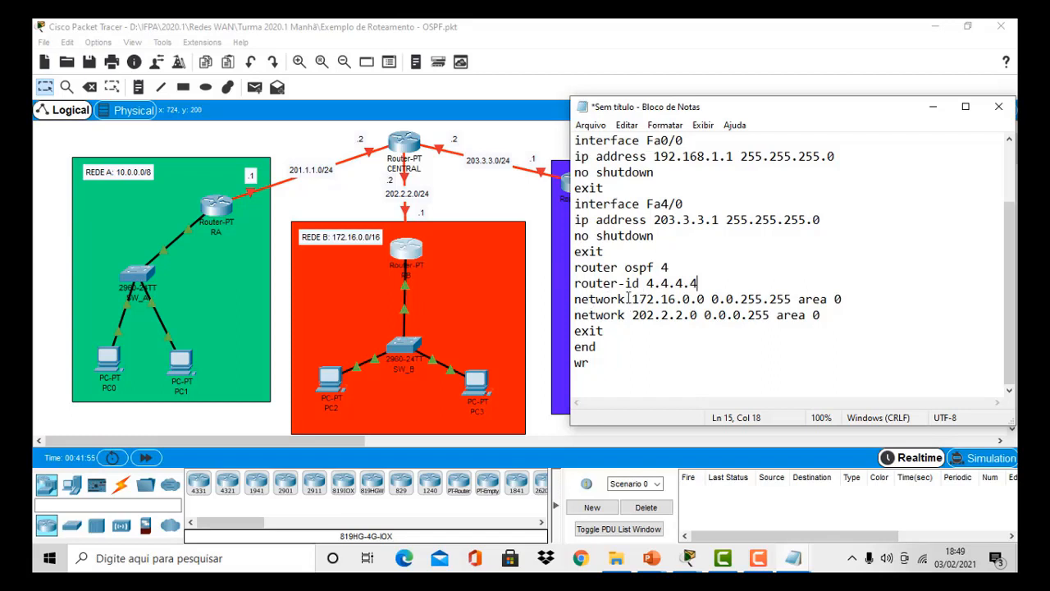
Change the address in the first OSPF network statement to 192.168.1.0, matching the REDE C label.
{"action": "left_click_drag", "start_coordinate": [629, 298], "coordinate": [574, 299]}
{"action": "left_click_drag", "start_coordinate": [757, 111], "coordinate": [262, 114]}
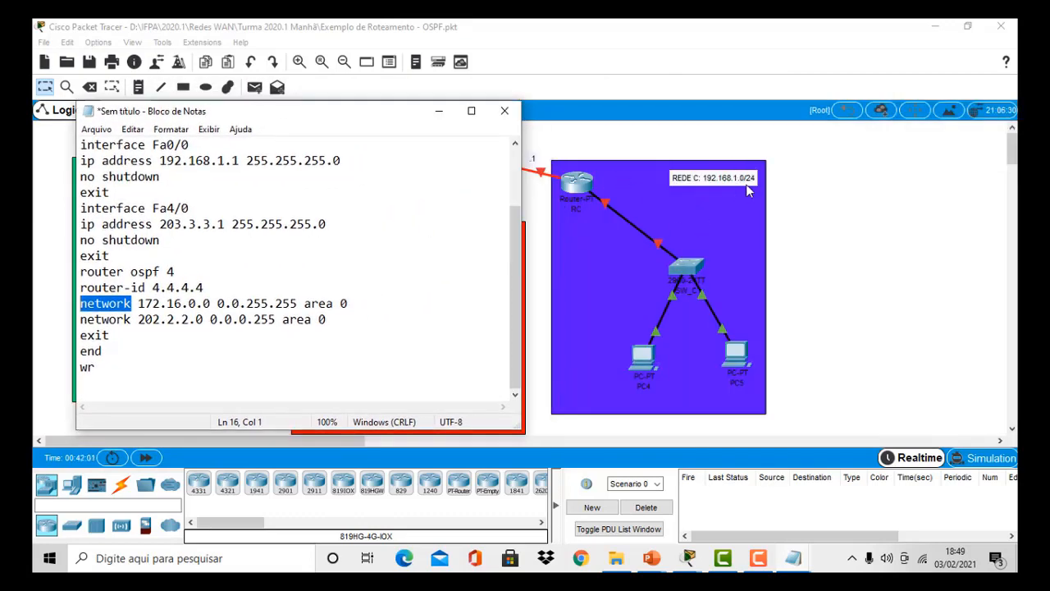
{"action": "left_click_drag", "start_coordinate": [145, 304], "coordinate": [162, 303]}
{"action": "type", "text": "92"}
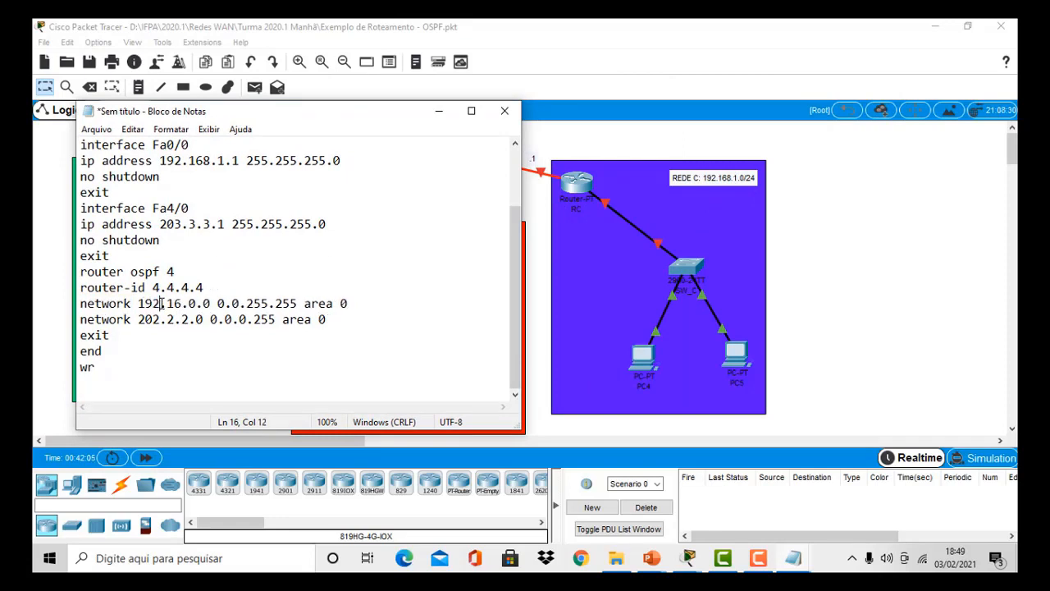
{"action": "key", "text": "Right"}
{"action": "key", "text": "Right"}
{"action": "type", "text": "8"}
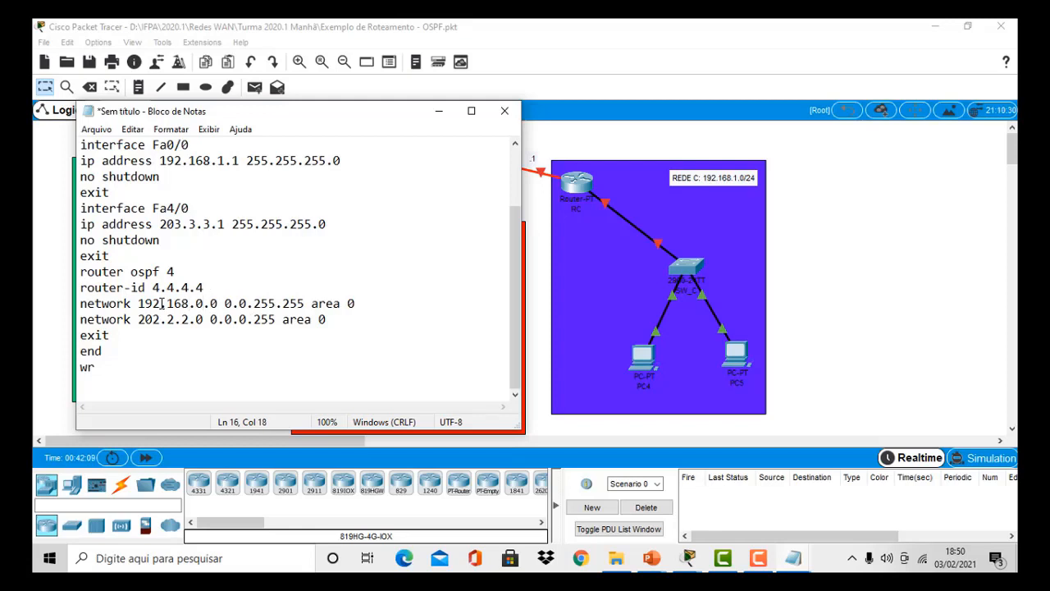
{"action": "key", "text": "BackSpace"}
{"action": "type", "text": "1"}
{"action": "key", "text": "Right"}
{"action": "key", "text": "Right"}
{"action": "key", "text": "Right"}
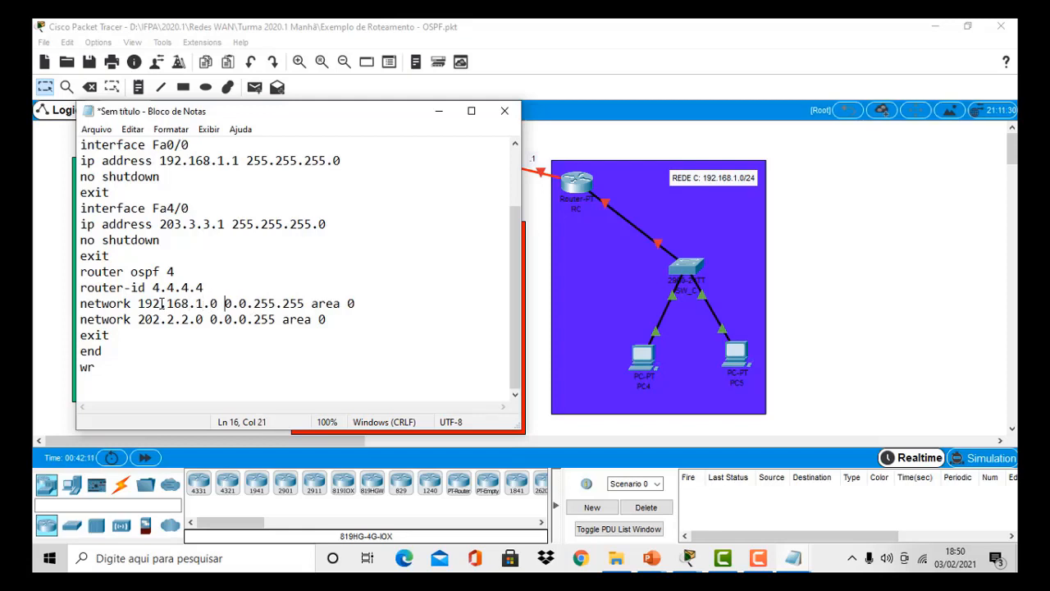
Set the wildcard mask in the first OSPF network statement of the script to 0.0.0.255.
{"action": "key", "text": "Delete"}
{"action": "key", "text": "Delete"}
{"action": "key", "text": "Delete"}
{"action": "key", "text": "Delete"}
{"action": "key", "text": "Delete"}
{"action": "key", "text": "Delete"}
{"action": "key", "text": "Delete"}
{"action": "key", "text": "Delete"}
{"action": "key", "text": "Delete"}
{"action": "key", "text": "Delete"}
{"action": "key", "text": "Delete"}
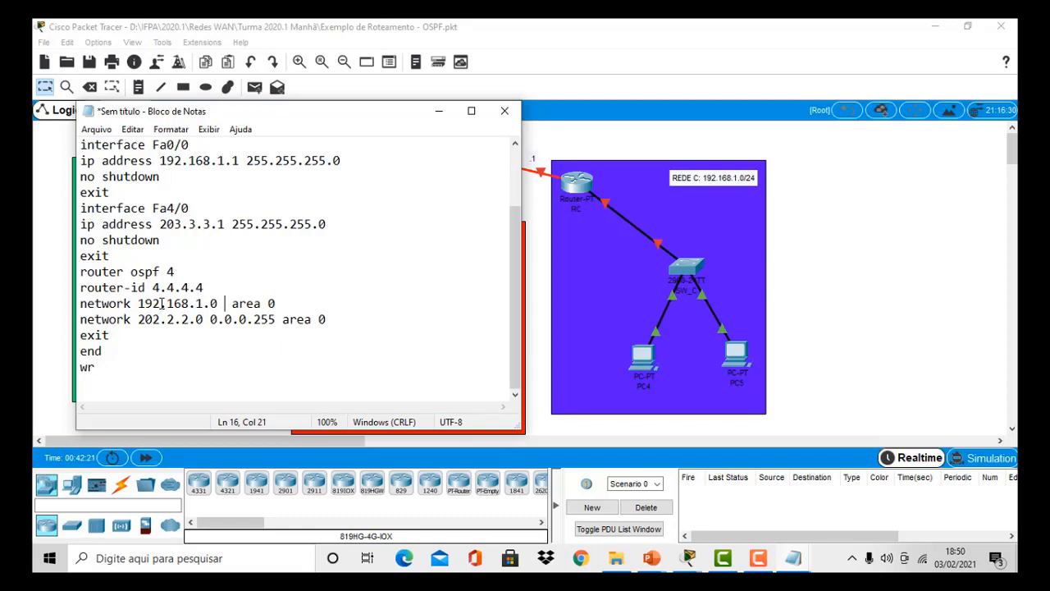
{"action": "type", "text": "0.0.0.255"}
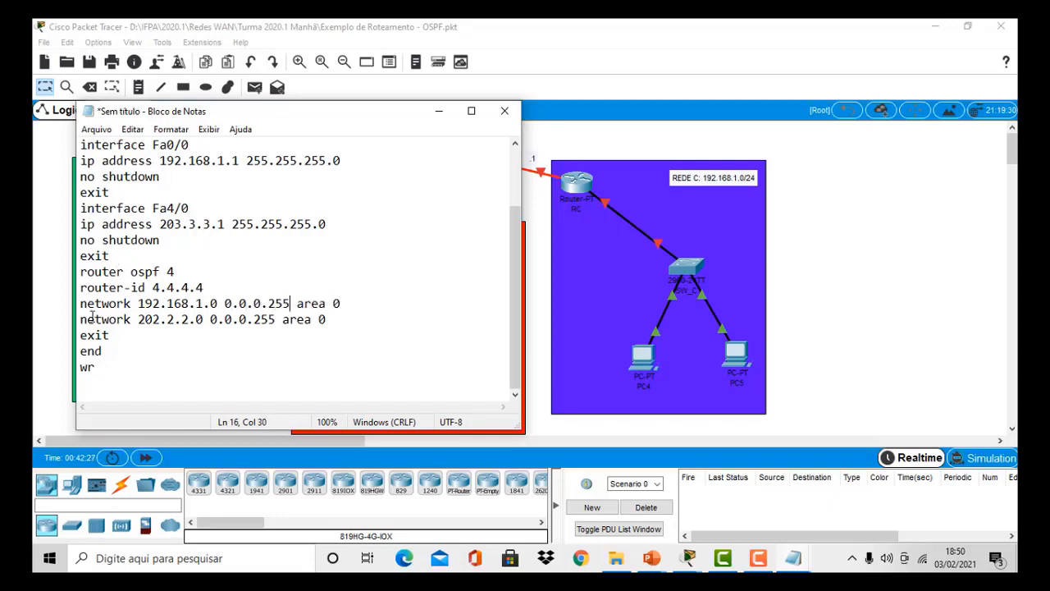
{"action": "left_click", "coordinate": [224, 303]}
{"action": "left_click_drag", "start_coordinate": [224, 303], "coordinate": [289, 303]}
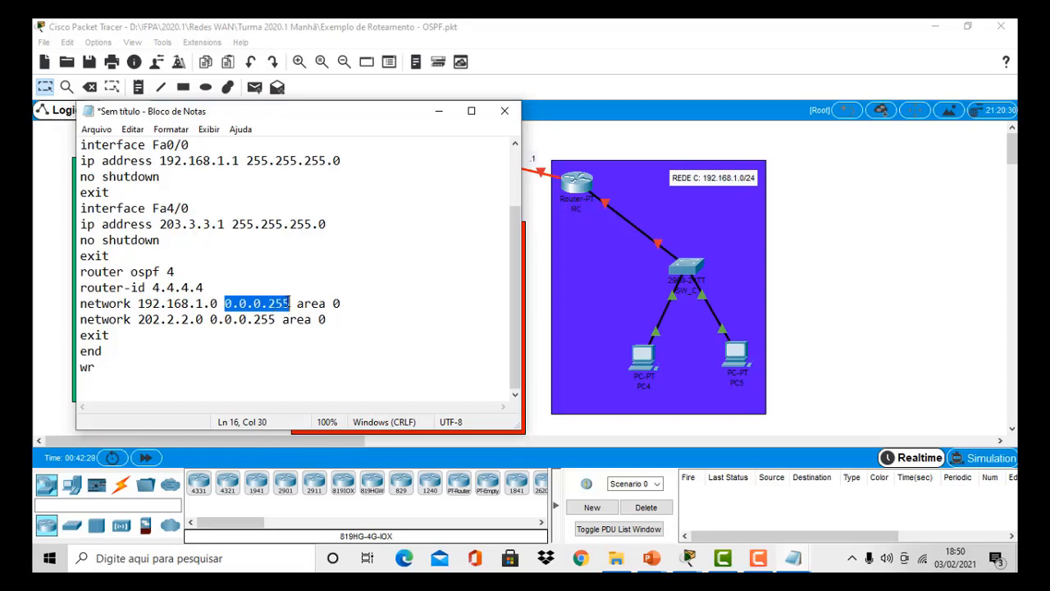
Insert the subnet mask 255.255.255.0 before the wildcard mask in the 192.168.1.0 network statement for comparison.
{"action": "left_click", "coordinate": [226, 304]}
{"action": "type", "text": "255.255"}
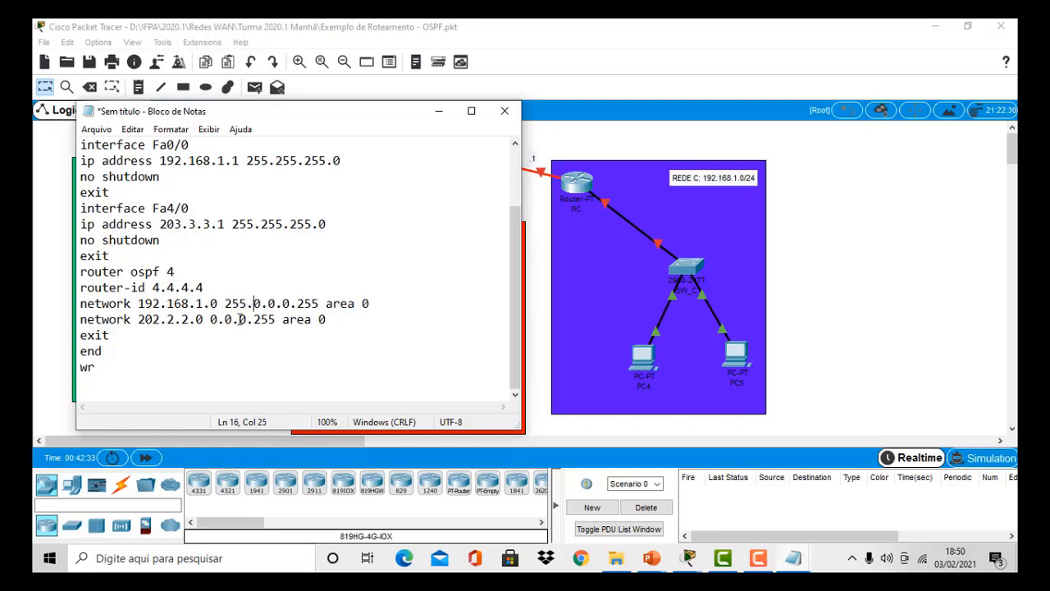
{"action": "type", "text": ".255.0"}
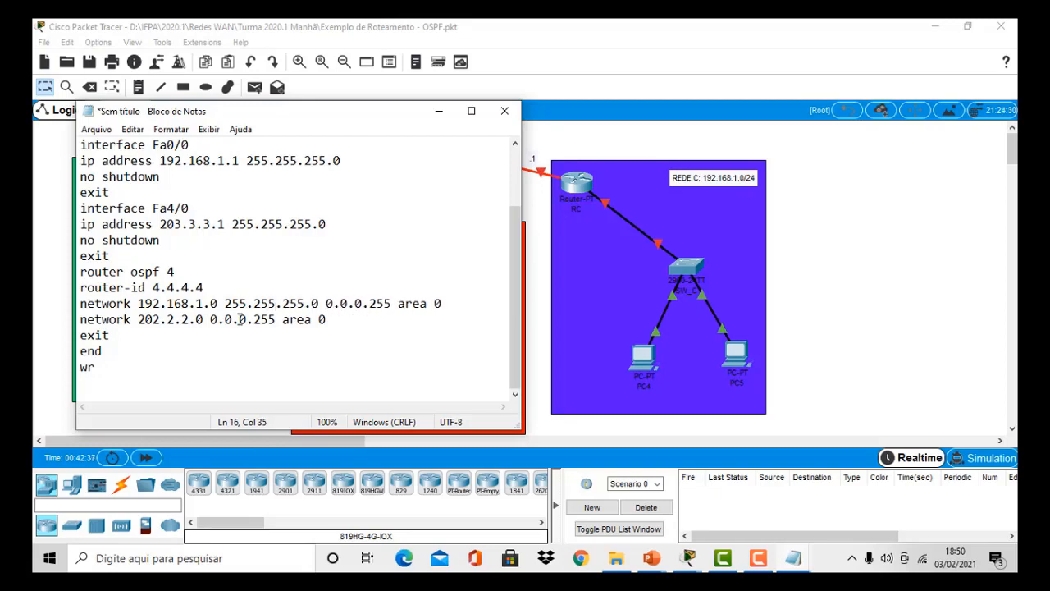
Compare the octets of the subnet mask and the wildcard mask in the first network statement by highlighting them.
{"action": "left_click_drag", "start_coordinate": [326, 303], "coordinate": [393, 300]}
{"action": "left_click_drag", "start_coordinate": [224, 303], "coordinate": [320, 300]}
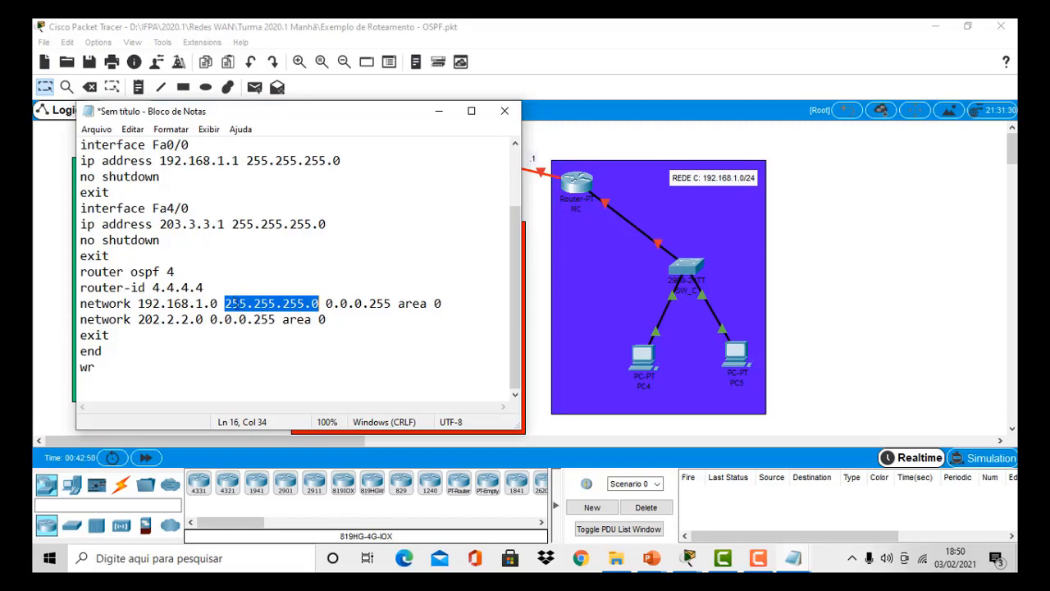
{"action": "left_click_drag", "start_coordinate": [320, 304], "coordinate": [334, 304]}
{"action": "left_click_drag", "start_coordinate": [261, 304], "coordinate": [347, 303]}
{"action": "left_click_drag", "start_coordinate": [282, 303], "coordinate": [306, 304]}
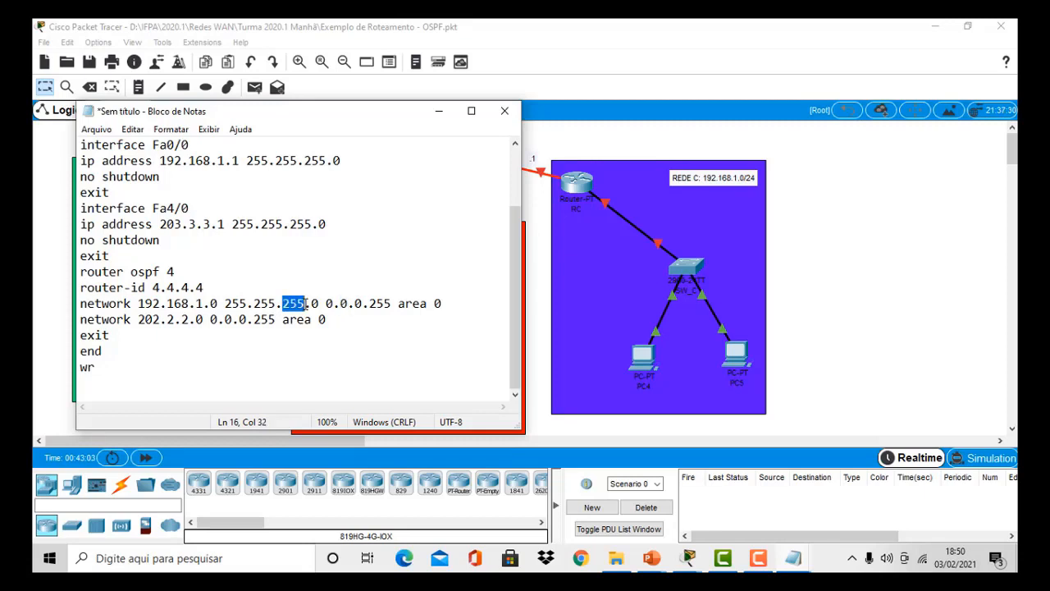
{"action": "left_click", "coordinate": [358, 307]}
{"action": "left_click_drag", "start_coordinate": [357, 307], "coordinate": [369, 317]}
{"action": "left_click", "coordinate": [366, 302]}
{"action": "left_click", "coordinate": [312, 303]}
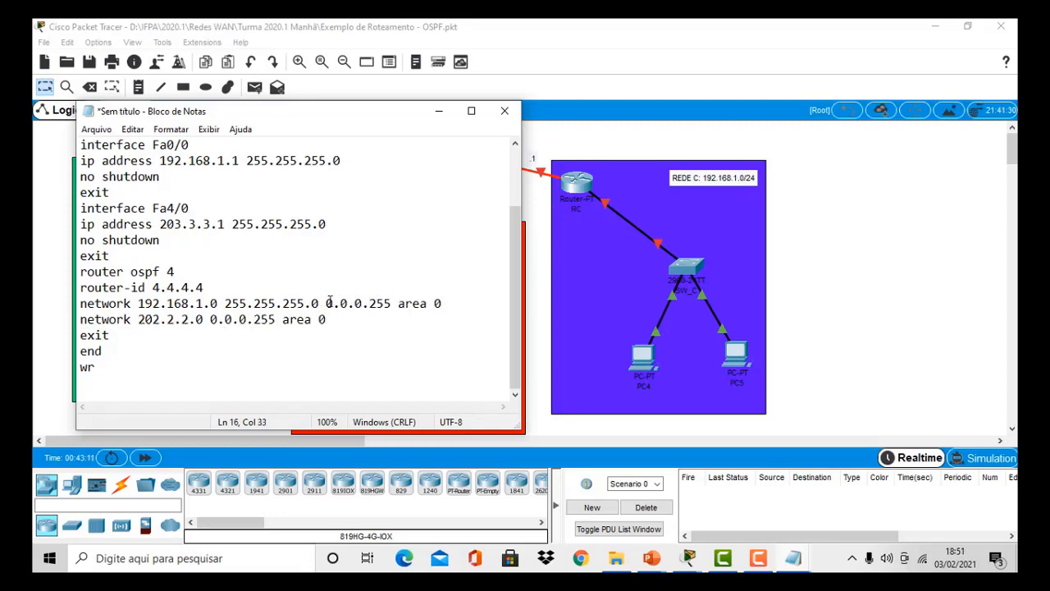
Remove the inserted 255.255.255.0 from the first network statement, keeping only the wildcard mask 0.0.0.255.
{"action": "left_click_drag", "start_coordinate": [327, 302], "coordinate": [392, 299]}
{"action": "left_click", "coordinate": [318, 304]}
{"action": "key", "text": "BackSpace"}
{"action": "key", "text": "BackSpace"}
{"action": "key", "text": "BackSpace"}
{"action": "key", "text": "BackSpace"}
{"action": "key", "text": "BackSpace"}
{"action": "key", "text": "BackSpace"}
{"action": "key", "text": "BackSpace"}
{"action": "key", "text": "BackSpace"}
{"action": "key", "text": "BackSpace"}
{"action": "key", "text": "BackSpace"}
{"action": "key", "text": "BackSpace"}
{"action": "key", "text": "BackSpace"}
{"action": "key", "text": "BackSpace"}
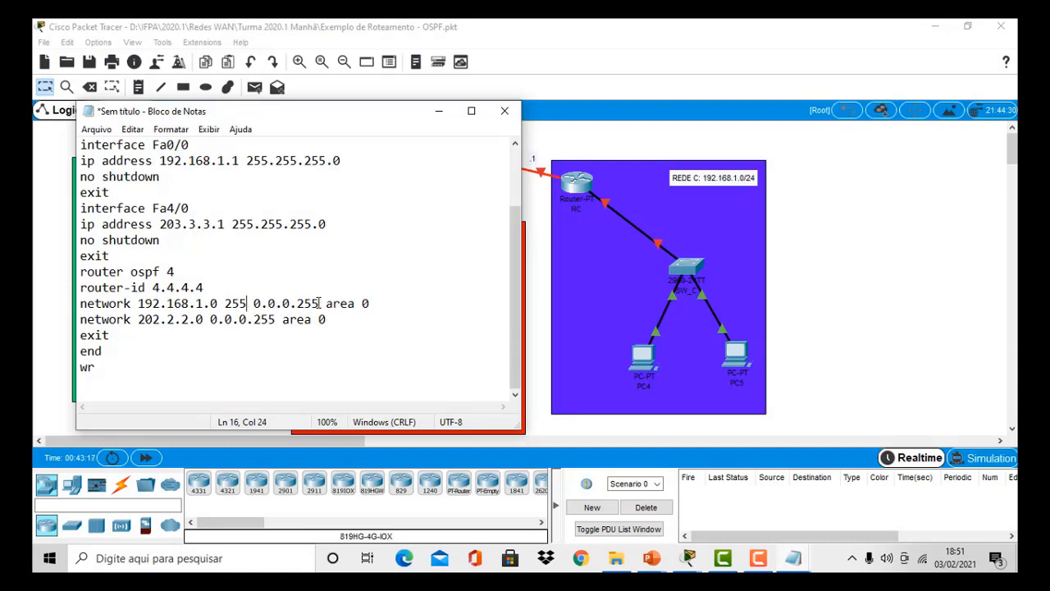
{"action": "key", "text": "Delete"}
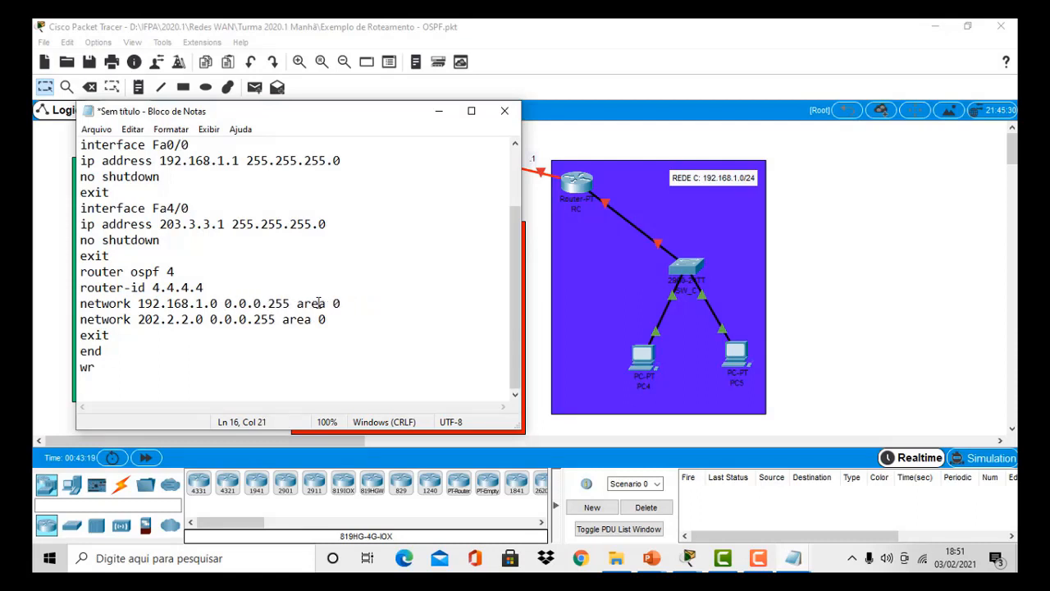
Uncover the 203.3.3.0/24 link in the topology and change the second OSPF network statement's address to 203.3.3.0.
{"action": "left_click_drag", "start_coordinate": [296, 304], "coordinate": [344, 303]}
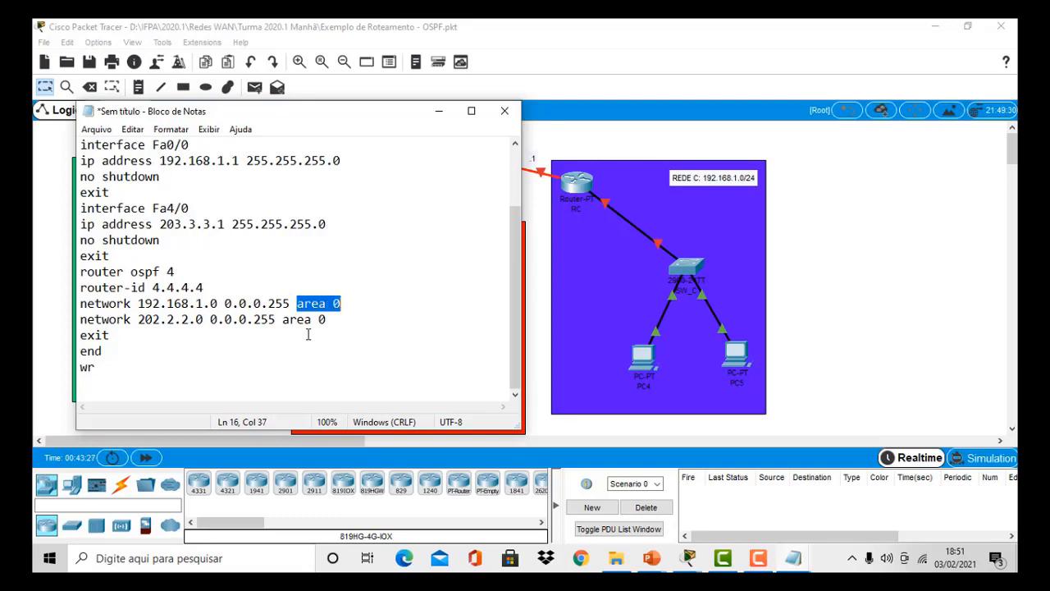
{"action": "left_click_drag", "start_coordinate": [206, 114], "coordinate": [713, 96]}
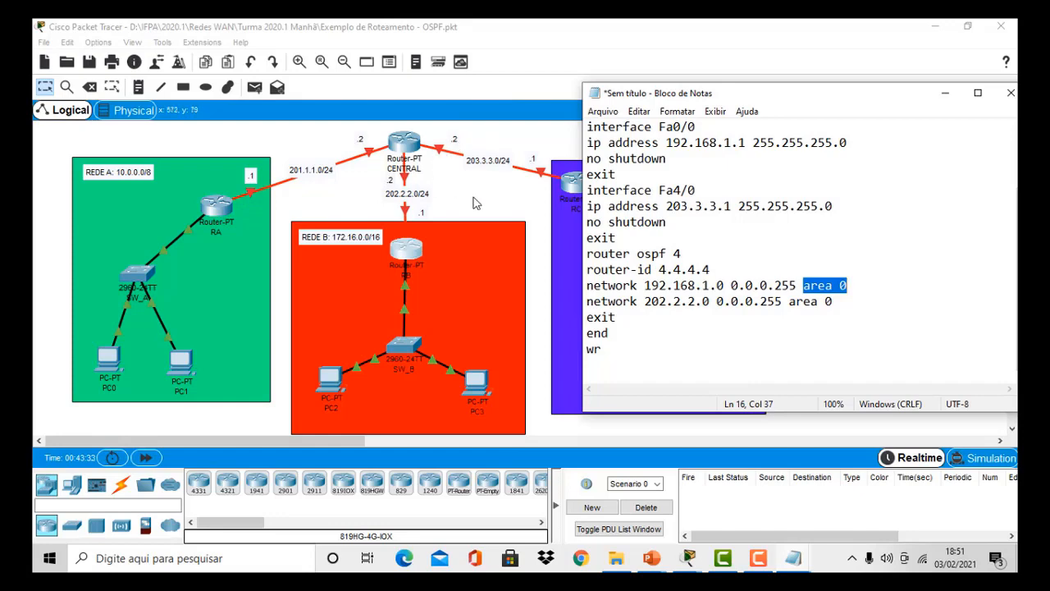
{"action": "left_click", "coordinate": [668, 301]}
{"action": "key", "text": "BackSpace"}
{"action": "type", "text": "3"}
{"action": "key", "text": "Right"}
{"action": "key", "text": "Right"}
{"action": "key", "text": "BackSpace"}
{"action": "type", "text": "3"}
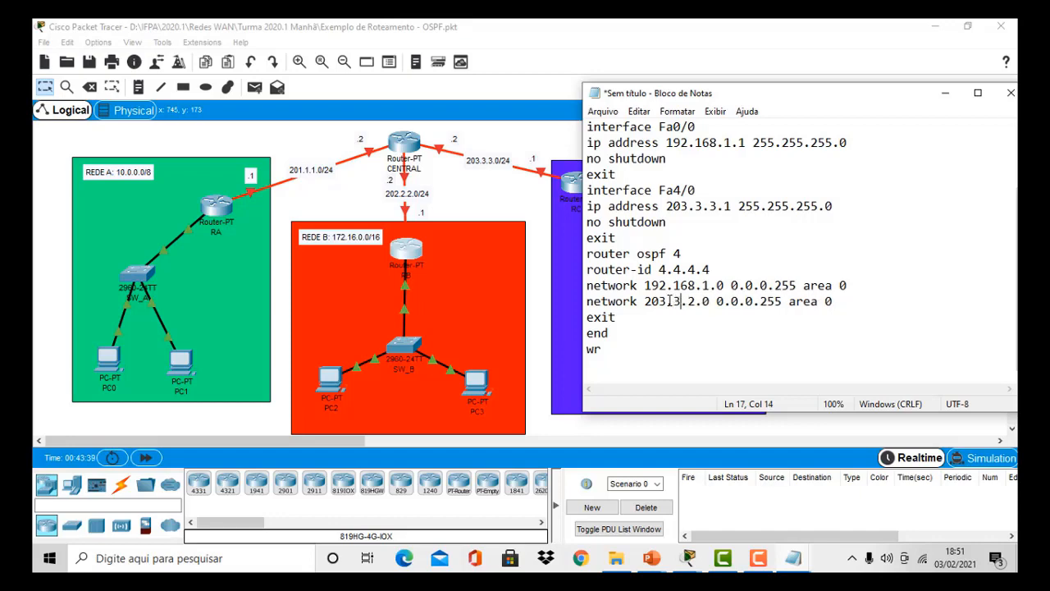
{"action": "key", "text": "Right"}
{"action": "key", "text": "Right"}
{"action": "key", "text": "BackSpace"}
{"action": "type", "text": "3"}
Review the wildcard masks, the second statement's area and the 'end' line by highlighting them in the script.
{"action": "left_click_drag", "start_coordinate": [716, 301], "coordinate": [784, 306]}
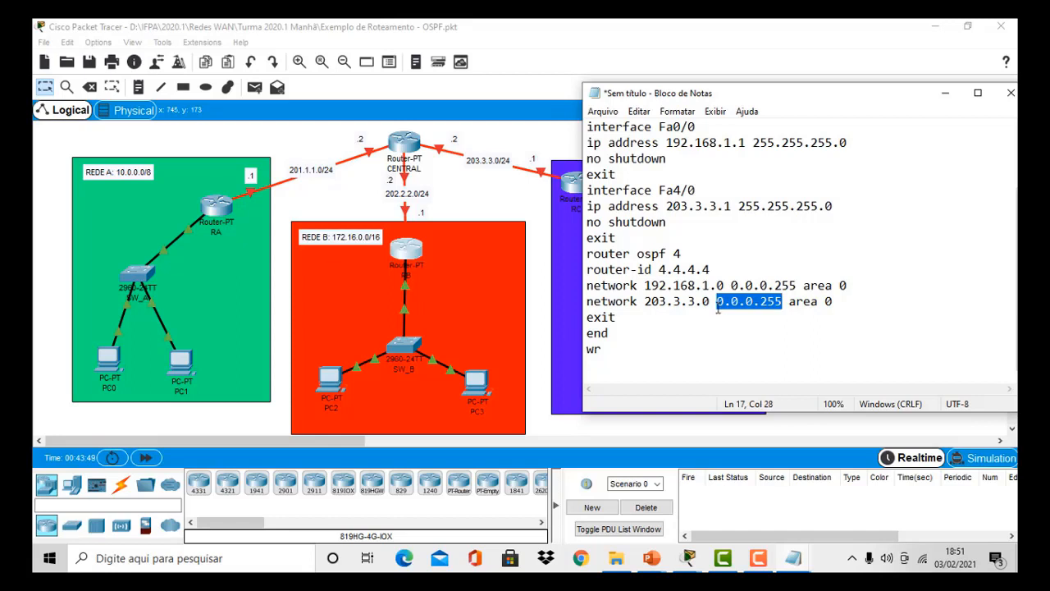
{"action": "left_click_drag", "start_coordinate": [796, 284], "coordinate": [723, 284]}
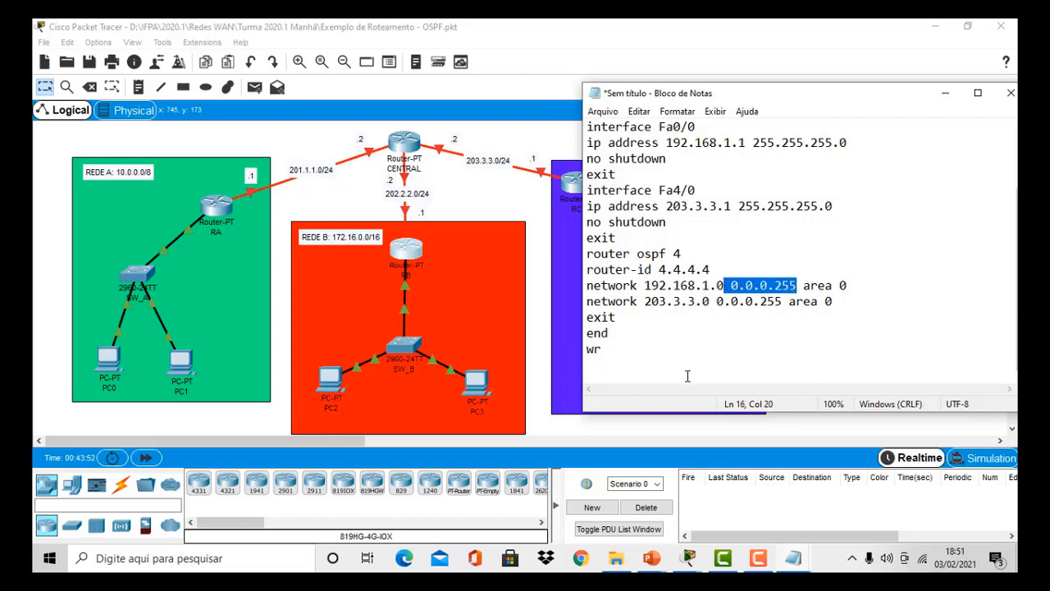
{"action": "left_click_drag", "start_coordinate": [790, 302], "coordinate": [827, 303]}
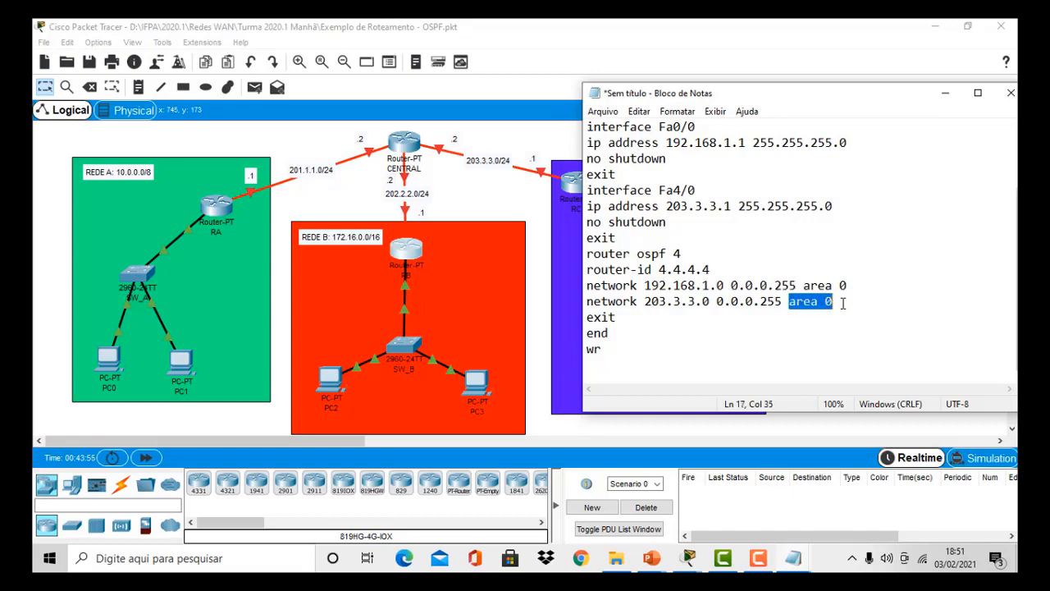
{"action": "left_click_drag", "start_coordinate": [615, 332], "coordinate": [587, 335]}
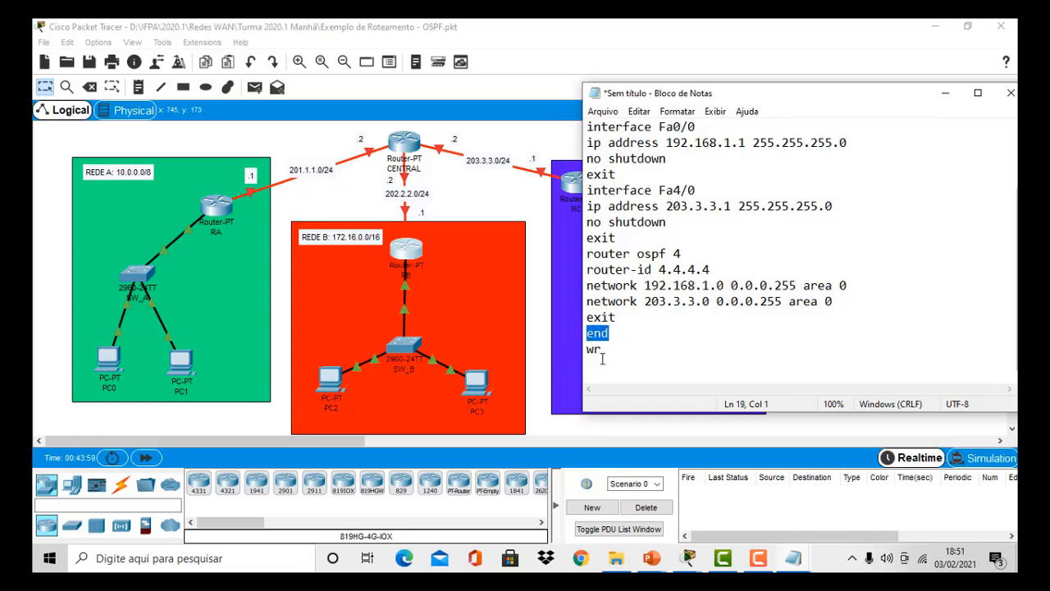
Save the script in the Redes WAN folder as 'Roteador C - OSPF'.
{"action": "left_click", "coordinate": [605, 349]}
{"action": "key", "text": "ctrl+s"}
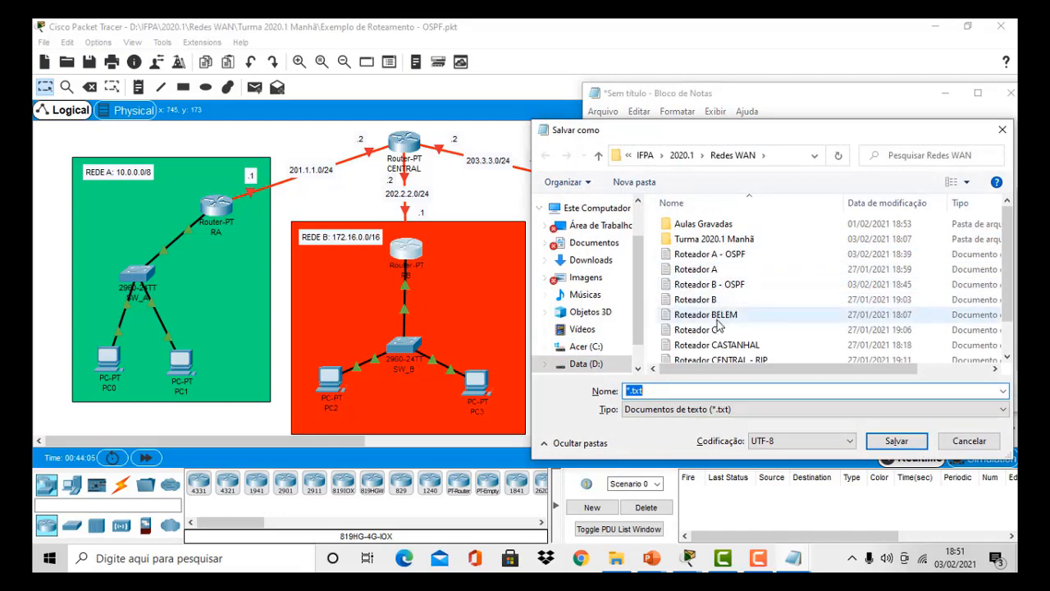
{"action": "left_click", "coordinate": [716, 328]}
{"action": "left_click", "coordinate": [687, 391]}
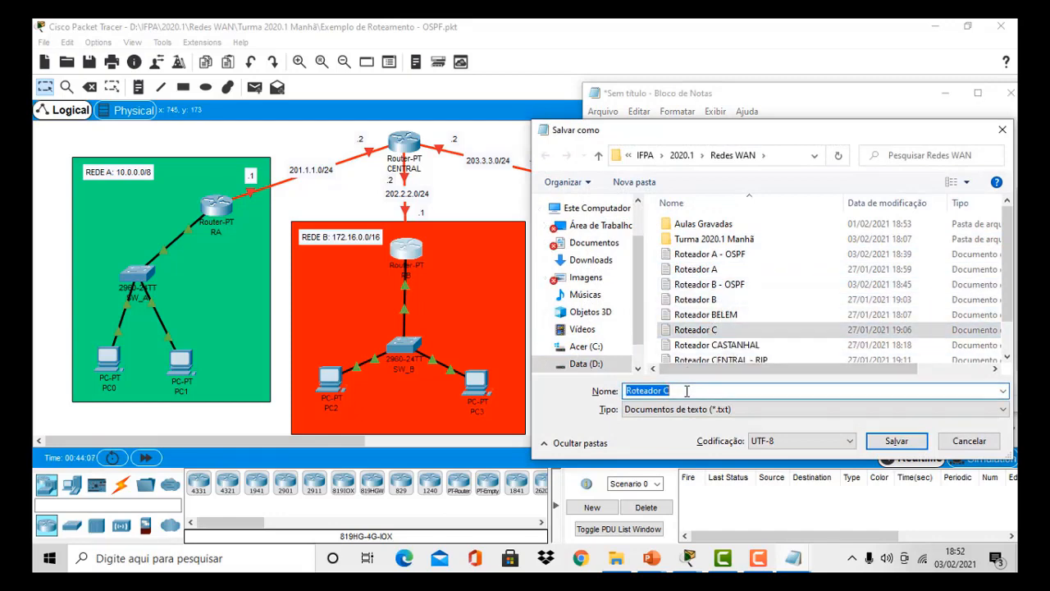
{"action": "type", "text": "-"}
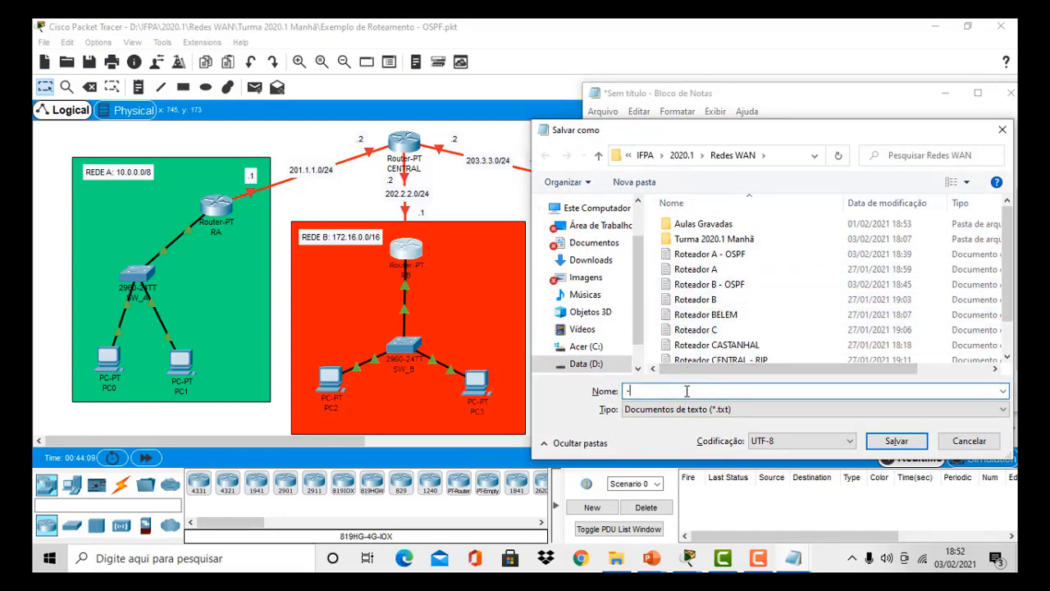
{"action": "key", "text": "ctrl+z"}
{"action": "key", "text": "Right"}
{"action": "type", "text": "- O"}
{"action": "left_click", "coordinate": [896, 441]}
Copy the script's commands from 'enable' to 'wr', run them in router RC's command line, and minimize the router window.
{"action": "left_click_drag", "start_coordinate": [673, 350], "coordinate": [579, 154]}
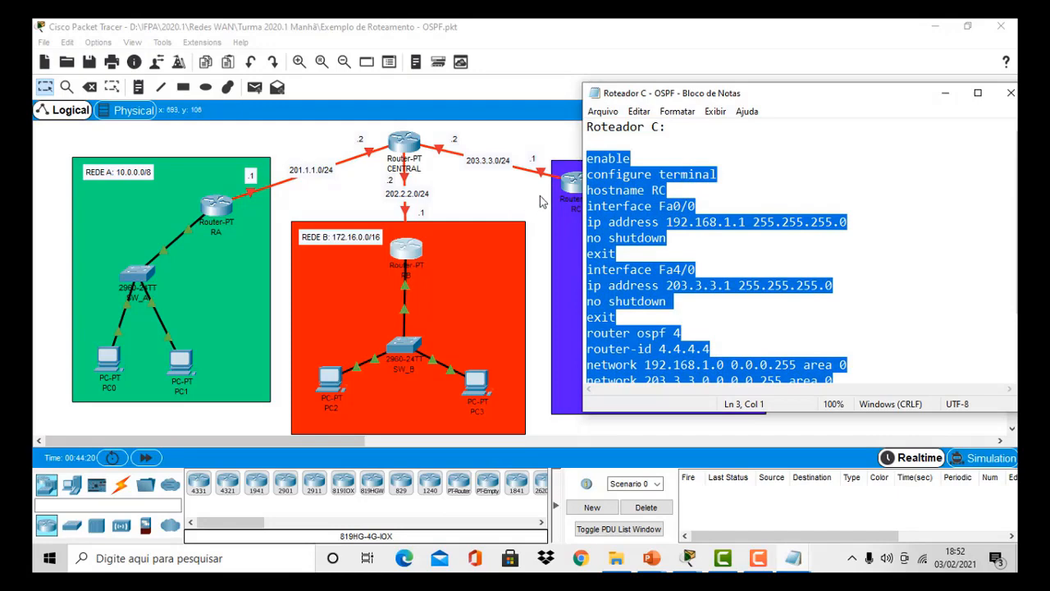
{"action": "left_click", "coordinate": [577, 193]}
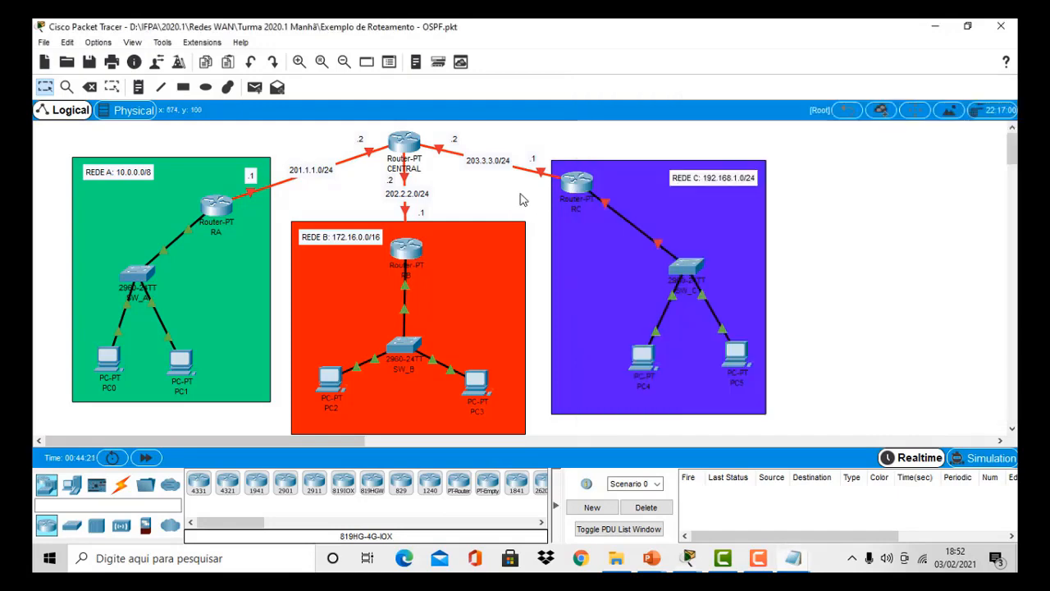
{"action": "left_click", "coordinate": [577, 189]}
{"action": "left_click", "coordinate": [437, 116]}
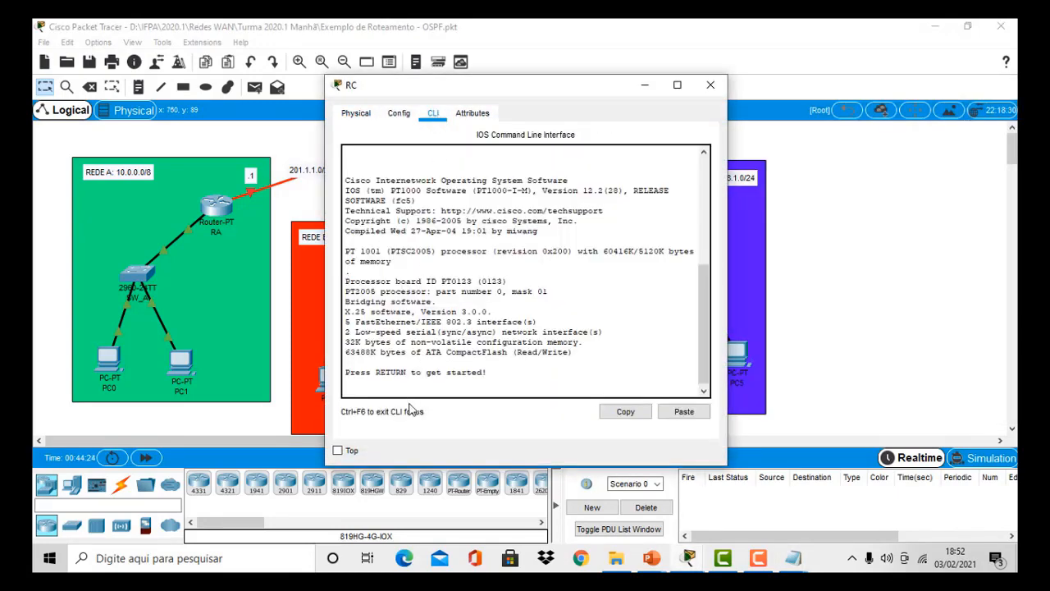
{"action": "key", "text": "Return"}
{"action": "key", "text": "Return"}
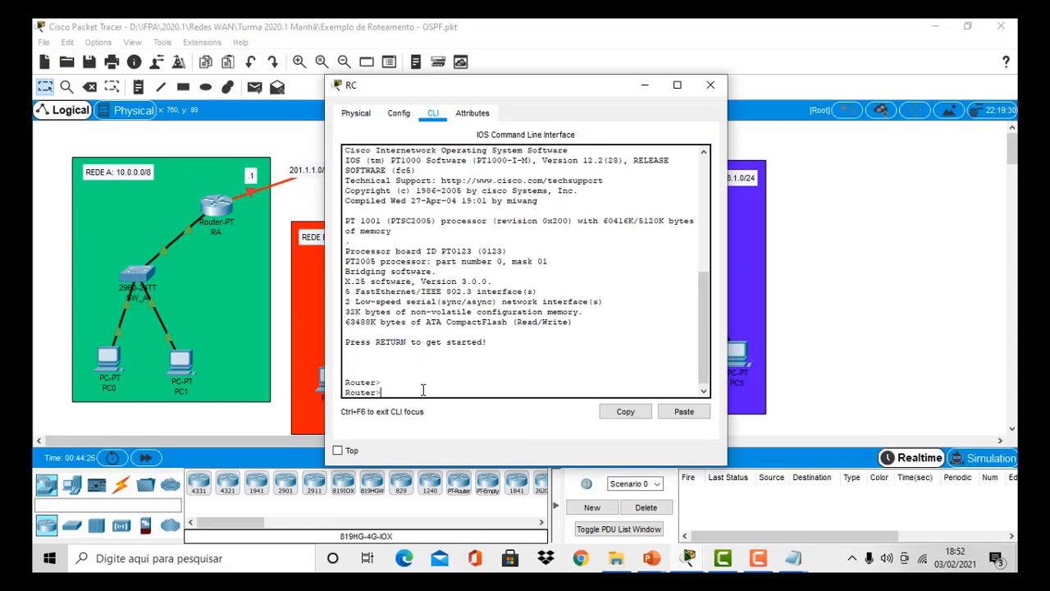
{"action": "right_click", "coordinate": [424, 389]}
{"action": "left_click", "coordinate": [455, 416]}
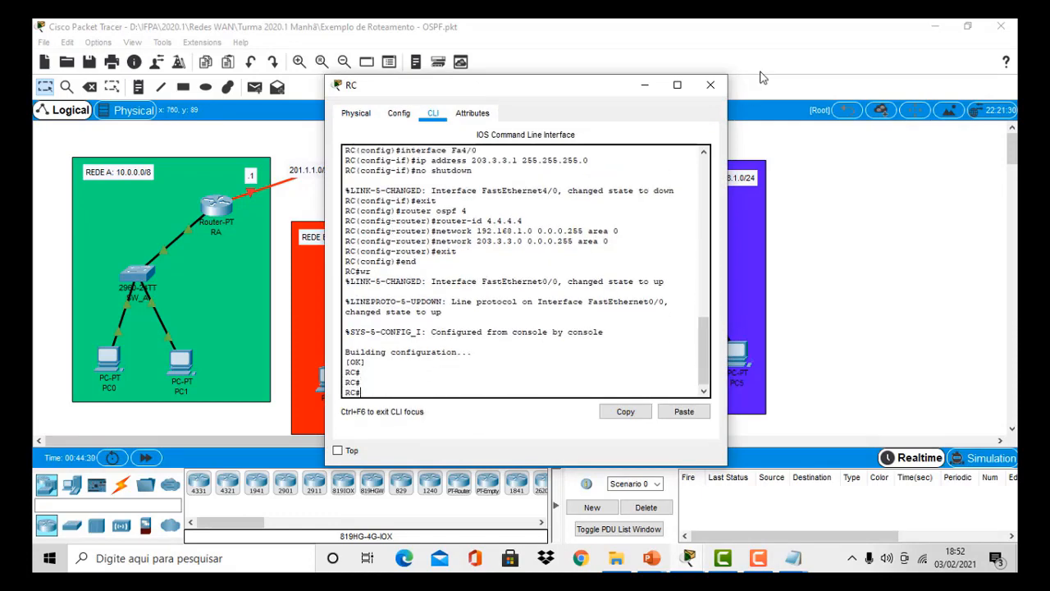
{"action": "left_click", "coordinate": [647, 86]}
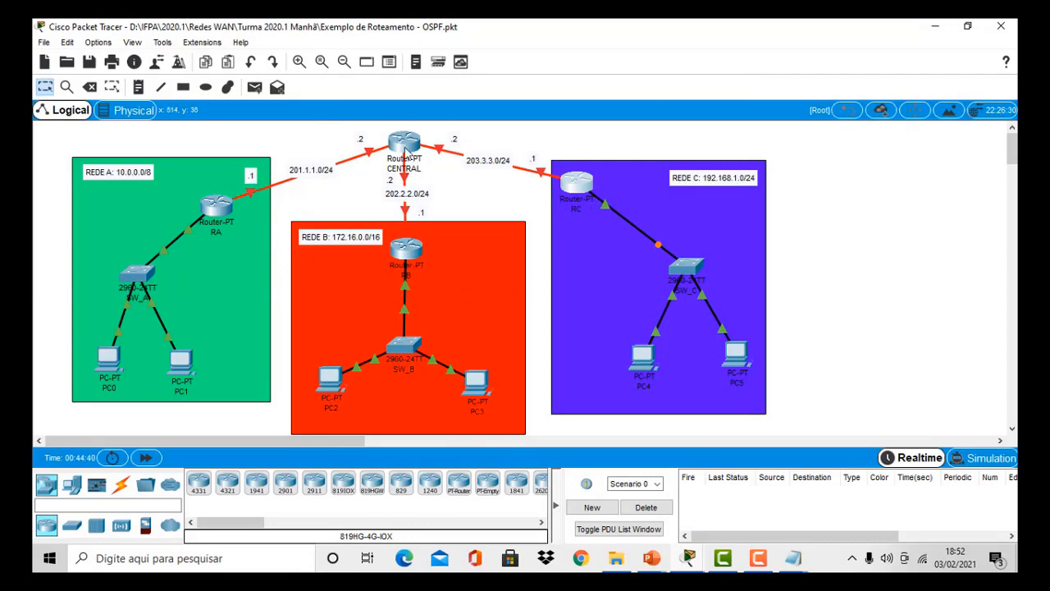
Open a new blank Notepad document for the CENTRAL router's script.
{"action": "mouse_move", "coordinate": [405, 153]}
{"action": "left_click", "coordinate": [209, 558]}
{"action": "type", "text": "nop"}
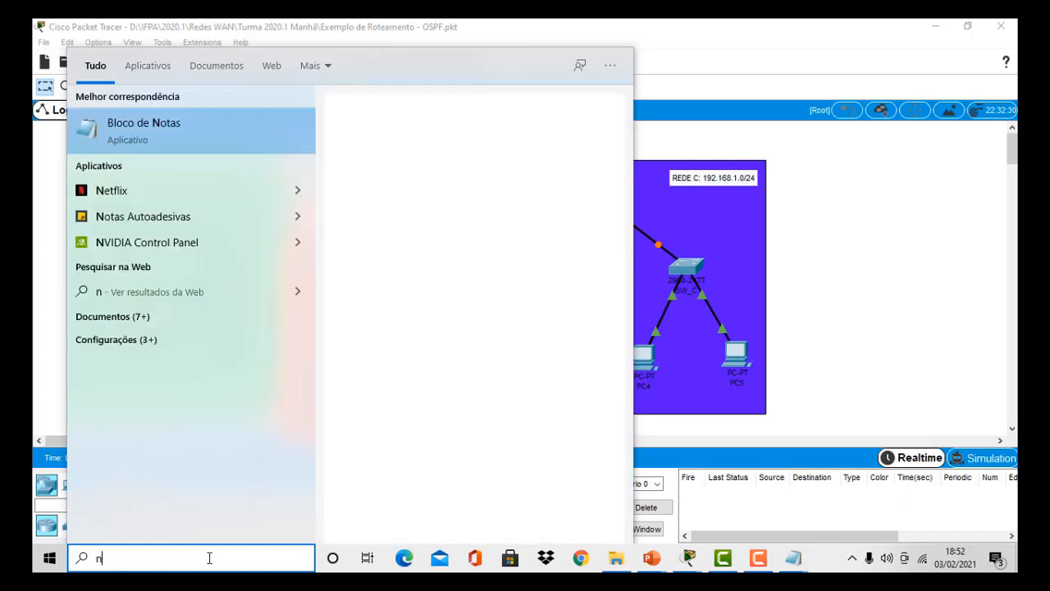
{"action": "key", "text": "Return"}
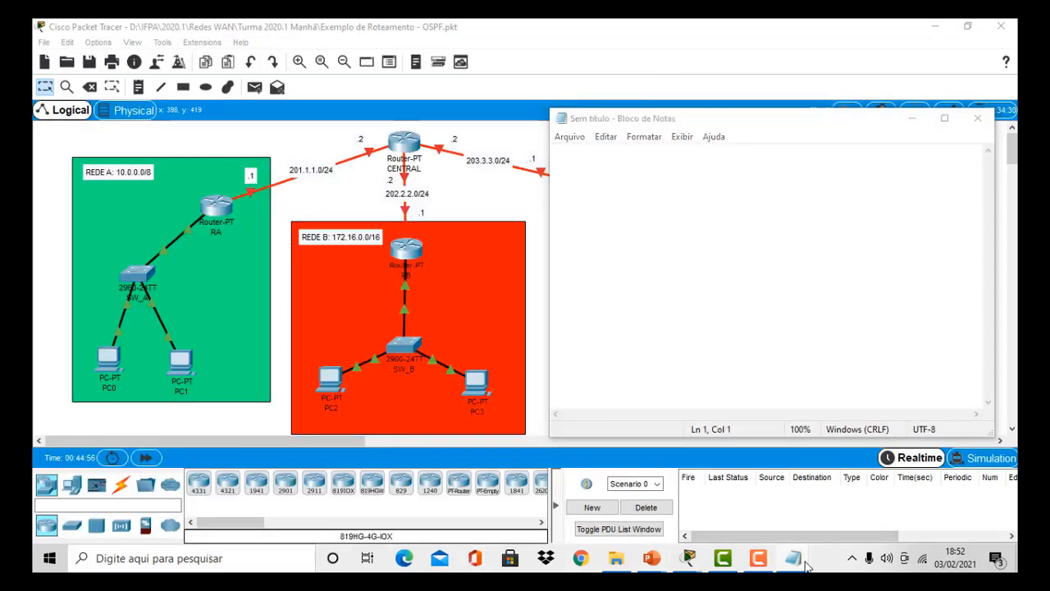
Copy the whole 'Roteador C - OSPF' script into the blank document and minimize the original.
{"action": "mouse_move", "coordinate": [800, 562]}
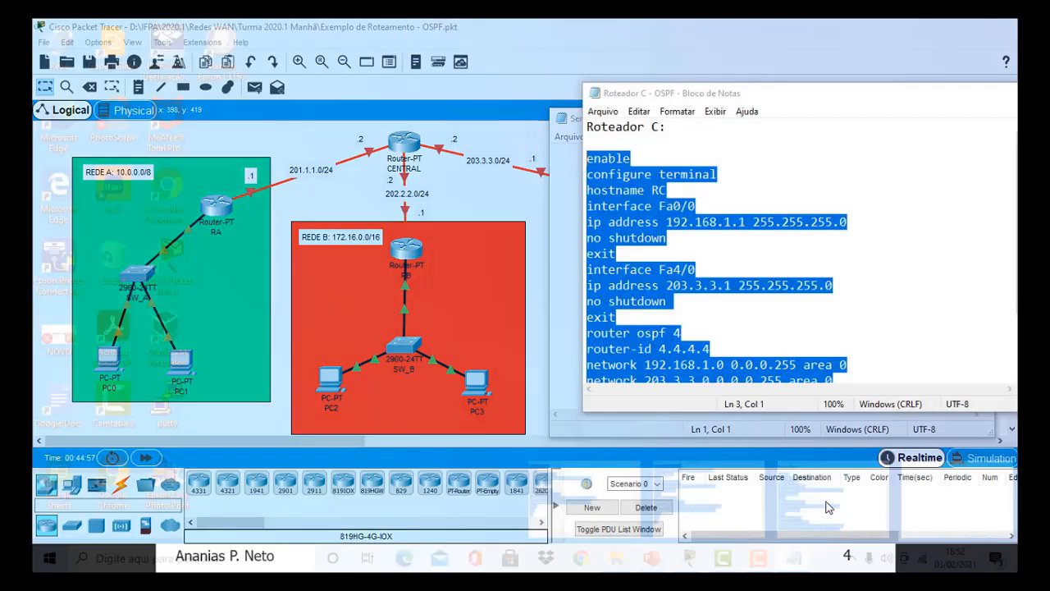
{"action": "left_click", "coordinate": [827, 507]}
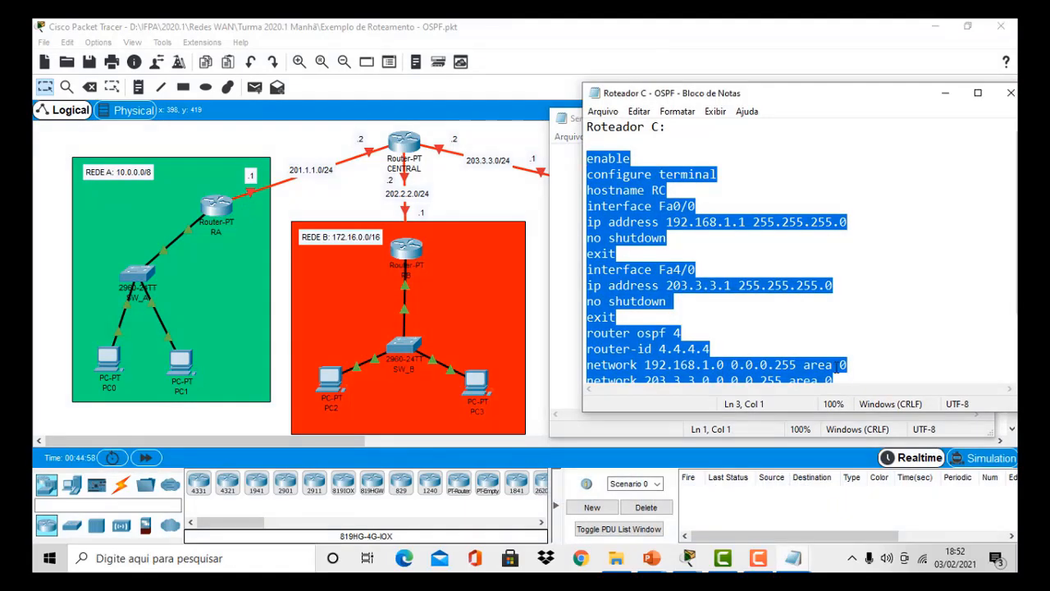
{"action": "left_click", "coordinate": [875, 361]}
{"action": "left_click_drag", "start_coordinate": [587, 126], "coordinate": [818, 363]}
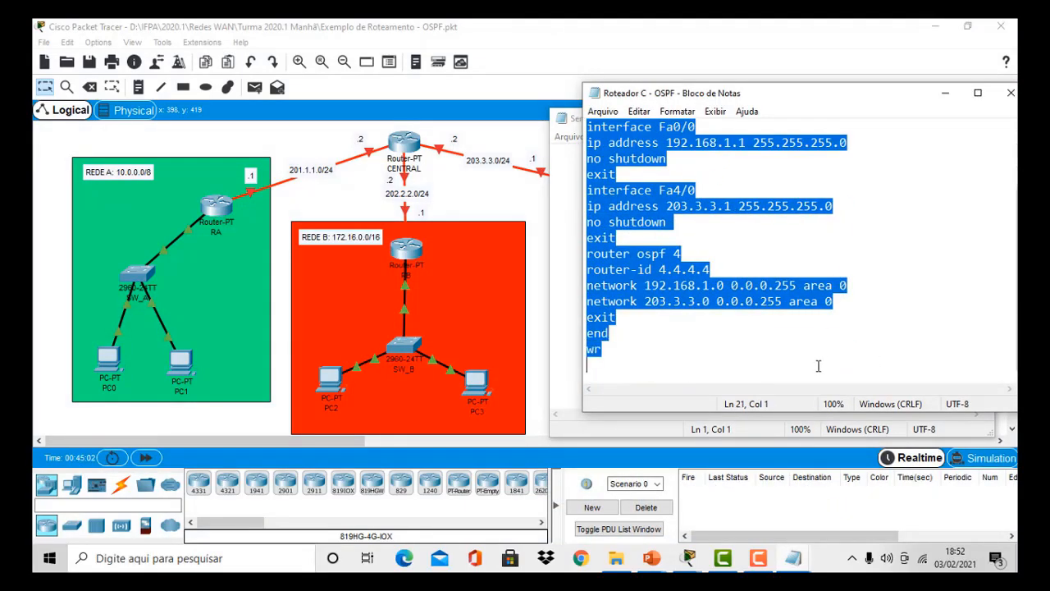
{"action": "left_click", "coordinate": [563, 189]}
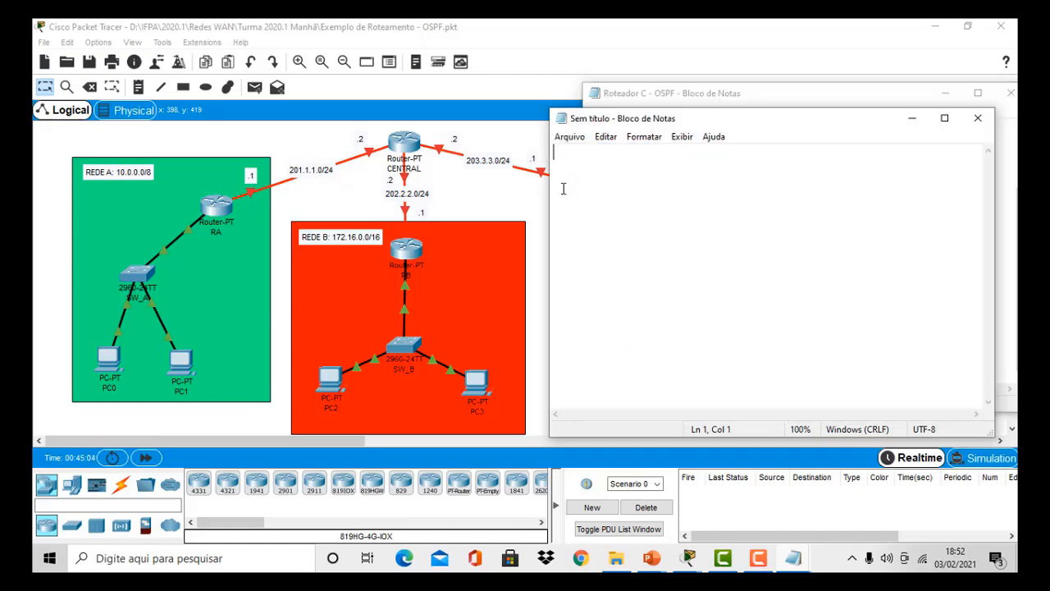
{"action": "key", "text": "ctrl+v"}
{"action": "left_click", "coordinate": [945, 94]}
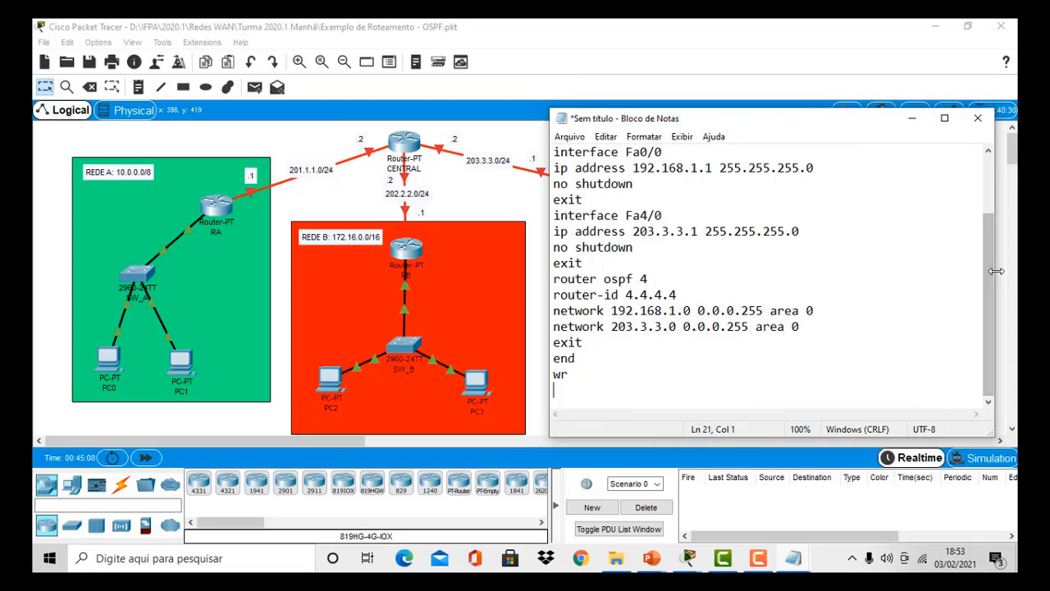
Change the script's heading to 'Roteador CENTRAL:' and set the hostname to CENTRAL.
{"action": "left_click_drag", "start_coordinate": [990, 269], "coordinate": [985, 185]}
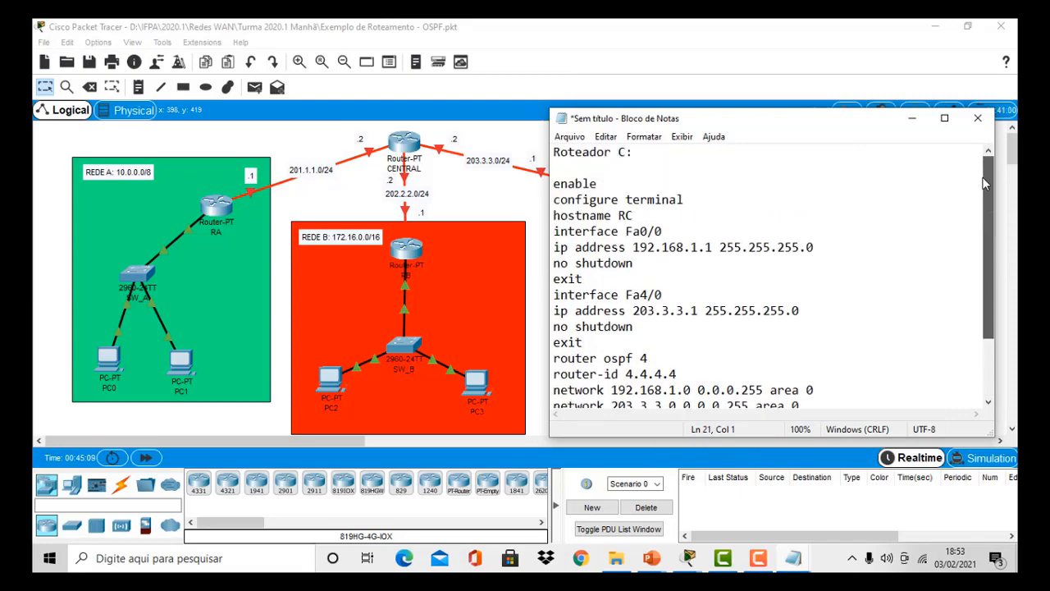
{"action": "left_click", "coordinate": [631, 154]}
{"action": "type", "text": "ENTRA"}
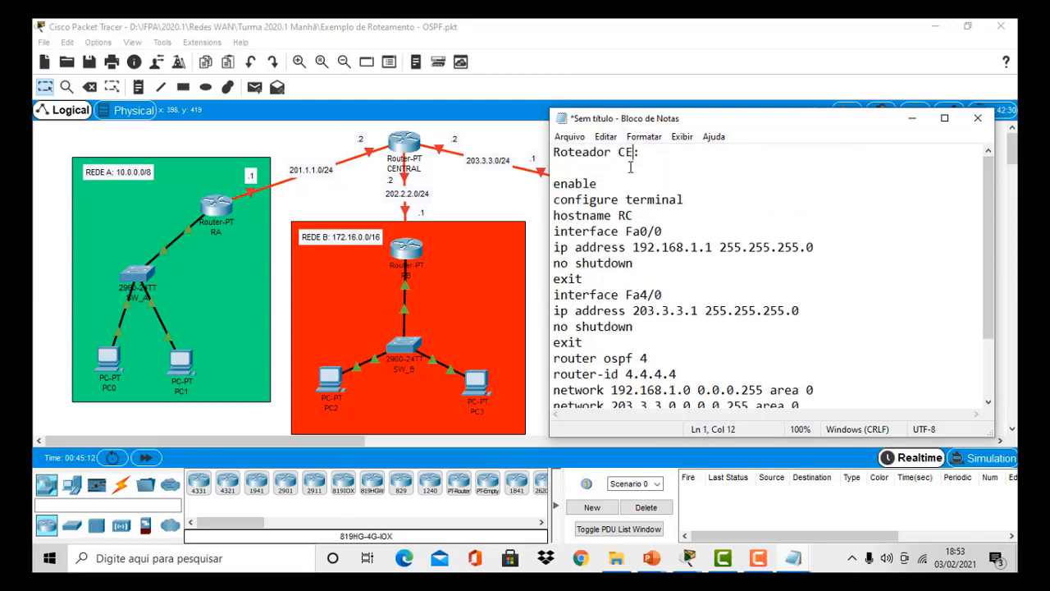
{"action": "type", "text": "L"}
{"action": "key", "text": "BackSpace"}
{"action": "key", "text": "BackSpace"}
{"action": "type", "text": "CENTRAL"}
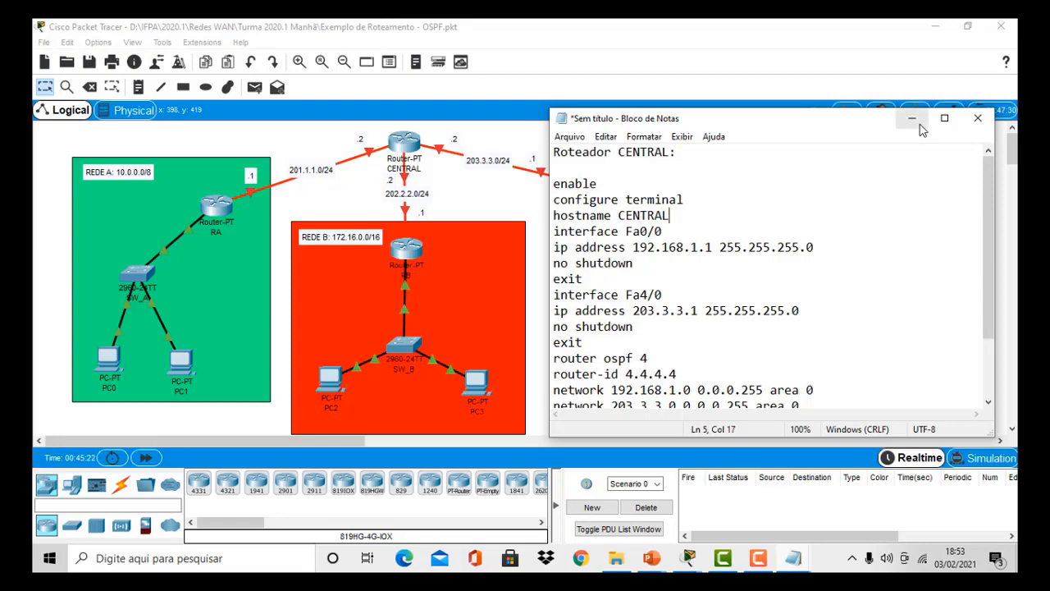
Check the port names on the CENTRAL router's links in the topology and set the script's first interface to Fa4/0.
{"action": "left_click", "coordinate": [912, 119]}
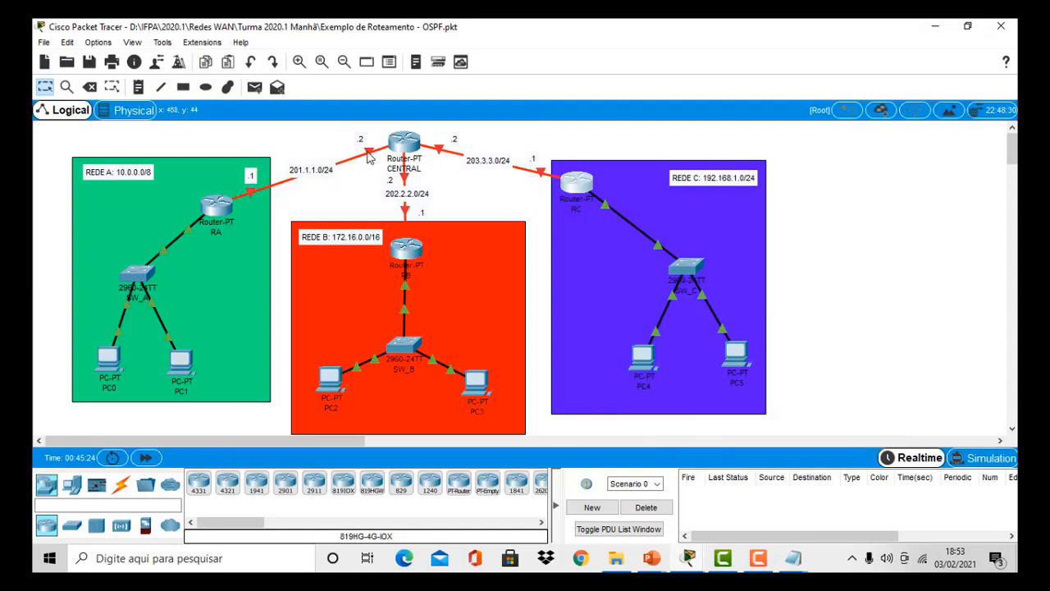
{"action": "mouse_move", "coordinate": [369, 158]}
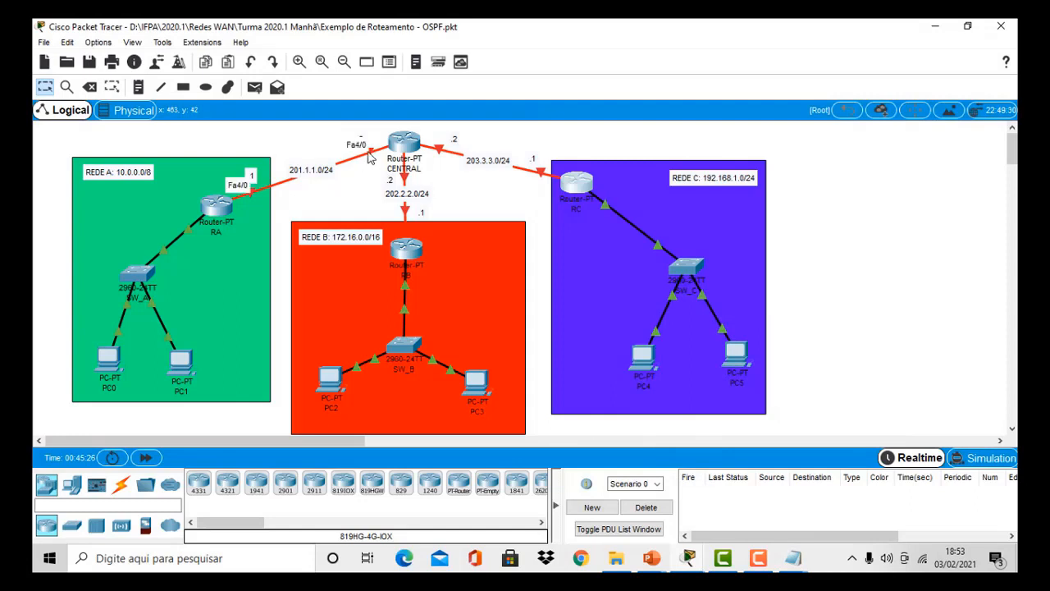
{"action": "mouse_move", "coordinate": [407, 182]}
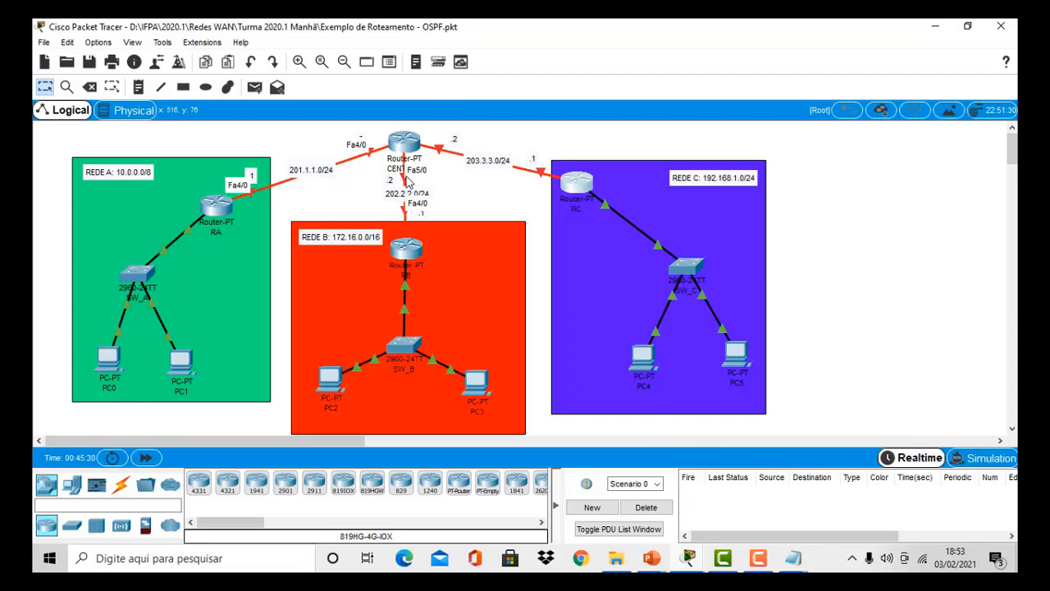
{"action": "mouse_move", "coordinate": [444, 154]}
{"action": "mouse_move", "coordinate": [794, 567]}
{"action": "left_click", "coordinate": [940, 488]}
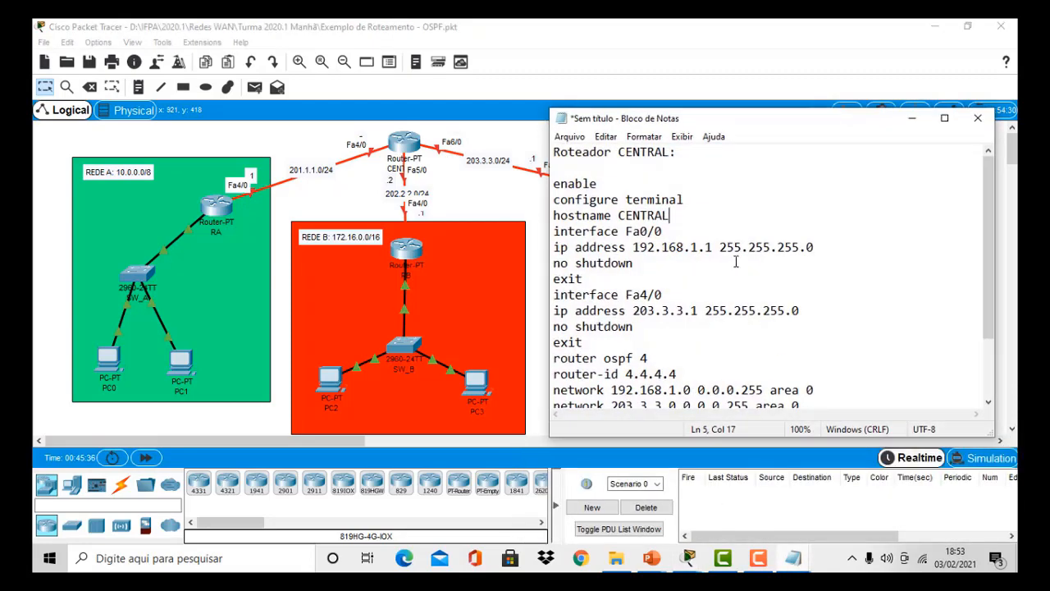
{"action": "left_click", "coordinate": [649, 231]}
{"action": "key", "text": "BackSpace"}
{"action": "type", "text": "4"}
Set the script's second interface to Fa5/0.
{"action": "key", "text": "Down"}
{"action": "key", "text": "Down"}
{"action": "key", "text": "Down"}
{"action": "key", "text": "Down"}
{"action": "key", "text": "Right"}
{"action": "key", "text": "Right"}
{"action": "key", "text": "Right"}
{"action": "key", "text": "Right"}
{"action": "key", "text": "Right"}
{"action": "key", "text": "Right"}
{"action": "key", "text": "BackSpace"}
{"action": "type", "text": "5"}
{"action": "key", "text": "Down"}
{"action": "key", "text": "Down"}
Duplicate the four-line Fa5/0 interface block directly below itself and change the copy's interface to Fa6/0.
{"action": "left_click_drag", "start_coordinate": [603, 342], "coordinate": [547, 302]}
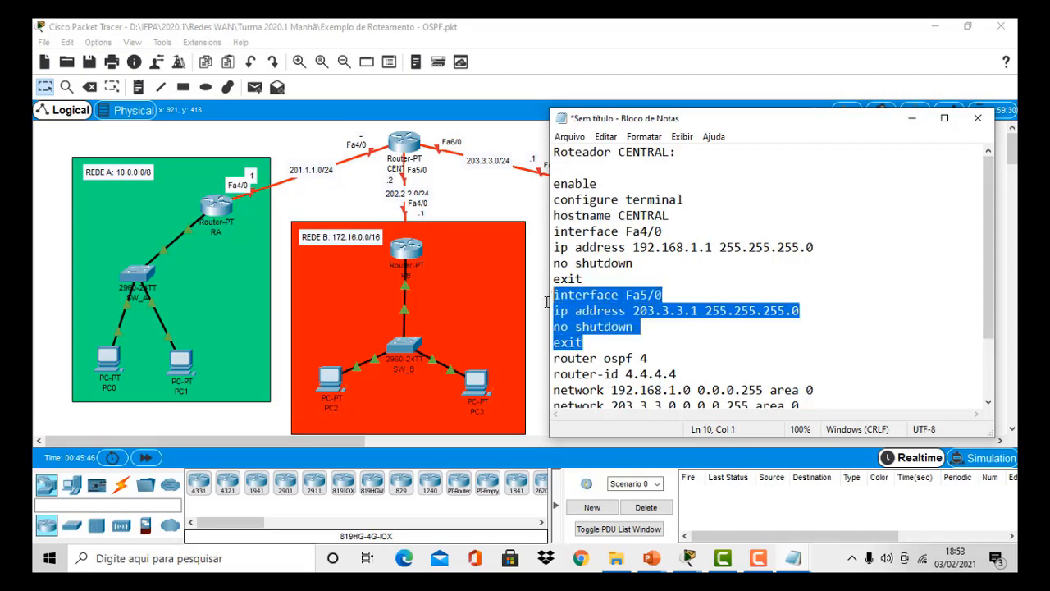
{"action": "key", "text": "ctrl+c"}
{"action": "left_click", "coordinate": [608, 343]}
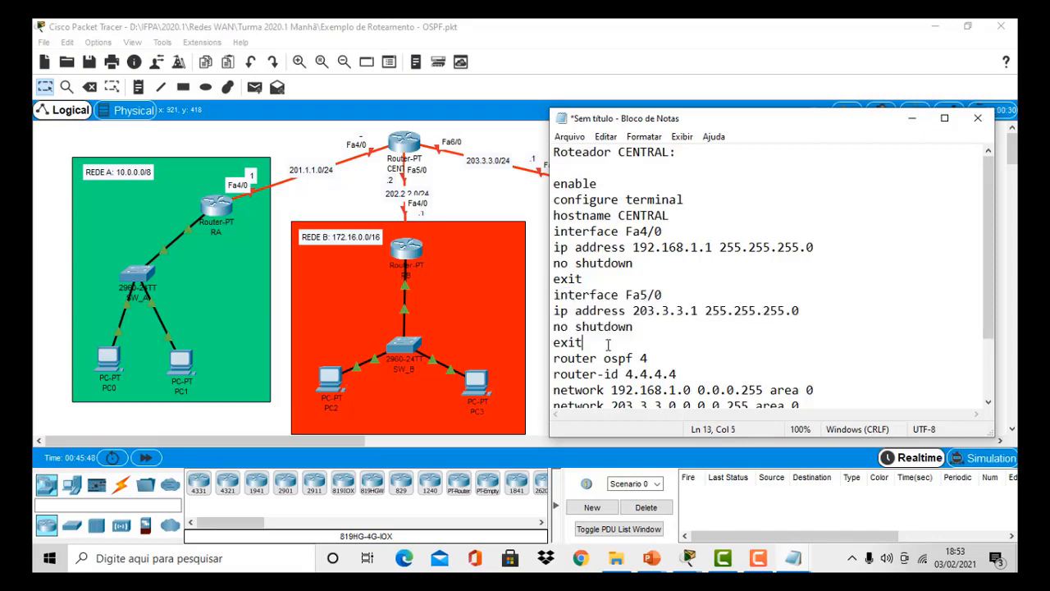
{"action": "key", "text": "Return"}
{"action": "key", "text": "ctrl+v"}
{"action": "left_click", "coordinate": [647, 343]}
{"action": "key", "text": "BackSpace"}
{"action": "type", "text": "6"}
Set the IP address of interface Fa4/0 to 201.1.1.2 and review the rest of its block.
{"action": "key", "text": "Up"}
{"action": "key", "text": "Up"}
{"action": "key", "text": "Up"}
{"action": "key", "text": "Up"}
{"action": "key", "text": "Up"}
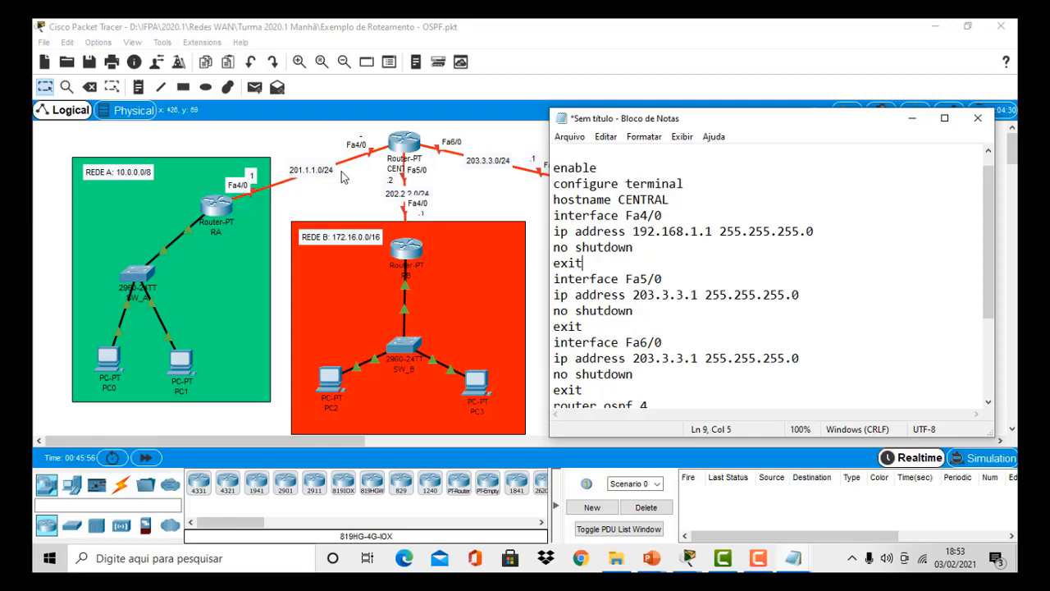
{"action": "left_click", "coordinate": [653, 232]}
{"action": "key", "text": "BackSpace"}
{"action": "key", "text": "BackSpace"}
{"action": "key", "text": "BackSpace"}
{"action": "type", "text": "201"}
{"action": "key", "text": "Right"}
{"action": "key", "text": "Right"}
{"action": "key", "text": "Delete"}
{"action": "key", "text": "Delete"}
{"action": "key", "text": "Right"}
{"action": "key", "text": "Right"}
{"action": "key", "text": "Right"}
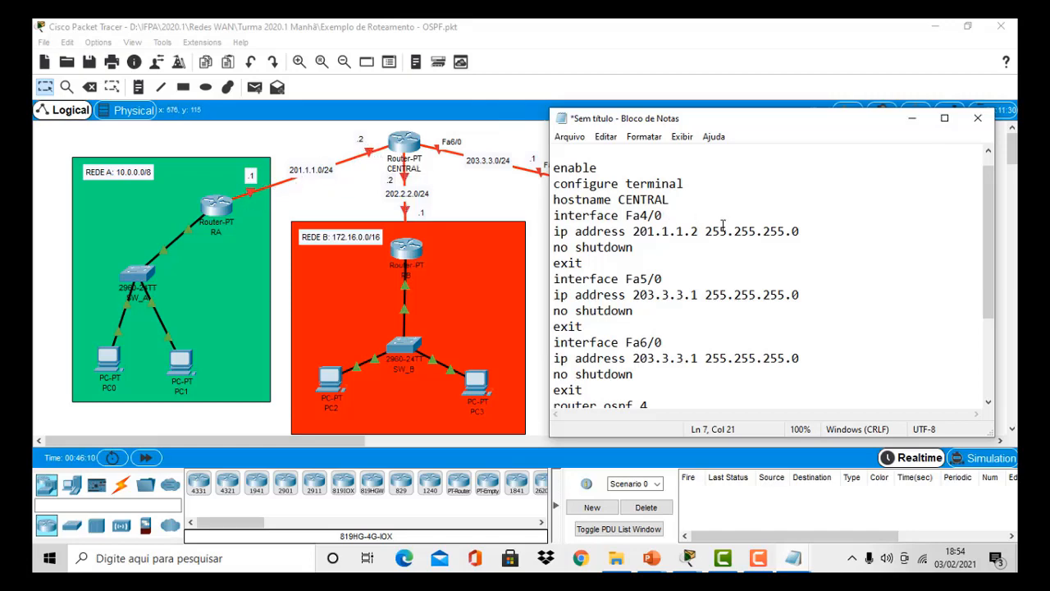
{"action": "left_click_drag", "start_coordinate": [705, 231], "coordinate": [818, 230]}
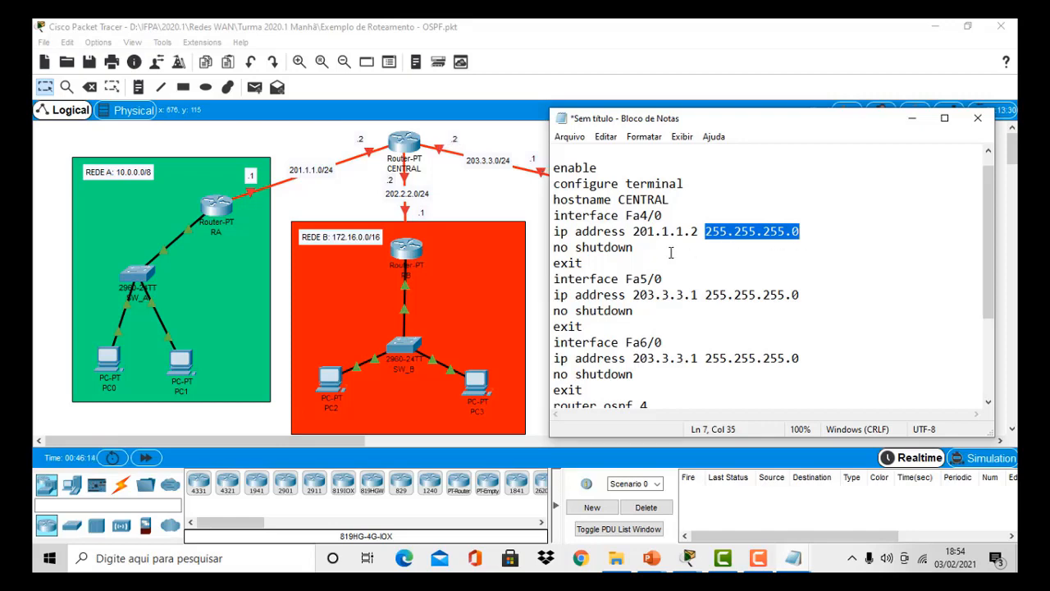
{"action": "left_click_drag", "start_coordinate": [671, 248], "coordinate": [538, 246]}
{"action": "double_click", "coordinate": [570, 263]}
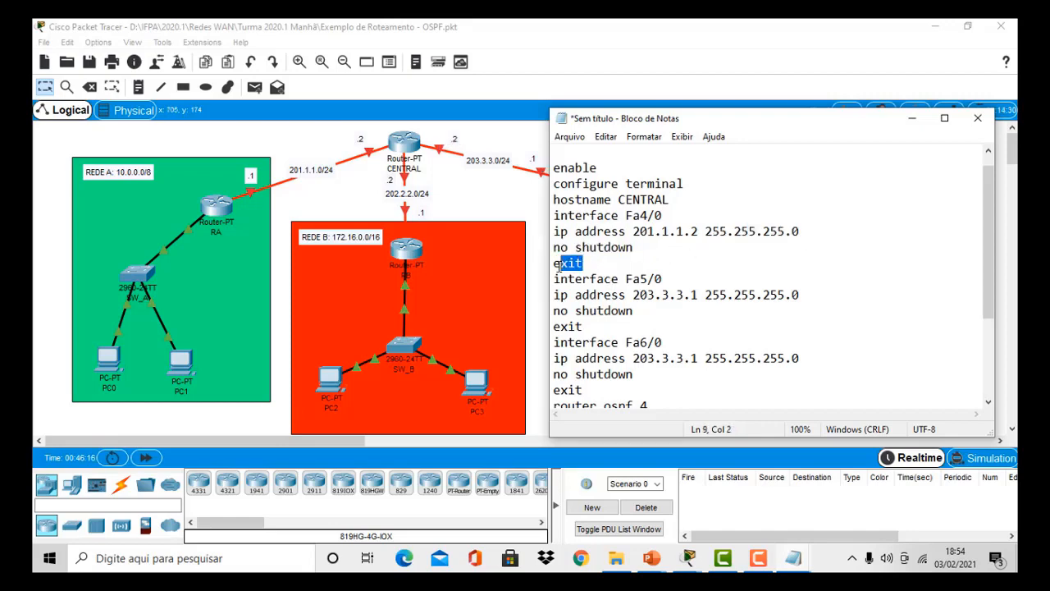
Set the IP address of interface Fa5/0 to 202.2.2.2 and review its mask and closing lines.
{"action": "left_click_drag", "start_coordinate": [668, 279], "coordinate": [551, 280]}
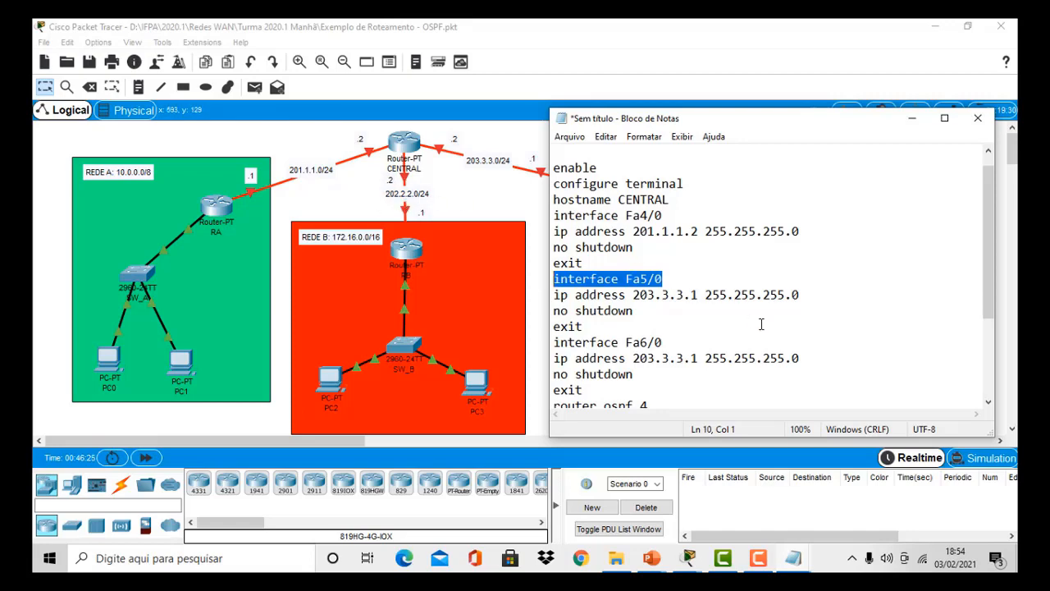
{"action": "left_click", "coordinate": [656, 295]}
{"action": "key", "text": "BackSpace"}
{"action": "type", "text": "2"}
{"action": "key", "text": "shift+Right"}
{"action": "type", "text": "2"}
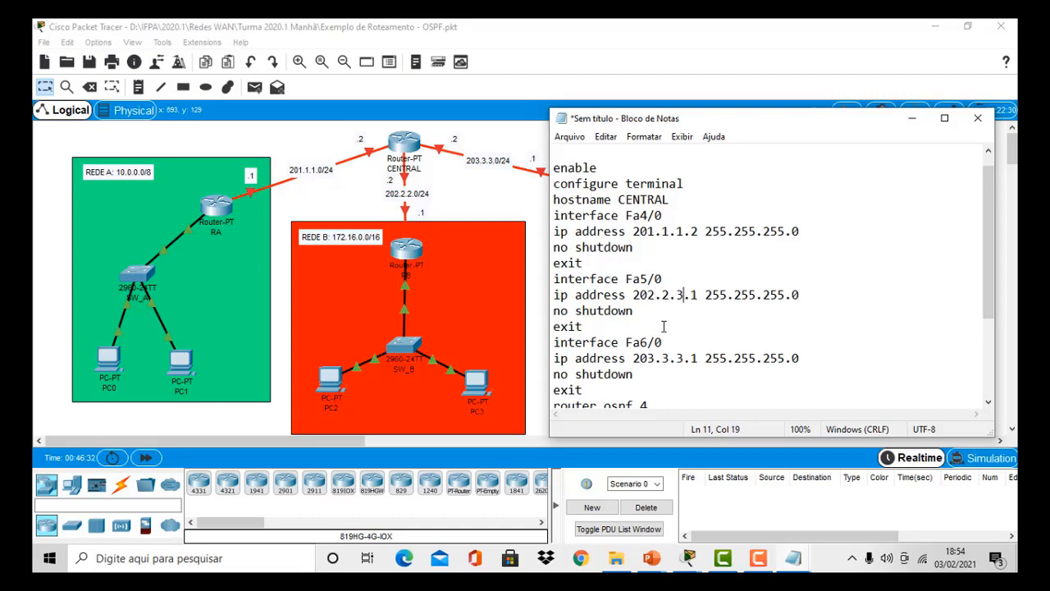
{"action": "key", "text": "Right"}
{"action": "key", "text": "Right"}
{"action": "left_click_drag", "start_coordinate": [711, 294], "coordinate": [792, 295]}
{"action": "left_click_drag", "start_coordinate": [654, 315], "coordinate": [561, 326]}
Set the IP address of interface Fa6/0 to 203.3.3.2 and review the closing lines of its block.
{"action": "left_click", "coordinate": [647, 342]}
{"action": "left_click", "coordinate": [697, 362]}
{"action": "key", "text": "BackSpace"}
{"action": "type", "text": "2"}
{"action": "left_click_drag", "start_coordinate": [990, 281], "coordinate": [986, 365]}
{"action": "left_click_drag", "start_coordinate": [644, 246], "coordinate": [530, 234]}
{"action": "left_click_drag", "start_coordinate": [616, 264], "coordinate": [548, 263]}
Set the OSPF router-id to 1.1.1.1 in the CENTRAL script.
{"action": "left_click_drag", "start_coordinate": [681, 283], "coordinate": [550, 282]}
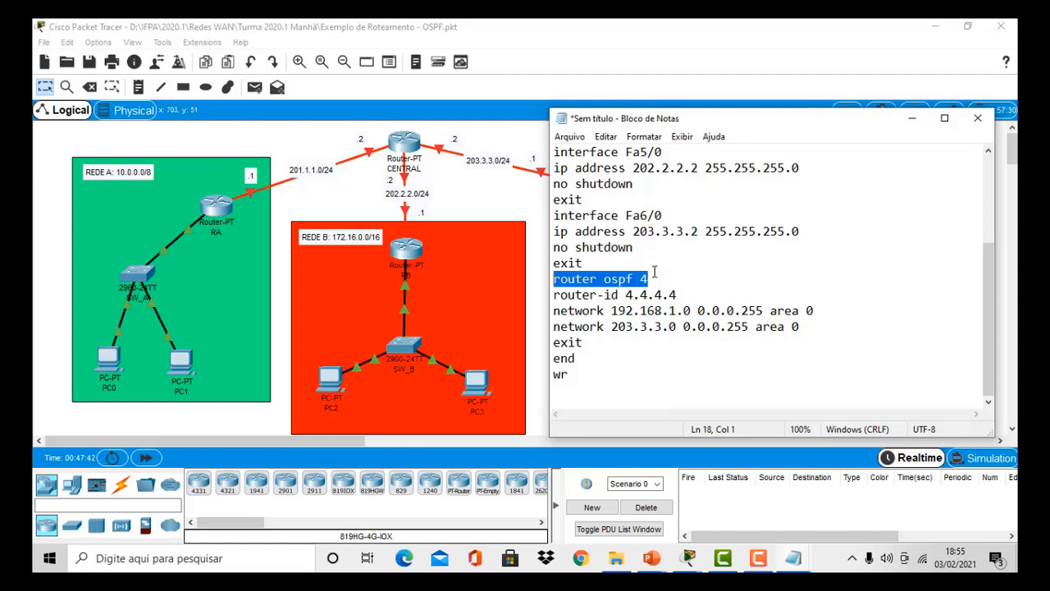
{"action": "left_click_drag", "start_coordinate": [691, 295], "coordinate": [543, 295]}
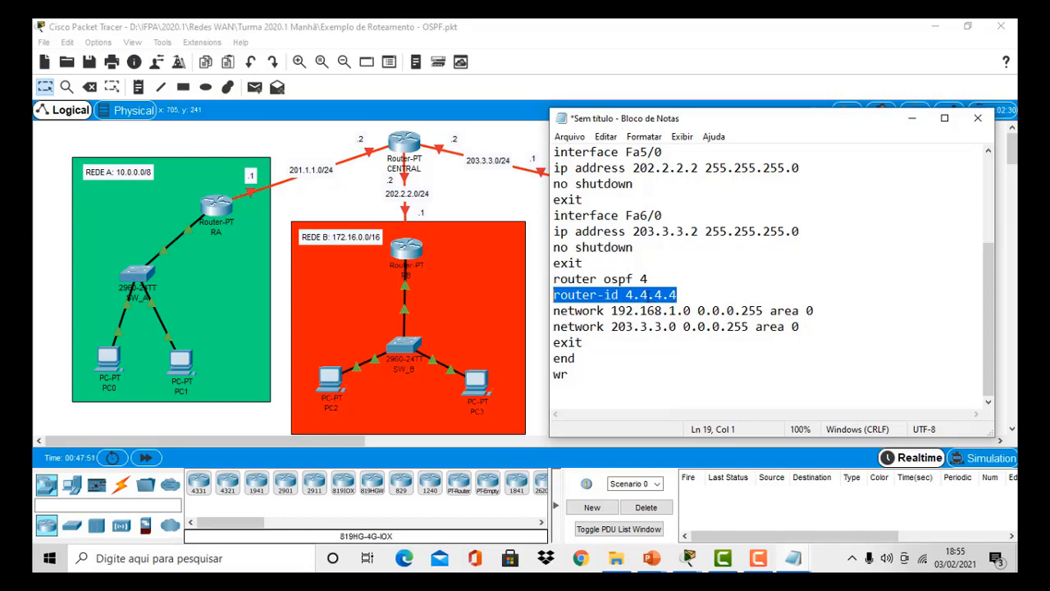
{"action": "left_click", "coordinate": [631, 297]}
{"action": "key", "text": "BackSpace"}
{"action": "type", "text": "1"}
{"action": "key", "text": "Right"}
{"action": "key", "text": "Right"}
{"action": "key", "text": "BackSpace"}
{"action": "type", "text": "1"}
{"action": "key", "text": "Right"}
{"action": "key", "text": "Delete"}
{"action": "type", "text": "1"}
{"action": "key", "text": "Right"}
{"action": "key", "text": "Right"}
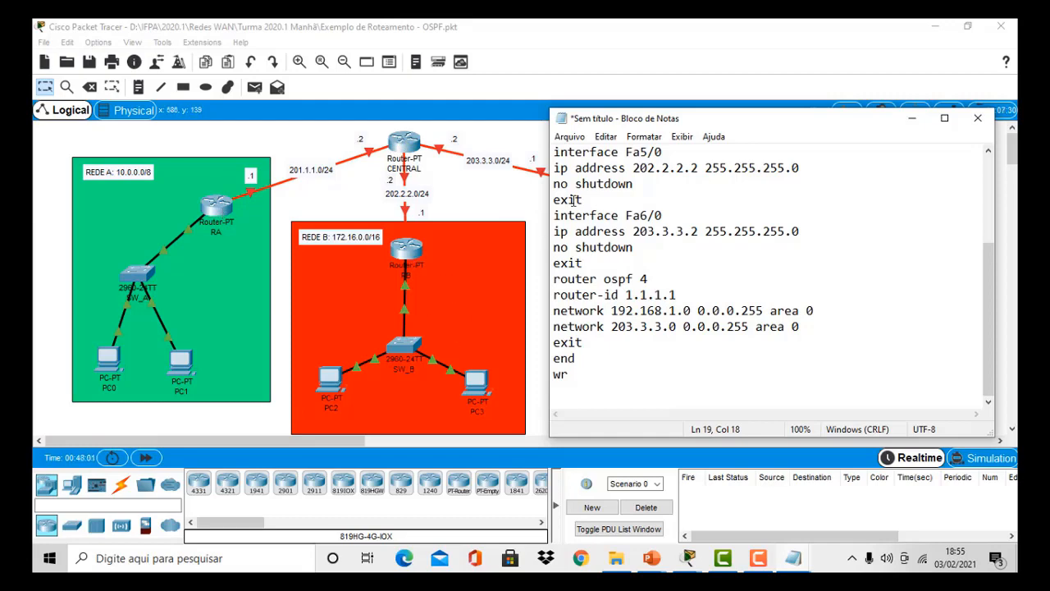
Move the Notepad window slightly aside and change the first OSPF network address to 201.1.1.0, reviewing its wildcard mask and area.
{"action": "left_click_drag", "start_coordinate": [648, 118], "coordinate": [691, 140]}
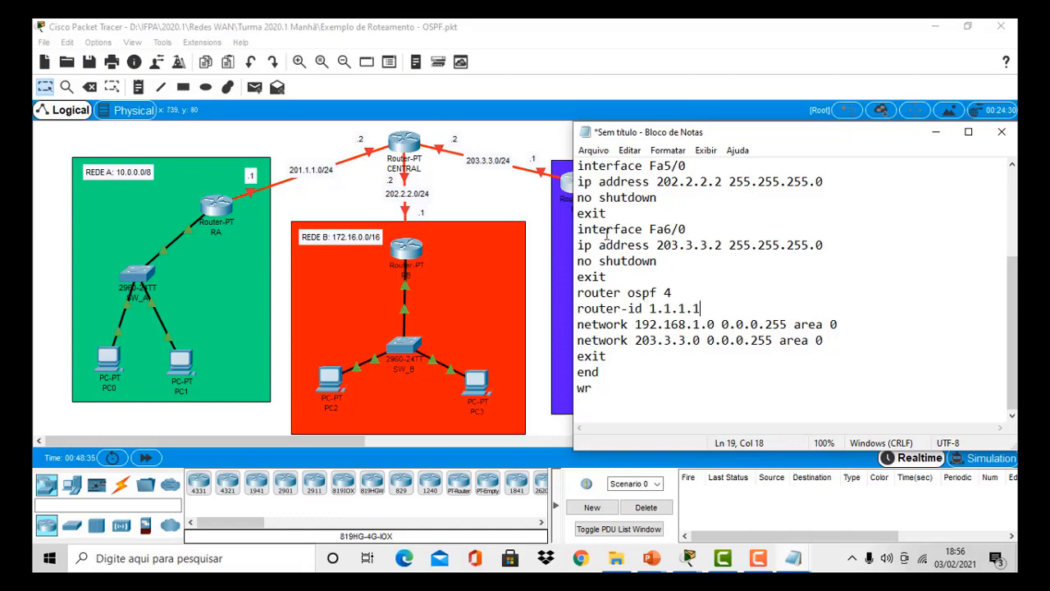
{"action": "left_click_drag", "start_coordinate": [637, 324], "coordinate": [659, 324]}
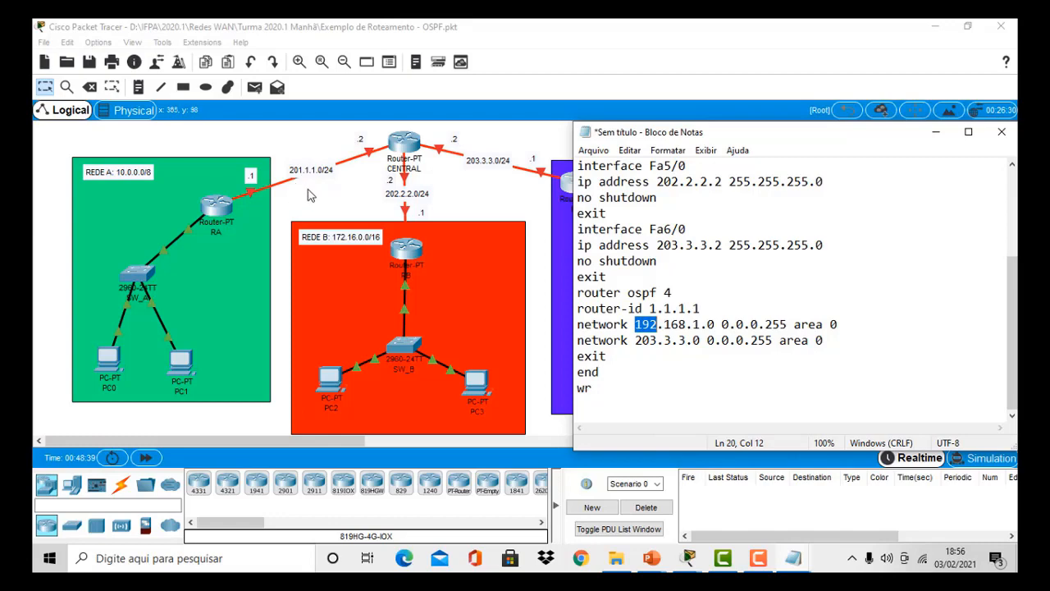
{"action": "type", "text": "201"}
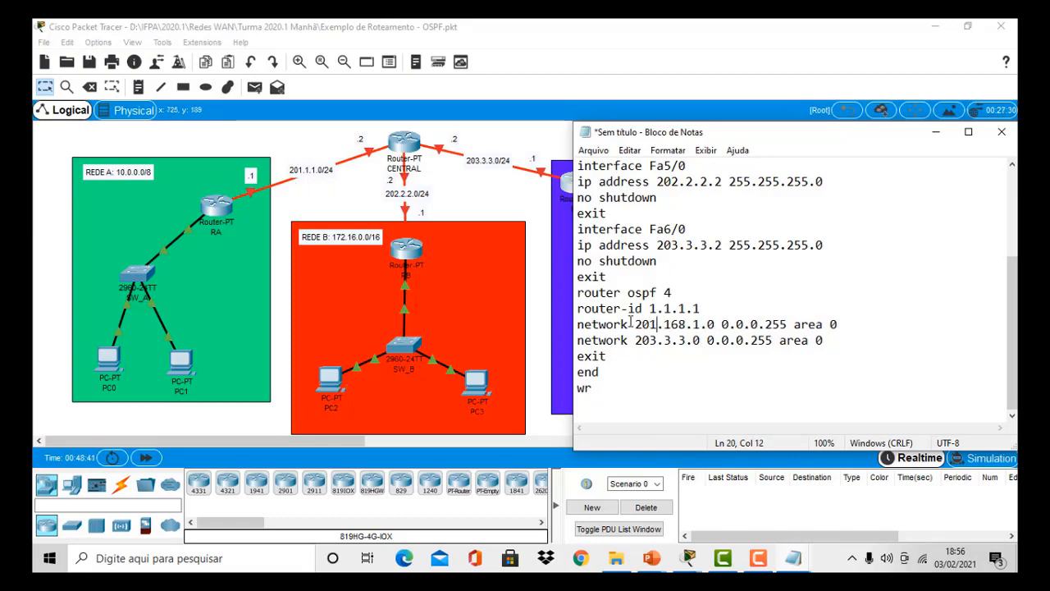
{"action": "key", "text": "Right"}
{"action": "key", "text": "Right"}
{"action": "key", "text": "Right"}
{"action": "key", "text": "Right"}
{"action": "key", "text": "BackSpace"}
{"action": "key", "text": "BackSpace"}
{"action": "type", "text": "1"}
{"action": "key", "text": "BackSpace"}
{"action": "key", "text": "Right"}
{"action": "key", "text": "Right"}
{"action": "key", "text": "Right"}
{"action": "key", "text": "Right"}
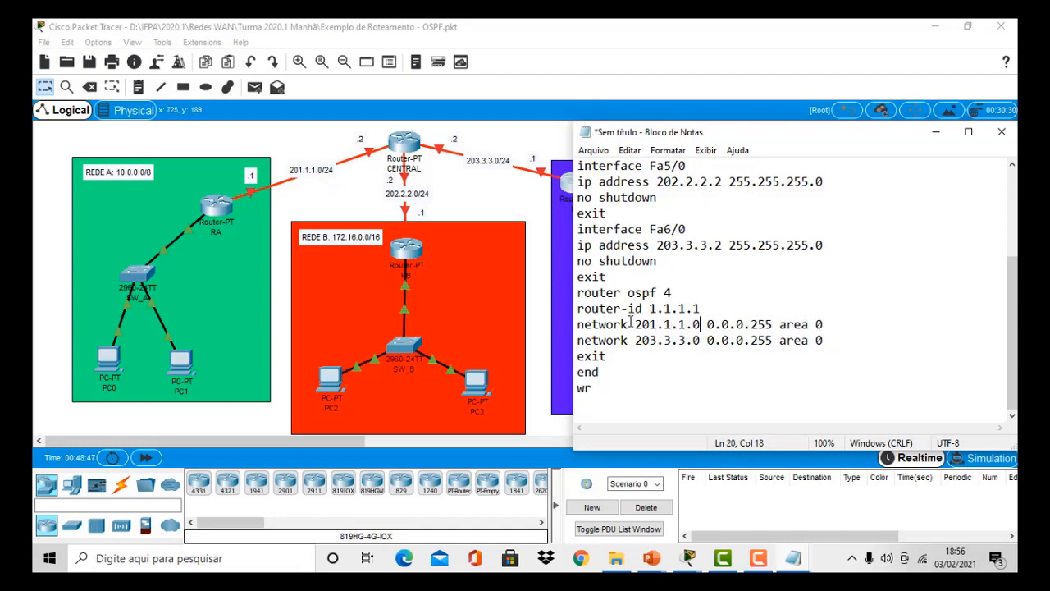
{"action": "left_click_drag", "start_coordinate": [707, 324], "coordinate": [774, 324]}
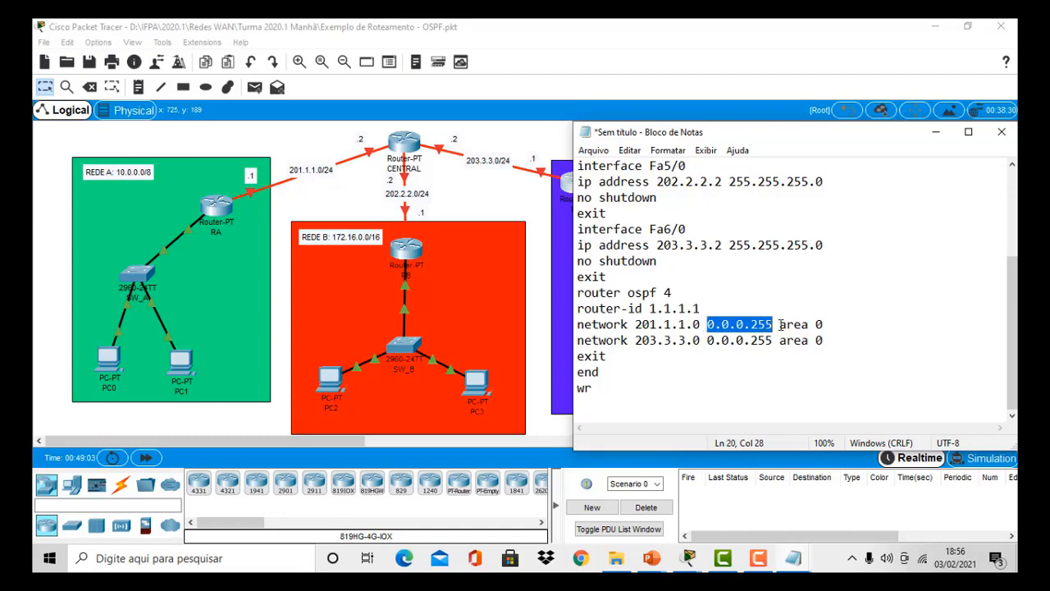
{"action": "left_click_drag", "start_coordinate": [781, 325], "coordinate": [844, 327]}
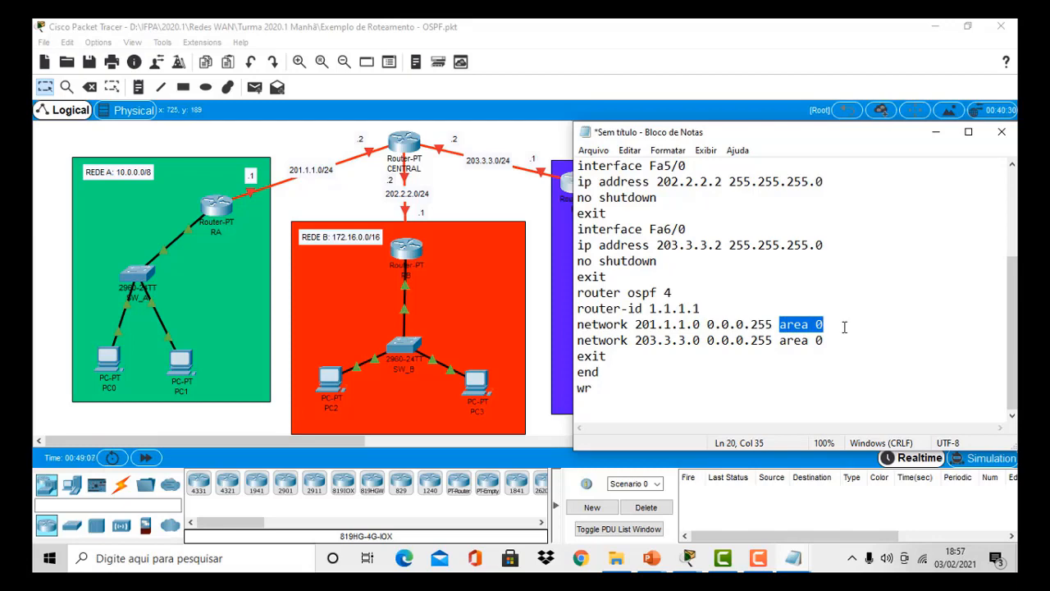
Duplicate the 201.1.1.0 network line directly below itself.
{"action": "left_click_drag", "start_coordinate": [836, 325], "coordinate": [565, 330]}
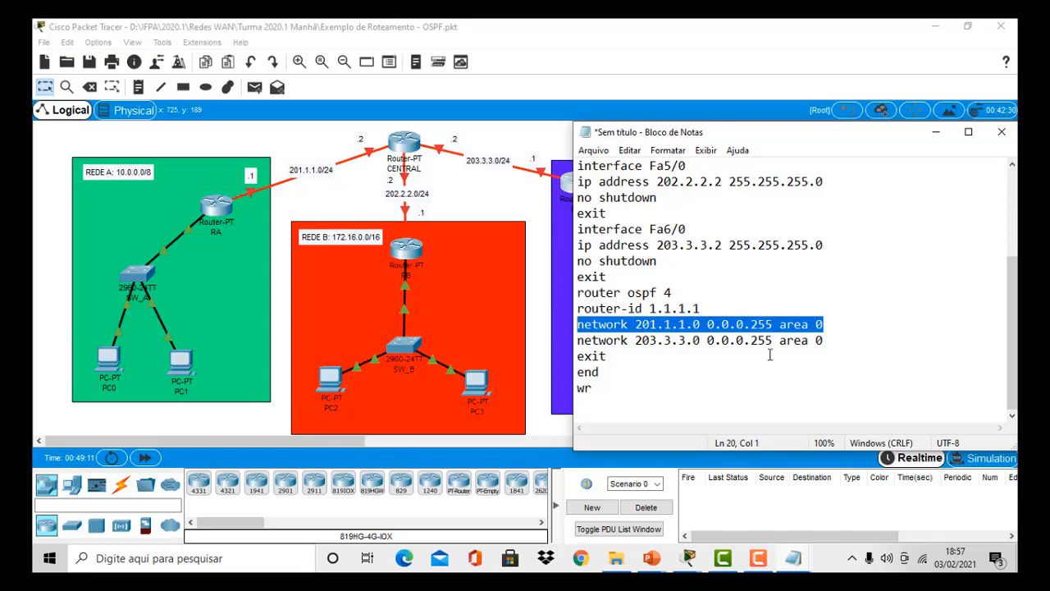
{"action": "left_click", "coordinate": [840, 322]}
{"action": "key", "text": "Return"}
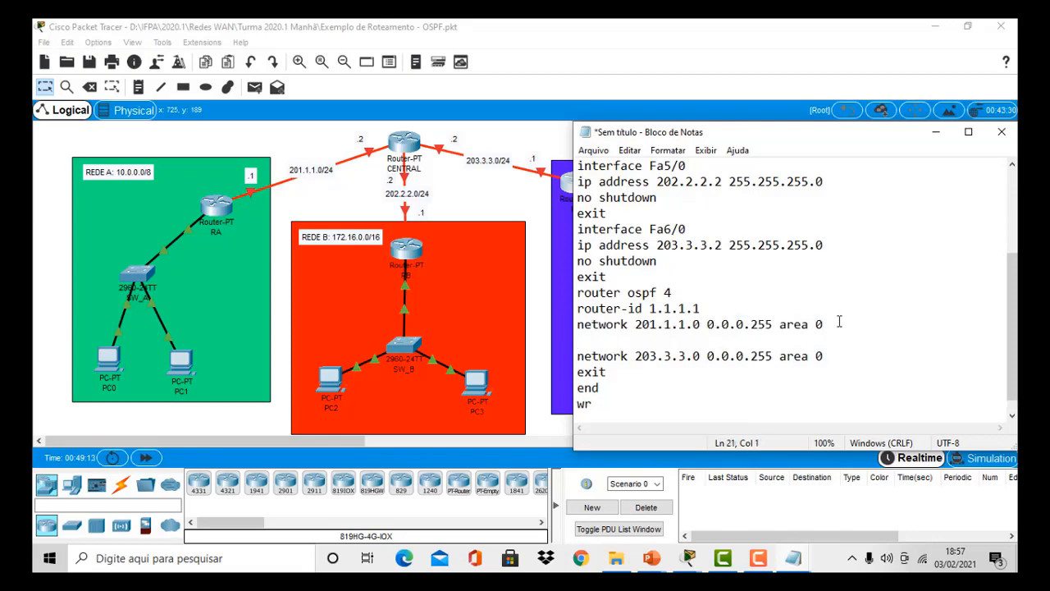
{"action": "key", "text": "ctrl+v"}
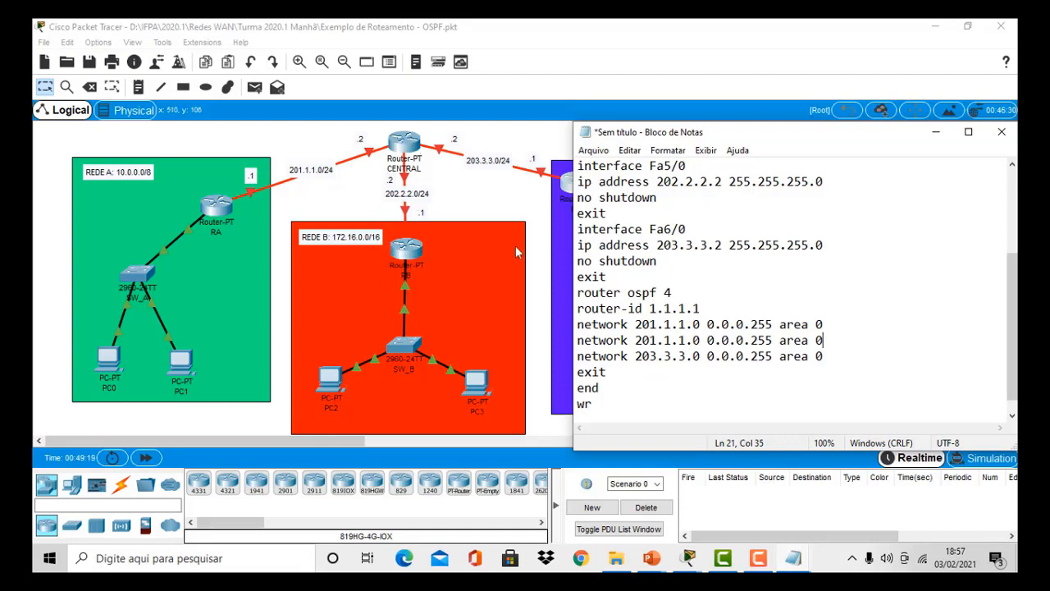
Change the duplicated network line's address to 202.2.2.0 and review the wildcard masks and area of the last two networks.
{"action": "left_click", "coordinate": [656, 340]}
{"action": "key", "text": "BackSpace"}
{"action": "type", "text": "2"}
{"action": "key", "text": "Right"}
{"action": "key", "text": "Right"}
{"action": "key", "text": "BackSpace"}
{"action": "key", "text": "BackSpace"}
{"action": "type", "text": "2."}
{"action": "key", "text": "Right"}
{"action": "key", "text": "BackSpace"}
{"action": "type", "text": "2"}
{"action": "left_click_drag", "start_coordinate": [707, 339], "coordinate": [773, 341]}
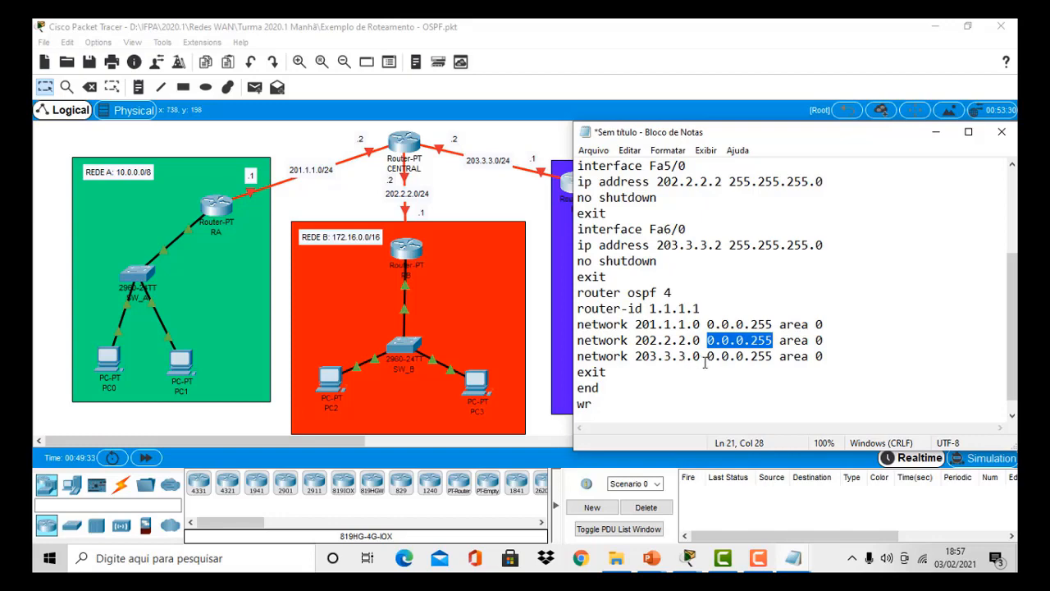
{"action": "left_click_drag", "start_coordinate": [707, 356], "coordinate": [847, 364]}
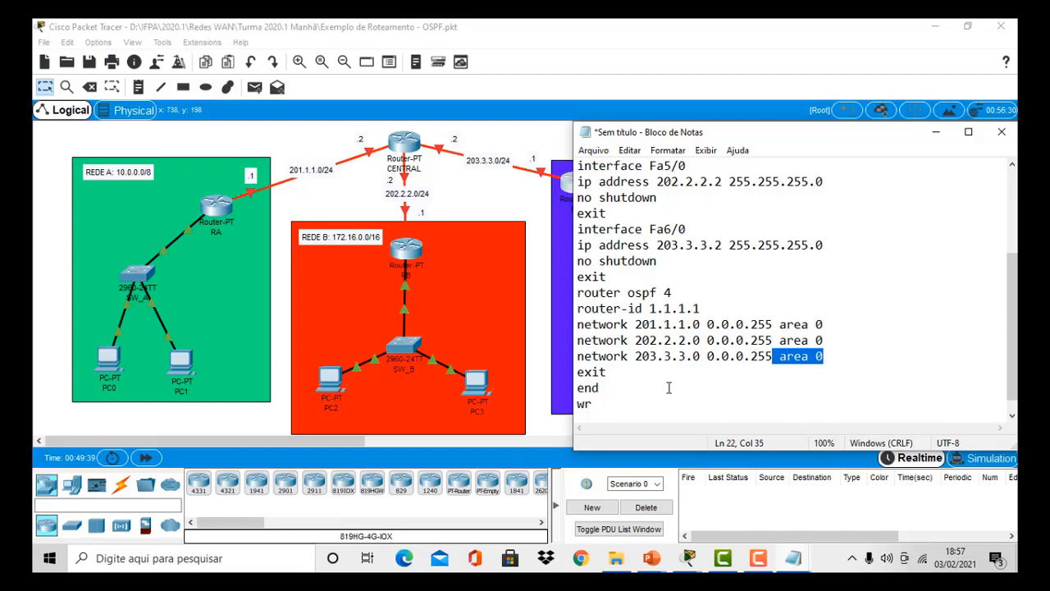
Save the script in the Redes WAN folder as 'Roteador CENTRAL - OSPF'.
{"action": "key", "text": "ctrl+s"}
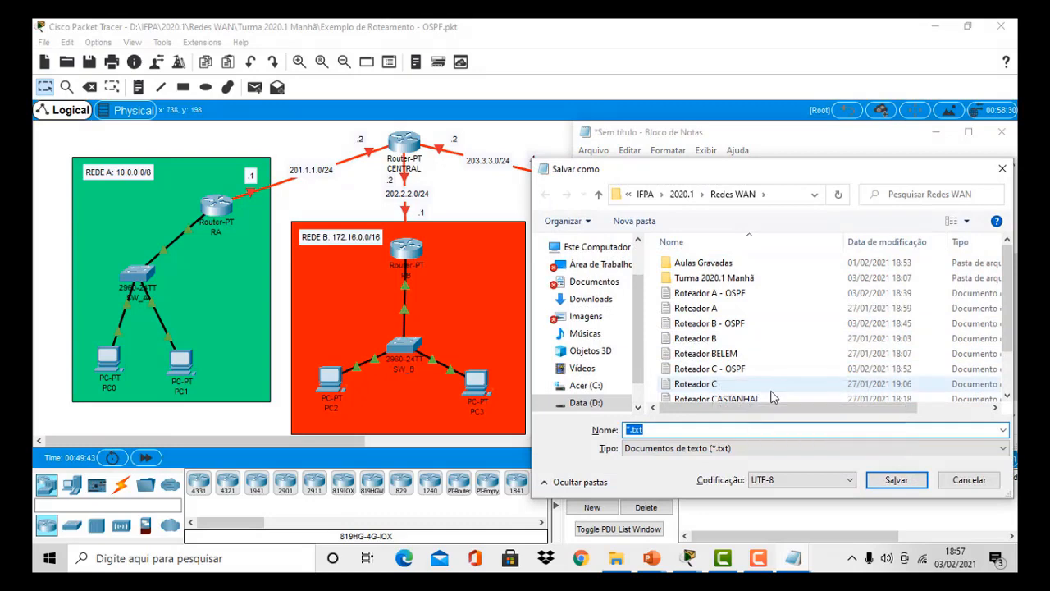
{"action": "scroll", "coordinate": [892, 390], "scroll_direction": "down", "scroll_amount": 1}
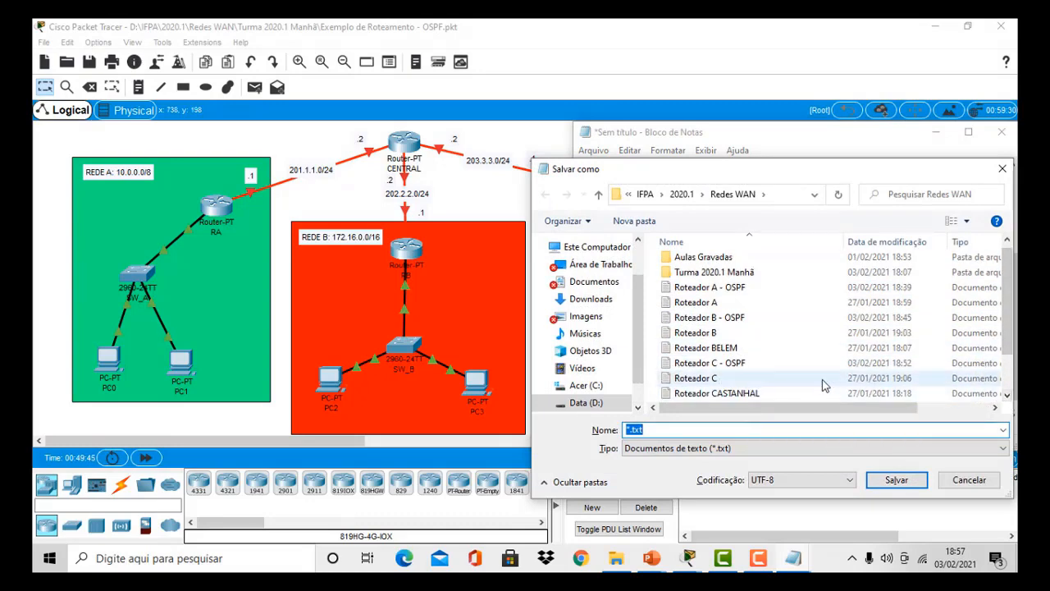
{"action": "scroll", "coordinate": [1001, 402], "scroll_direction": "down", "scroll_amount": 1}
{"action": "left_click", "coordinate": [733, 394]}
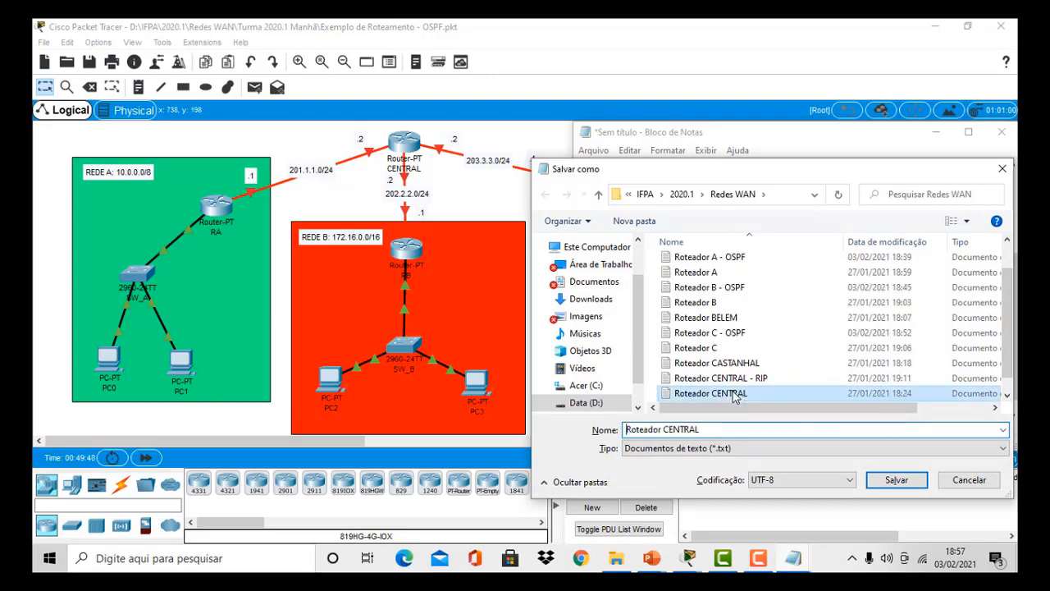
{"action": "double_click", "coordinate": [716, 429]}
{"action": "key", "text": "End"}
{"action": "type", "text": "-"}
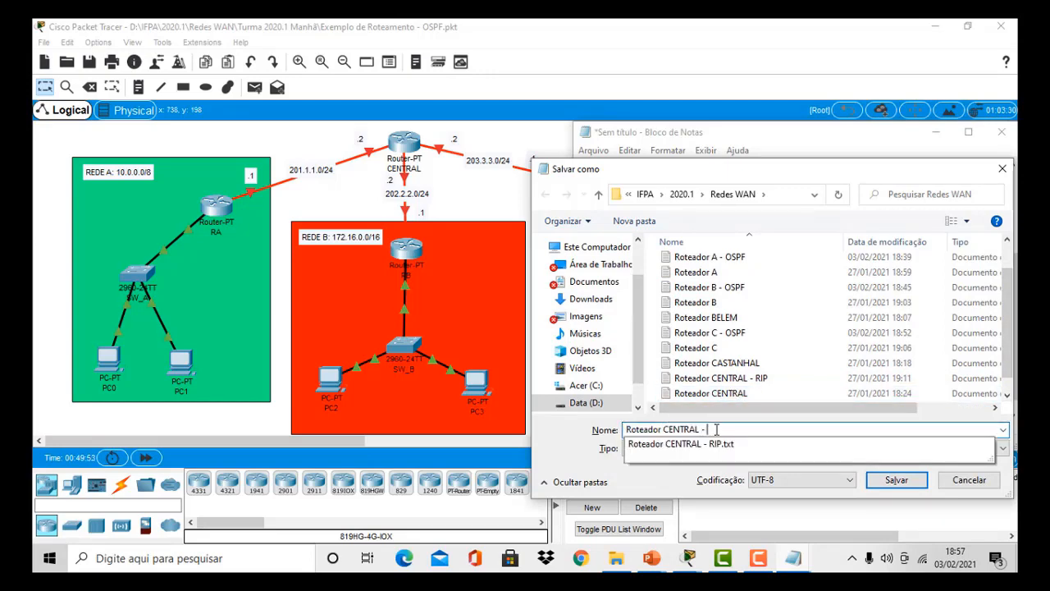
{"action": "type", "text": " OSP"}
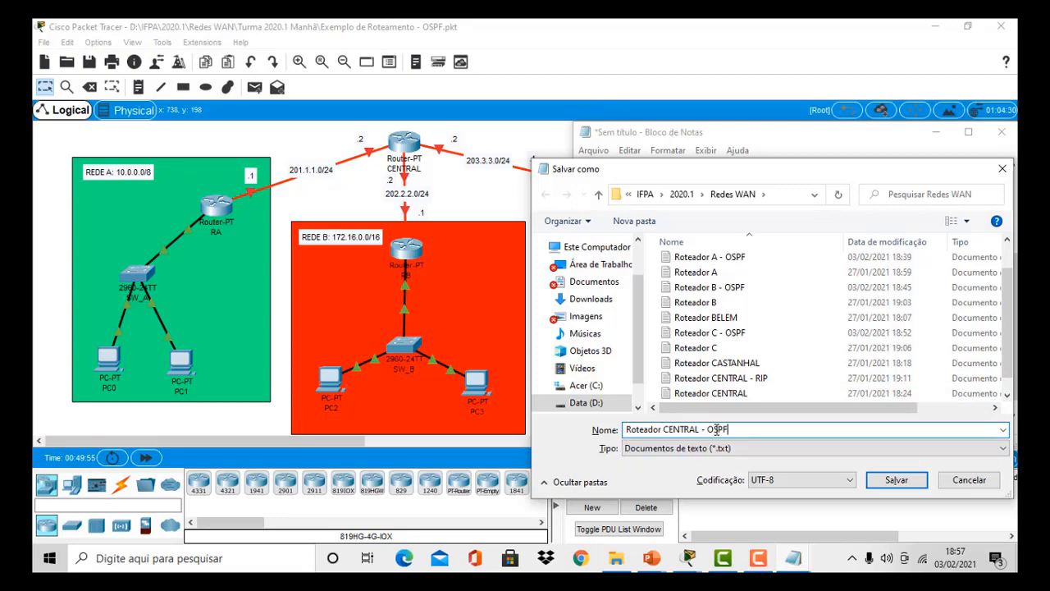
{"action": "type", "text": "F"}
{"action": "left_click", "coordinate": [903, 482]}
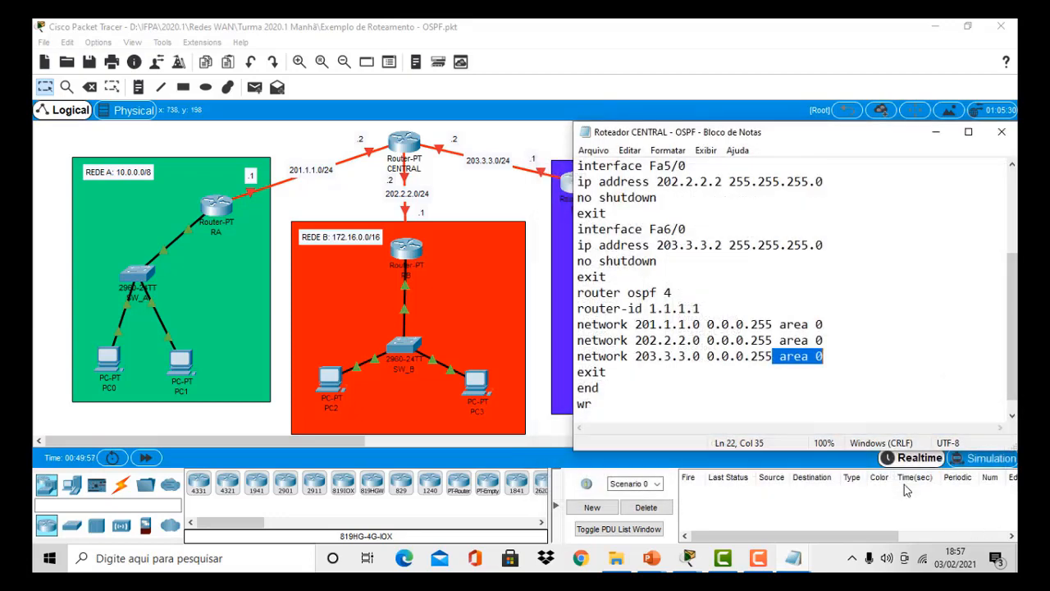
Copy the CENTRAL script from 'enable' through 'wr', run it in the CENTRAL router's command line, and close the router window.
{"action": "left_click_drag", "start_coordinate": [604, 403], "coordinate": [570, 201]}
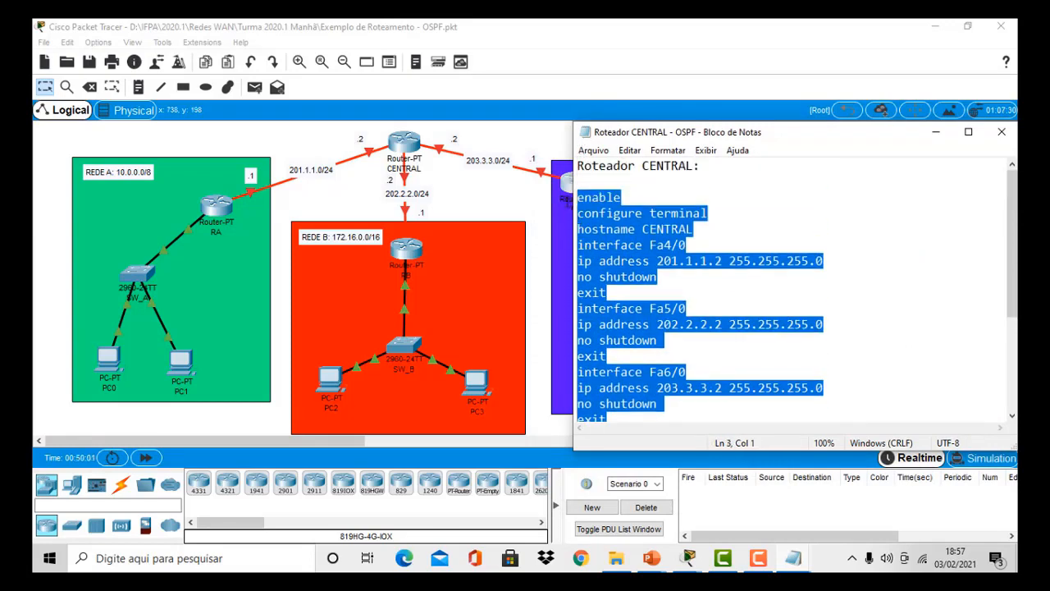
{"action": "left_click", "coordinate": [480, 214]}
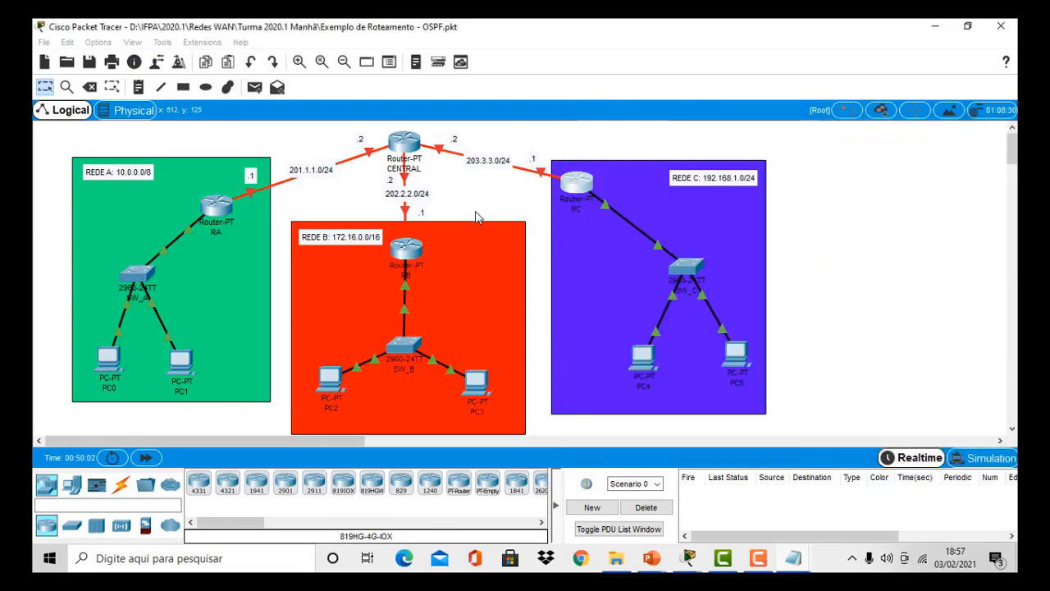
{"action": "left_click", "coordinate": [415, 148]}
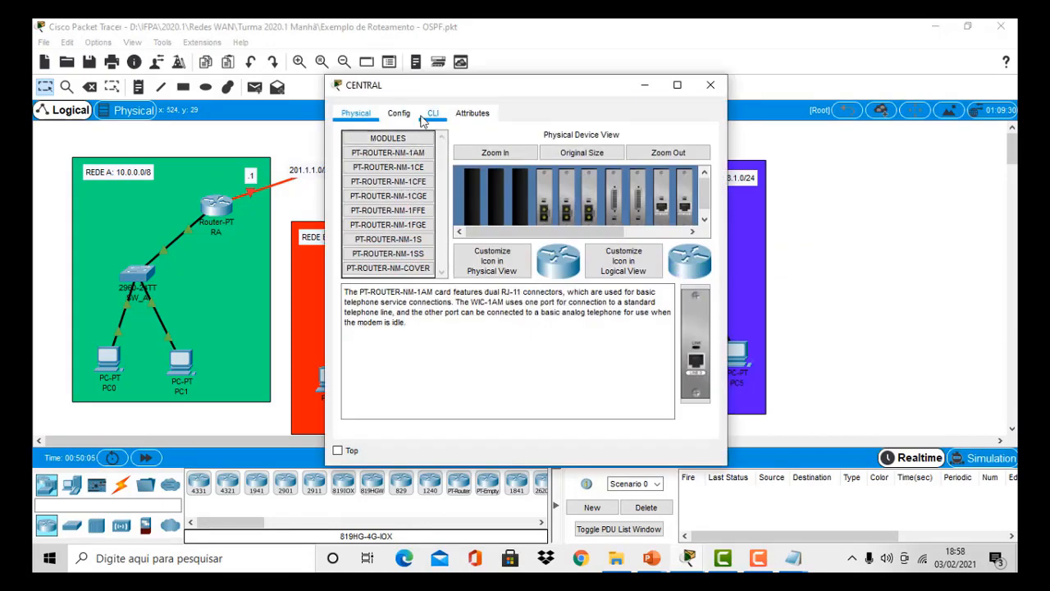
{"action": "left_click", "coordinate": [432, 115]}
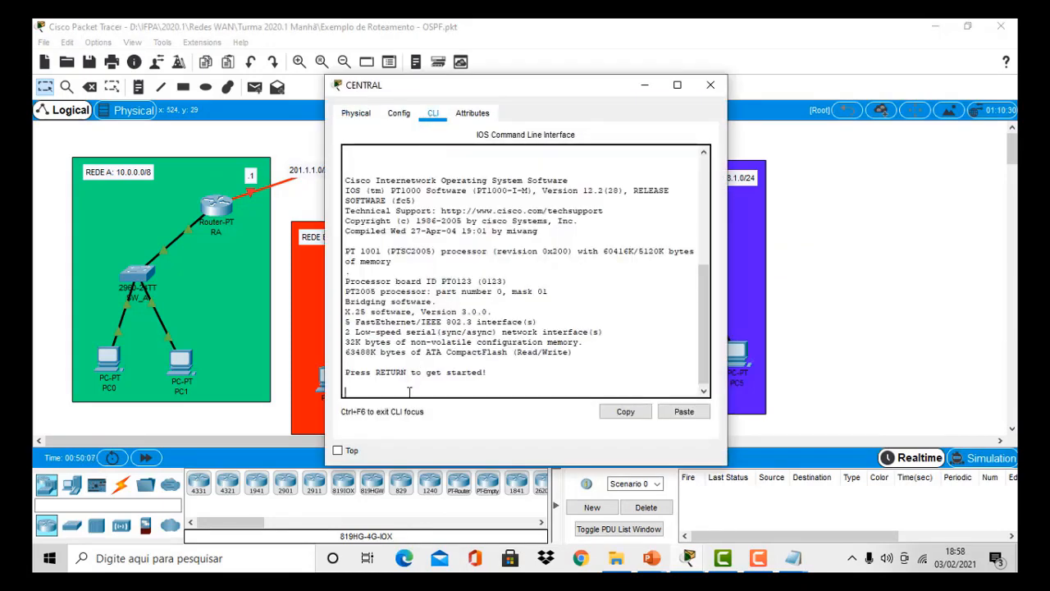
{"action": "key", "text": "Return"}
{"action": "right_click", "coordinate": [408, 392]}
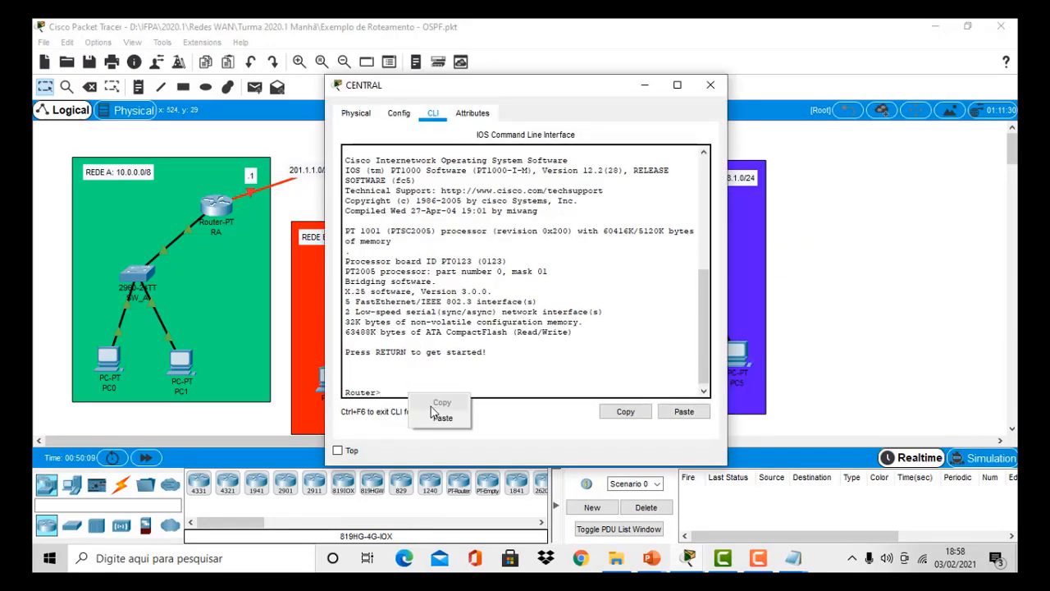
{"action": "left_click", "coordinate": [441, 418]}
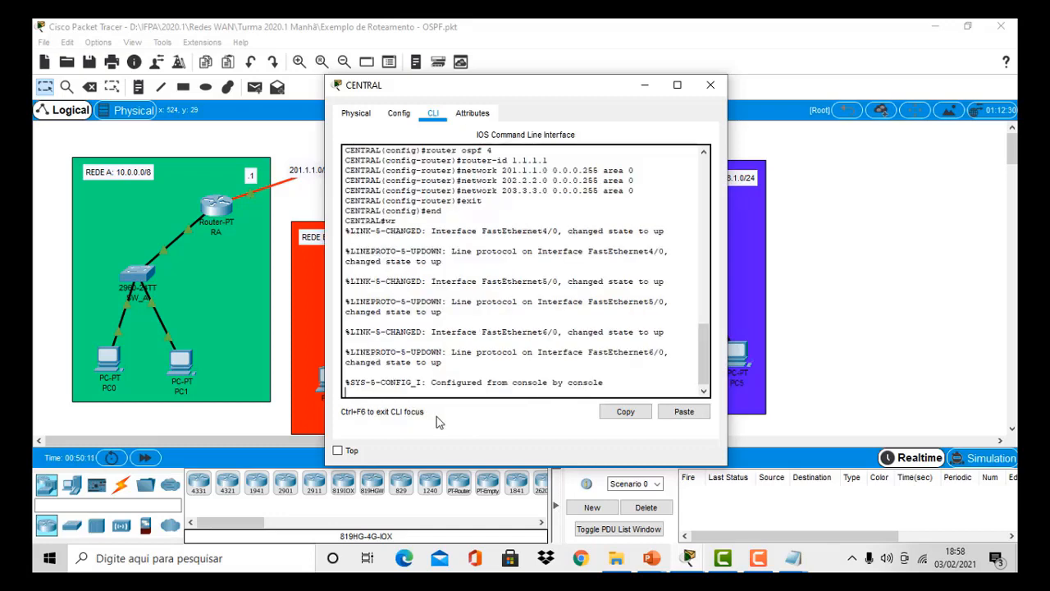
{"action": "left_click", "coordinate": [711, 85]}
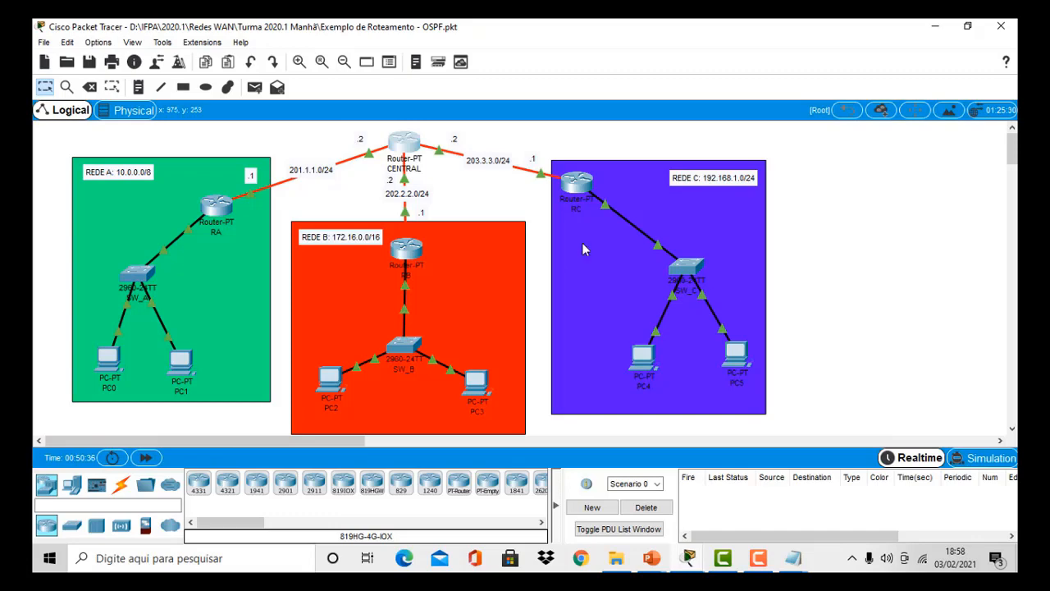
Enter privileged mode on router RA and display its routing table with 'show ip route'.
{"action": "left_click", "coordinate": [213, 209]}
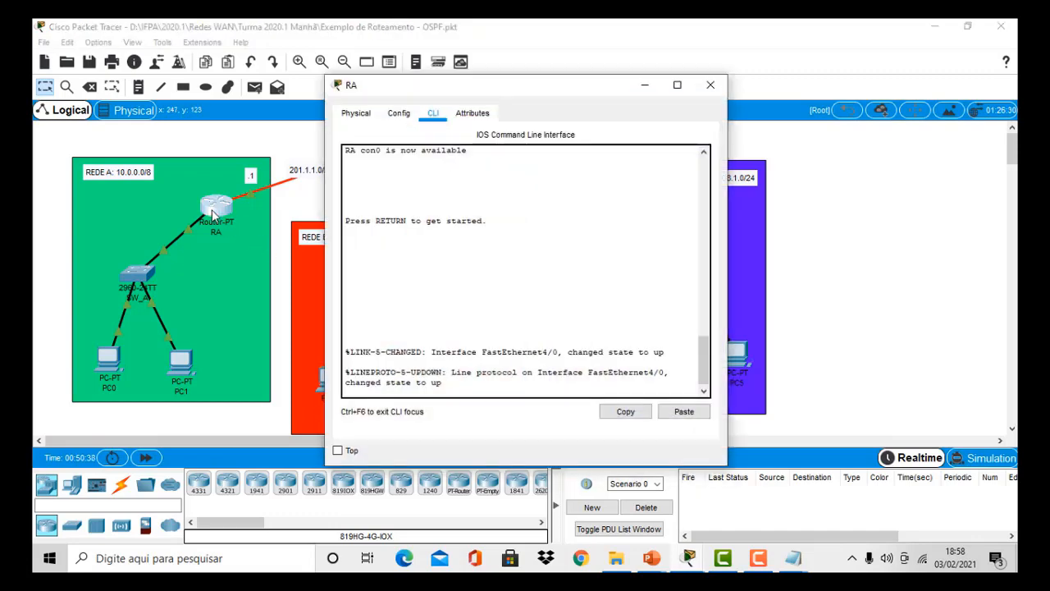
{"action": "key", "text": "Return"}
{"action": "key", "text": "Return"}
{"action": "key", "text": "Return"}
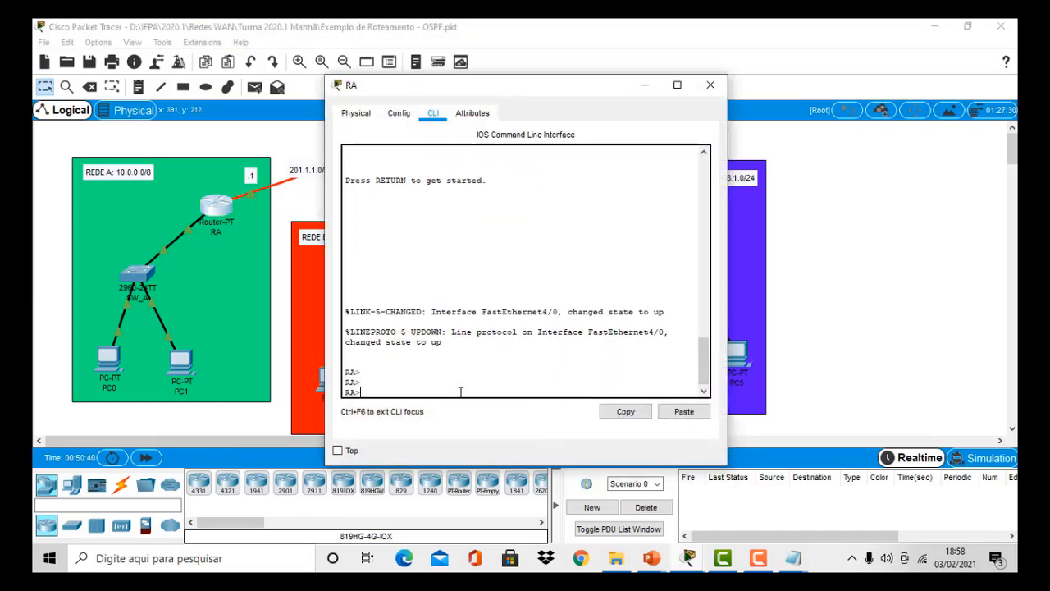
{"action": "type", "text": "en"}
{"action": "key", "text": "Return"}
{"action": "type", "text": "show ip "}
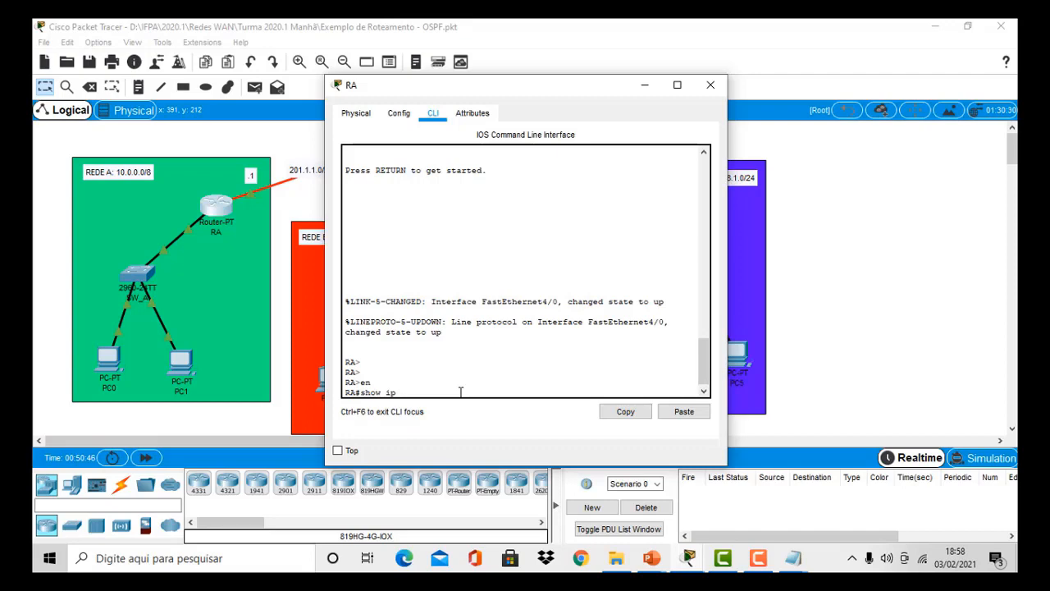
{"action": "type", "text": "route"}
{"action": "key", "text": "Return"}
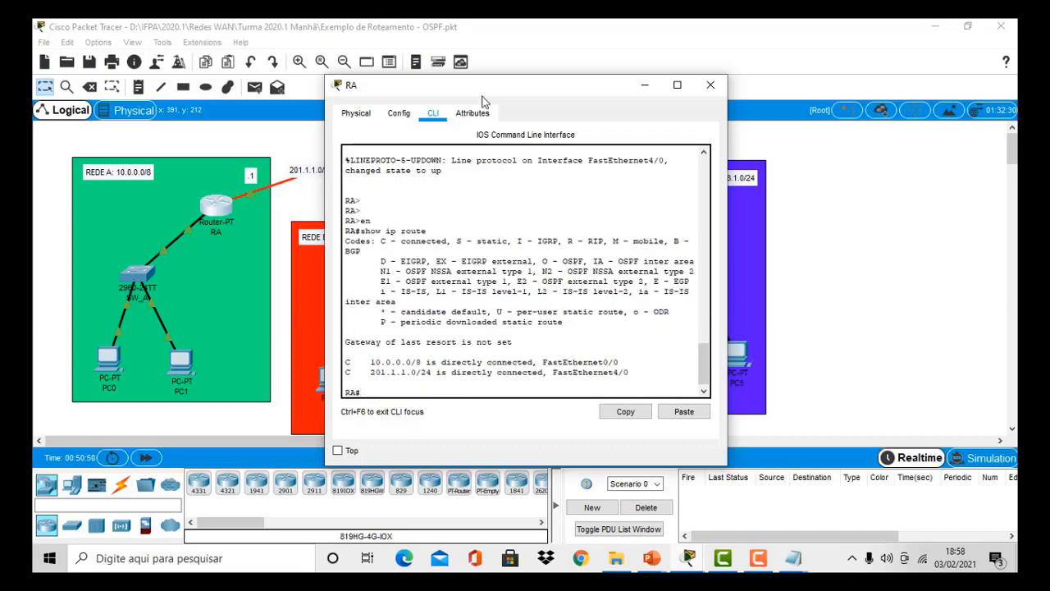
Move the RA window off the topology and examine the OSPF adjacency message in its console.
{"action": "left_click_drag", "start_coordinate": [482, 94], "coordinate": [643, 93]}
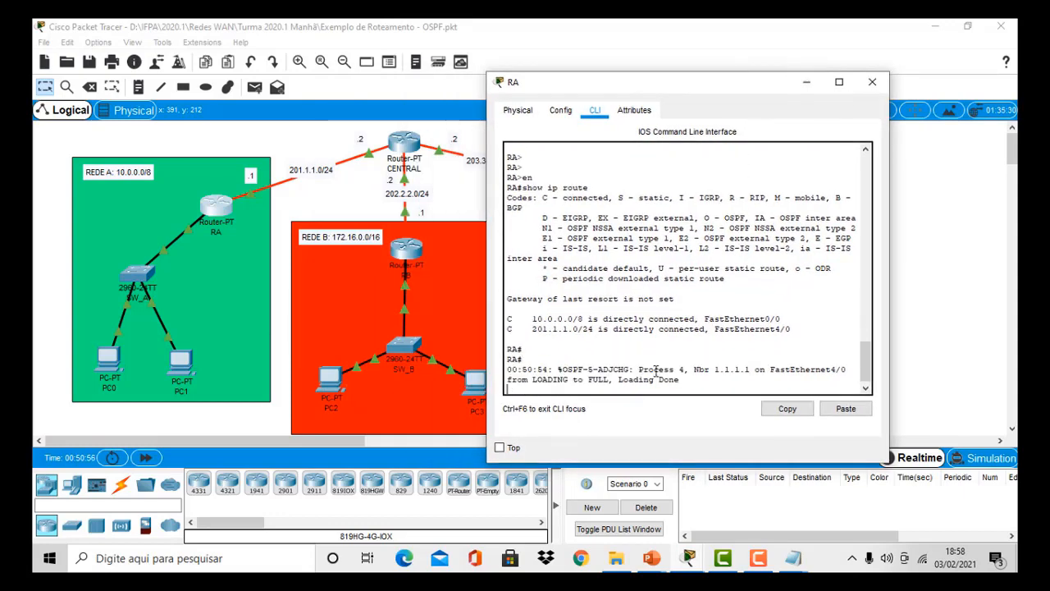
{"action": "left_click_drag", "start_coordinate": [558, 370], "coordinate": [636, 370]}
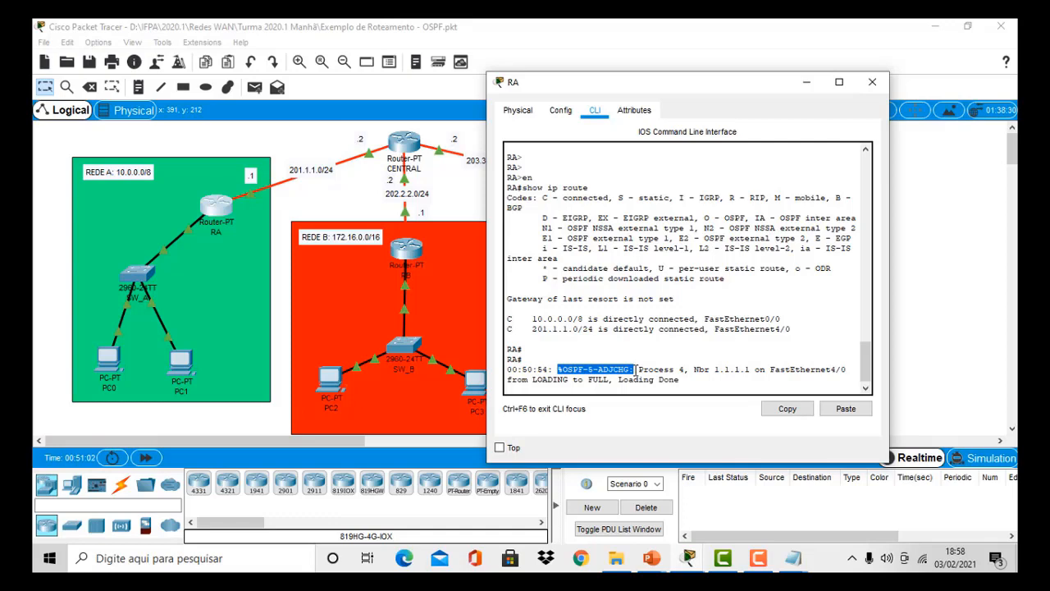
{"action": "mouse_move", "coordinate": [690, 370]}
{"action": "left_mouse_down"}
{"action": "mouse_move", "coordinate": [755, 374]}
{"action": "mouse_move", "coordinate": [704, 378]}
{"action": "left_mouse_up"}
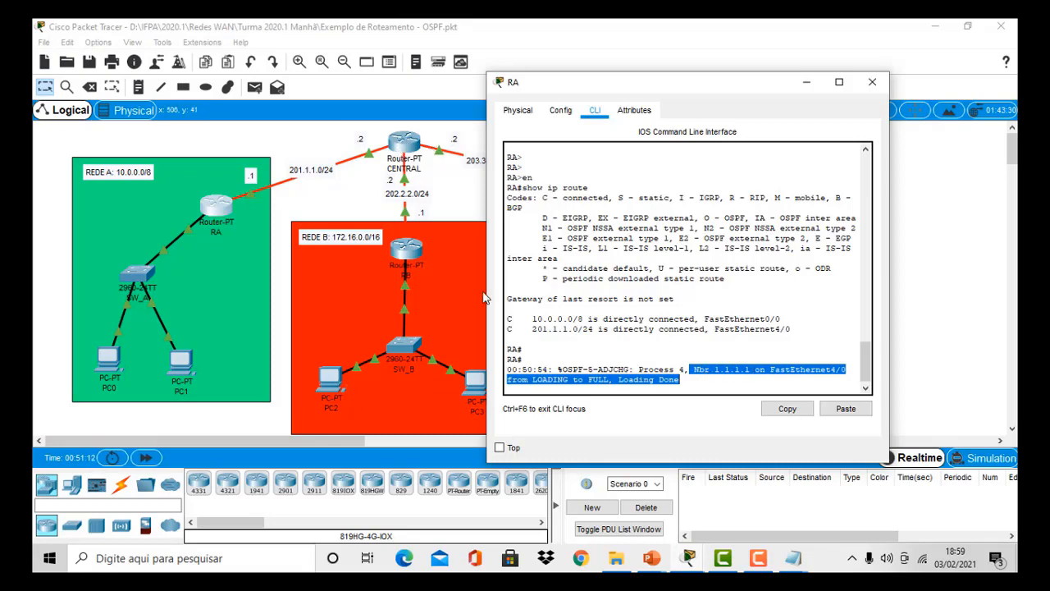
{"action": "left_click", "coordinate": [702, 388]}
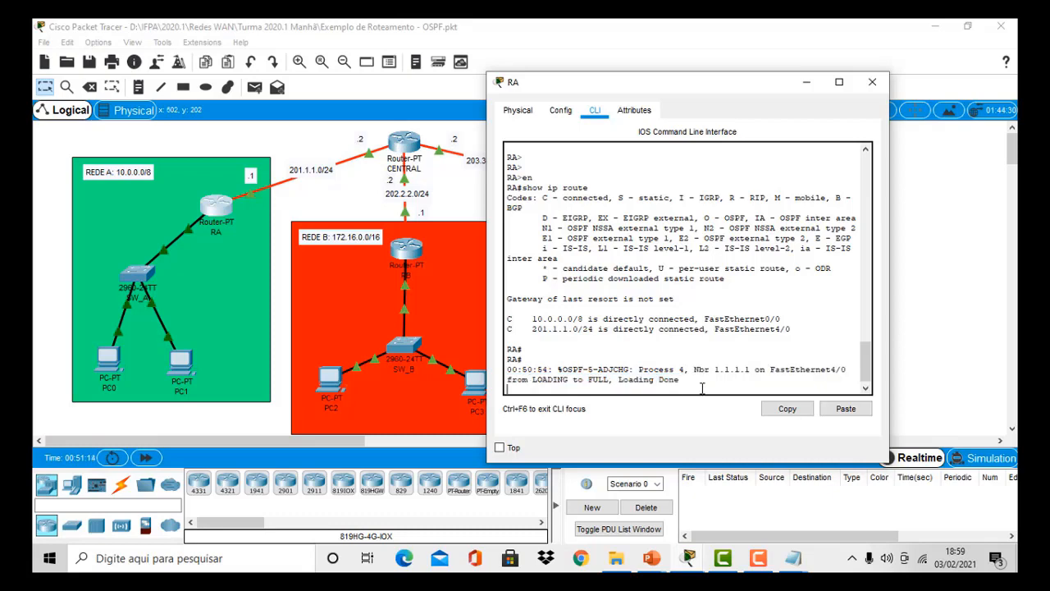
Run 'show ip route' again on RA to refresh the routing table listing.
{"action": "key", "text": "Return"}
{"action": "key", "text": "Return"}
{"action": "key", "text": "Up"}
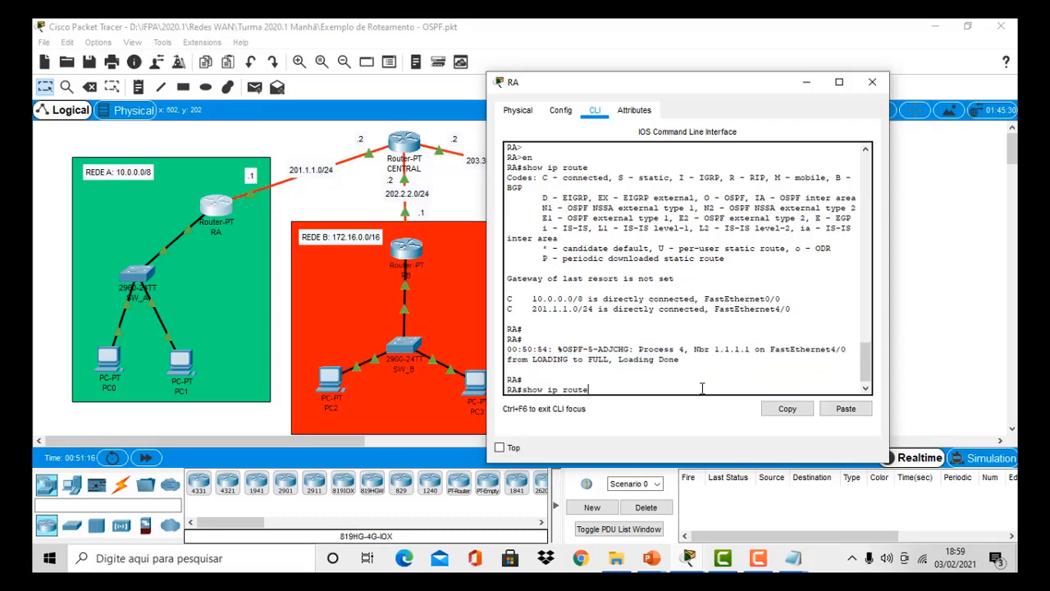
{"action": "key", "text": "Return"}
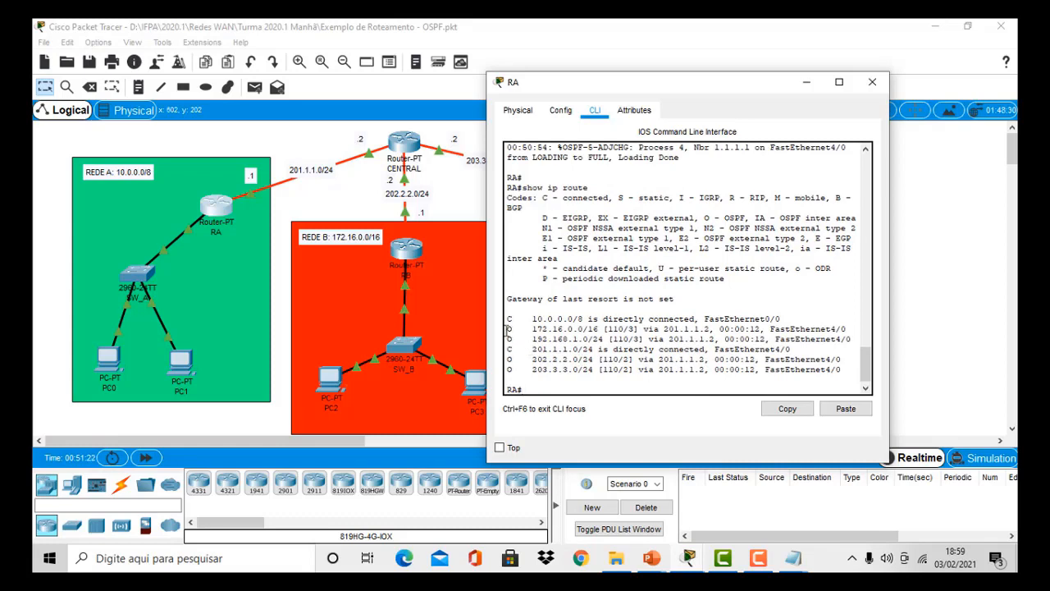
Examine each route marked O in RA's routing table and match the marker to its meaning in the codes legend.
{"action": "left_click_drag", "start_coordinate": [508, 330], "coordinate": [852, 332]}
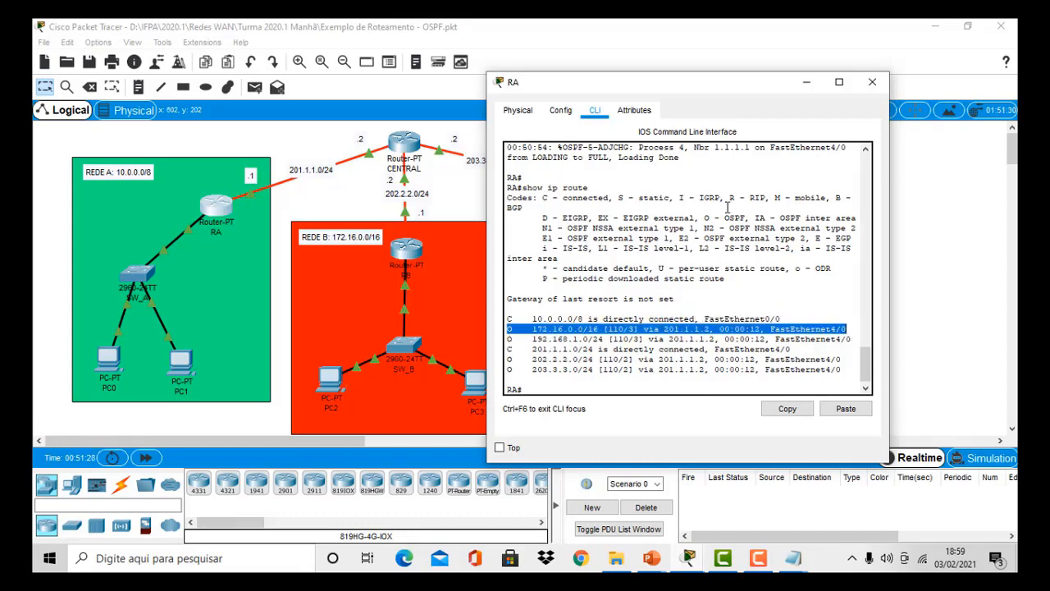
{"action": "left_click", "coordinate": [701, 218]}
{"action": "left_click_drag", "start_coordinate": [701, 218], "coordinate": [753, 218]}
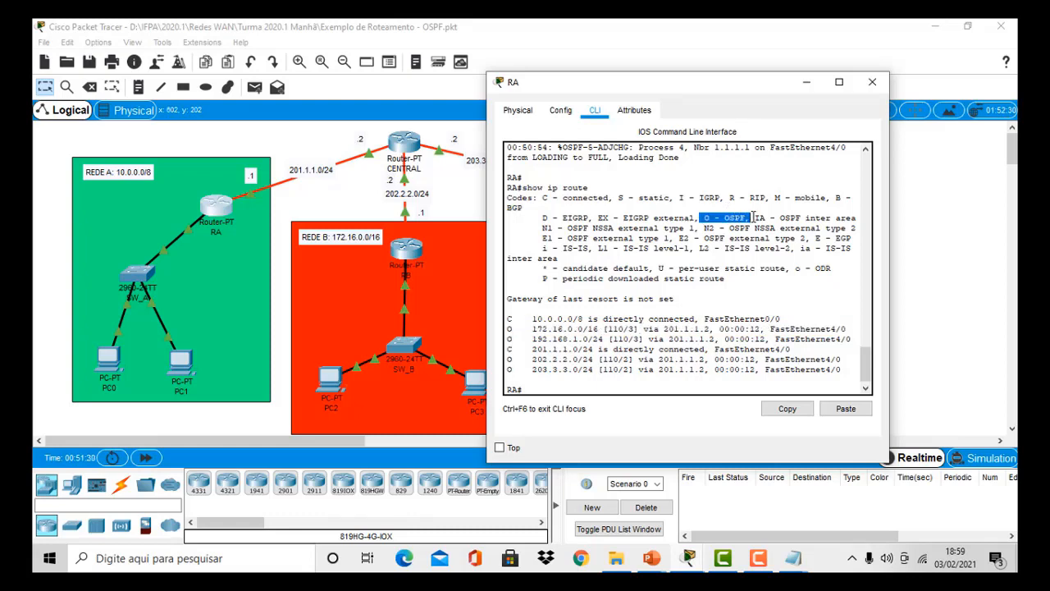
{"action": "left_click", "coordinate": [509, 330]}
{"action": "left_click_drag", "start_coordinate": [782, 318], "coordinate": [629, 320]}
{"action": "left_click_drag", "start_coordinate": [507, 328], "coordinate": [846, 329]}
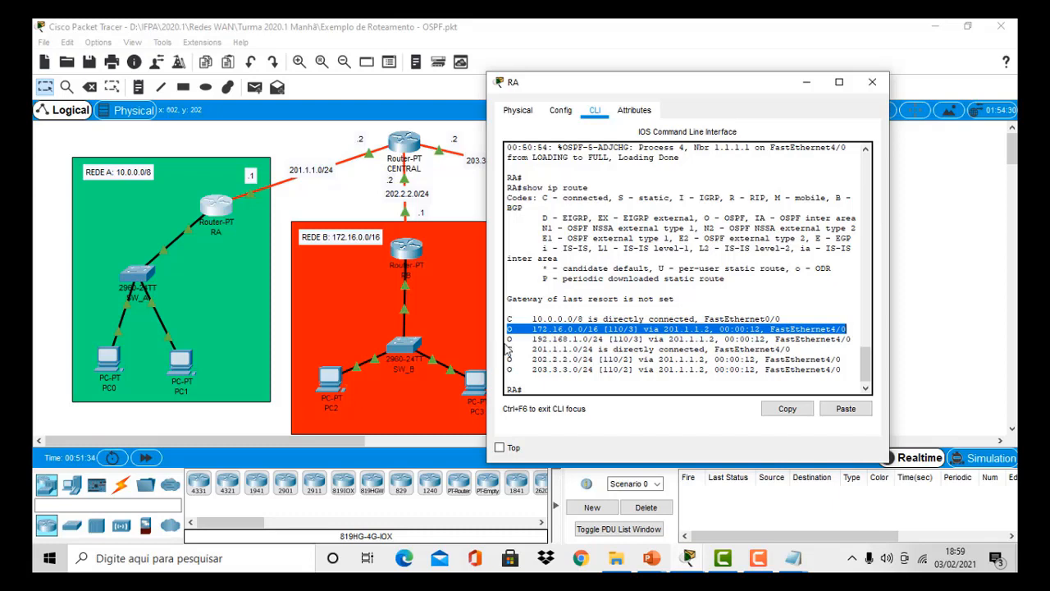
{"action": "left_click_drag", "start_coordinate": [507, 339], "coordinate": [854, 340]}
{"action": "left_click", "coordinate": [506, 364]}
{"action": "left_click_drag", "start_coordinate": [506, 365], "coordinate": [842, 361]}
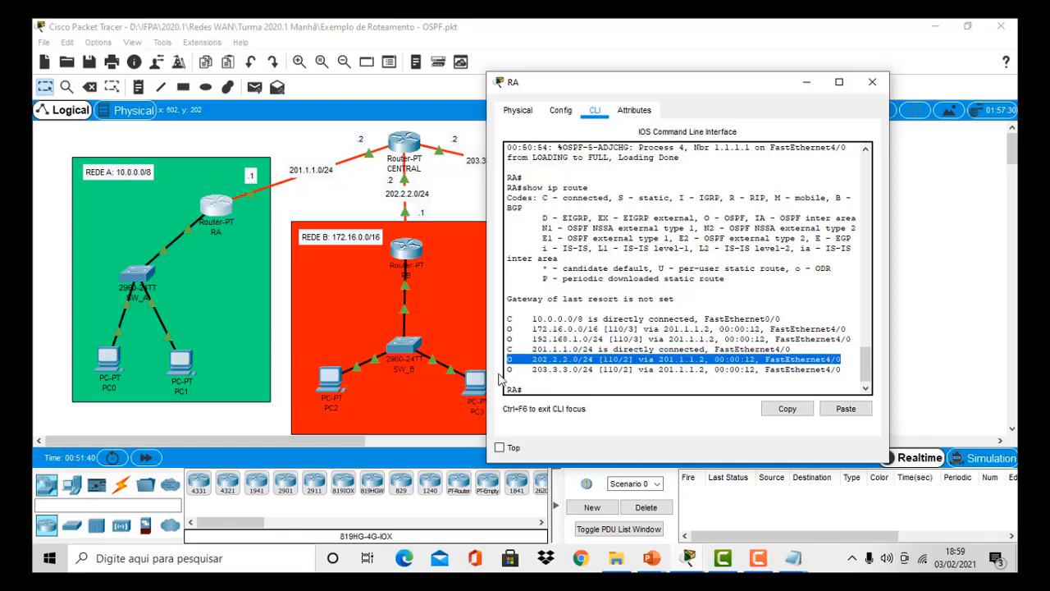
{"action": "left_click_drag", "start_coordinate": [508, 371], "coordinate": [856, 374]}
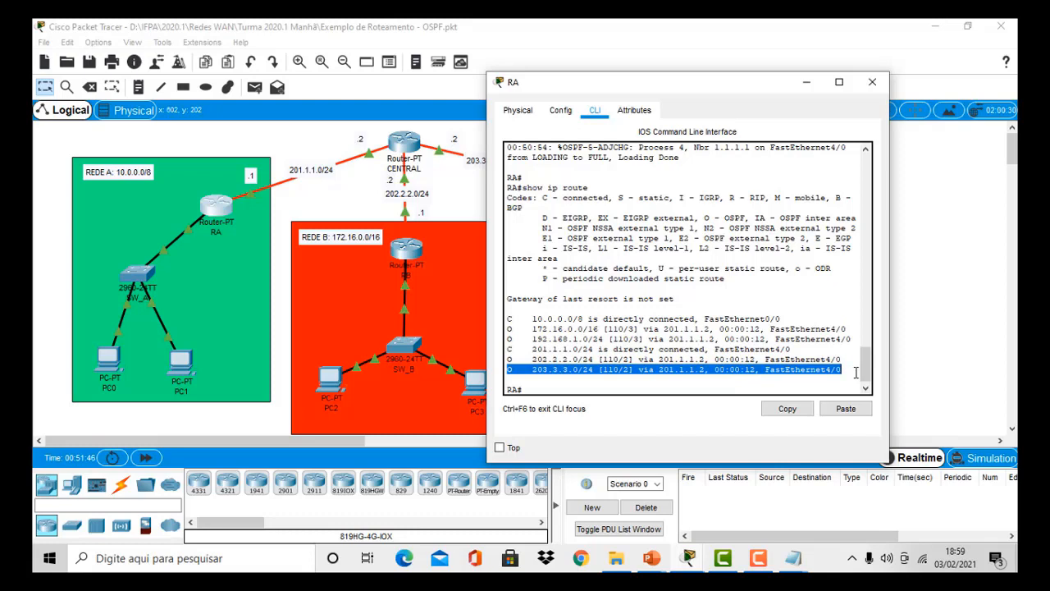
Move the RA window clear of the diagram and compare the directly connected and OSPF routes with the networks drawn.
{"action": "left_click_drag", "start_coordinate": [700, 89], "coordinate": [804, 76]}
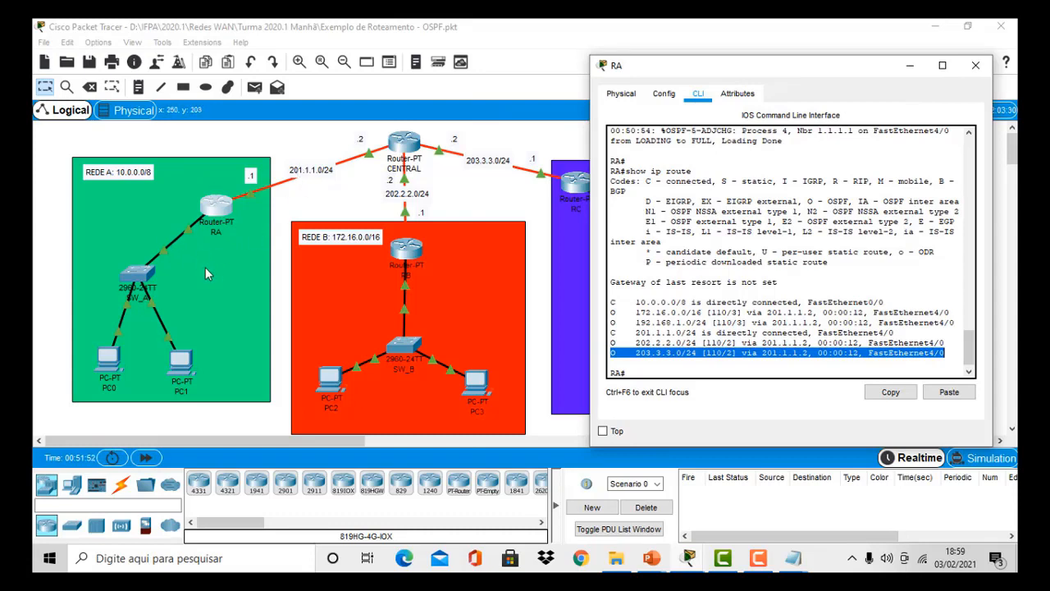
{"action": "left_click", "coordinate": [610, 299]}
{"action": "left_click_drag", "start_coordinate": [610, 331], "coordinate": [621, 331]}
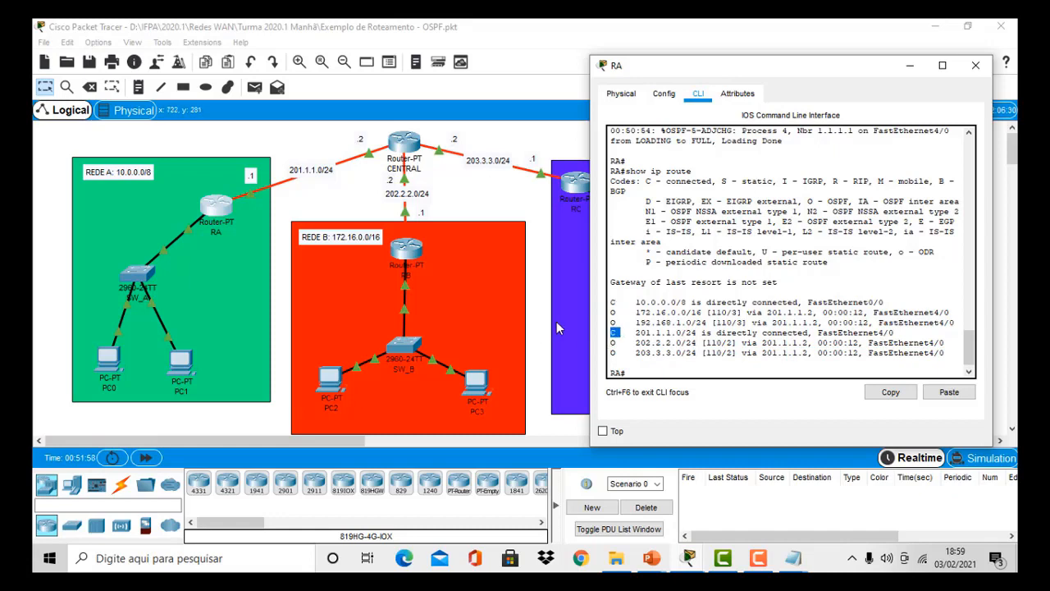
{"action": "left_click_drag", "start_coordinate": [611, 312], "coordinate": [944, 324]}
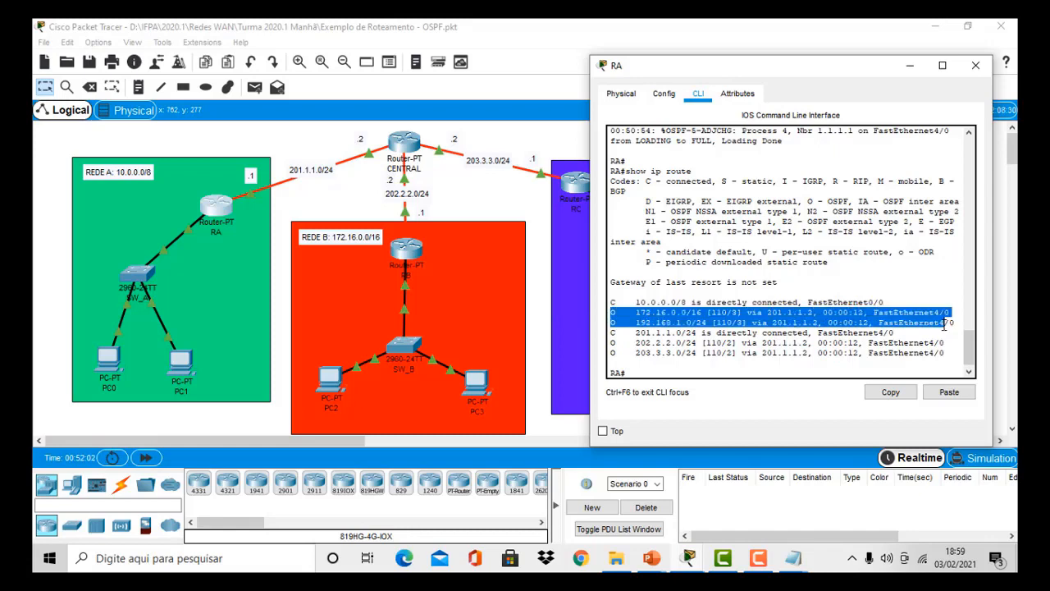
{"action": "left_click_drag", "start_coordinate": [612, 343], "coordinate": [959, 354]}
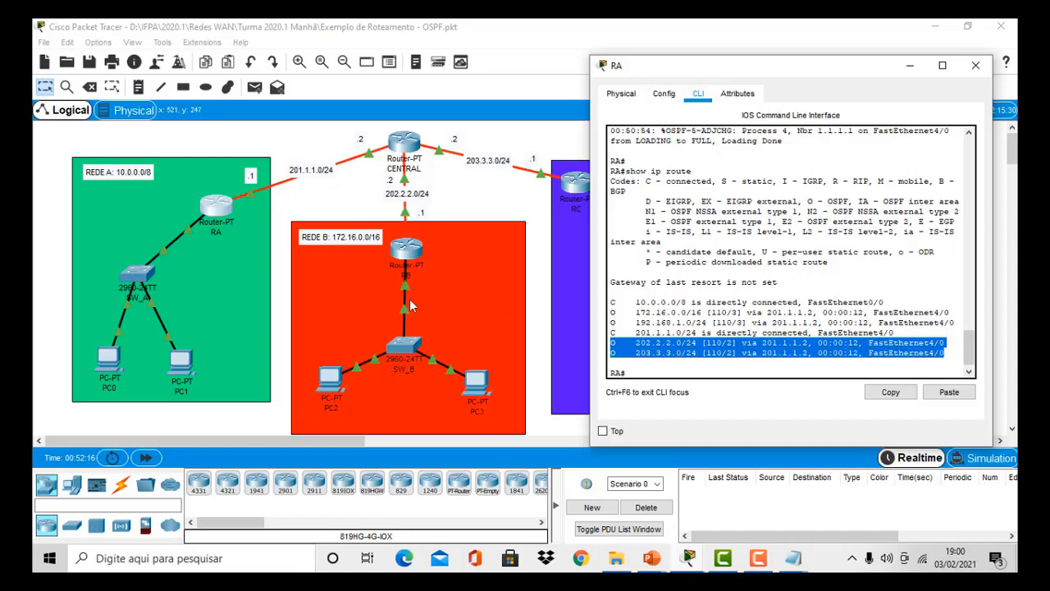
{"action": "left_click_drag", "start_coordinate": [611, 312], "coordinate": [958, 316]}
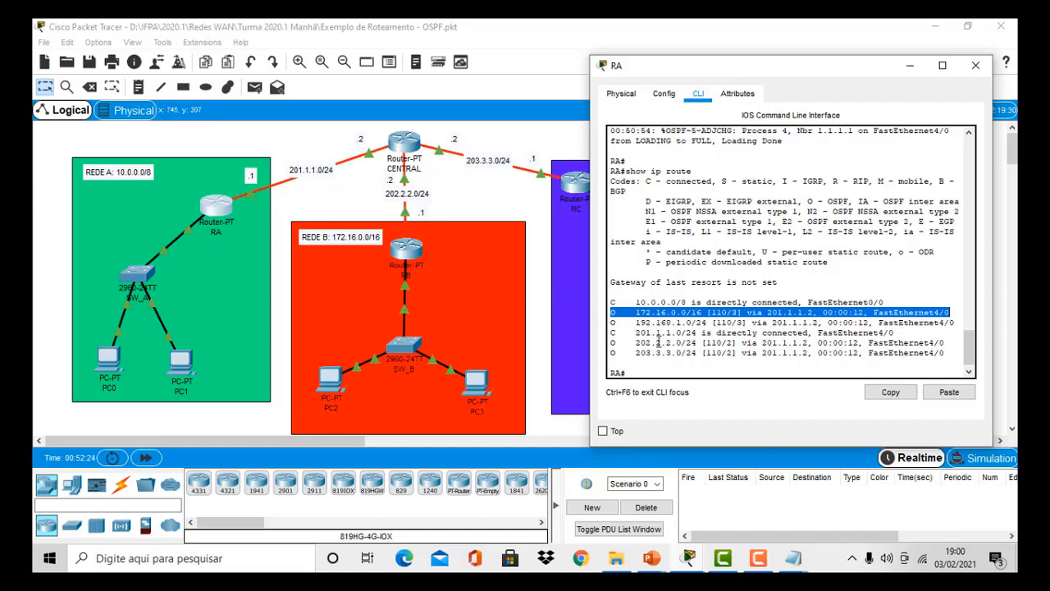
{"action": "left_click_drag", "start_coordinate": [611, 322], "coordinate": [954, 323]}
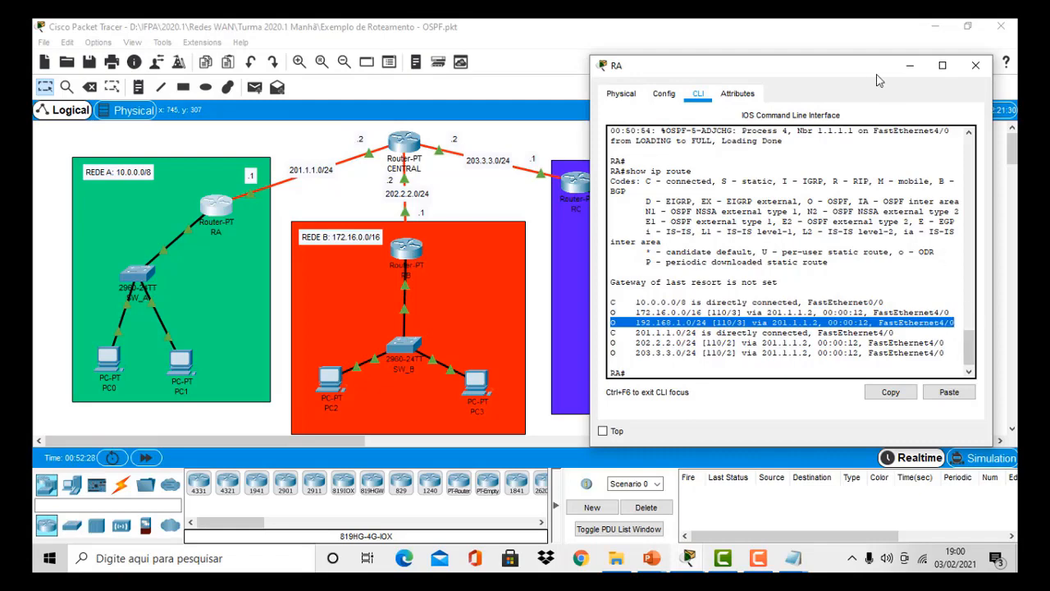
Match the 202.2.2.0/24 and 203.3.3.0/24 routes to their links in the topology, repositioning and finally closing the RA window.
{"action": "left_click_drag", "start_coordinate": [866, 78], "coordinate": [821, 56]}
{"action": "left_click", "coordinate": [611, 328]}
{"action": "left_click_drag", "start_coordinate": [612, 329], "coordinate": [673, 328]}
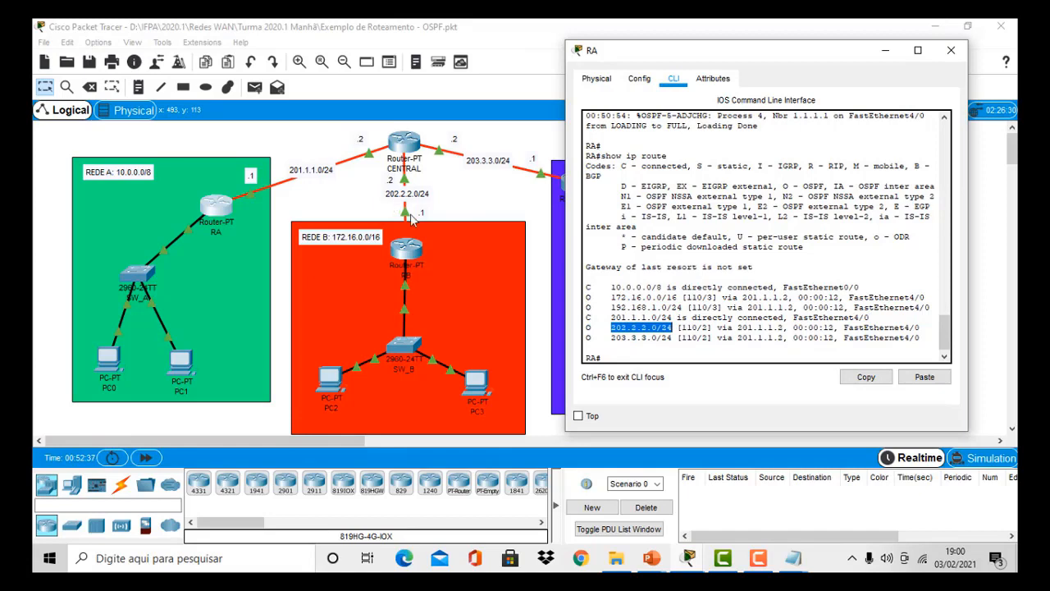
{"action": "left_click_drag", "start_coordinate": [611, 338], "coordinate": [678, 338]}
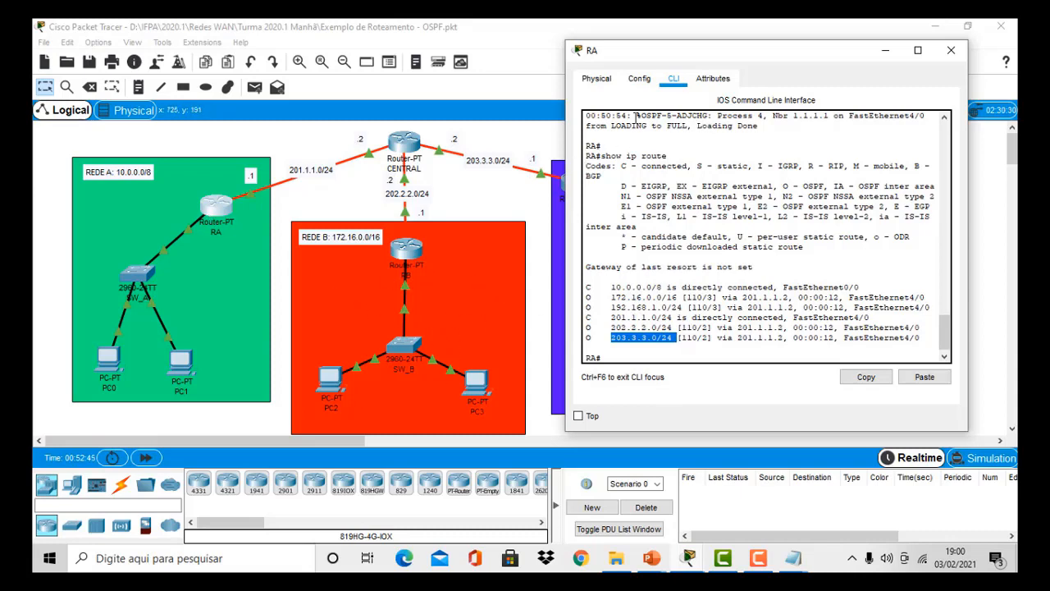
{"action": "left_click_drag", "start_coordinate": [665, 58], "coordinate": [770, 63]}
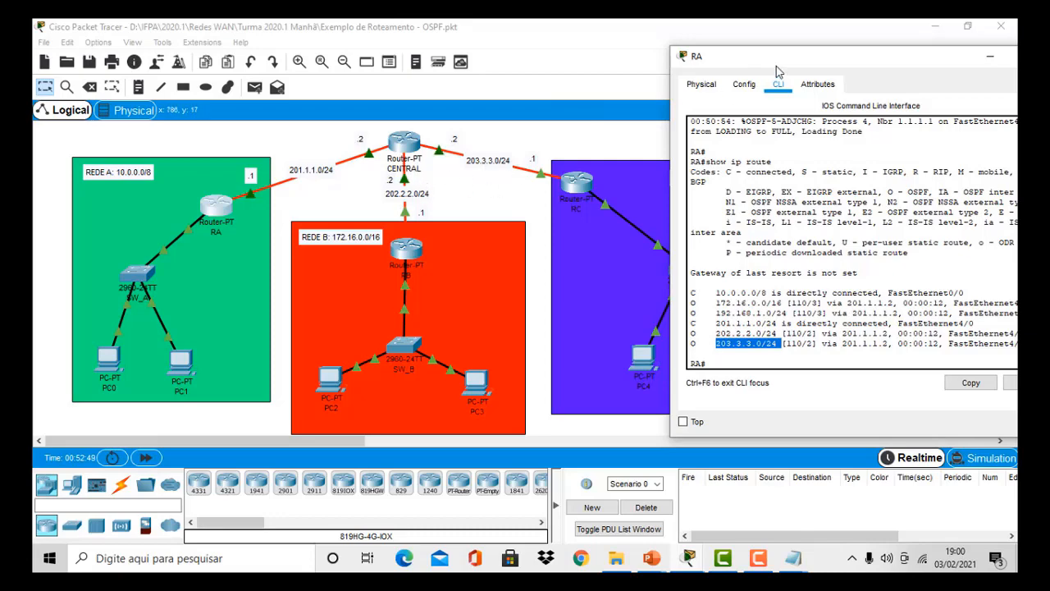
{"action": "left_click_drag", "start_coordinate": [778, 71], "coordinate": [465, 107]}
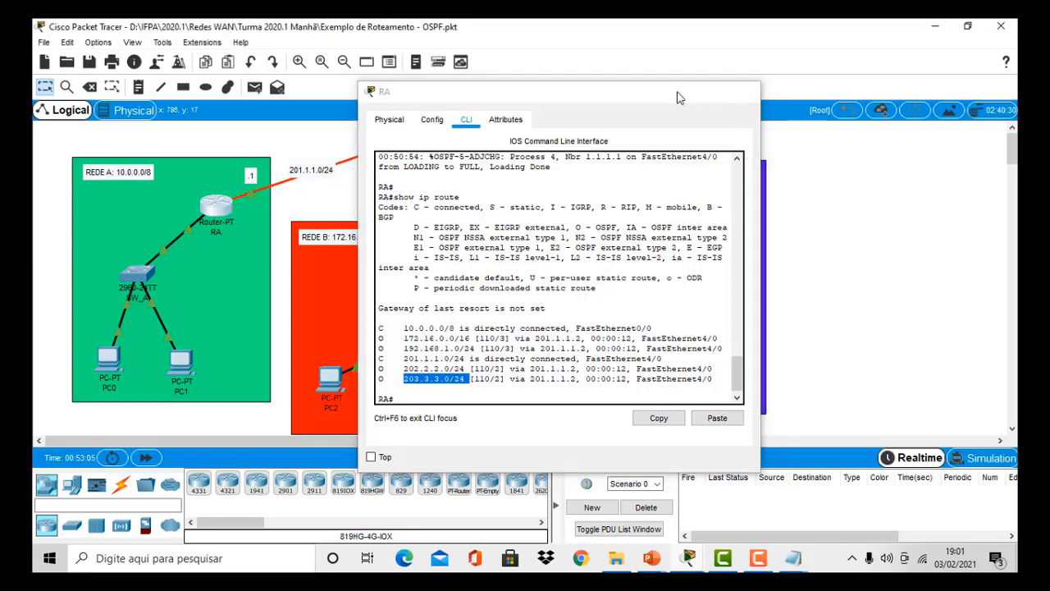
{"action": "left_click", "coordinate": [677, 93]}
{"action": "left_click", "coordinate": [112, 359]}
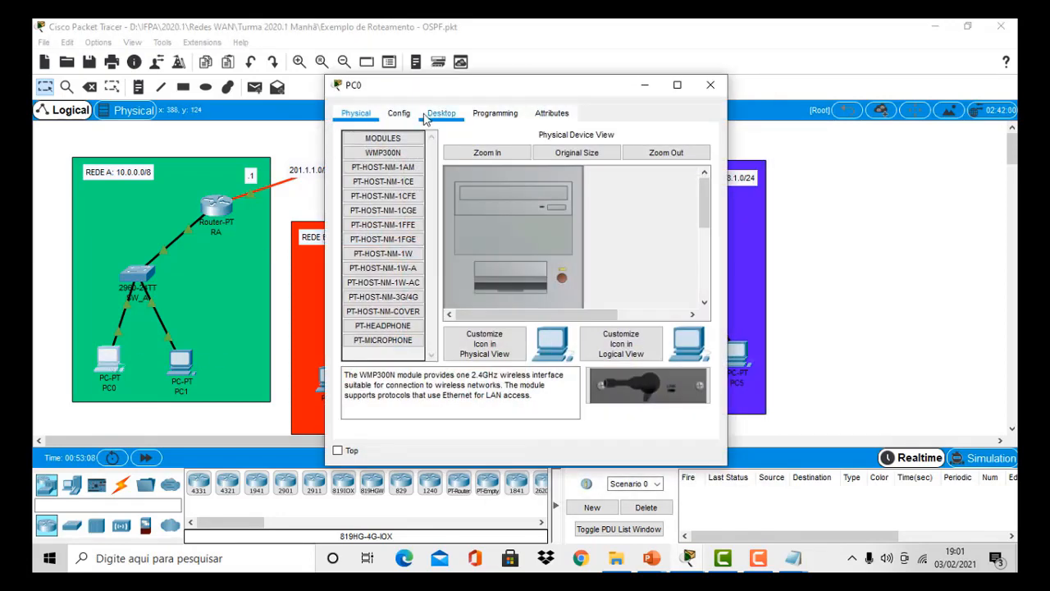
{"action": "left_click", "coordinate": [443, 115]}
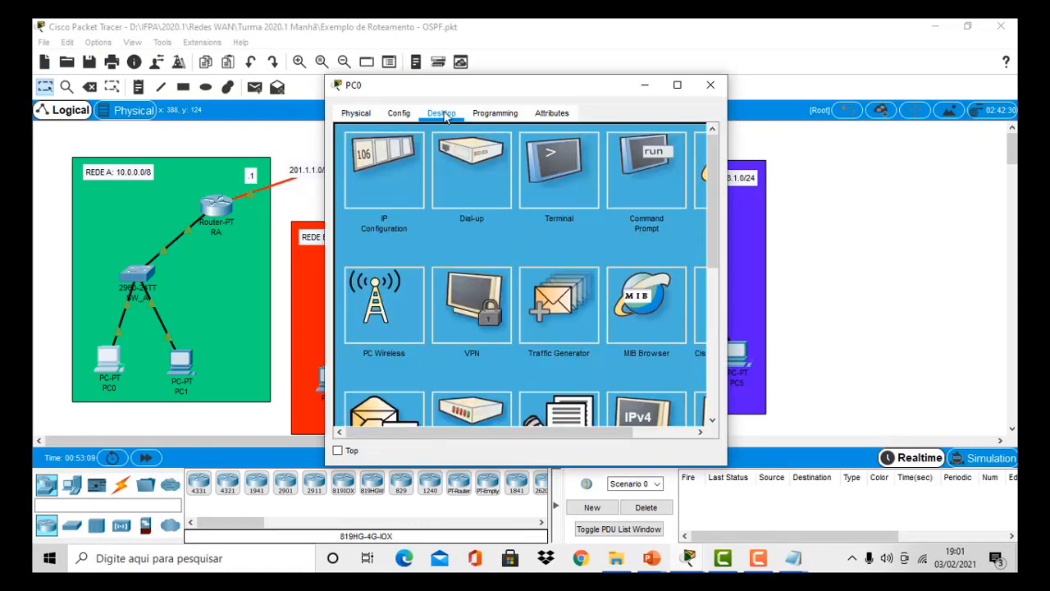
{"action": "left_click", "coordinate": [711, 86]}
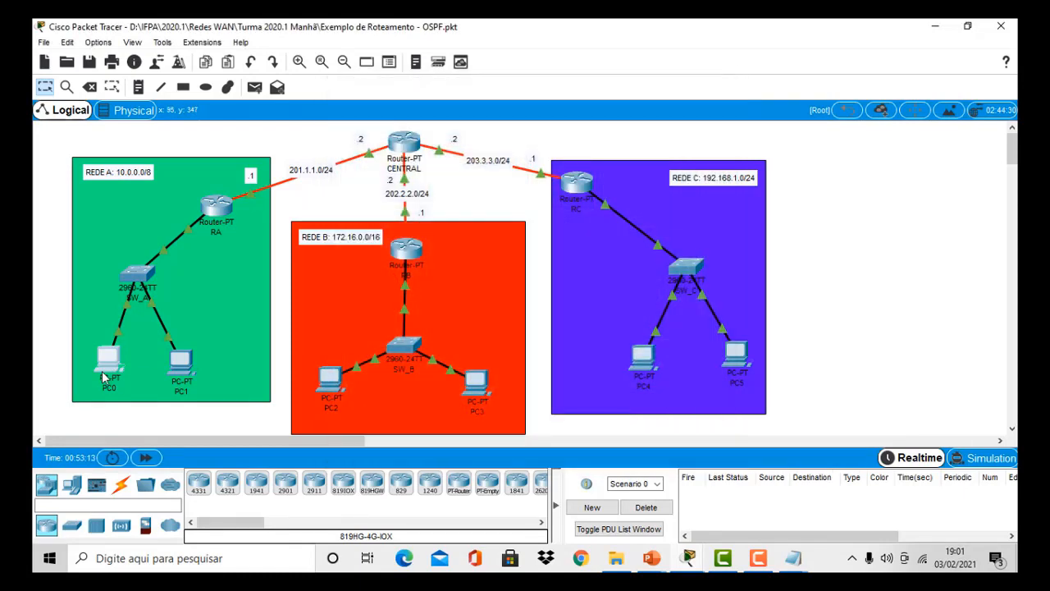
Open PC0's Command Prompt and begin the command 'ping 192.168.1.', keeping the window clear of PC5 in the diagram.
{"action": "left_click", "coordinate": [108, 377]}
{"action": "left_click_drag", "start_coordinate": [525, 96], "coordinate": [452, 86]}
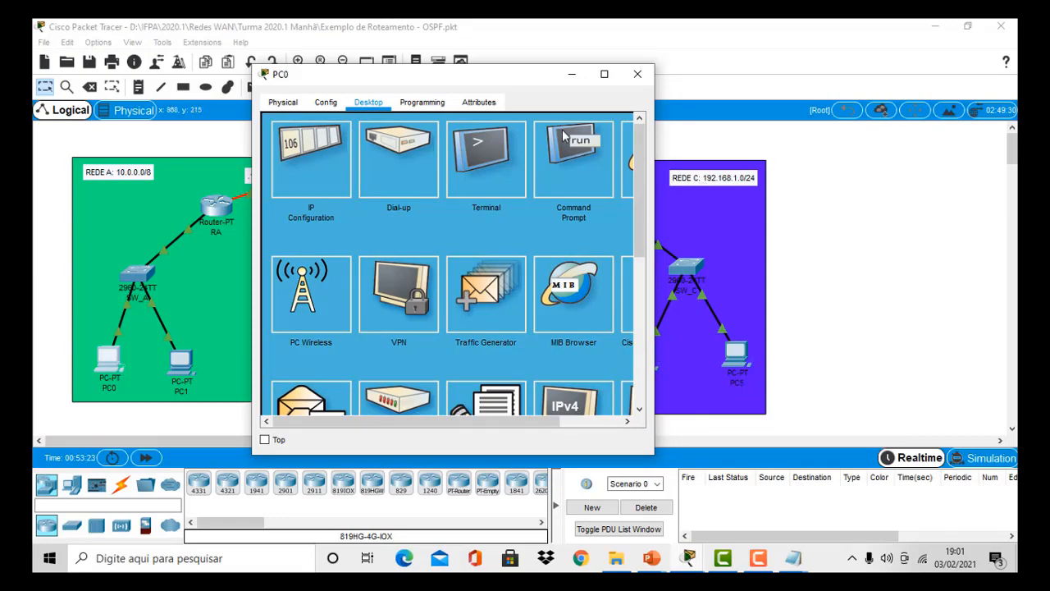
{"action": "left_click_drag", "start_coordinate": [507, 79], "coordinate": [467, 76]}
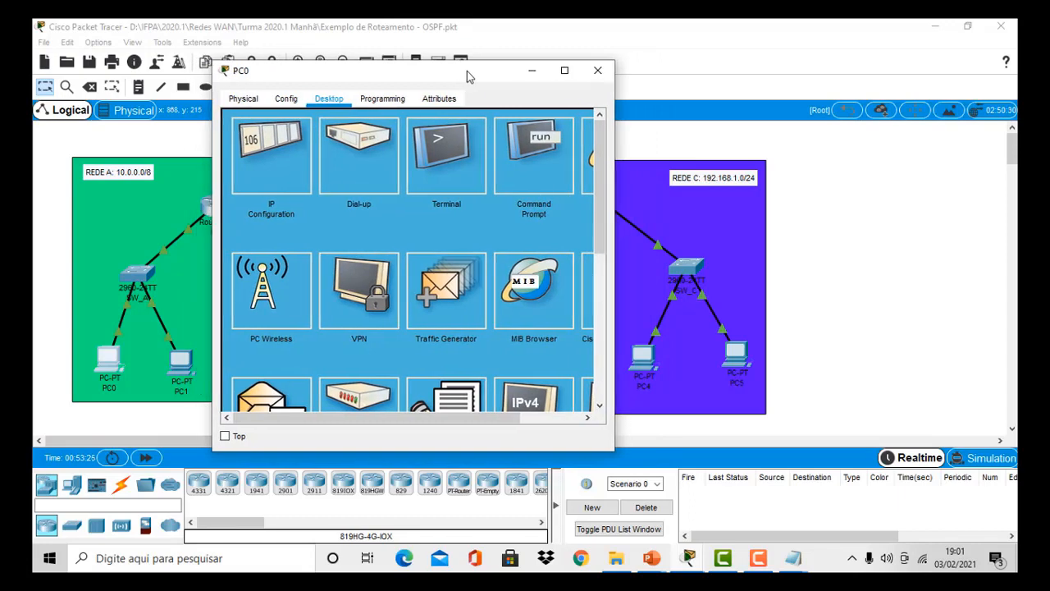
{"action": "left_click", "coordinate": [529, 150]}
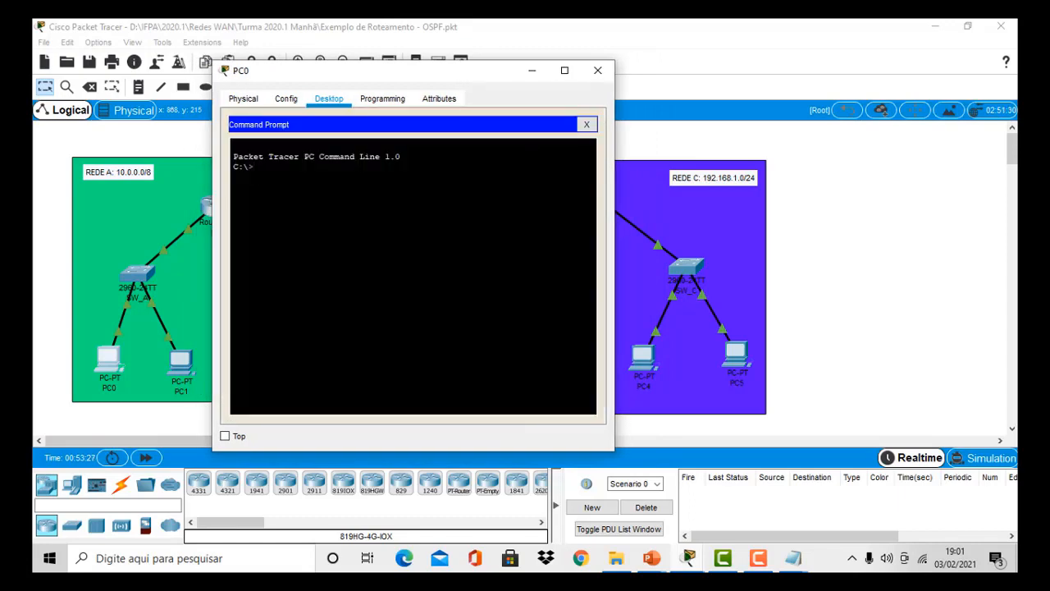
{"action": "type", "text": "ping 192.168.1."}
{"action": "left_click_drag", "start_coordinate": [495, 74], "coordinate": [384, 79]}
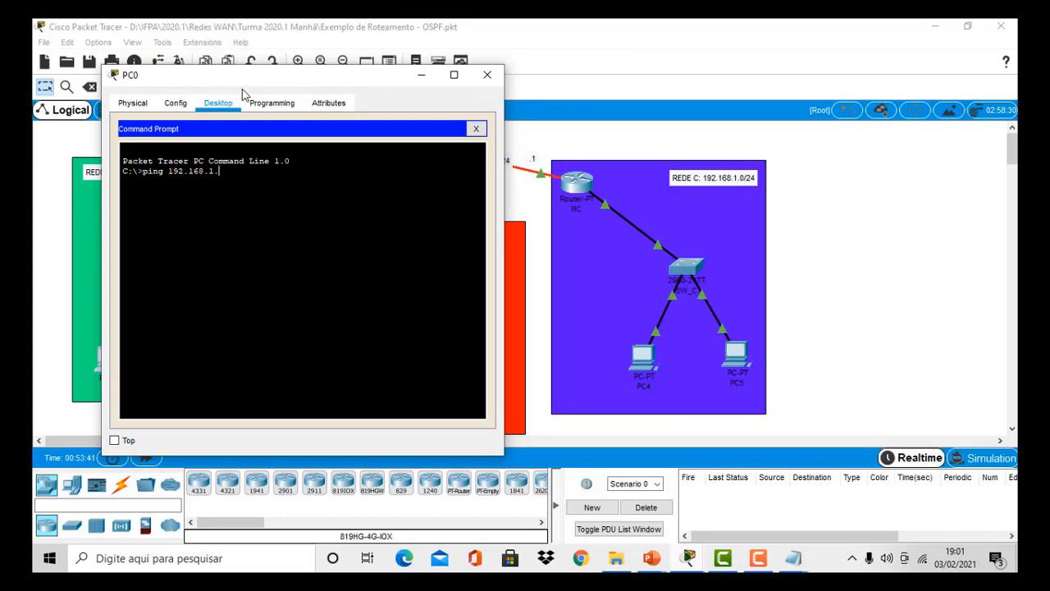
Look up PC5's IPv4 address in its IP Configuration and close the PC5 window.
{"action": "left_click", "coordinate": [734, 359]}
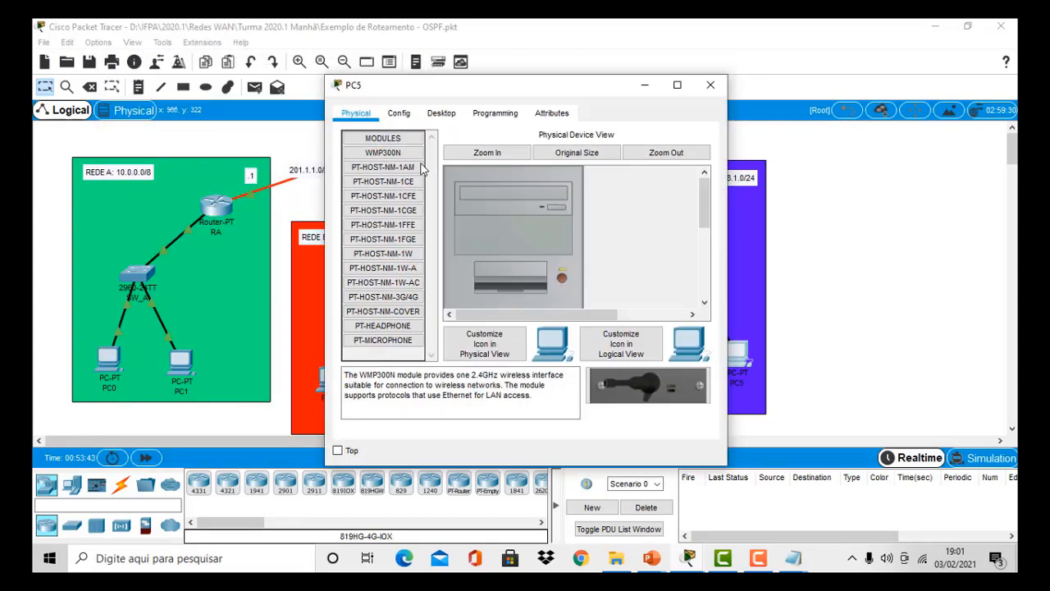
{"action": "left_click", "coordinate": [443, 113]}
{"action": "left_click", "coordinate": [380, 156]}
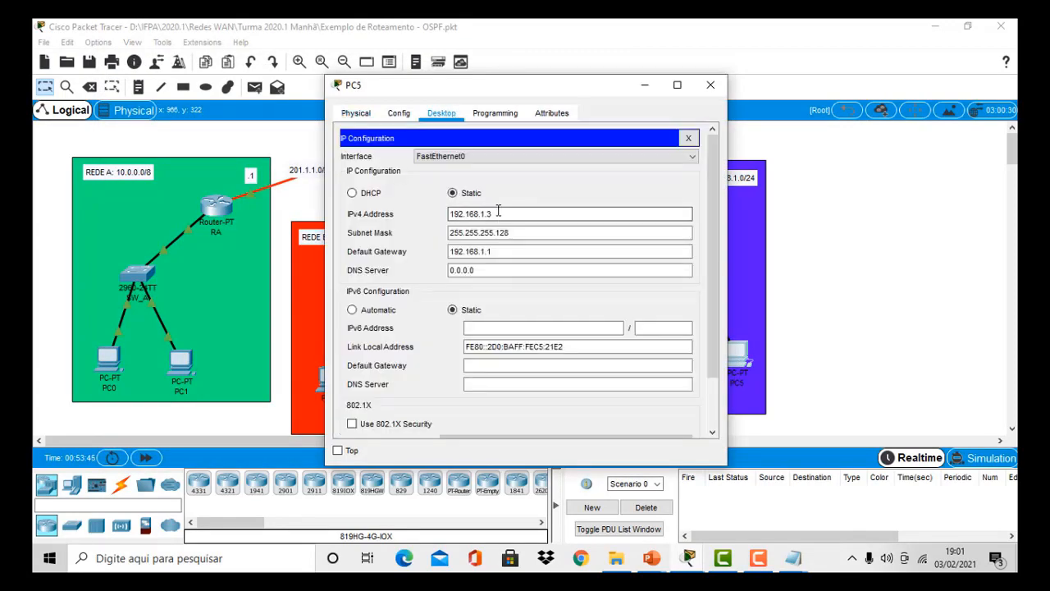
{"action": "left_click", "coordinate": [699, 130]}
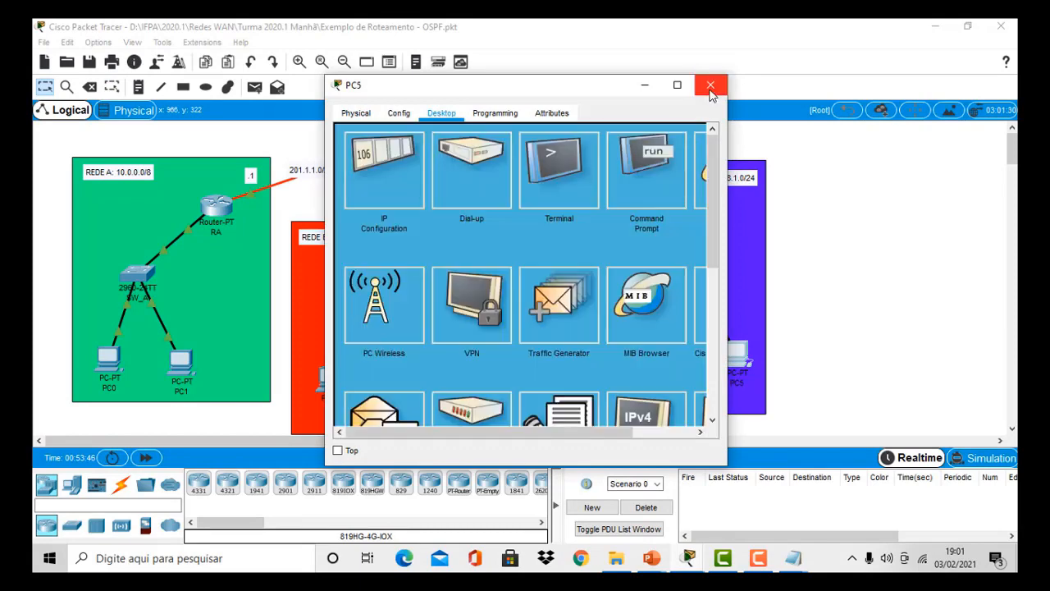
{"action": "left_click", "coordinate": [710, 84]}
Complete and run 'ping 192.168.1.3' from PC0 to PC5, review the replies, and minimize the PC0 window.
{"action": "left_click", "coordinate": [105, 368]}
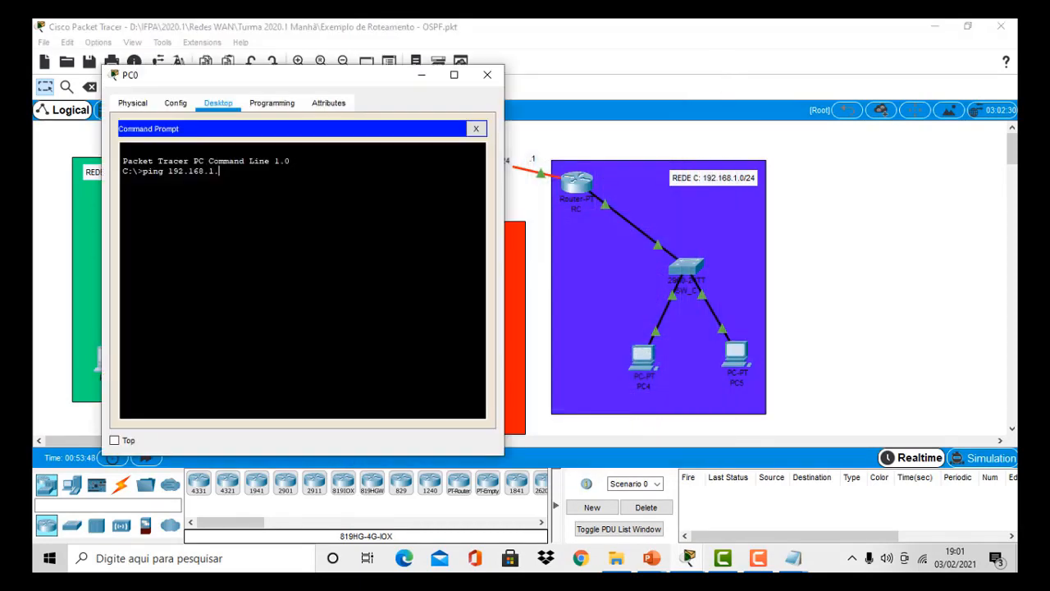
{"action": "type", "text": "3"}
{"action": "left_click_drag", "start_coordinate": [316, 77], "coordinate": [424, 71]}
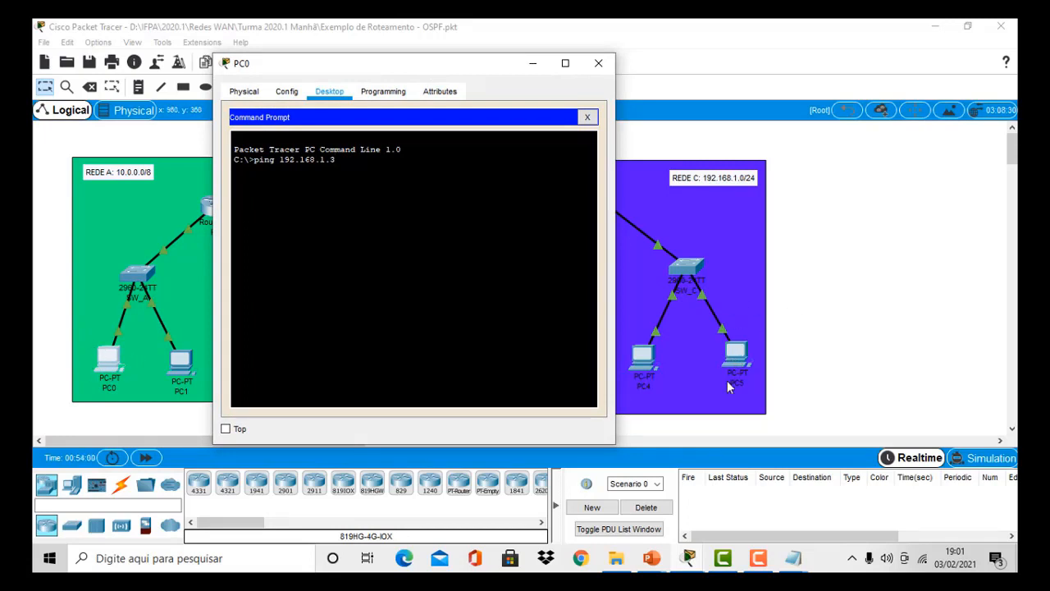
{"action": "key", "text": "Return"}
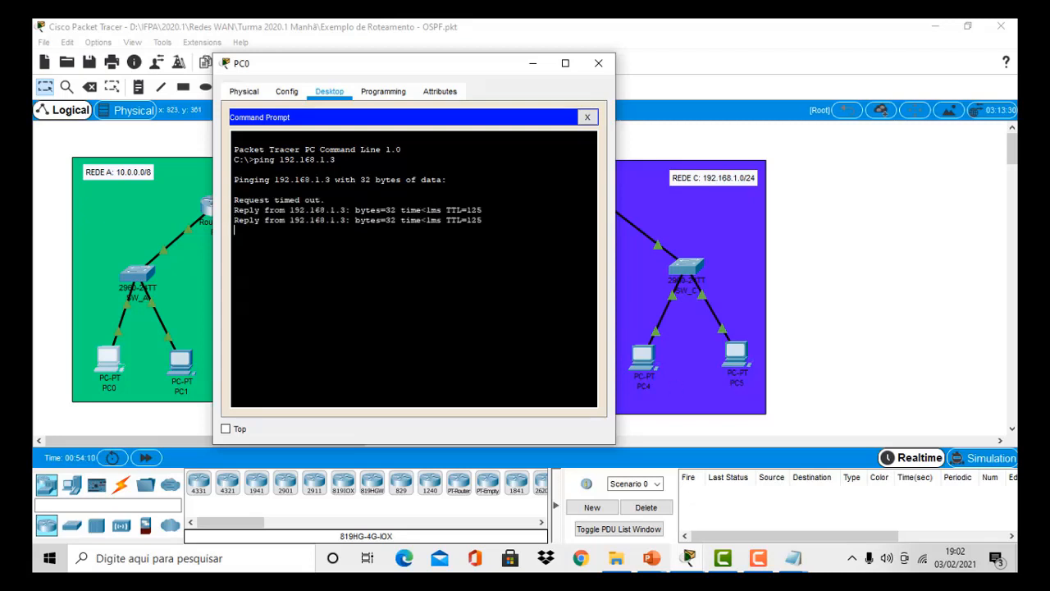
{"action": "left_click_drag", "start_coordinate": [324, 200], "coordinate": [484, 233]}
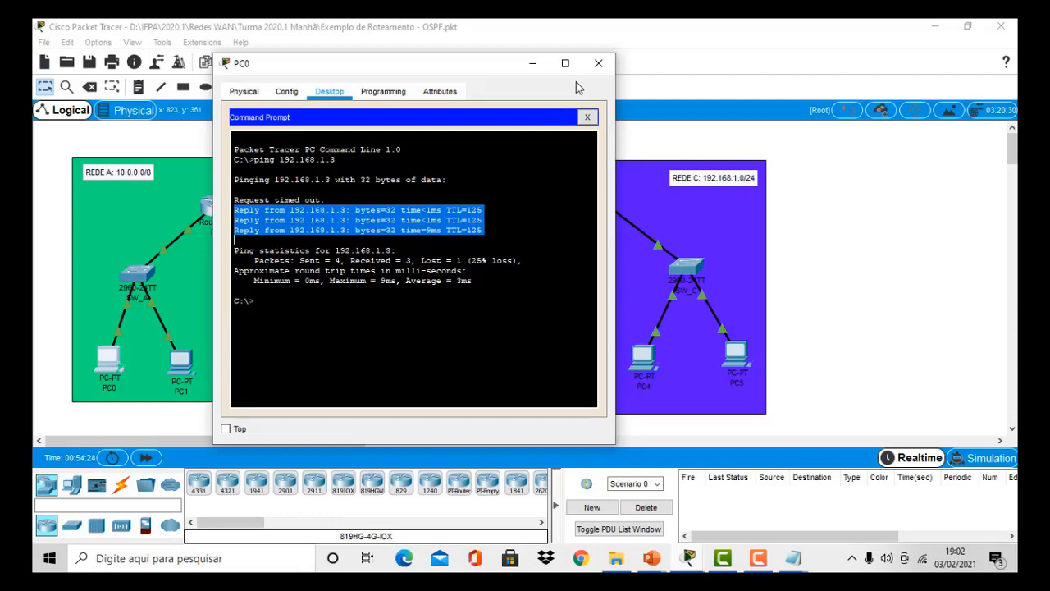
{"action": "left_click", "coordinate": [533, 64]}
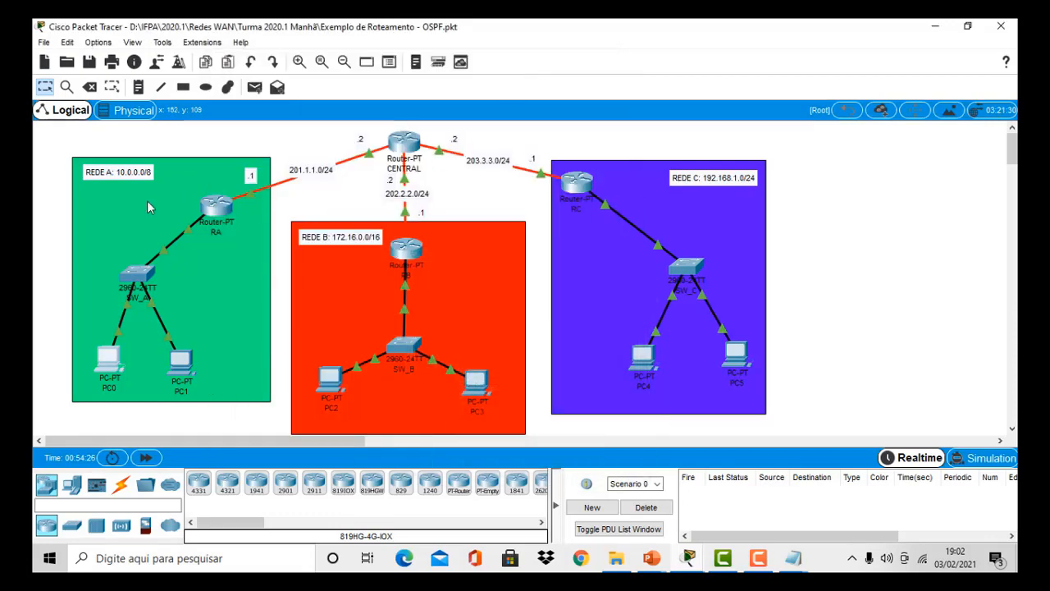